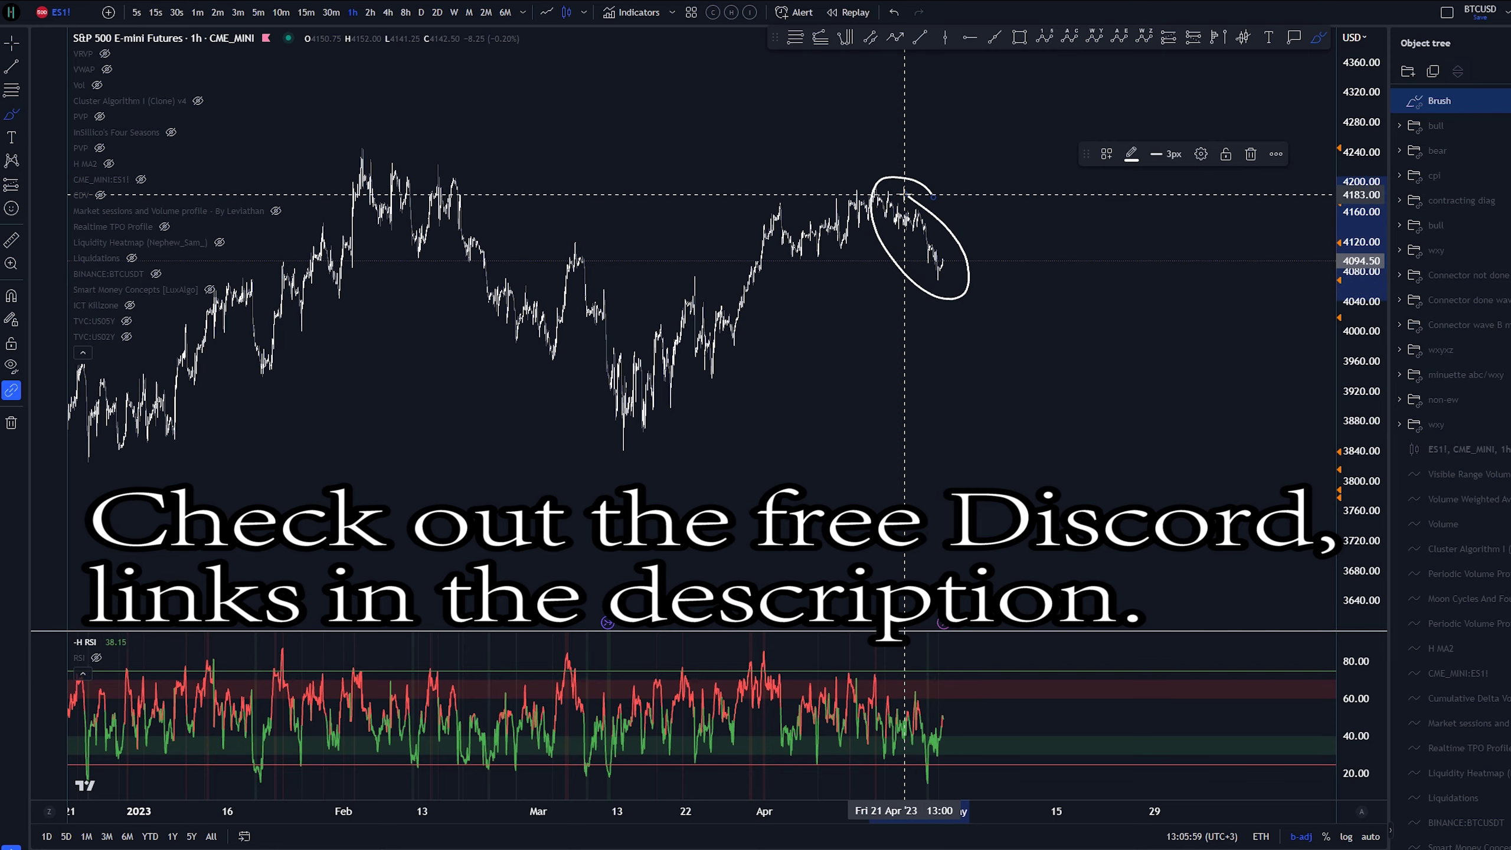
Step: Undo the brush circle around the late-April decline, and briefly circle the mid-April high before removing that stroke too
{"action": "key", "text": "ctrl+z"}
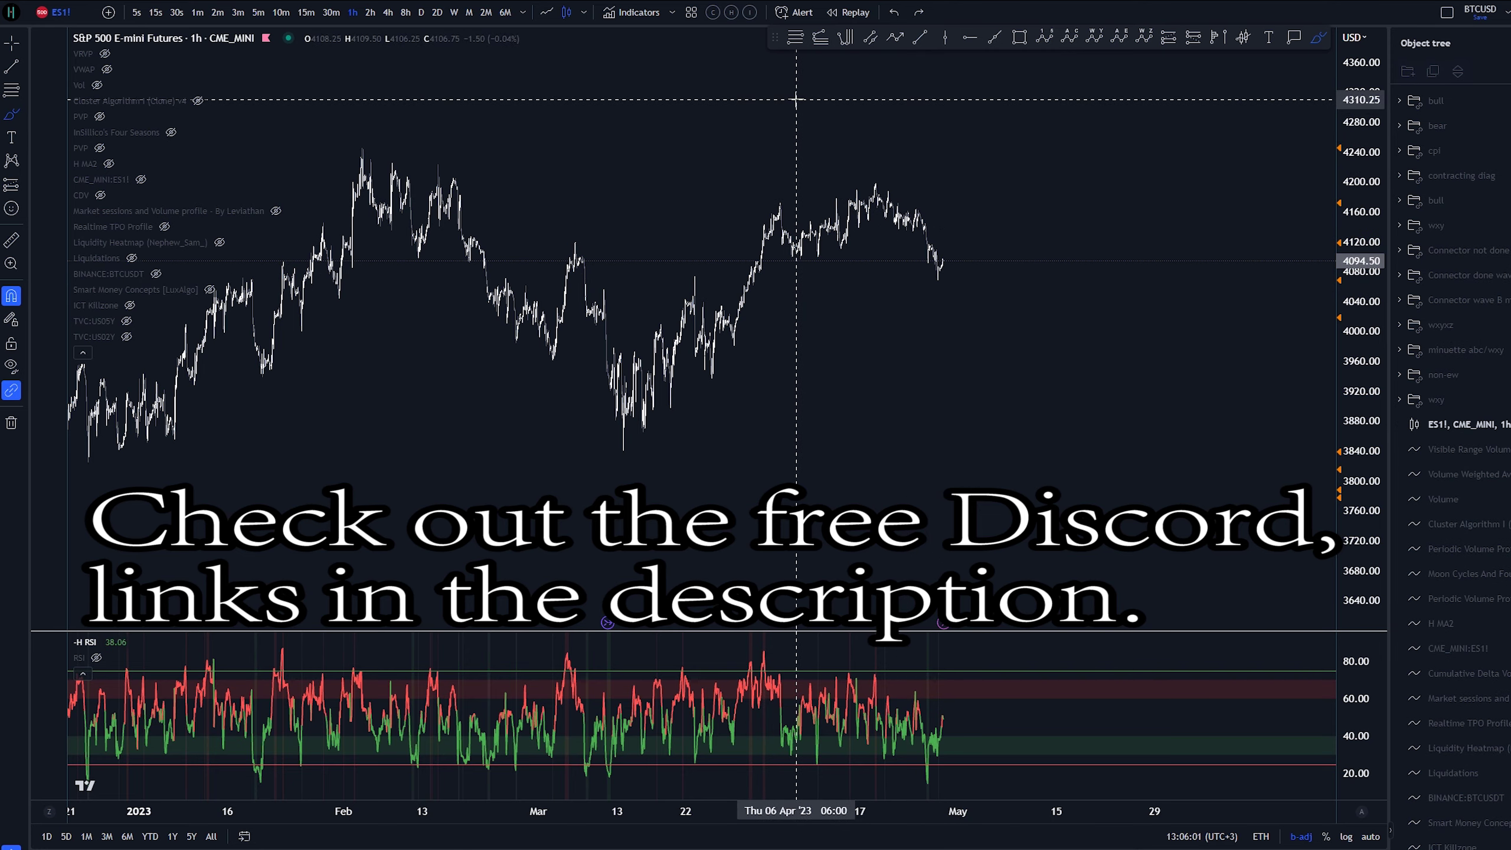
{"action": "scroll", "coordinate": [796, 99], "scroll_direction": "down", "scroll_amount": 1}
{"action": "mouse_move", "coordinate": [937, 134]}
{"action": "left_mouse_down"}
{"action": "mouse_move", "coordinate": [806, 156]}
{"action": "mouse_move", "coordinate": [758, 189]}
{"action": "mouse_move", "coordinate": [788, 186]}
{"action": "mouse_move", "coordinate": [824, 235]}
{"action": "left_mouse_up"}
{"action": "key", "text": "alt+b"}
{"action": "key", "text": "ctrl+z"}
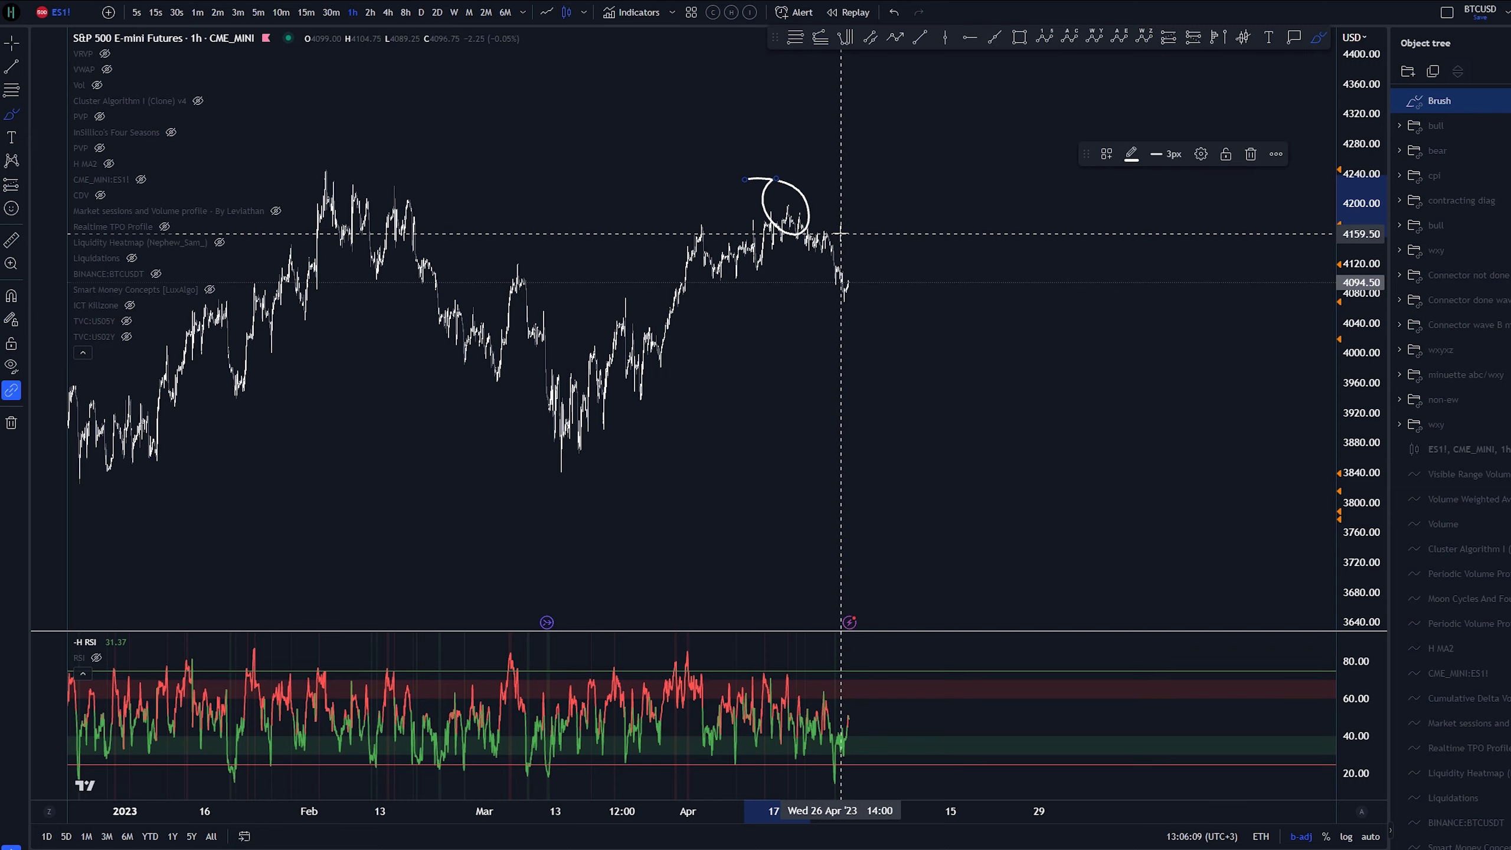
{"action": "key", "text": "ctrl+z"}
Step: Sketch brush projections of a rally to about 4350, first from the March low with a dip, then from the current price, undoing each
{"action": "scroll", "coordinate": [523, 364], "scroll_direction": "down", "scroll_amount": 3}
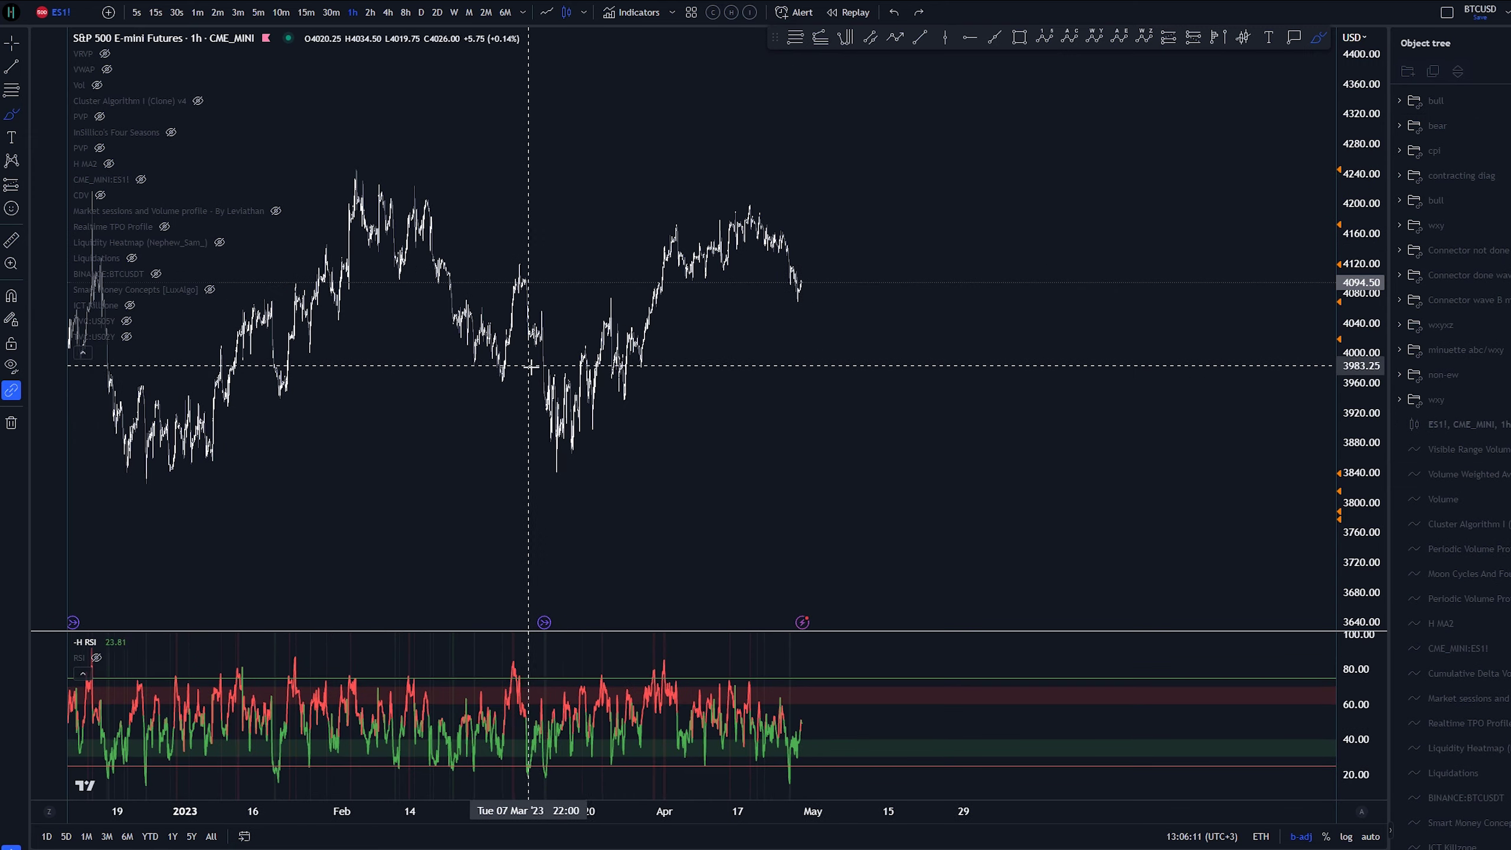
{"action": "mouse_move", "coordinate": [549, 478]}
{"action": "left_mouse_down"}
{"action": "mouse_move", "coordinate": [555, 449]}
{"action": "mouse_move", "coordinate": [940, 312]}
{"action": "mouse_move", "coordinate": [999, 89]}
{"action": "left_mouse_up"}
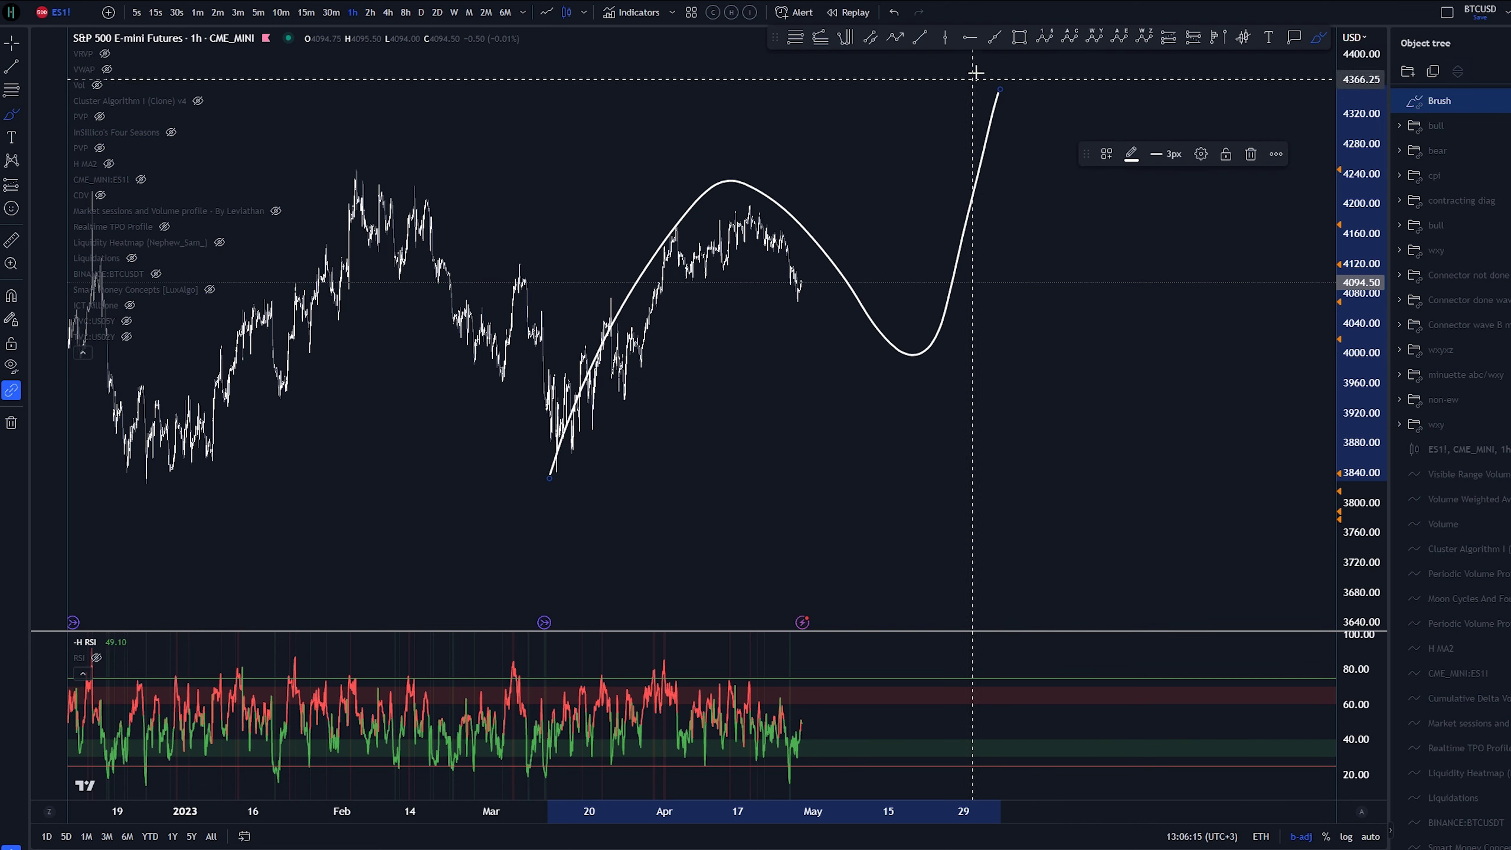
{"action": "left_click_drag", "start_coordinate": [991, 63], "coordinate": [981, 90]}
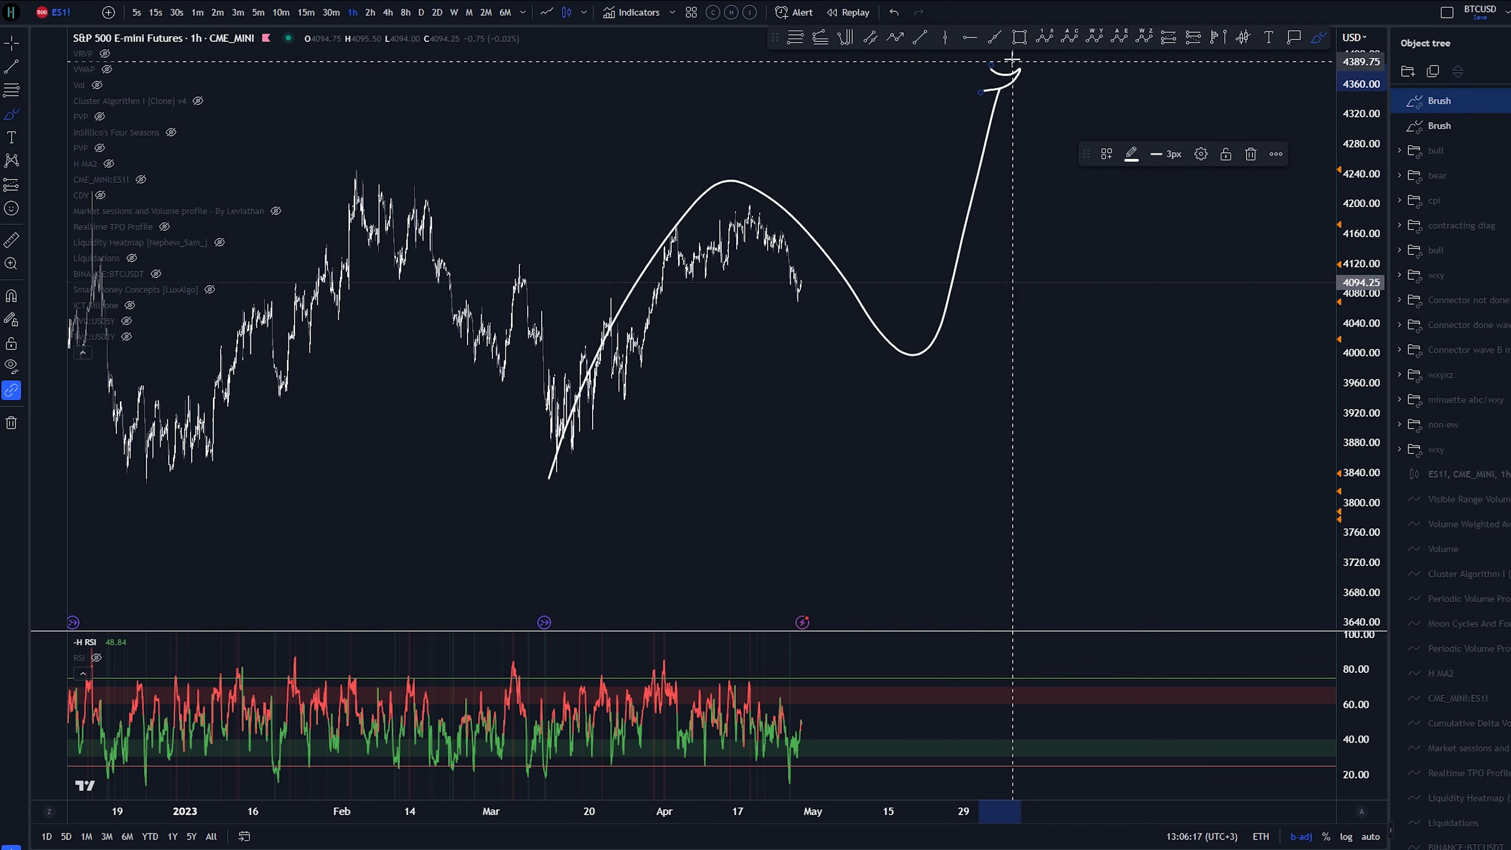
{"action": "key", "text": "ctrl+z"}
{"action": "key", "text": "ctrl+z"}
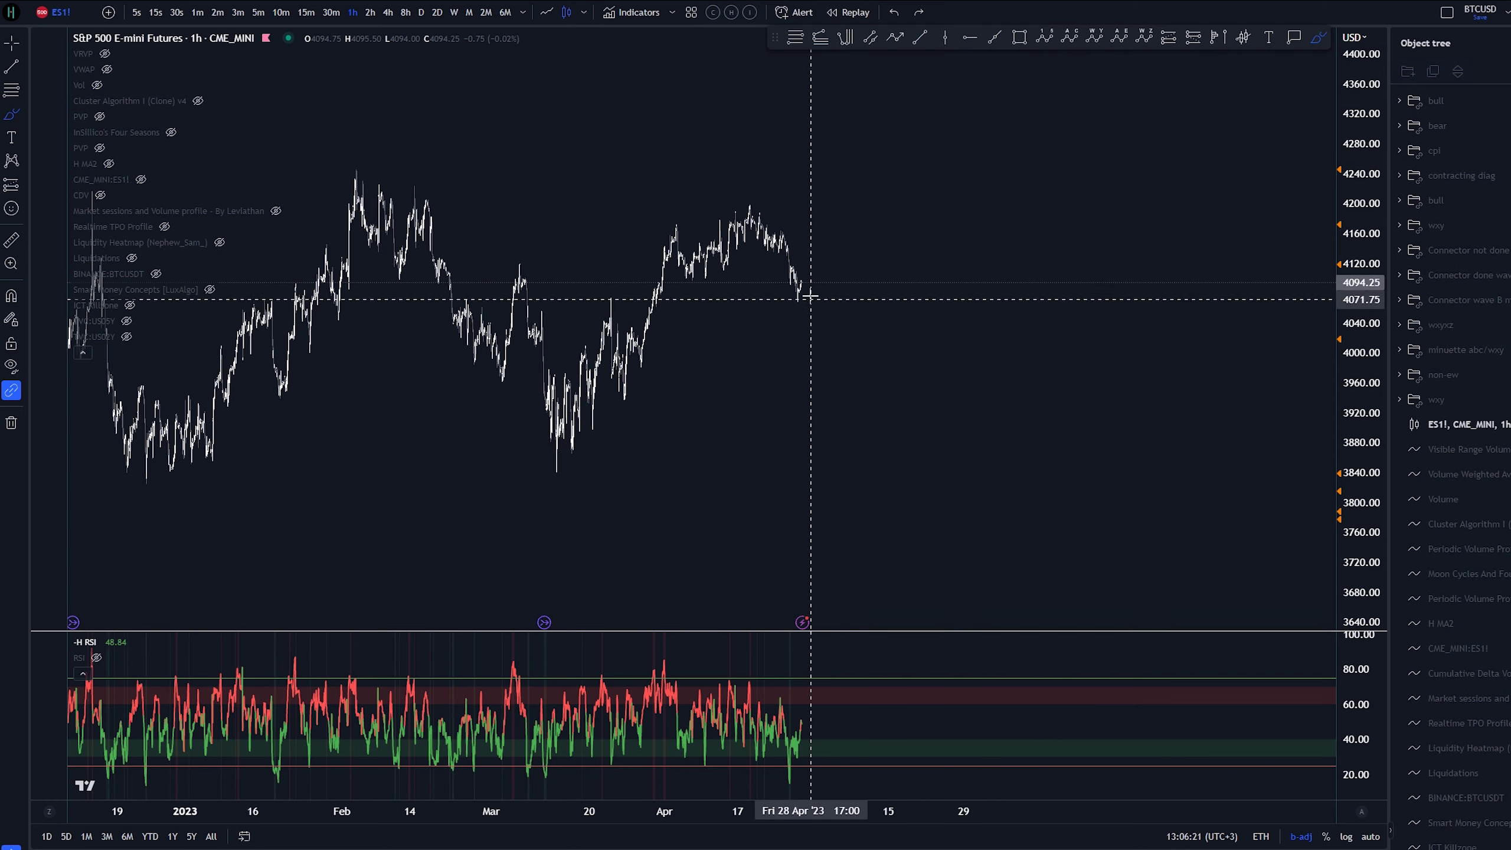
{"action": "left_click_drag", "start_coordinate": [823, 303], "coordinate": [985, 89]}
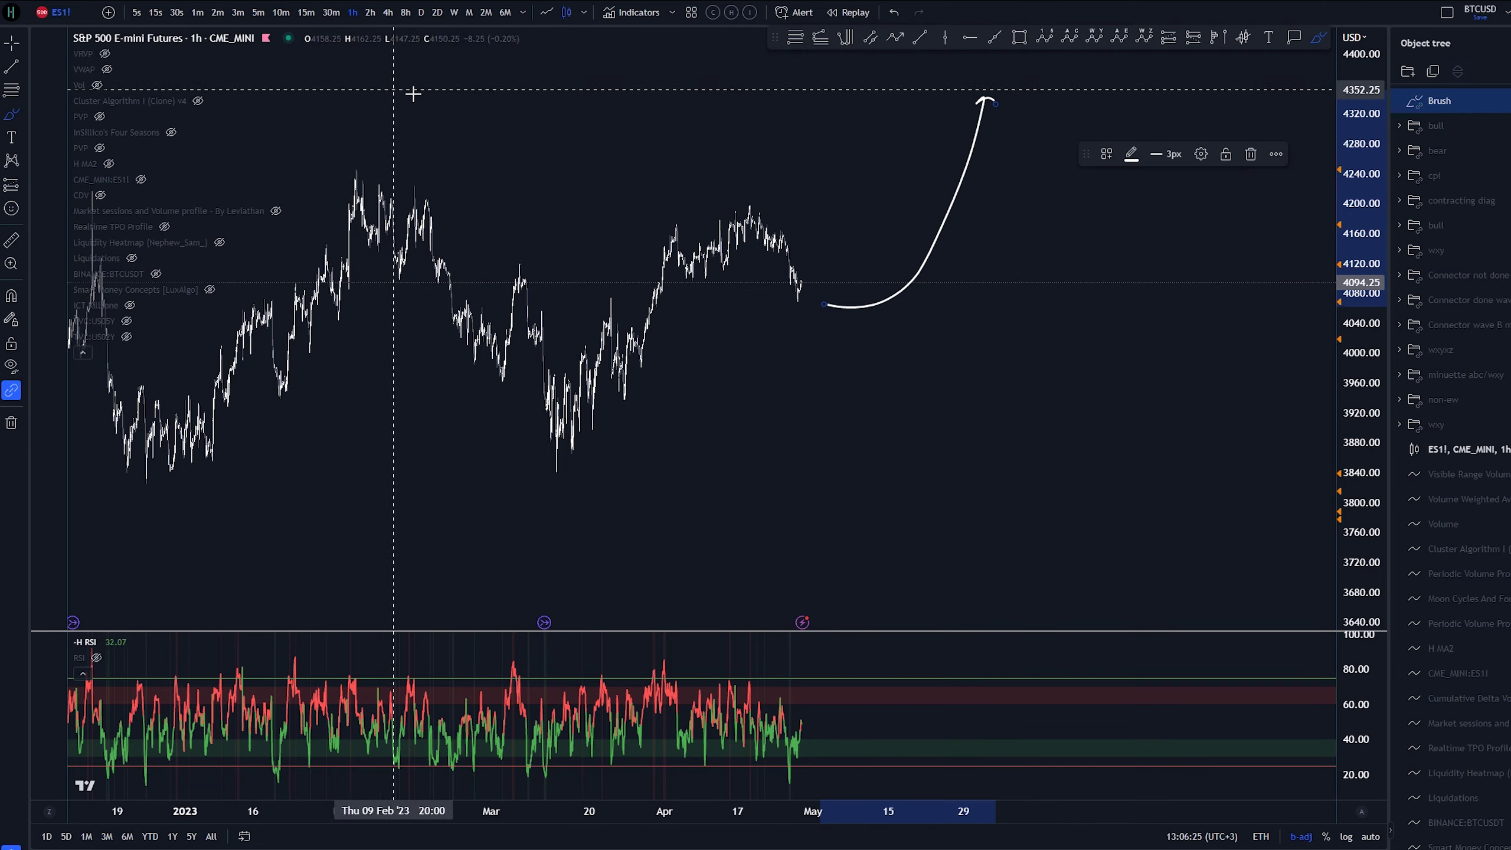
{"action": "key", "text": "ctrl+z"}
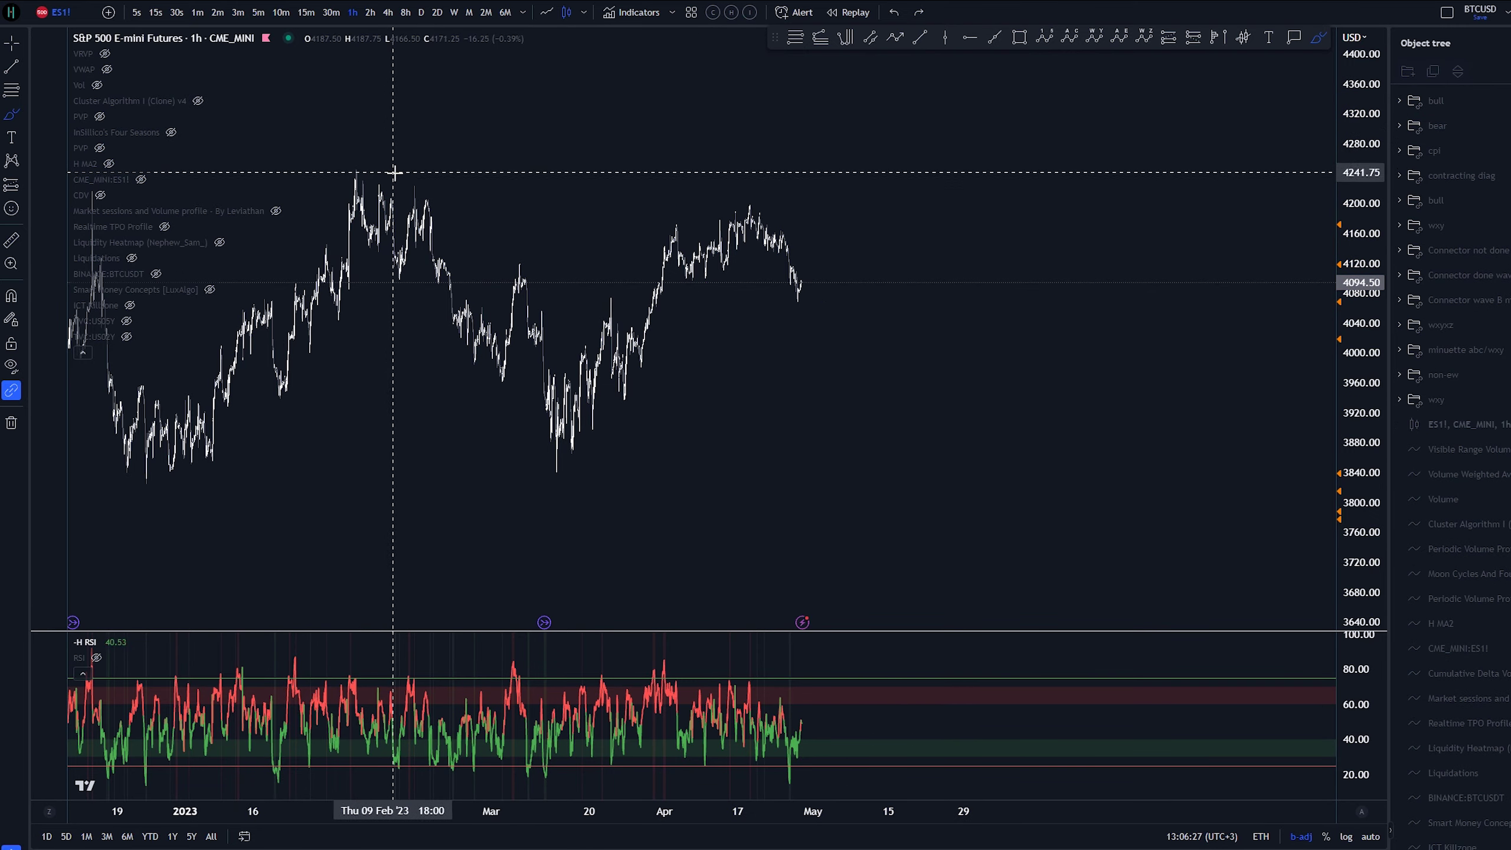
Step: Brush a projected fall from about 4340 to about 3970 and mark the mid-April high, undoing both strokes
{"action": "key", "text": "ctrl"}
{"action": "mouse_move", "coordinate": [961, 94]}
{"action": "left_mouse_down"}
{"action": "mouse_move", "coordinate": [1181, 213]}
{"action": "mouse_move", "coordinate": [1249, 339]}
{"action": "left_mouse_up"}
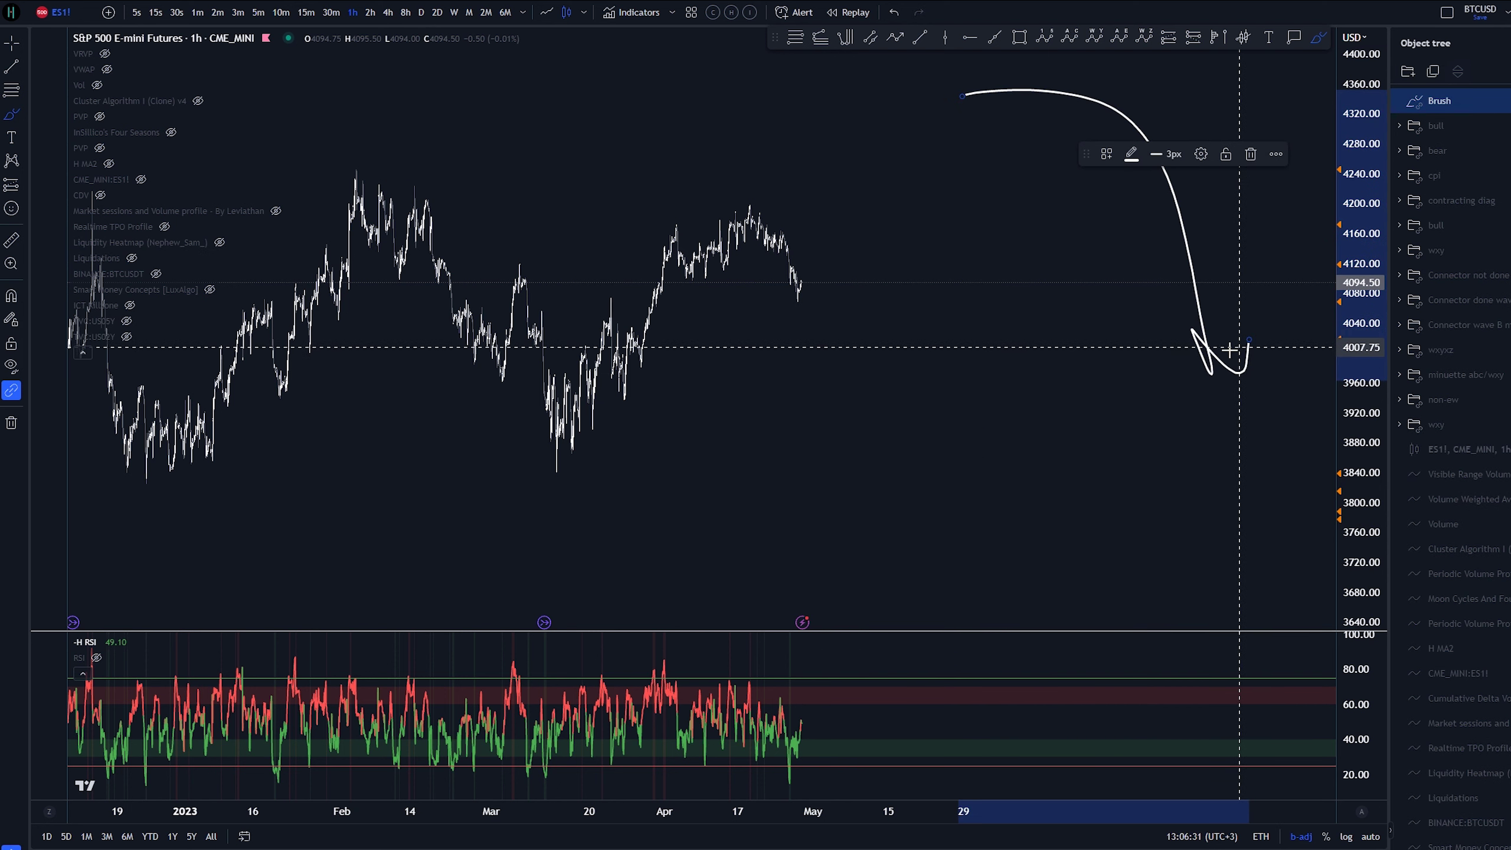
{"action": "key", "text": "ctrl+z"}
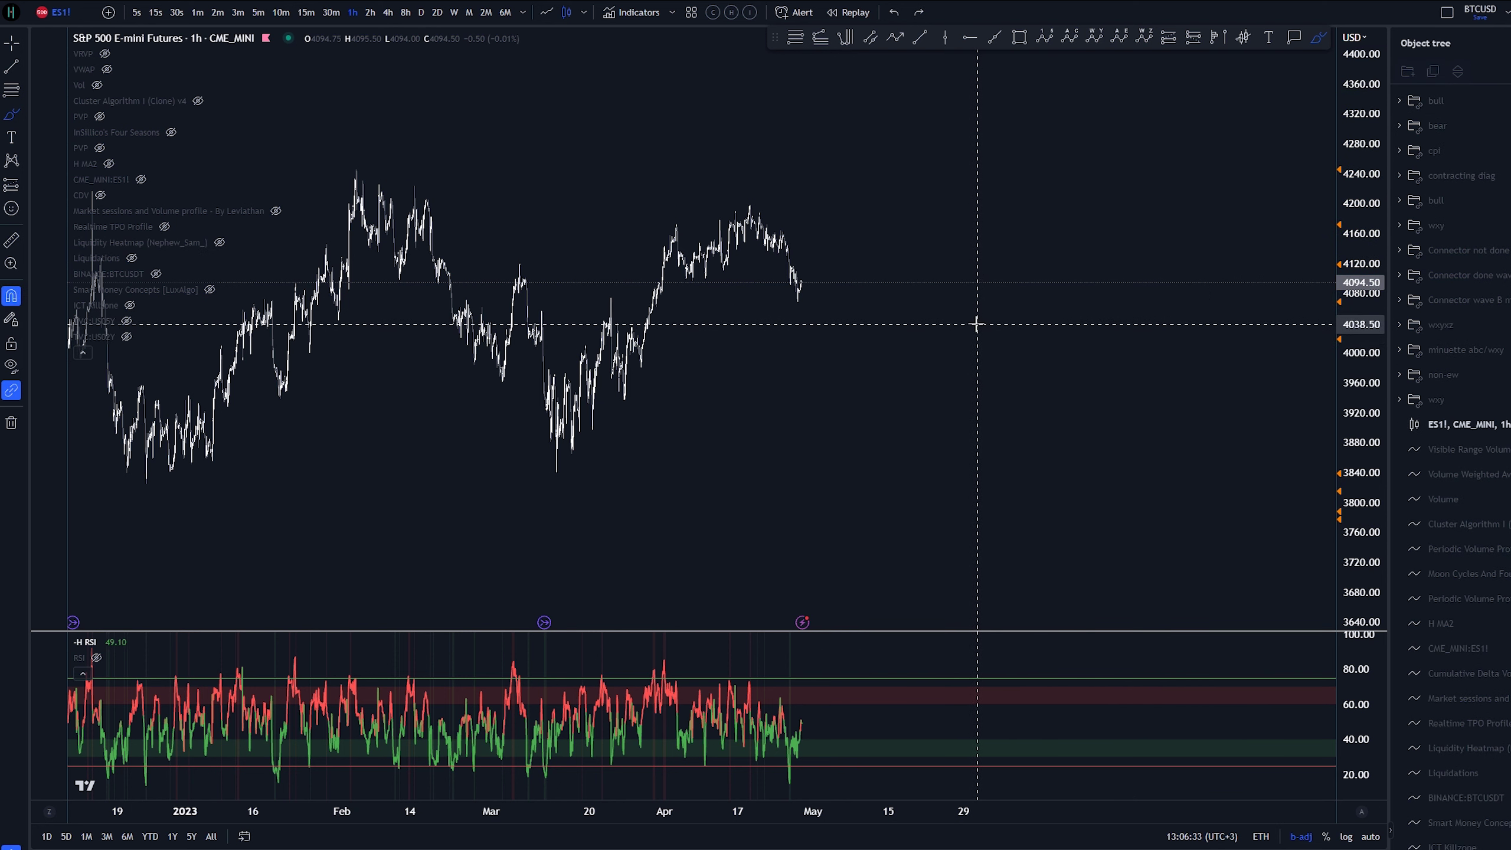
{"action": "left_click_drag", "start_coordinate": [773, 180], "coordinate": [779, 197]}
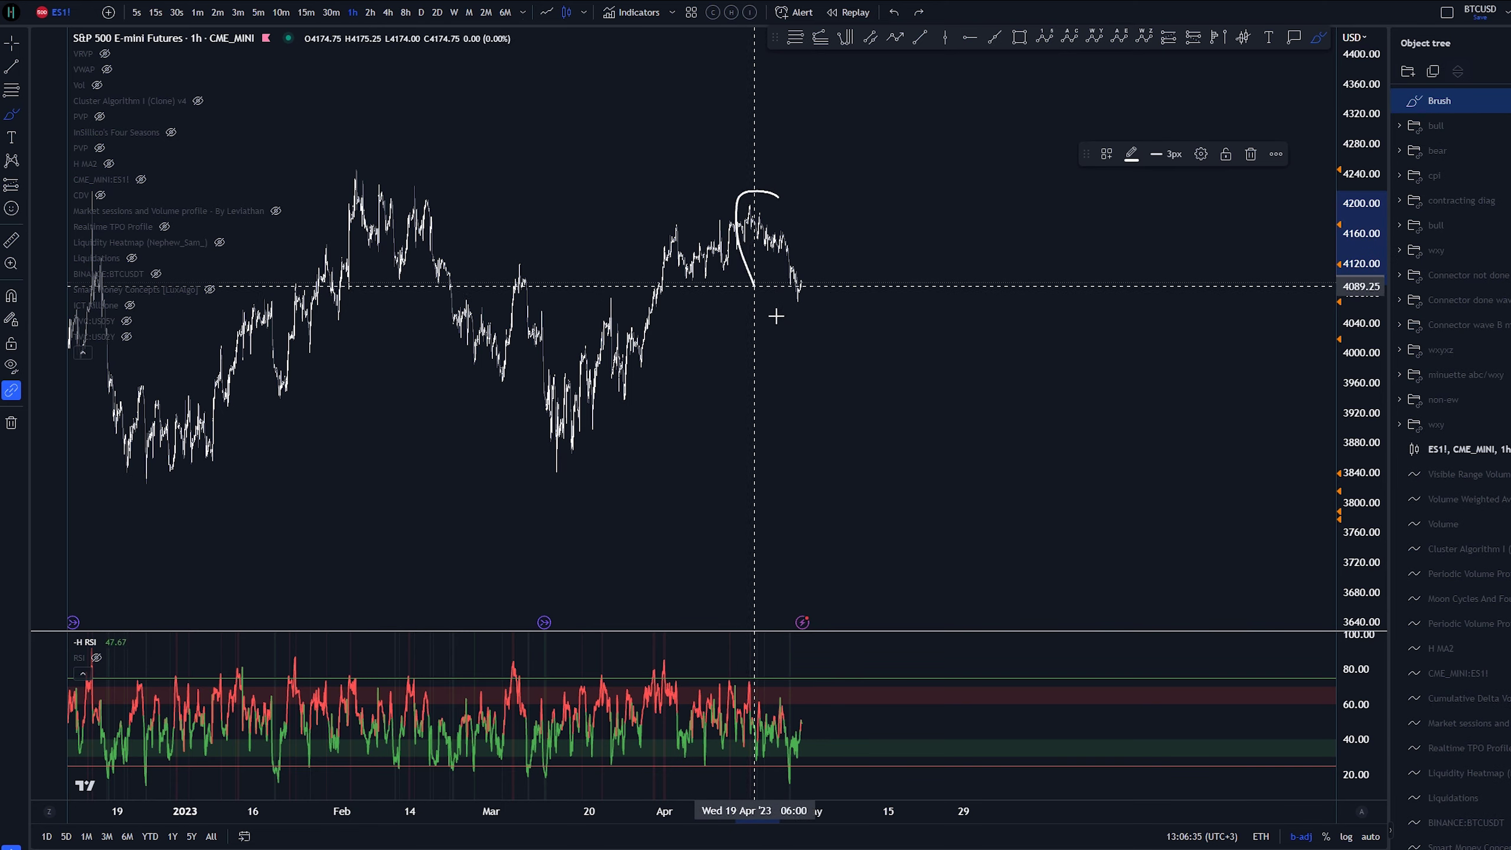
{"action": "key", "text": "ctrl+z"}
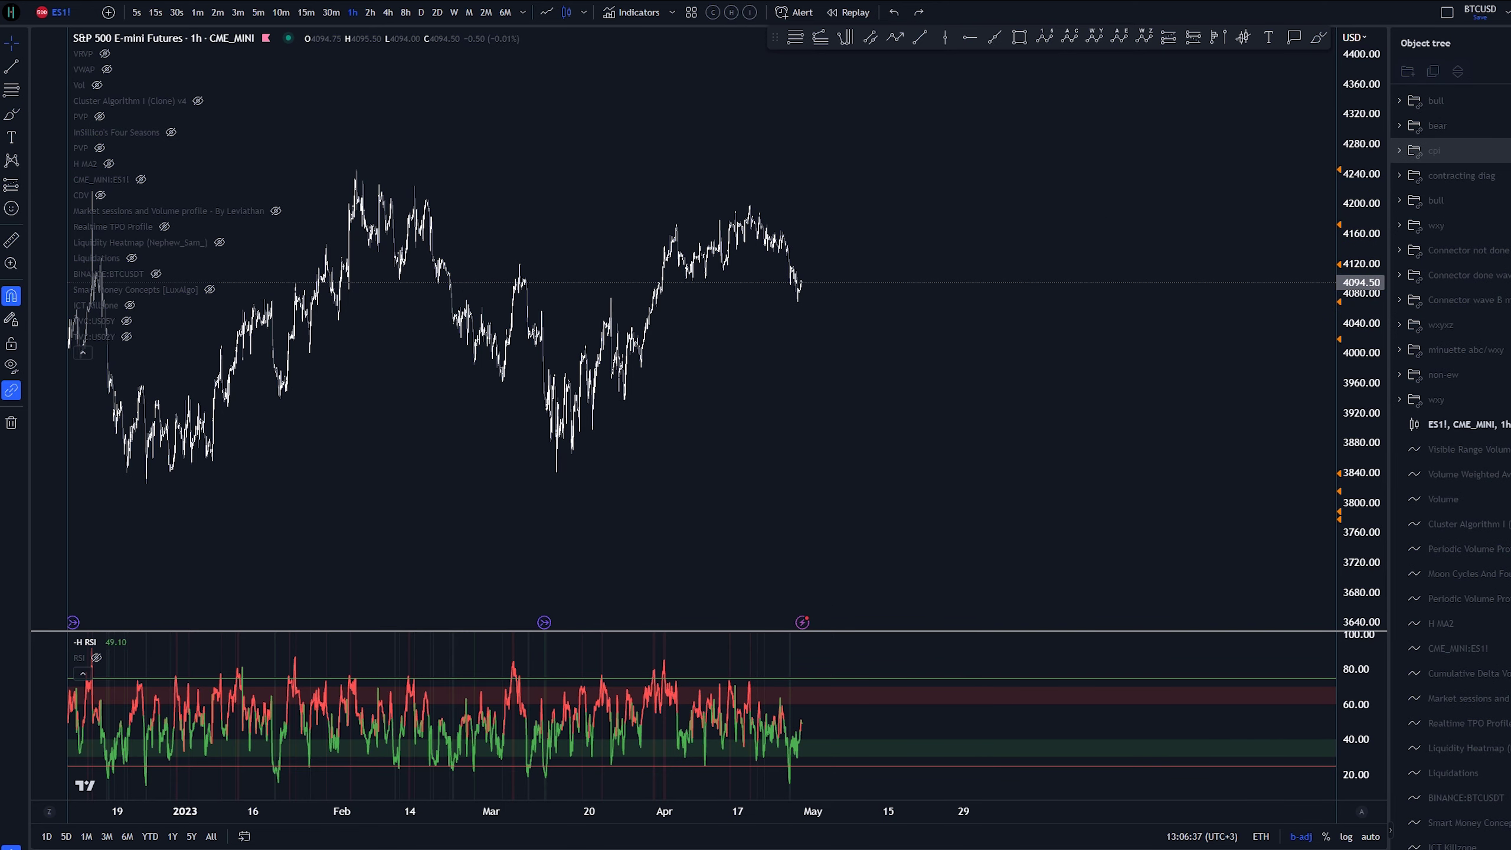
Step: Show the bull drawing group on the S&P 500 E-mini chart and centre its wave count
{"action": "scroll", "coordinate": [1092, 312], "scroll_direction": "up", "scroll_amount": 3}
{"action": "left_click", "coordinate": [1506, 201]}
{"action": "scroll", "coordinate": [1071, 380], "scroll_direction": "down", "scroll_amount": 2}
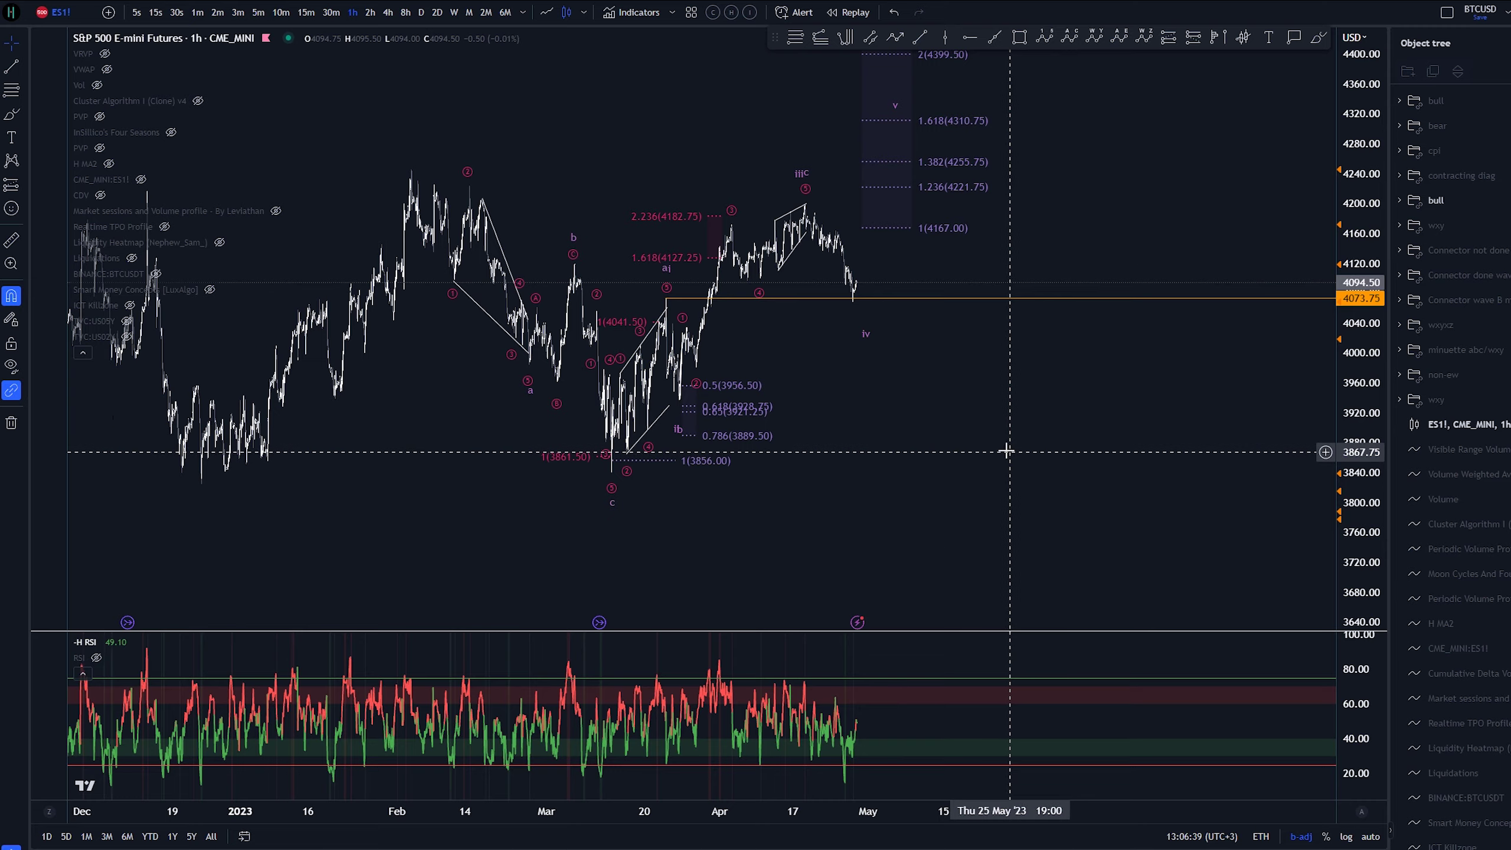
{"action": "left_click_drag", "start_coordinate": [1061, 458], "coordinate": [1004, 441]}
{"action": "left_click_drag", "start_coordinate": [1004, 441], "coordinate": [1084, 451]}
{"action": "scroll", "coordinate": [975, 440], "scroll_direction": "up", "scroll_amount": 4}
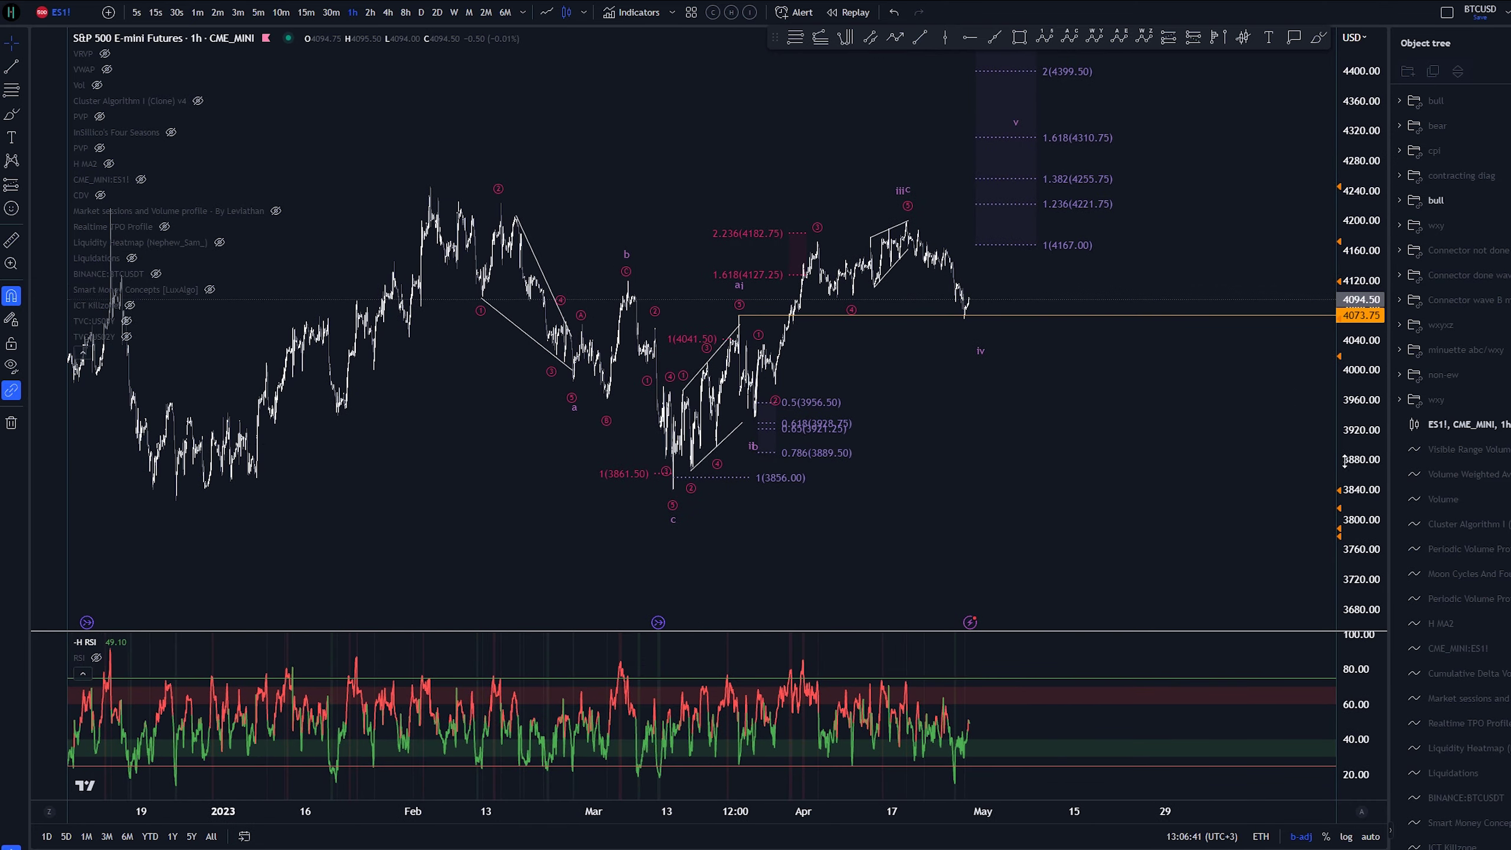
Step: Trace the advance from the March wave c low to the April iii/c high twice with the Brush, undoing each trace
{"action": "scroll", "coordinate": [1208, 444], "scroll_direction": "up", "scroll_amount": 1}
{"action": "key", "text": "alt+b"}
{"action": "mouse_move", "coordinate": [598, 523]}
{"action": "left_mouse_down"}
{"action": "mouse_move", "coordinate": [692, 359]}
{"action": "mouse_move", "coordinate": [850, 178]}
{"action": "left_mouse_up"}
{"action": "key", "text": "ctrl+z"}
{"action": "scroll", "coordinate": [1118, 441], "scroll_direction": "up", "scroll_amount": 3}
{"action": "mouse_move", "coordinate": [433, 521]}
{"action": "left_mouse_down"}
{"action": "mouse_move", "coordinate": [527, 323]}
{"action": "mouse_move", "coordinate": [570, 436]}
{"action": "mouse_move", "coordinate": [708, 238]}
{"action": "mouse_move", "coordinate": [768, 189]}
{"action": "left_mouse_up"}
{"action": "key", "text": "ctrl+z"}
{"action": "scroll", "coordinate": [913, 239], "scroll_direction": "down", "scroll_amount": 2}
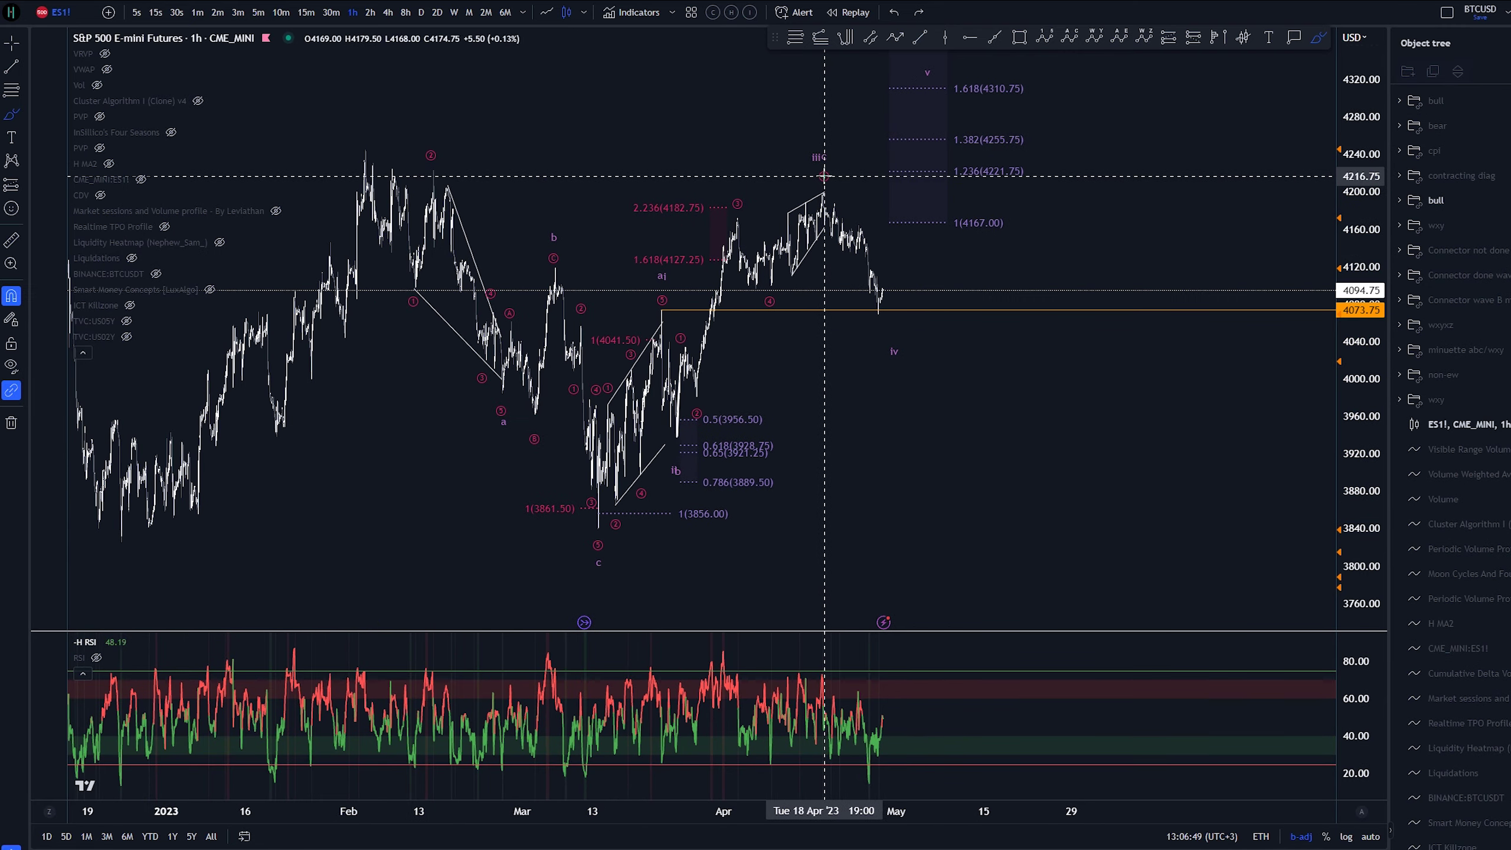
Step: Circle the a/i wave label, the latest low and the March high at the 4073.75 line with the Brush, undoing each circle
{"action": "mouse_move", "coordinate": [673, 276]}
{"action": "left_mouse_down"}
{"action": "mouse_move", "coordinate": [640, 280]}
{"action": "mouse_move", "coordinate": [667, 273]}
{"action": "left_mouse_up"}
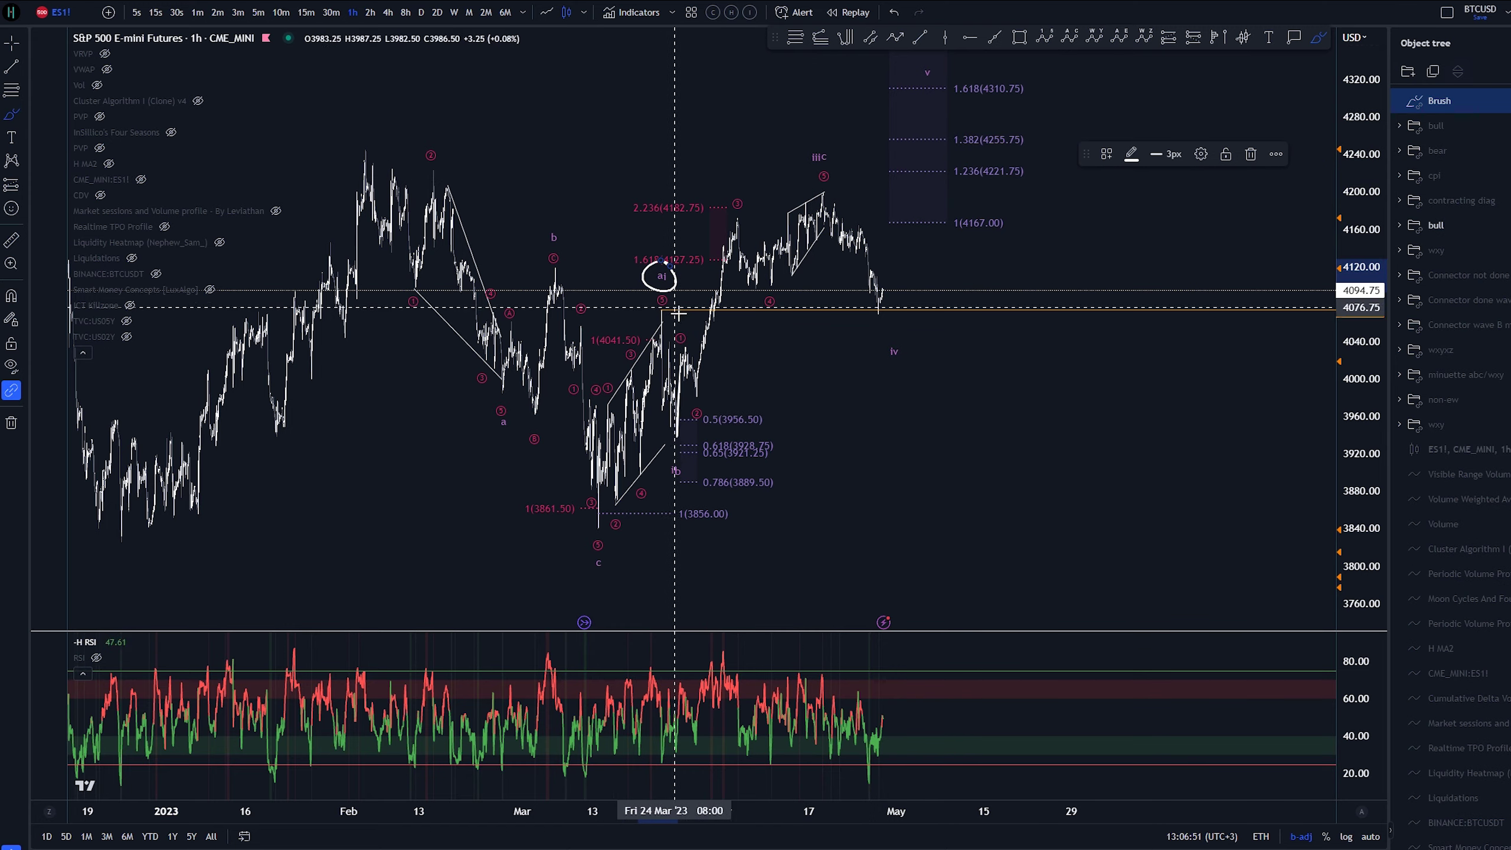
{"action": "key", "text": "ctrl+z"}
{"action": "scroll", "coordinate": [755, 285], "scroll_direction": "up", "scroll_amount": 2}
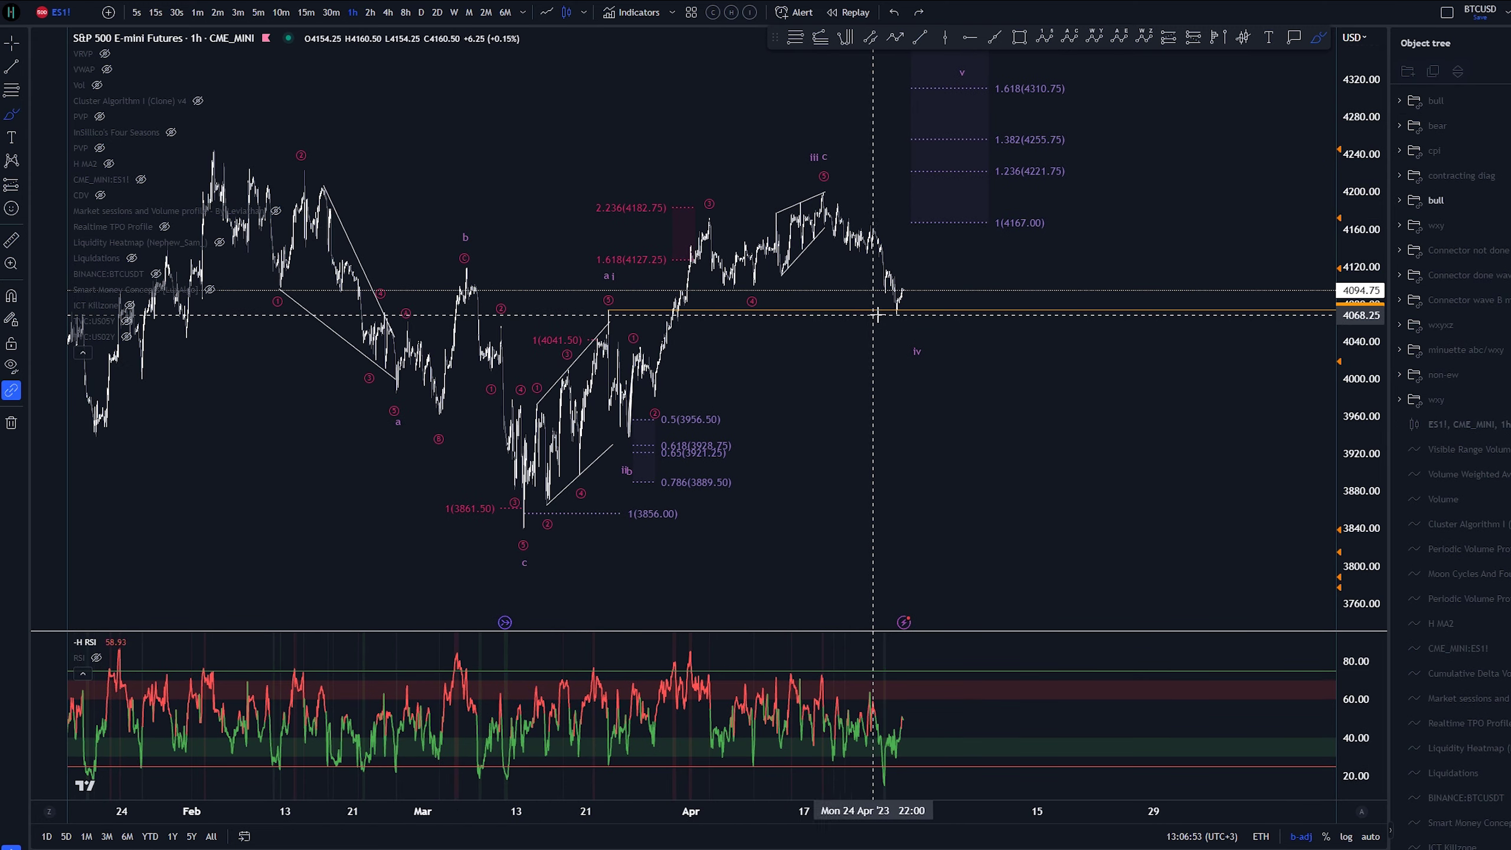
{"action": "left_click_drag", "start_coordinate": [894, 302], "coordinate": [901, 302]}
{"action": "key", "text": "ctrl+z"}
{"action": "left_click_drag", "start_coordinate": [596, 309], "coordinate": [591, 310]}
{"action": "key", "text": "ctrl+z"}
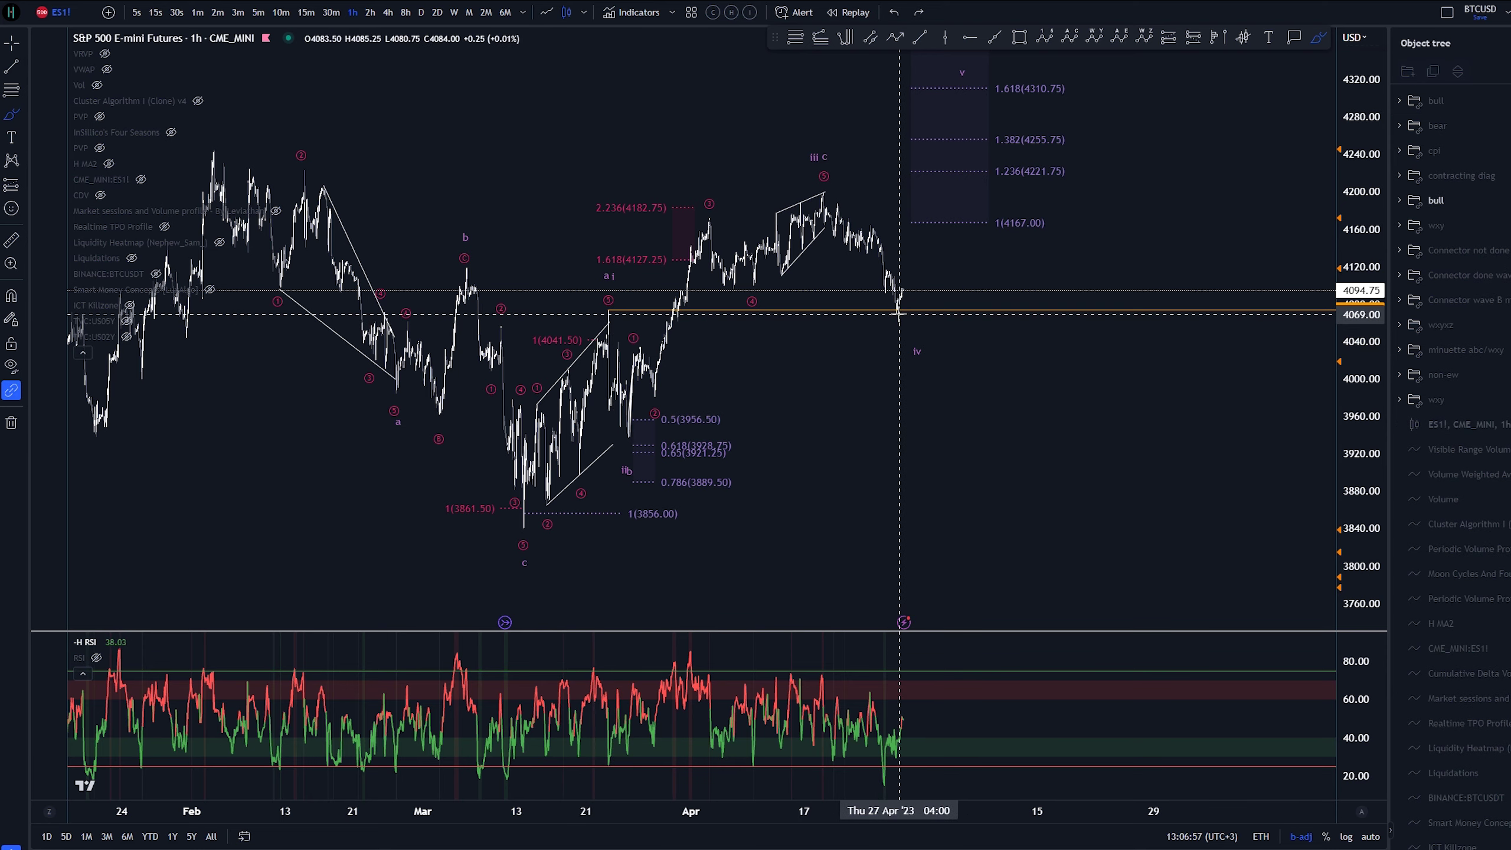
Step: Mark the a/i label again and the area between the latest low and the iv label with the Brush, undoing both strokes
{"action": "left_click_drag", "start_coordinate": [616, 271], "coordinate": [624, 279]}
{"action": "key", "text": "ctrl+z"}
{"action": "left_click_drag", "start_coordinate": [937, 341], "coordinate": [901, 325]}
{"action": "key", "text": "ctrl+z"}
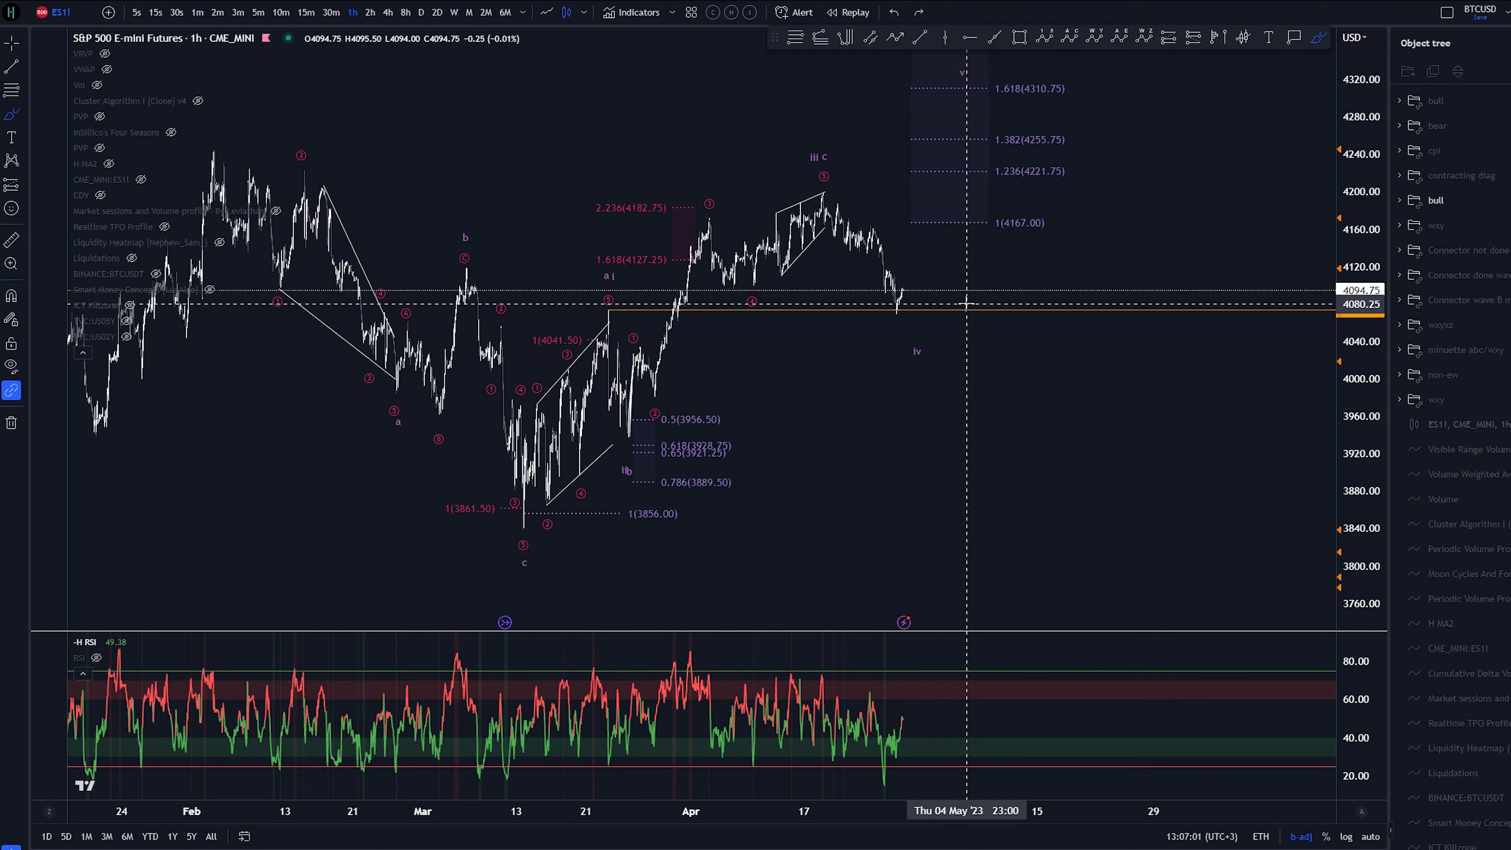
Step: Trace the swings around the March wave a/i high and the drop toward ii/b with the Brush, removing the strokes
{"action": "scroll", "coordinate": [636, 330], "scroll_direction": "up", "scroll_amount": 2}
{"action": "scroll", "coordinate": [636, 331], "scroll_direction": "down", "scroll_amount": 1}
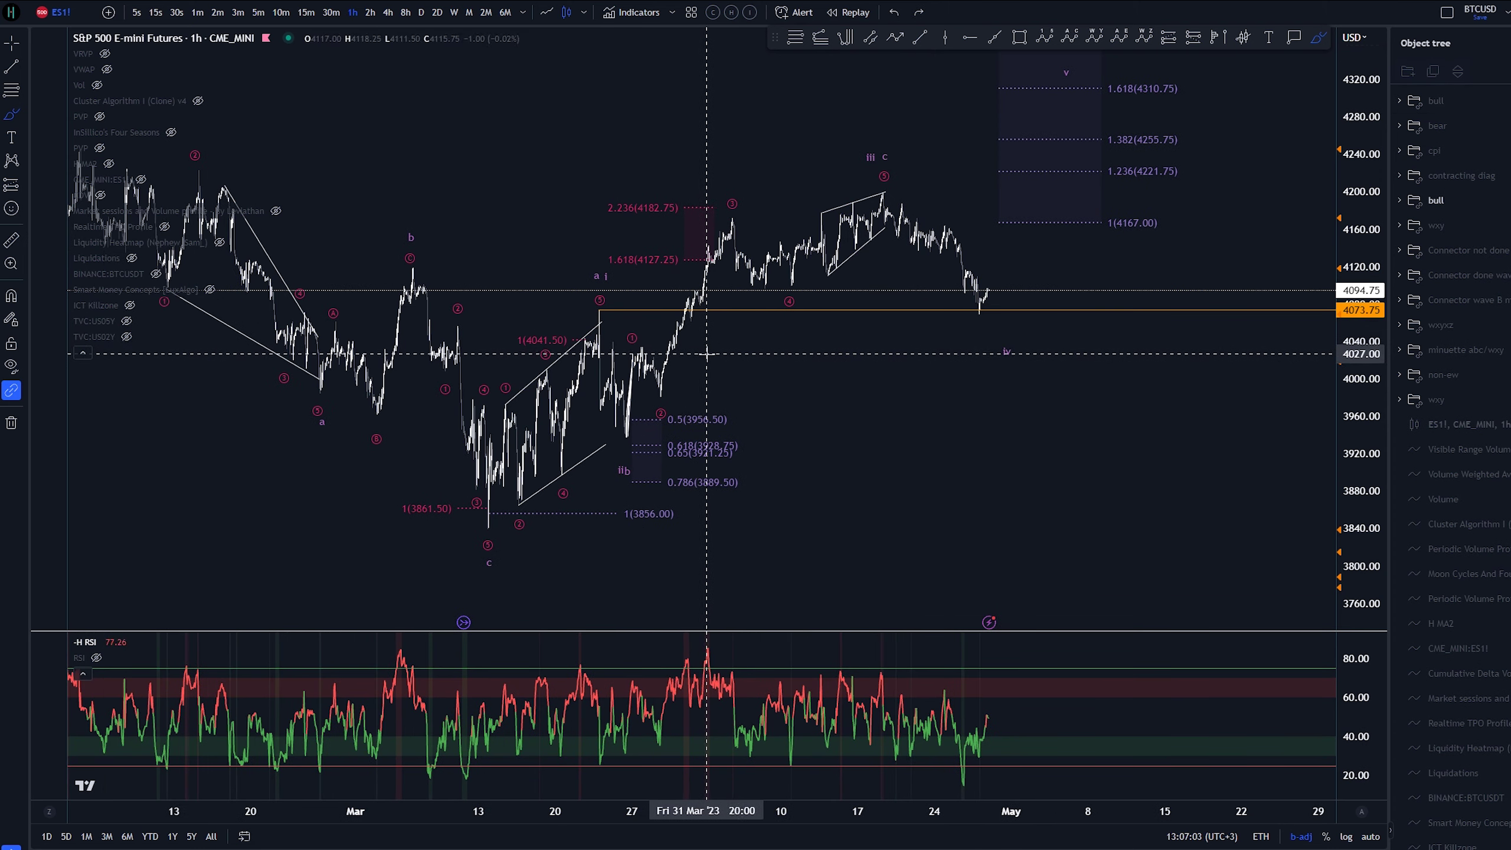
{"action": "scroll", "coordinate": [706, 354], "scroll_direction": "up", "scroll_amount": 2}
{"action": "left_click_drag", "start_coordinate": [544, 328], "coordinate": [557, 363]}
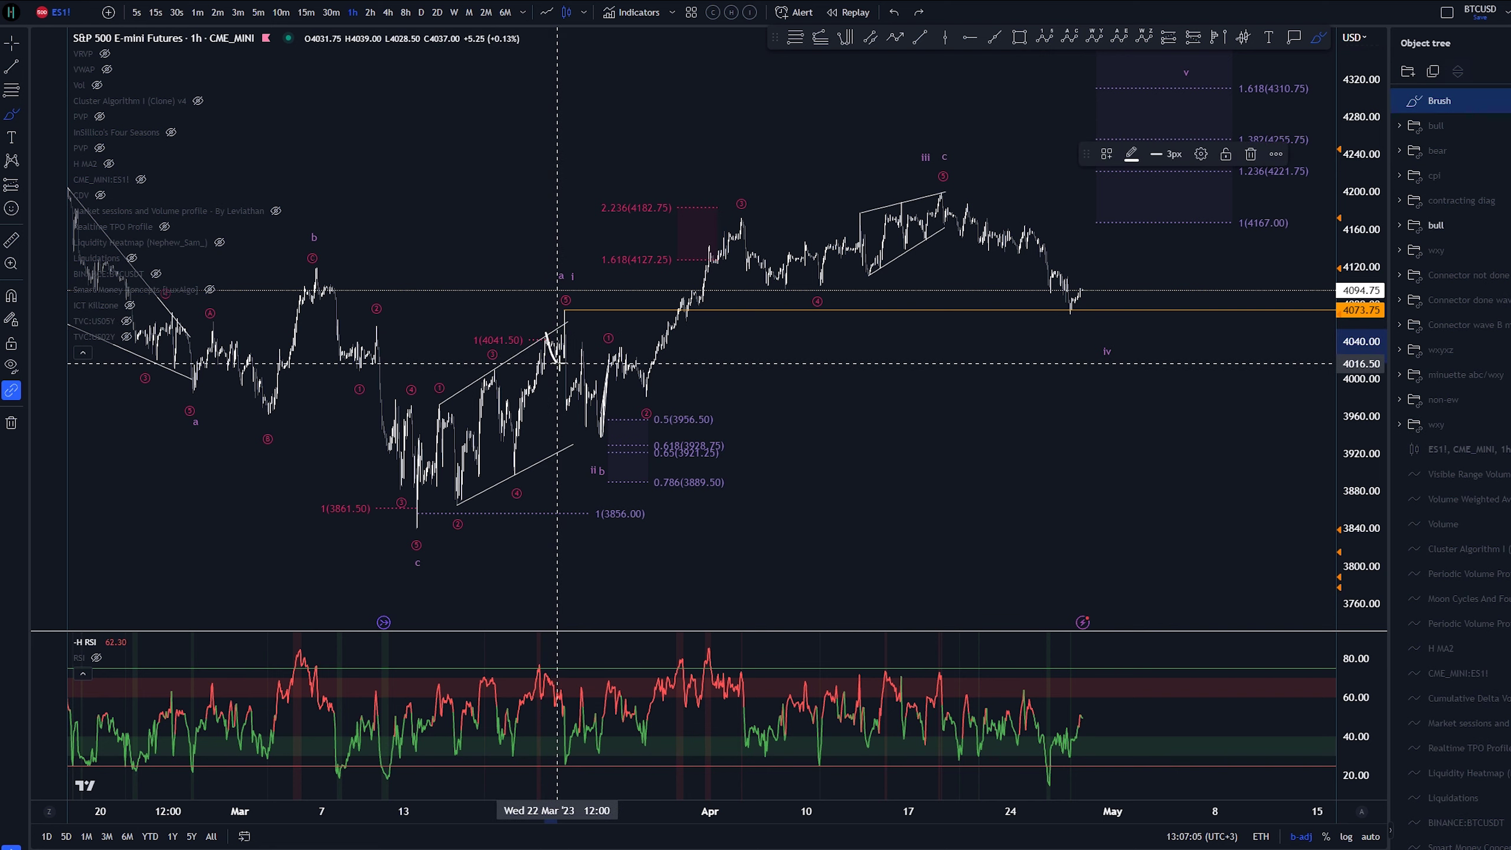
{"action": "left_click_drag", "start_coordinate": [569, 309], "coordinate": [604, 434]}
{"action": "key", "text": "Delete"}
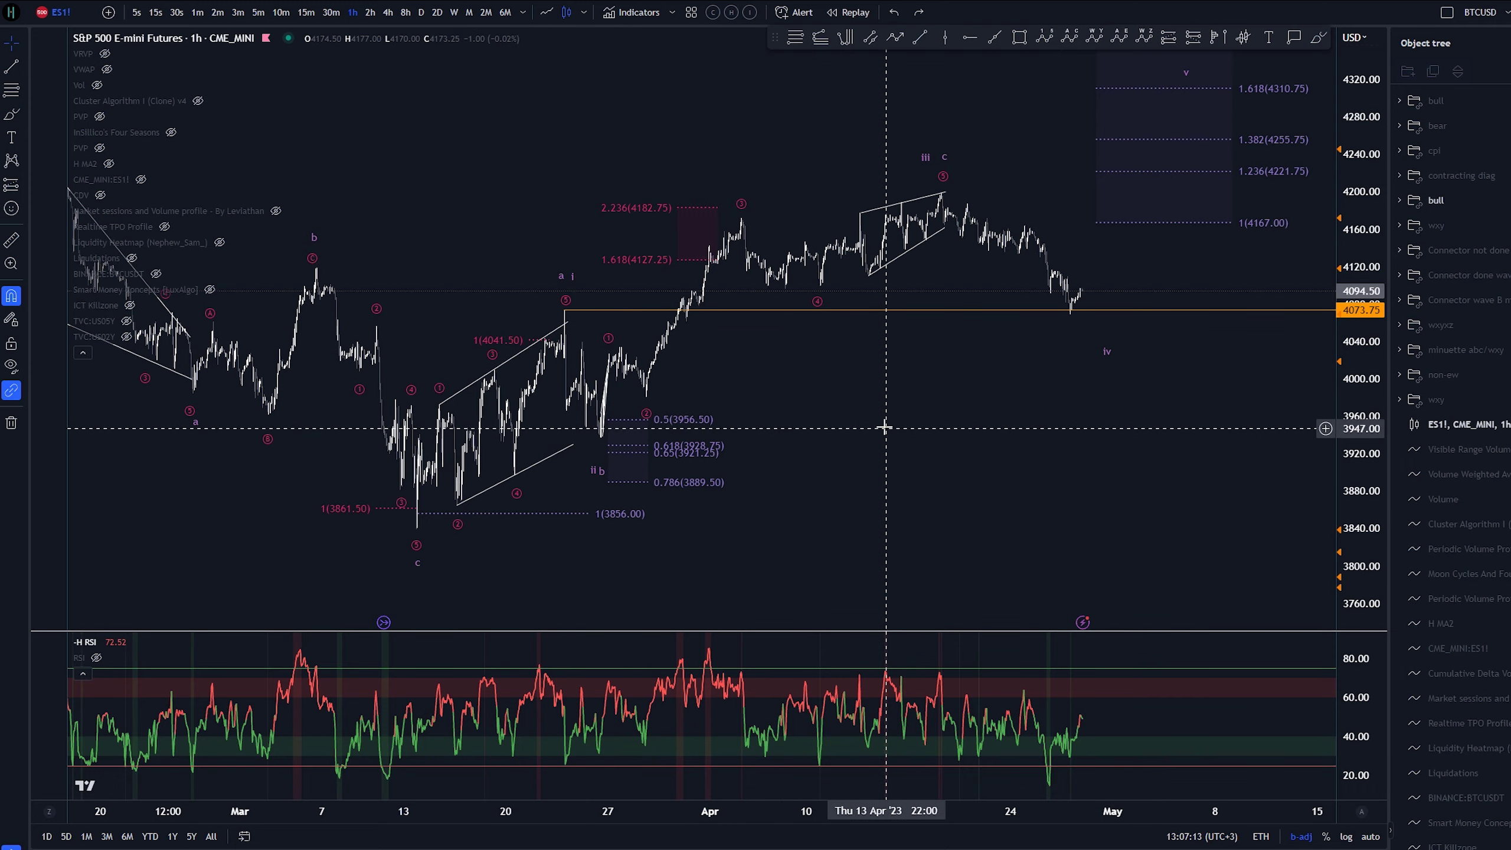
{"action": "left_click_drag", "start_coordinate": [550, 321], "coordinate": [566, 313]}
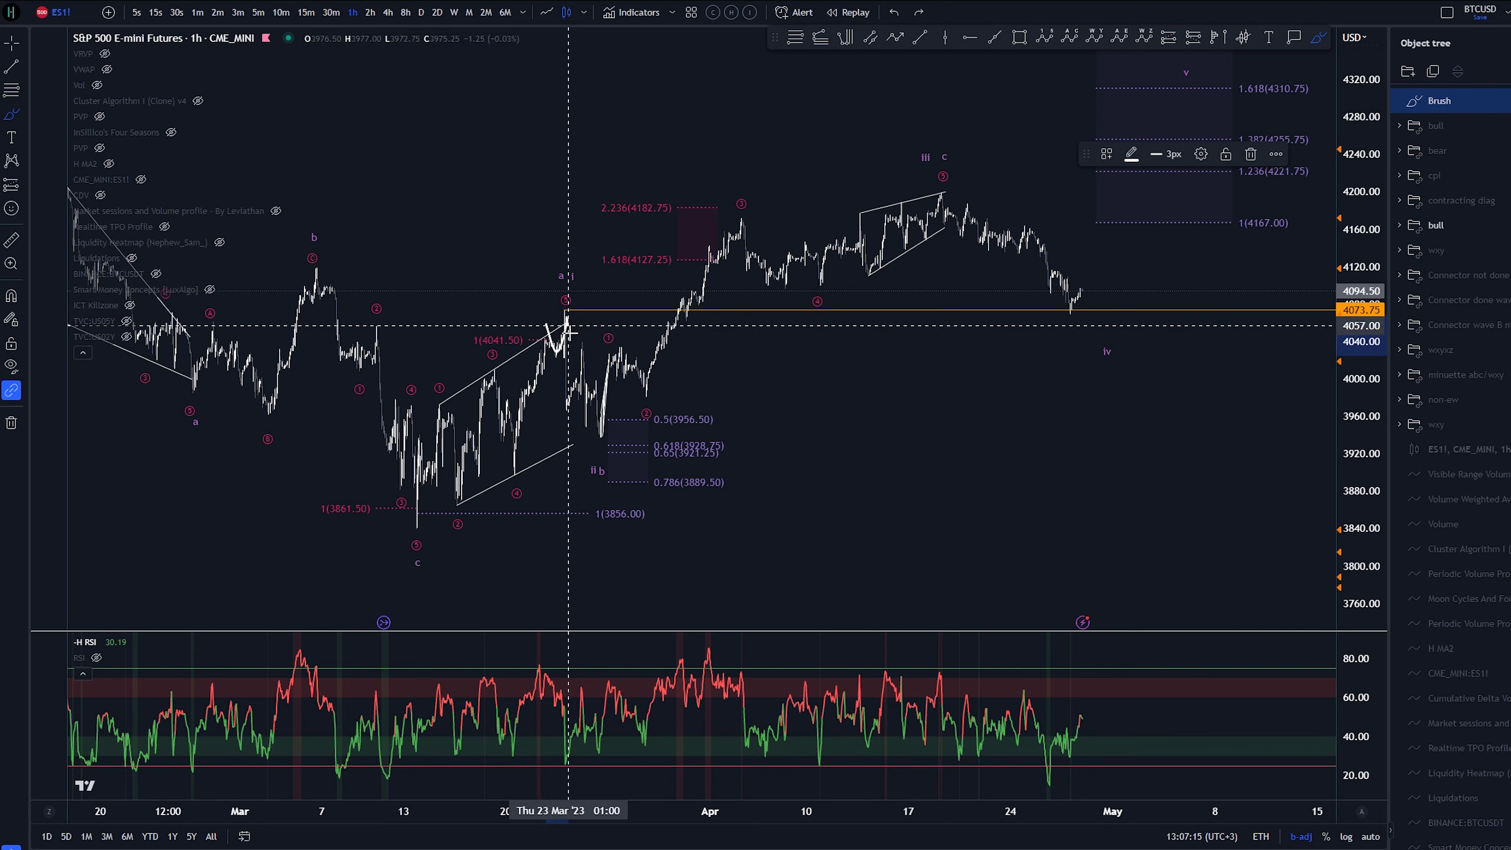
{"action": "key", "text": "ctrl+z"}
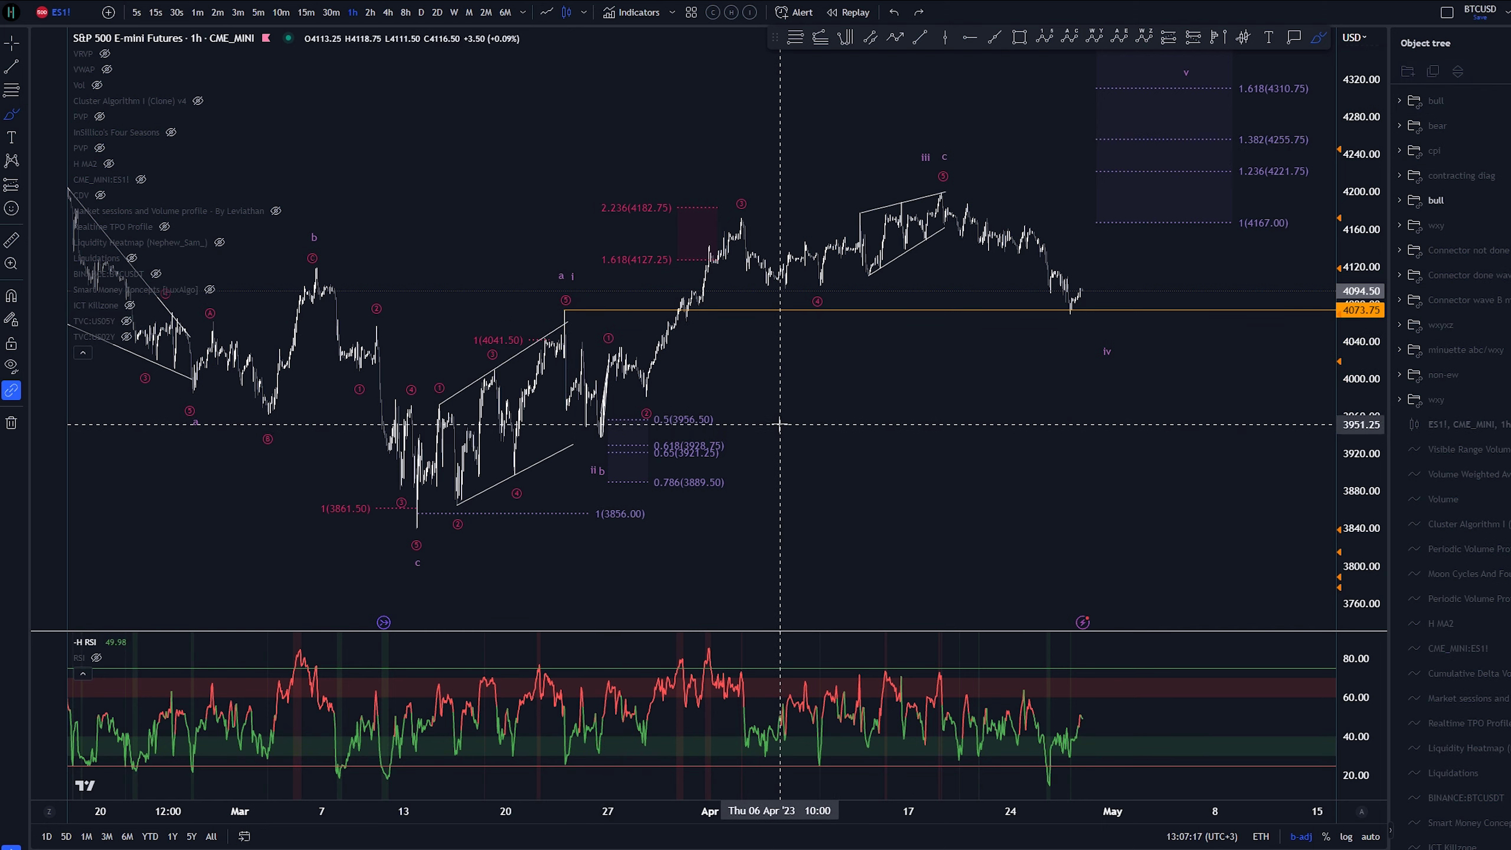
Step: Brush three strokes along the late-March pullback from the a/i high to about 3940, and undo all of them
{"action": "left_click_drag", "start_coordinate": [569, 413], "coordinate": [593, 438]}
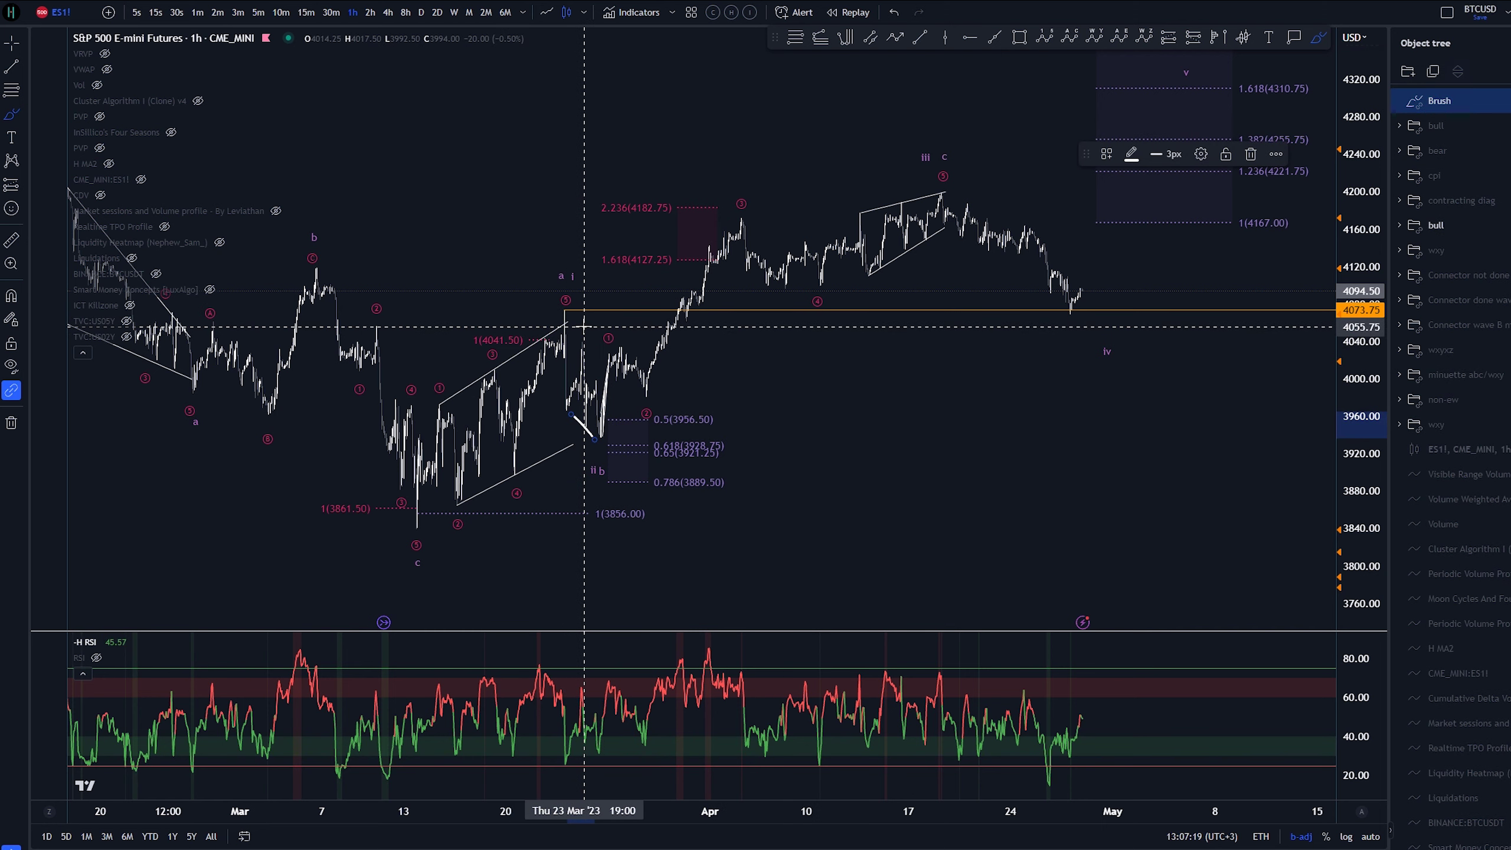
{"action": "left_click_drag", "start_coordinate": [583, 336], "coordinate": [600, 395]}
{"action": "left_click_drag", "start_coordinate": [542, 330], "coordinate": [594, 438]}
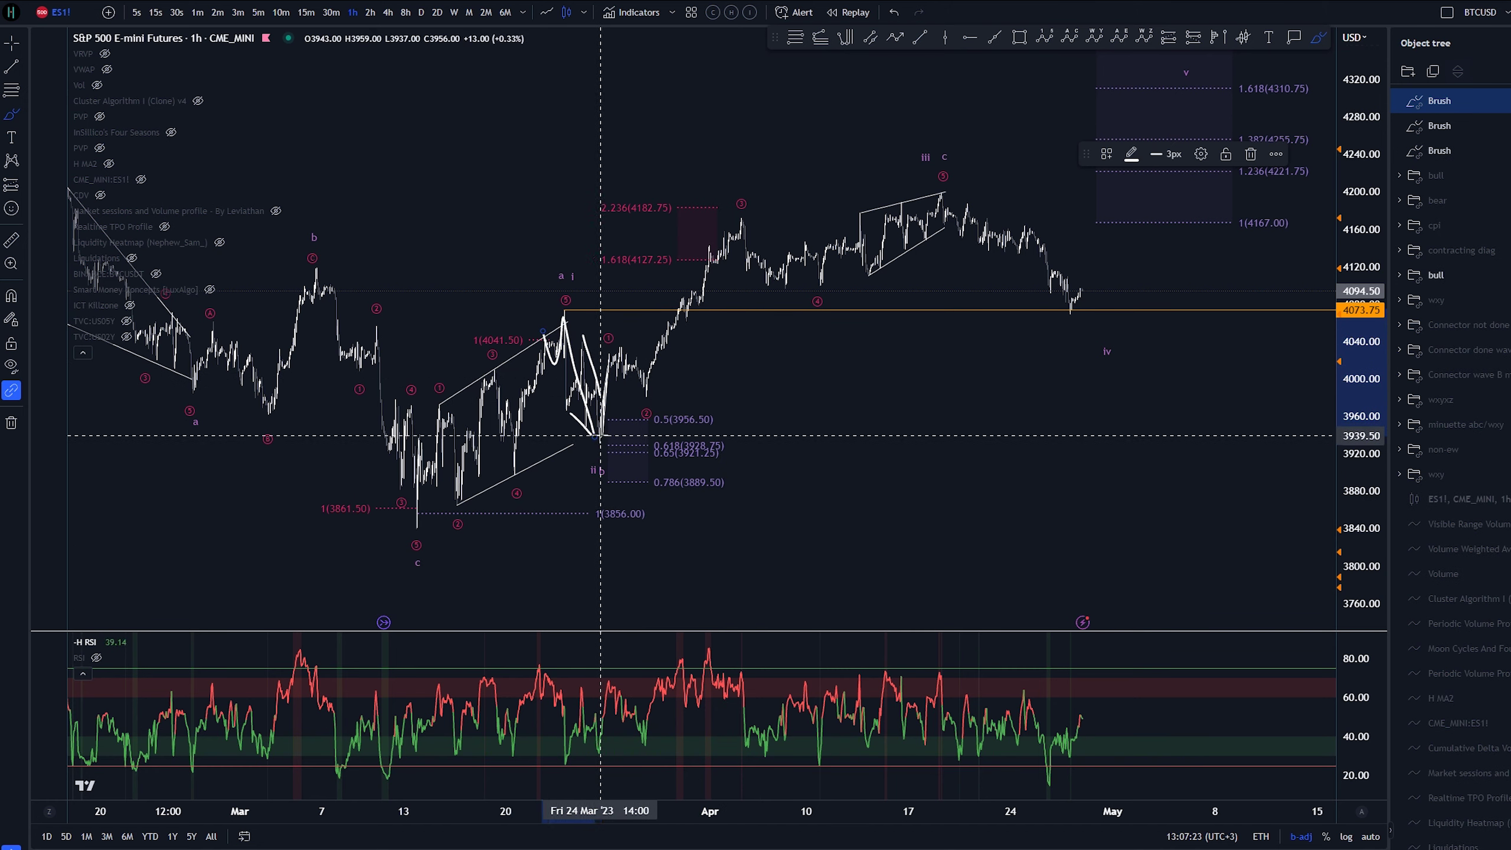
{"action": "key", "text": "ctrl+z"}
{"action": "key", "text": "ctrl+z"}
{"action": "key", "text": "ctrl+z"}
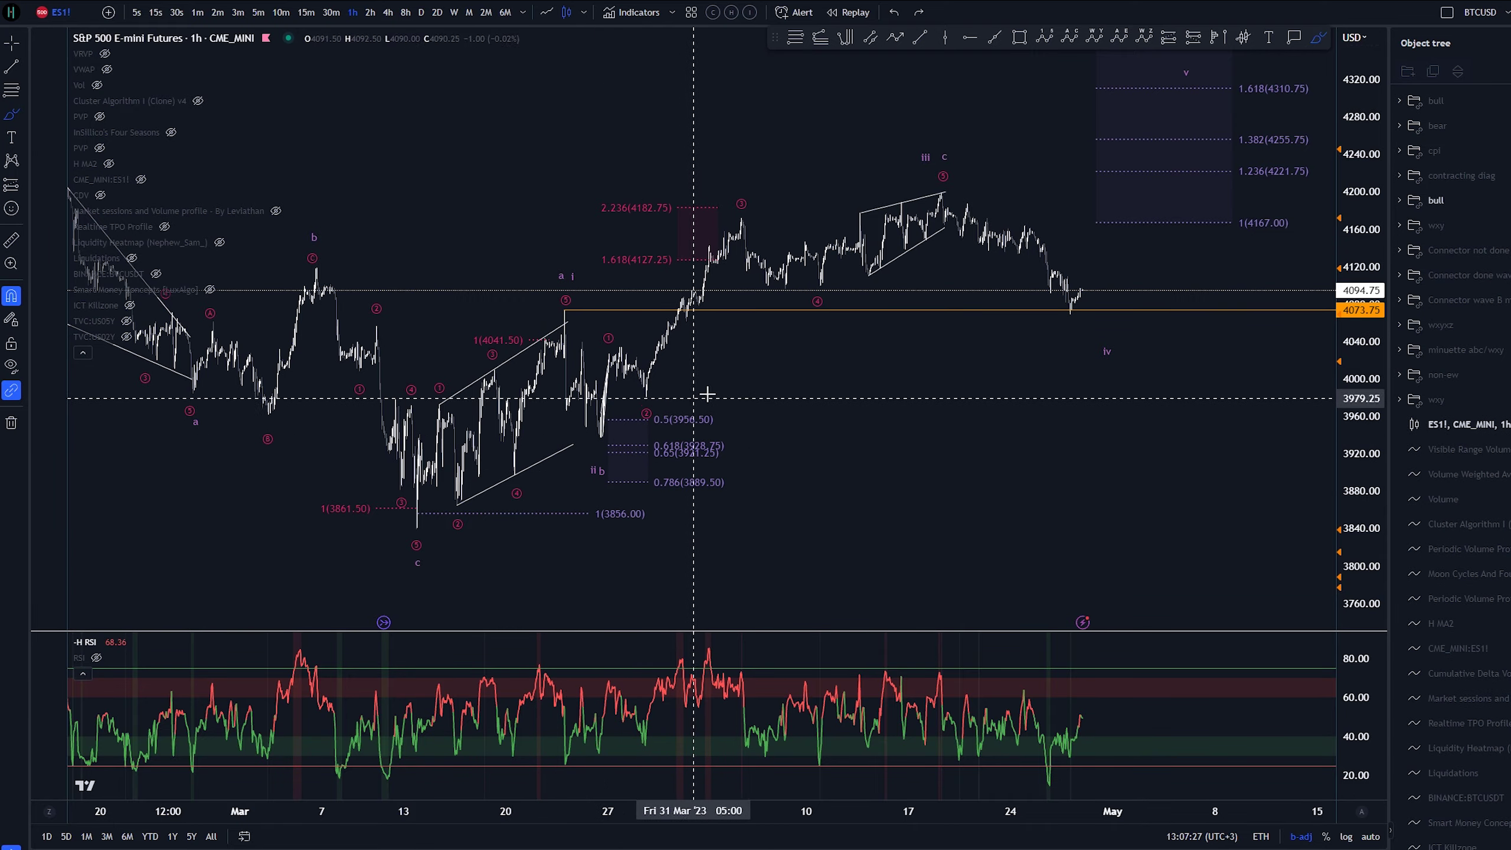
Step: Brush a path from the March low over the a/i high, down to ii/b and up to mid-April, and undo it
{"action": "scroll", "coordinate": [857, 406], "scroll_direction": "down", "scroll_amount": 3}
{"action": "key", "text": "Escape"}
{"action": "mouse_move", "coordinate": [1052, 422]}
{"action": "left_mouse_down"}
{"action": "mouse_move", "coordinate": [926, 418]}
{"action": "mouse_move", "coordinate": [878, 390]}
{"action": "left_mouse_up"}
{"action": "middle_click", "coordinate": [595, 380]}
{"action": "mouse_move", "coordinate": [507, 512]}
{"action": "left_mouse_down"}
{"action": "mouse_move", "coordinate": [541, 429]}
{"action": "mouse_move", "coordinate": [633, 333]}
{"action": "mouse_move", "coordinate": [664, 411]}
{"action": "mouse_move", "coordinate": [849, 183]}
{"action": "left_mouse_up"}
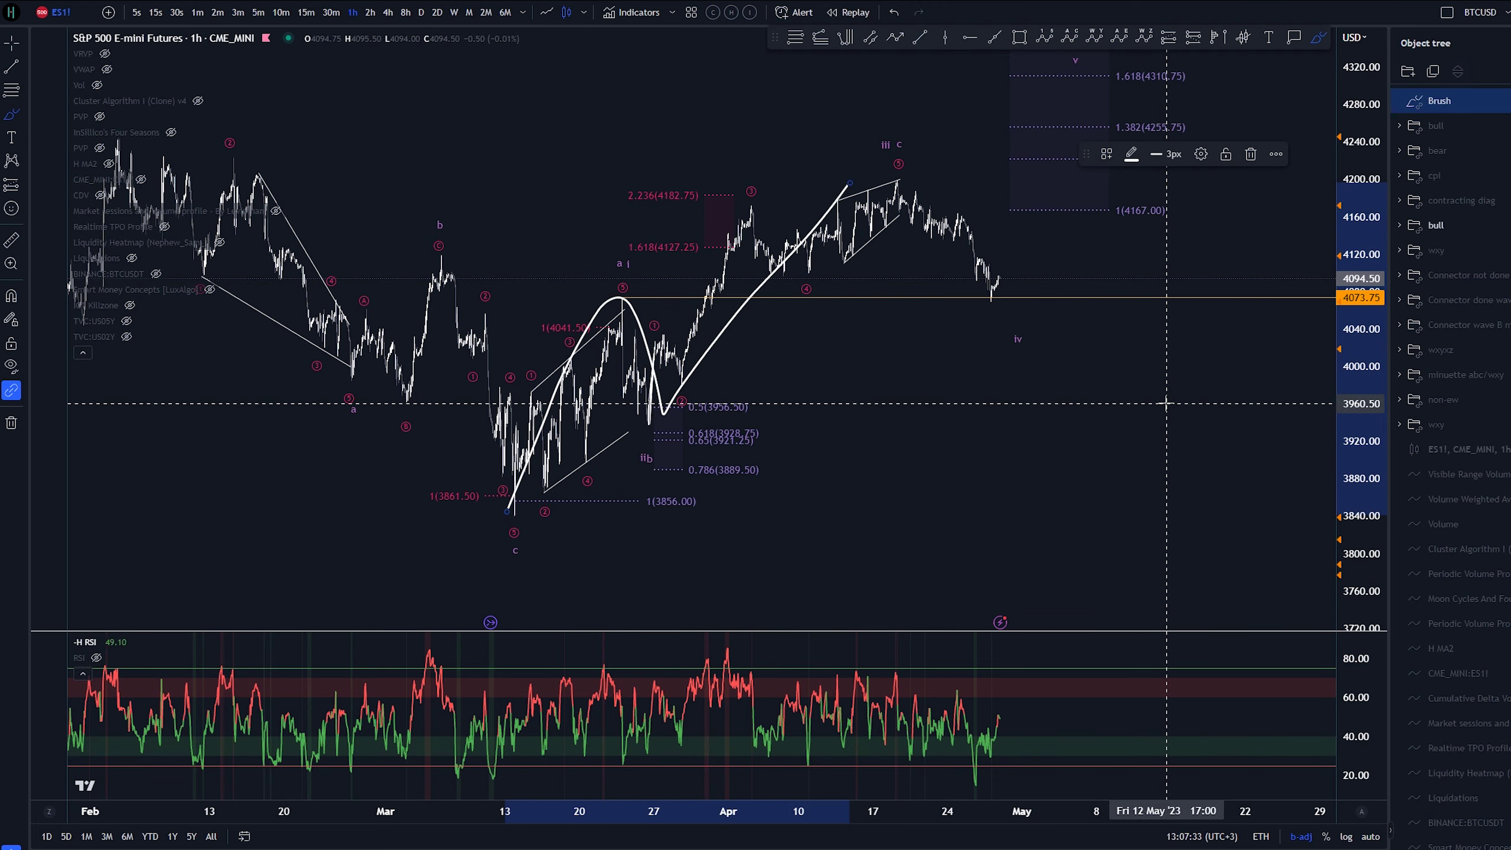
{"action": "key", "text": "ctrl+z"}
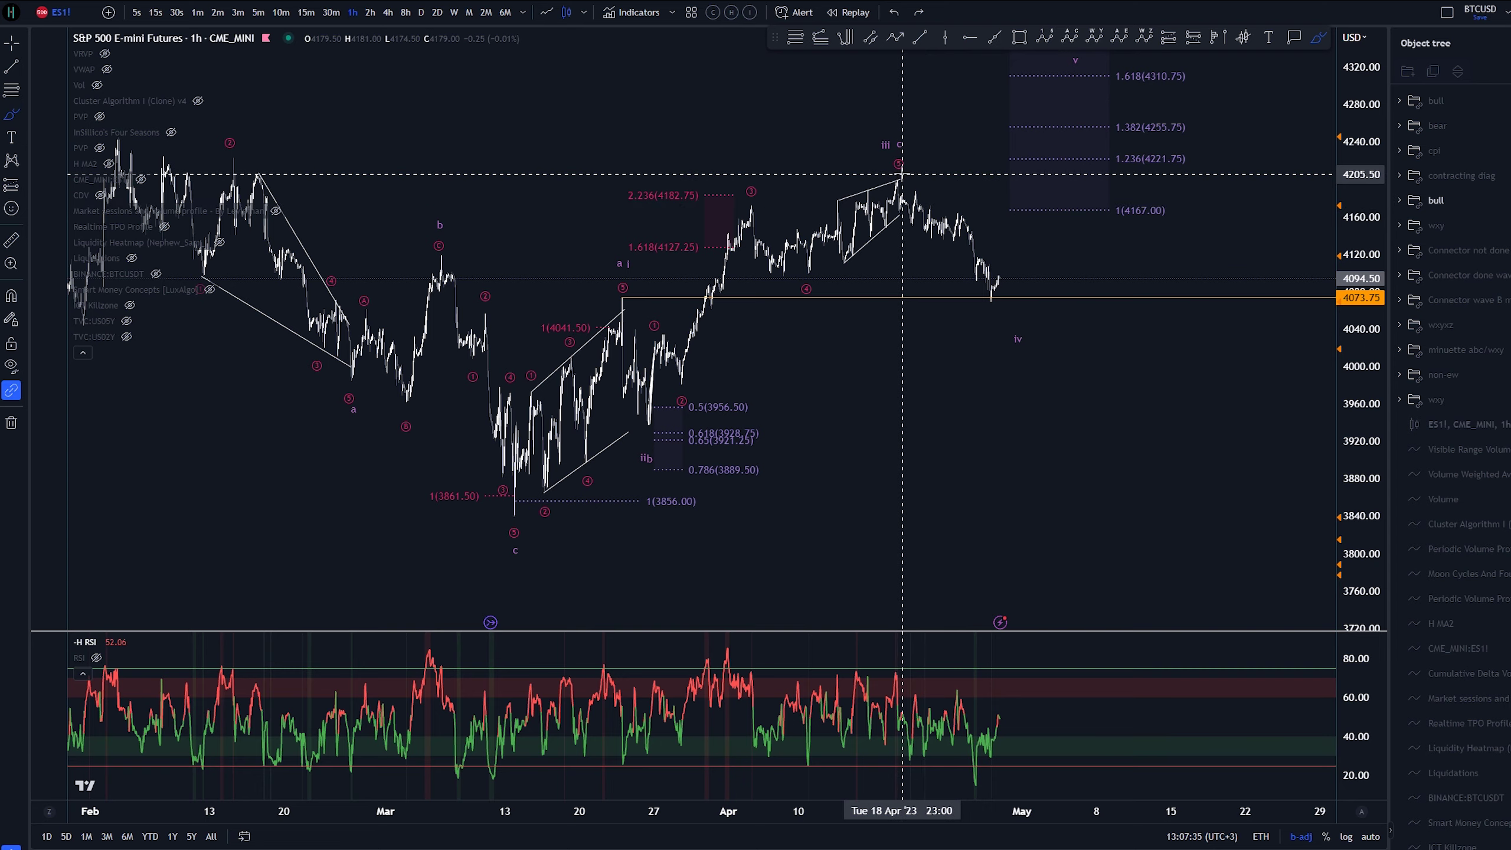
Step: Trace the decline from the iii/c high and brush a projected rise from the iv label to above 4200, undoing both
{"action": "left_click_drag", "start_coordinate": [902, 174], "coordinate": [1017, 271]}
{"action": "key", "text": "ctrl+z"}
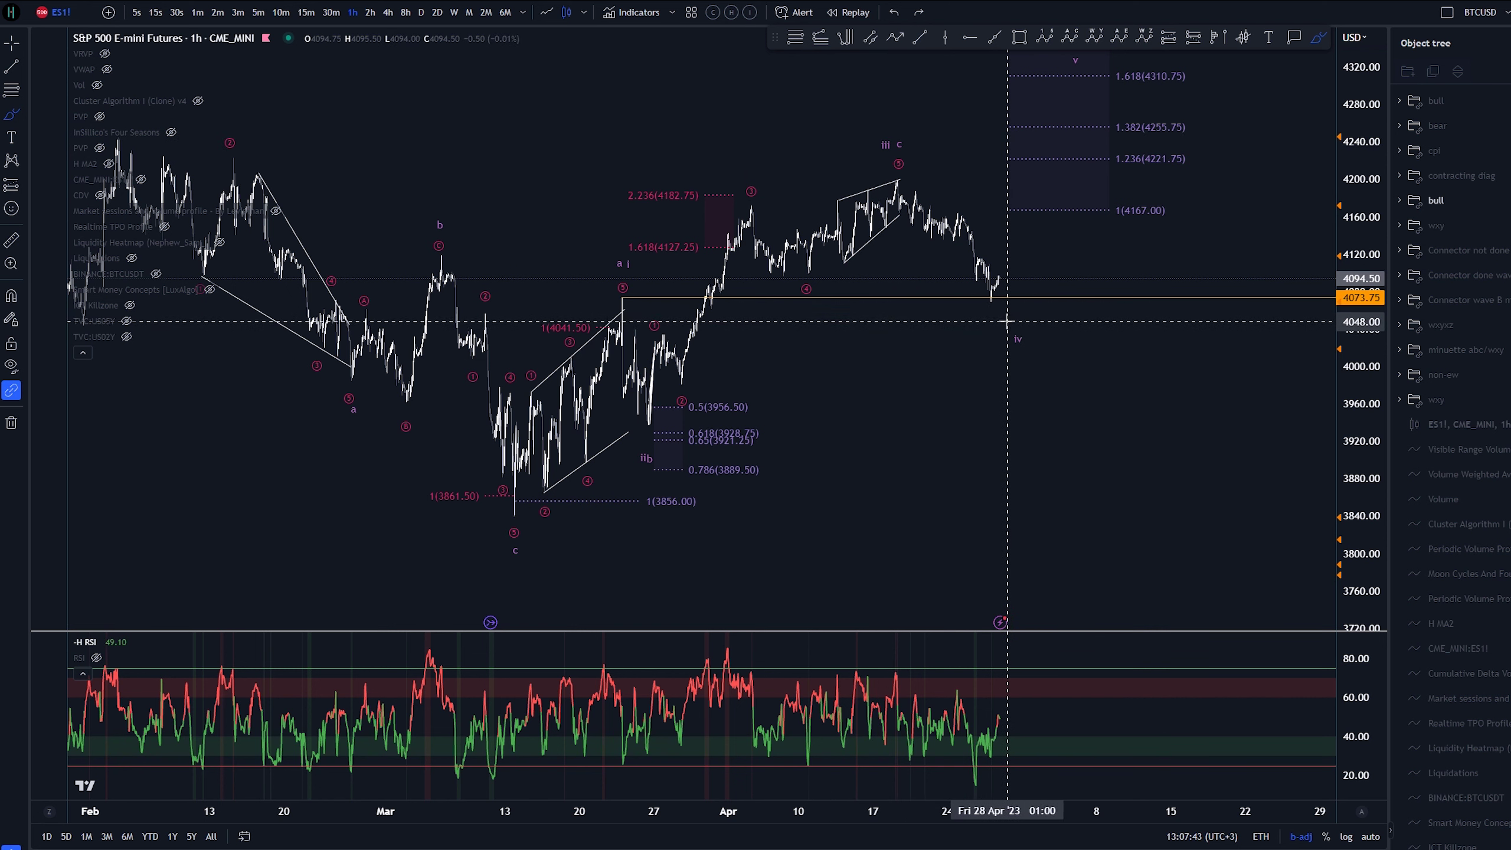
{"action": "left_click_drag", "start_coordinate": [1039, 293], "coordinate": [1123, 178]}
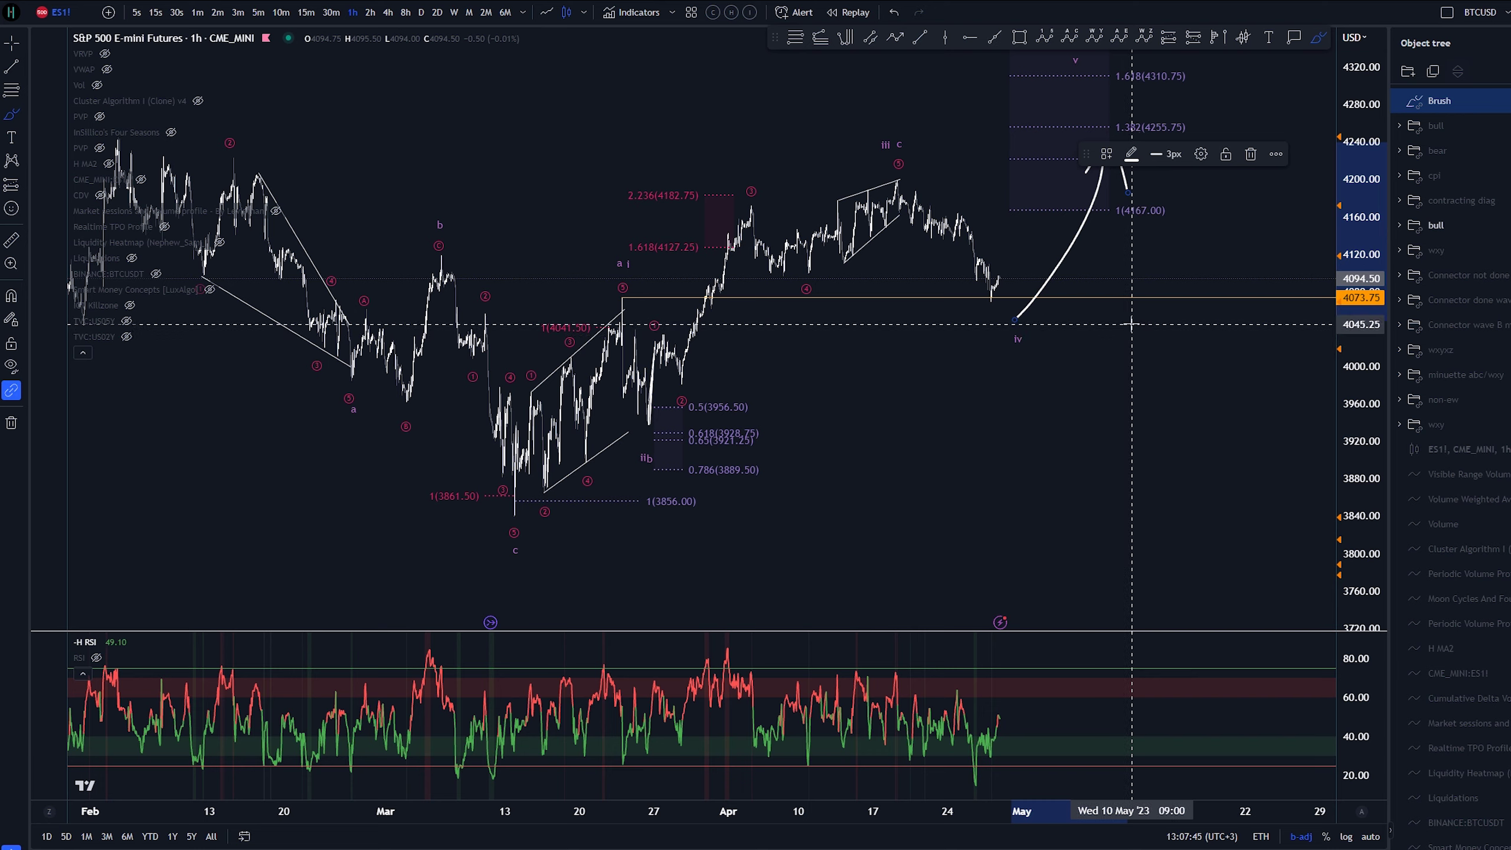
{"action": "key", "text": "ctrl+z"}
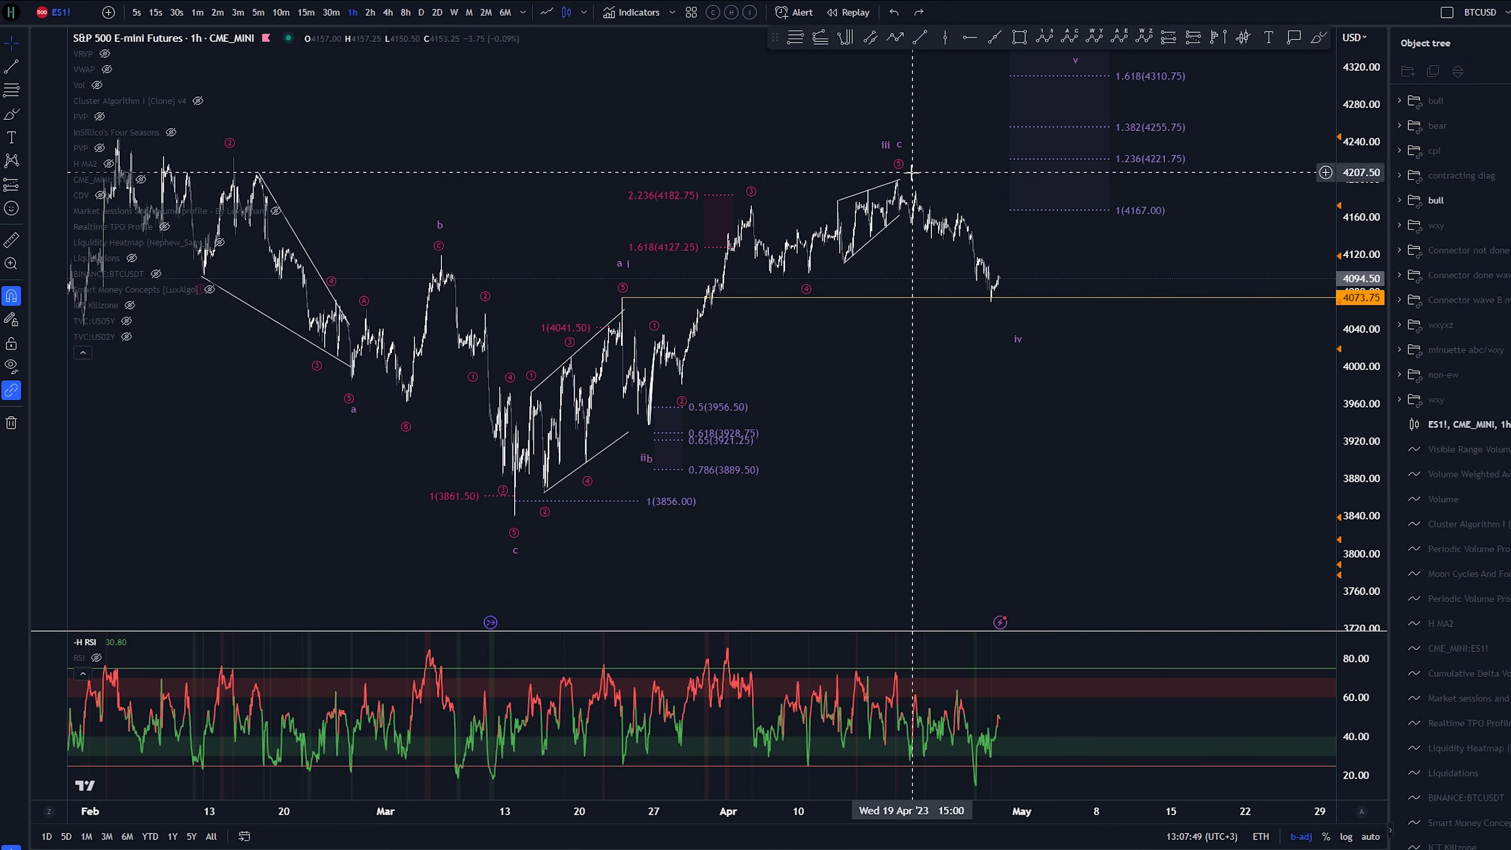
Step: Circle the area around the iv wave label with the Brush and undo the circle
{"action": "key", "text": "alt+b"}
{"action": "left_click_drag", "start_coordinate": [1025, 328], "coordinate": [1012, 331]}
{"action": "key", "text": "Escape"}
{"action": "key", "text": "ctrl+z"}
Step: Switch the chart to the 15-minute interval and show the bear drawing group in place of the bull group
{"action": "left_click", "coordinate": [307, 13]}
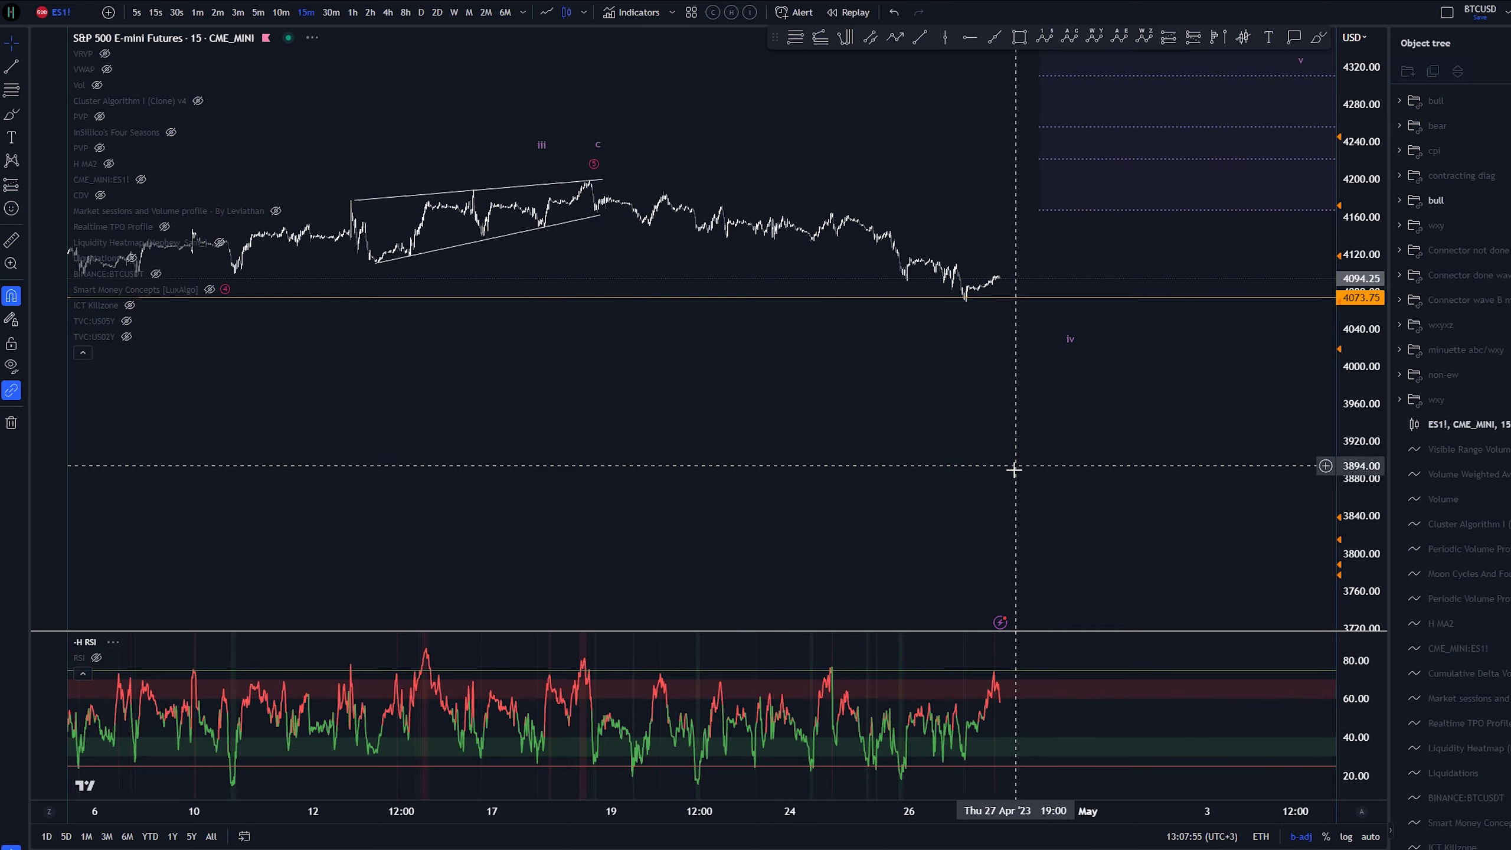
{"action": "left_click_drag", "start_coordinate": [930, 584], "coordinate": [850, 642]}
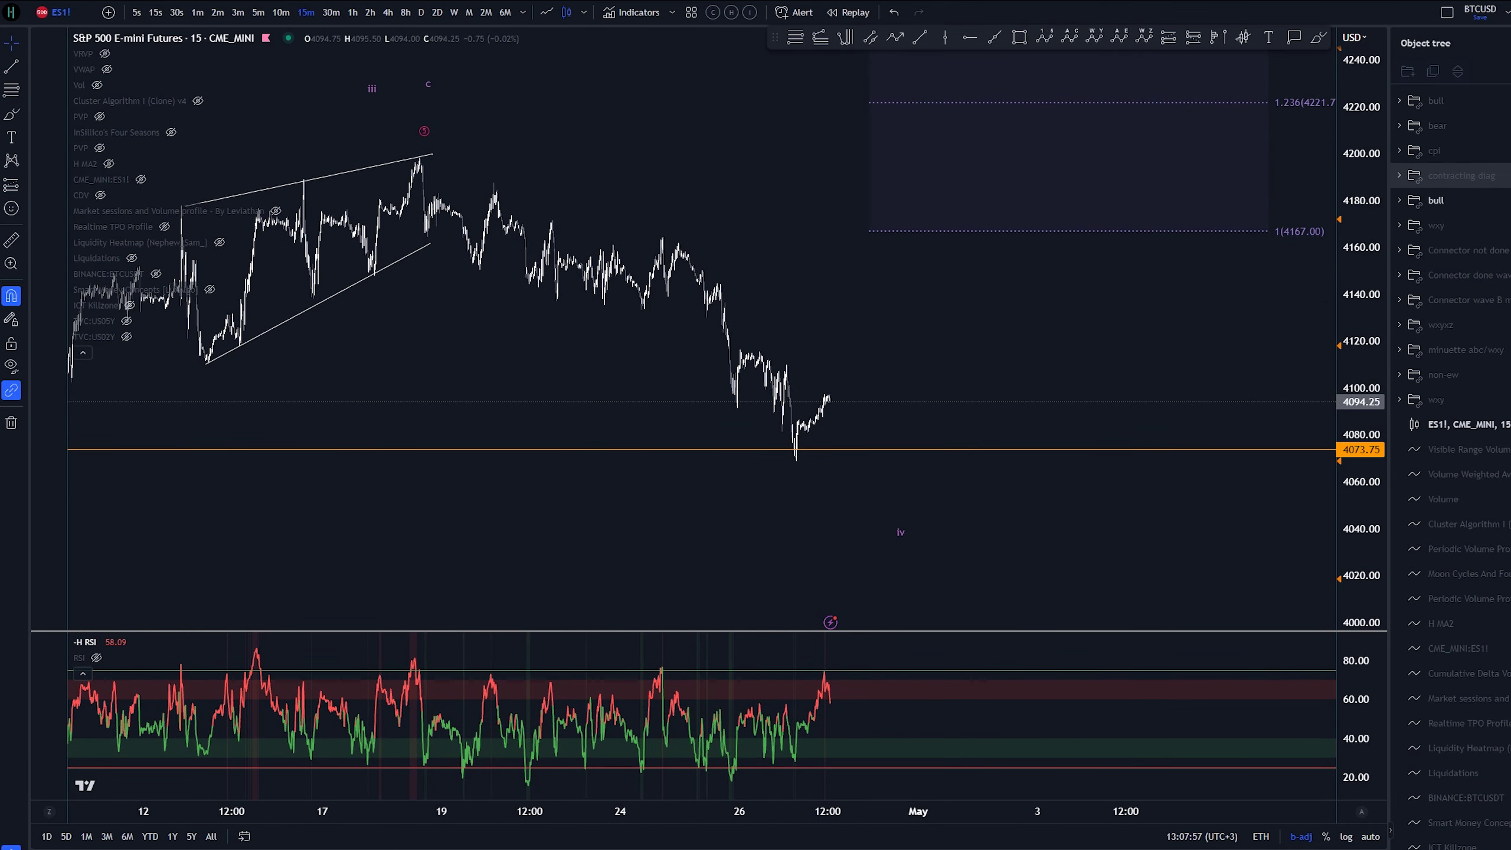
{"action": "left_click", "coordinate": [1505, 126]}
{"action": "scroll", "coordinate": [1165, 363], "scroll_direction": "down", "scroll_amount": 6}
{"action": "left_click_drag", "start_coordinate": [1208, 202], "coordinate": [978, 125]}
{"action": "scroll", "coordinate": [949, 146], "scroll_direction": "up", "scroll_amount": 2}
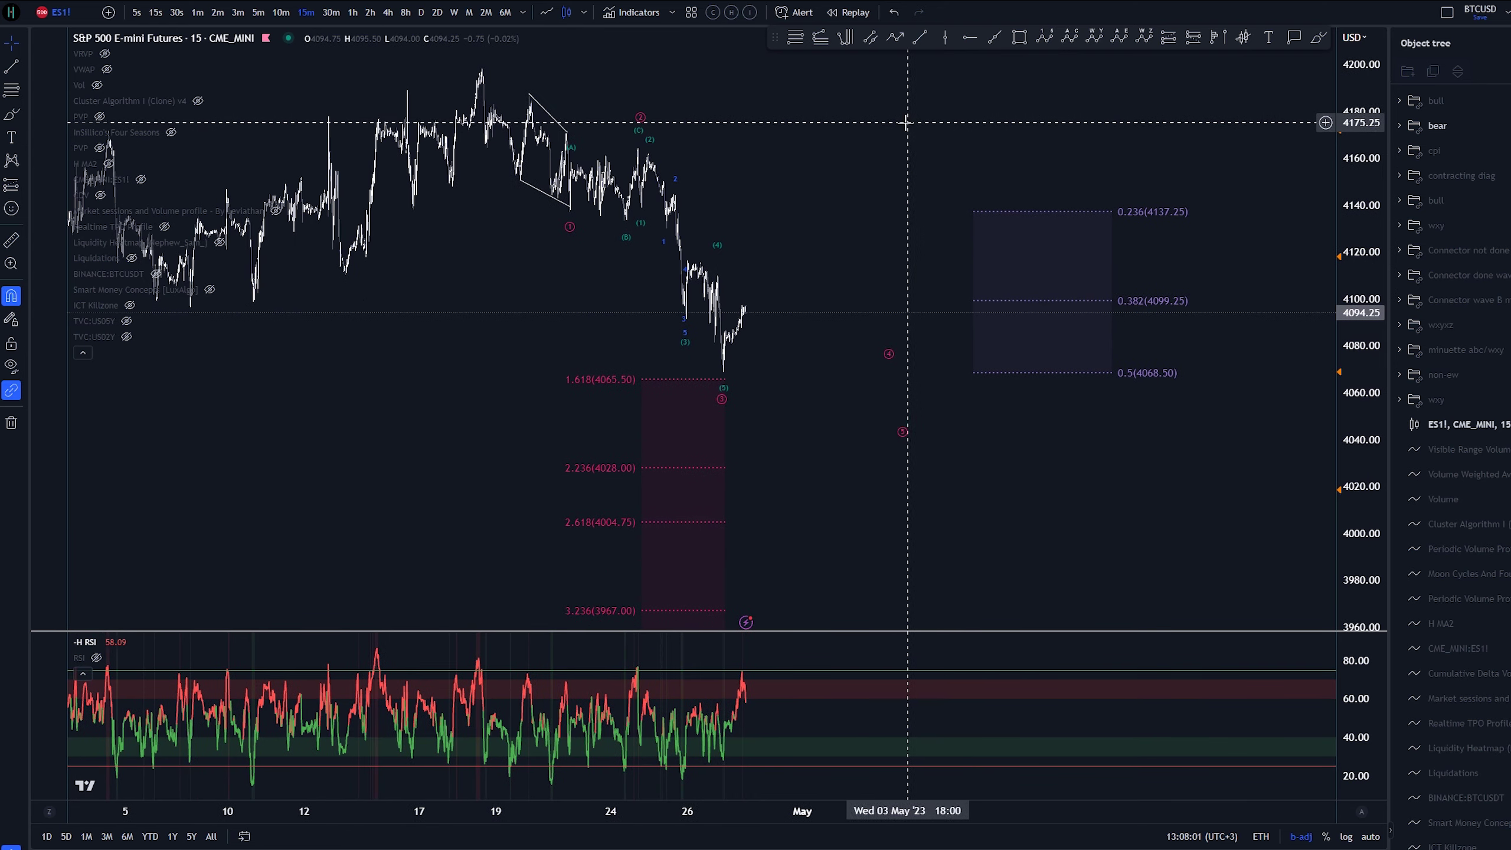
Step: Brush the path from the April high near 4200 to the circled 2 high, mark the (1)-(2) swing, and undo the strokes
{"action": "mouse_move", "coordinate": [483, 67]}
{"action": "left_mouse_down"}
{"action": "mouse_move", "coordinate": [563, 206]}
{"action": "mouse_move", "coordinate": [634, 145]}
{"action": "left_mouse_up"}
{"action": "key", "text": "ctrl+z"}
{"action": "key", "text": "ctrl+z"}
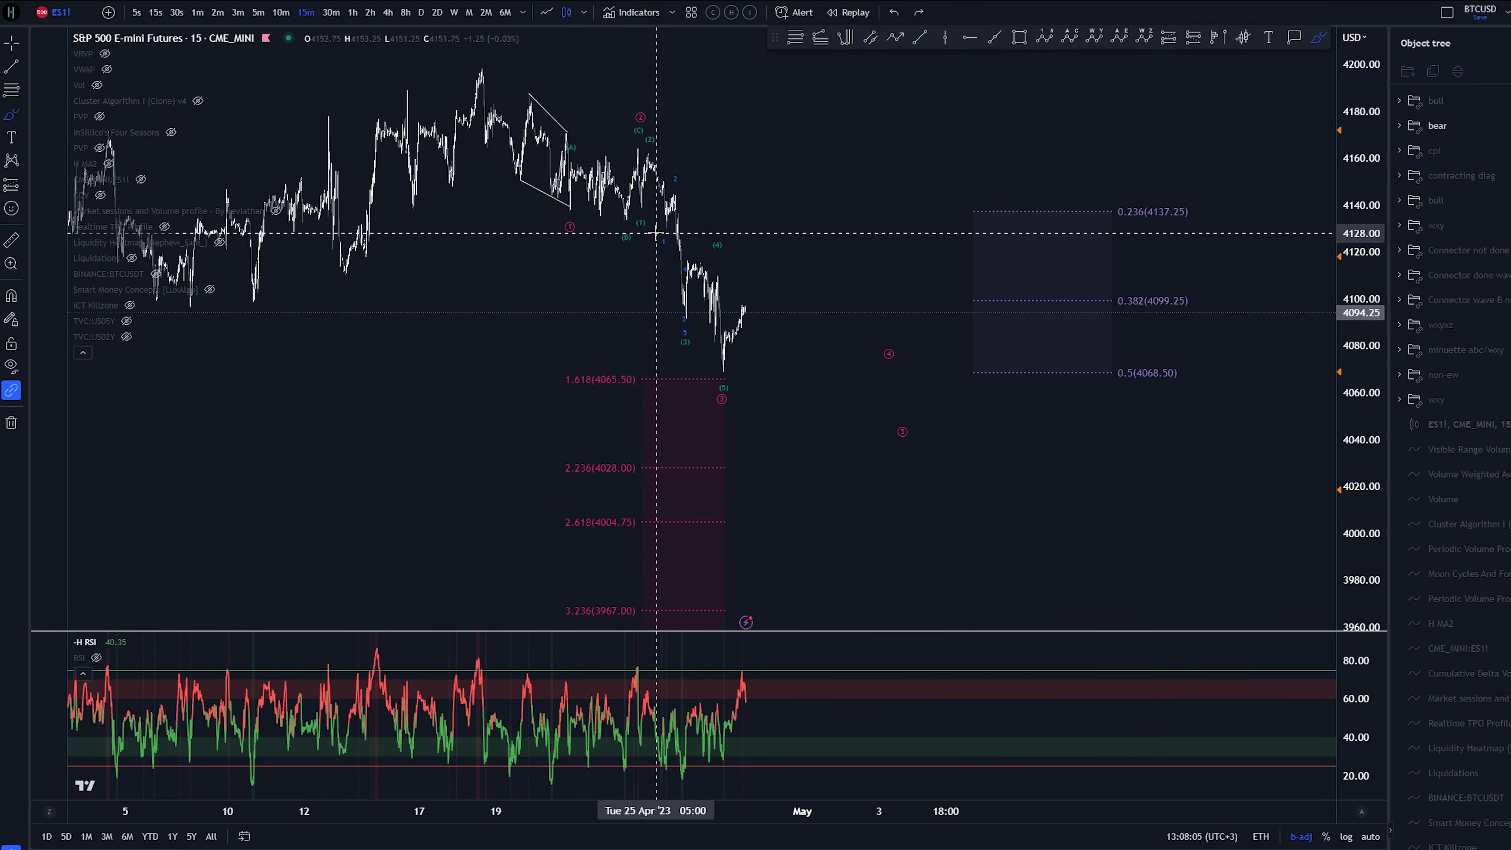
{"action": "scroll", "coordinate": [631, 149], "scroll_direction": "up", "scroll_amount": 3}
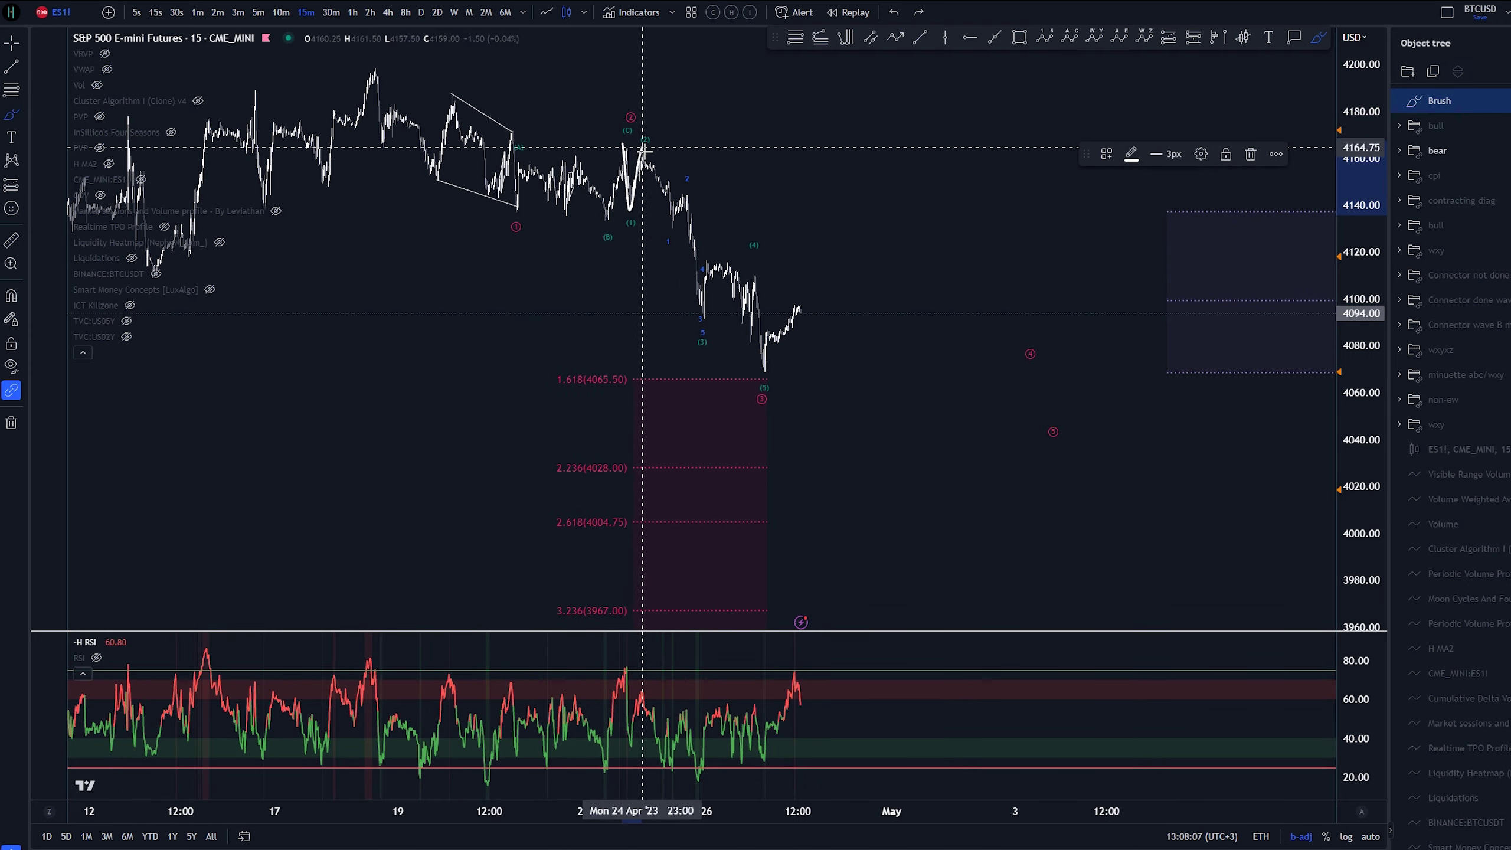
{"action": "scroll", "coordinate": [679, 313], "scroll_direction": "up", "scroll_amount": 3}
{"action": "scroll", "coordinate": [680, 313], "scroll_direction": "down", "scroll_amount": 3}
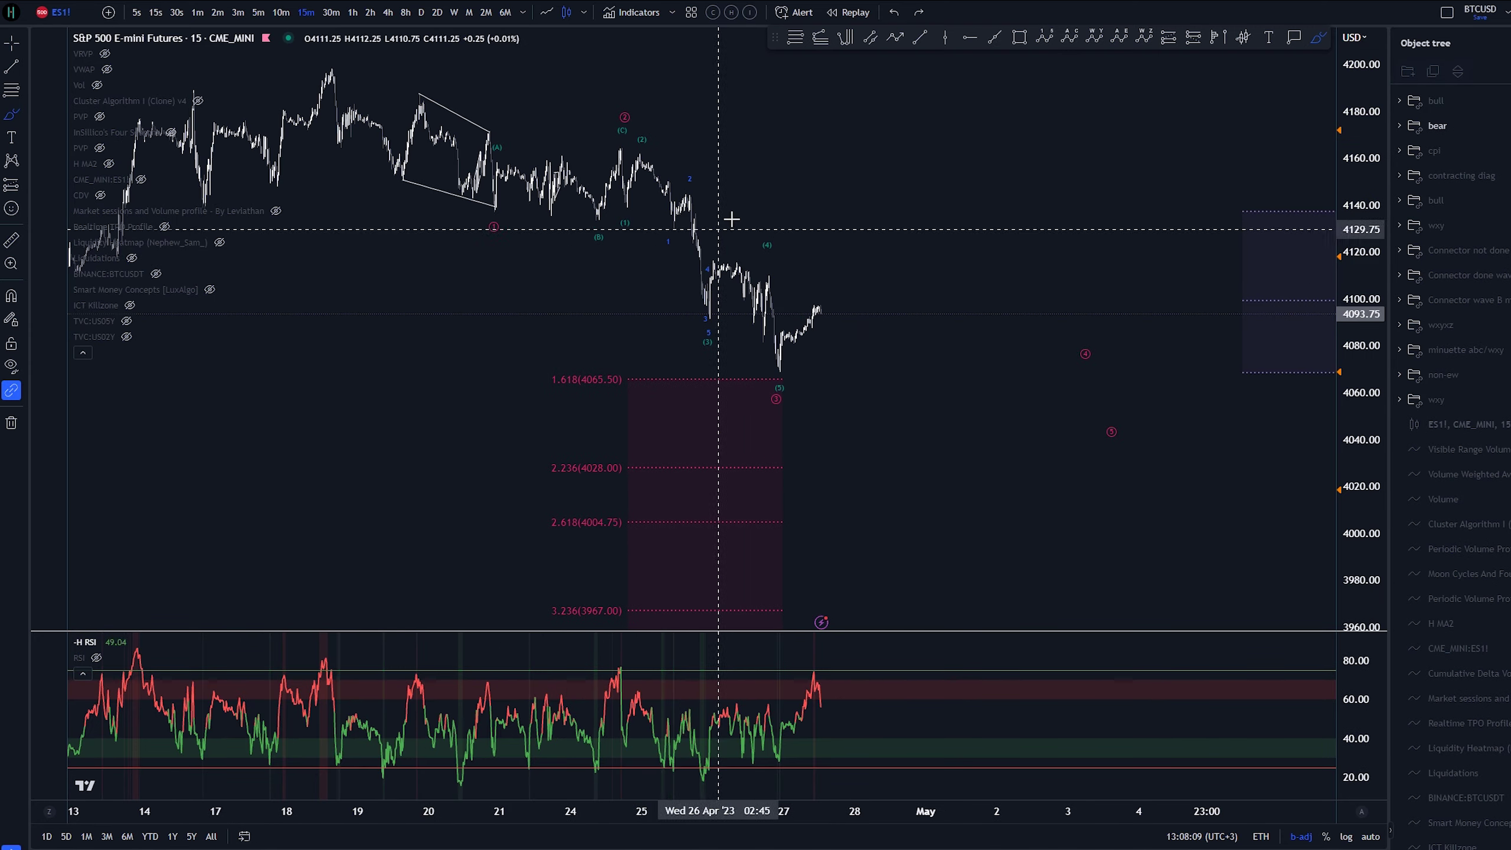
Step: Circle the 26 April consolidation between the (3) and (4) labels with the Brush and undo the circle
{"action": "scroll", "coordinate": [740, 229], "scroll_direction": "up", "scroll_amount": 3}
{"action": "mouse_move", "coordinate": [787, 264]}
{"action": "left_mouse_down"}
{"action": "mouse_move", "coordinate": [678, 336]}
{"action": "mouse_move", "coordinate": [799, 262]}
{"action": "left_mouse_up"}
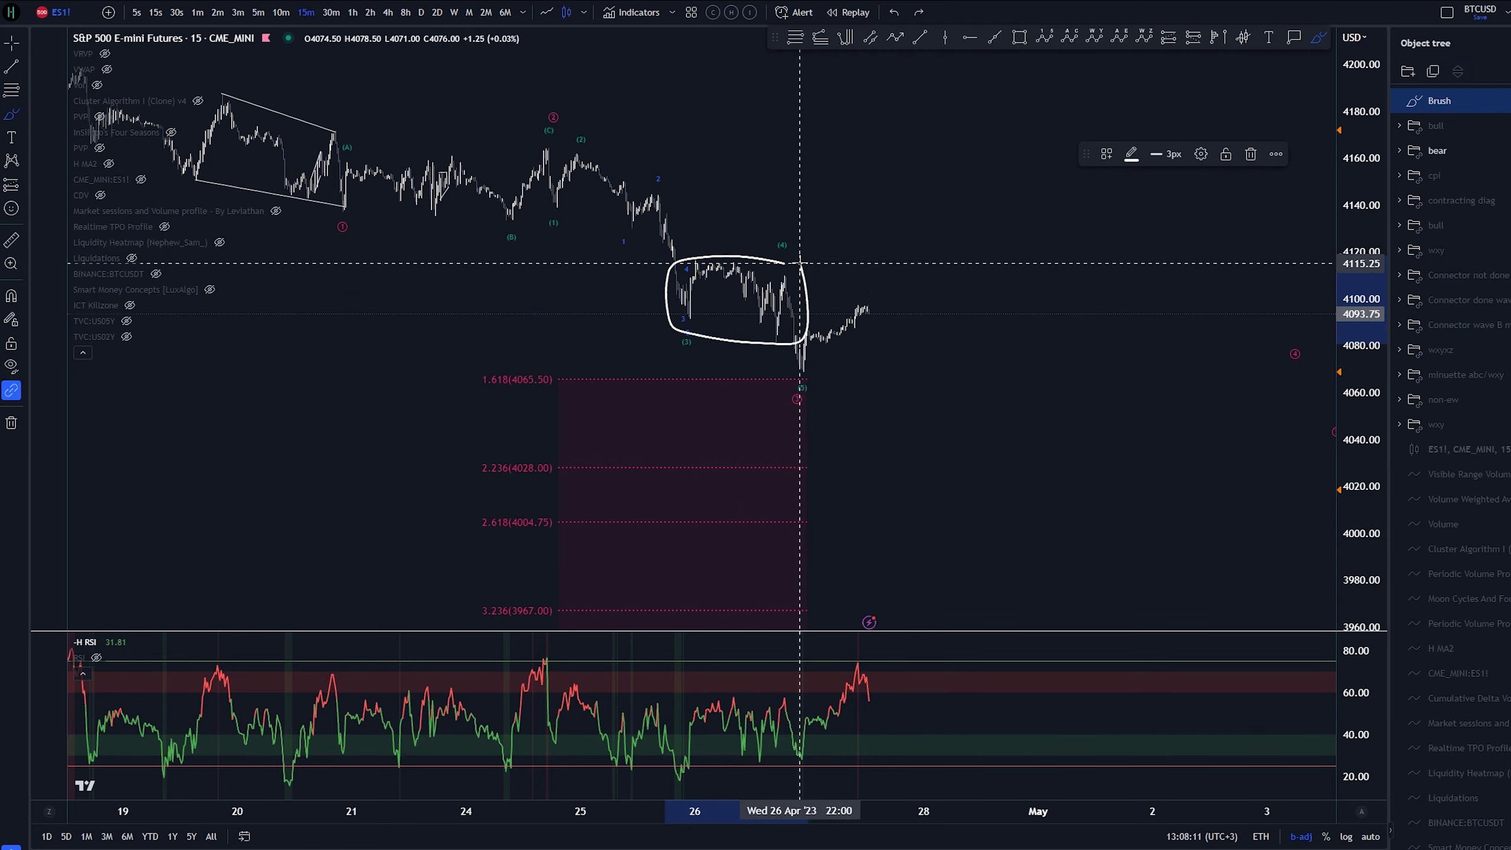
{"action": "key", "text": "ctrl+z"}
Step: Brush the bounce from the wave (3) low up to about 4116 and undo the stroke
{"action": "scroll", "coordinate": [675, 193], "scroll_direction": "up", "scroll_amount": 2}
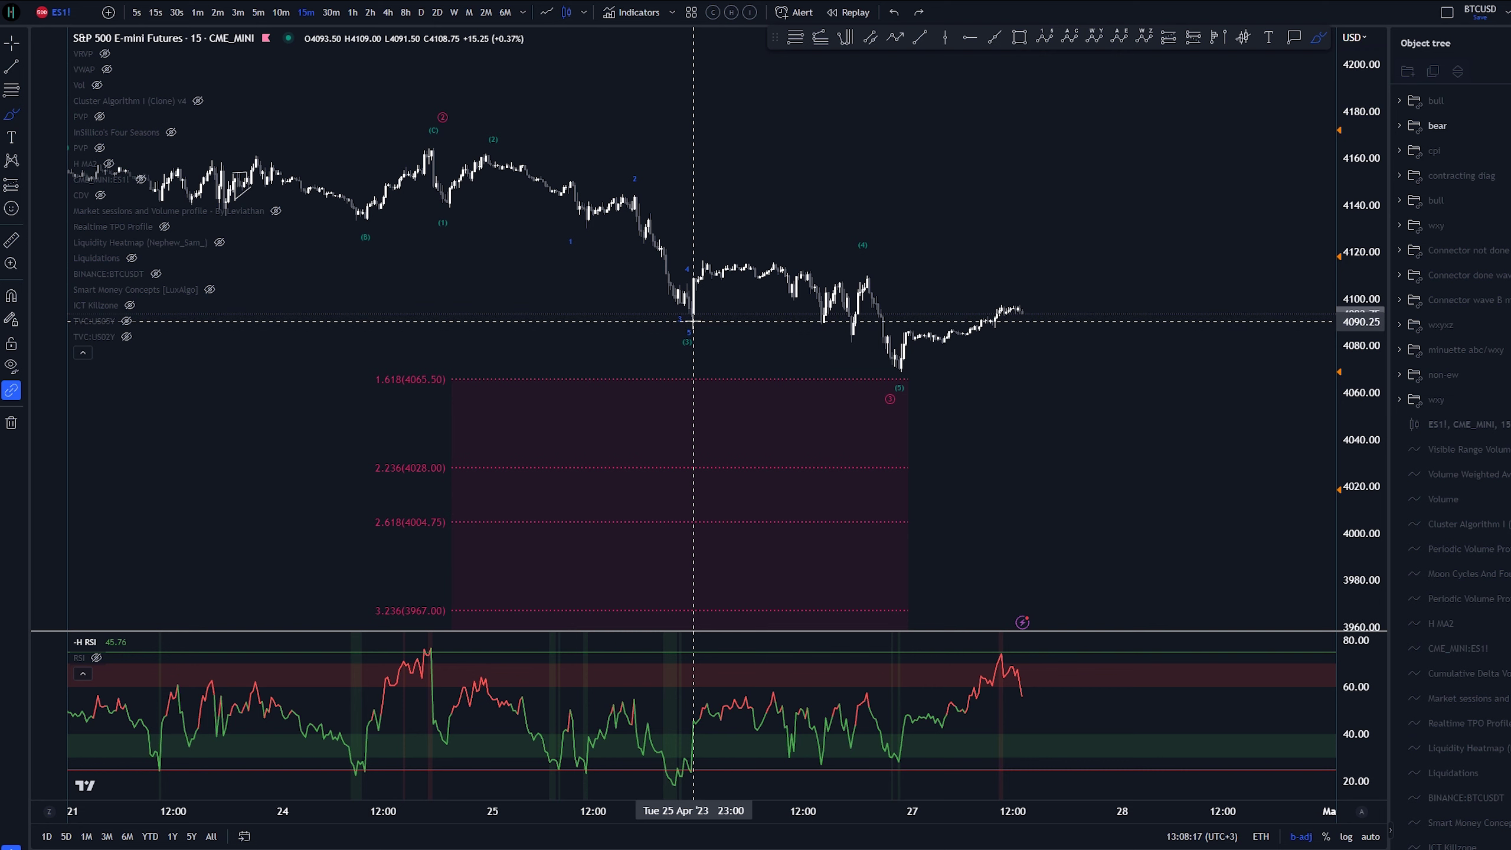
{"action": "left_click_drag", "start_coordinate": [693, 322], "coordinate": [700, 263]}
{"action": "key", "text": "ctrl+z"}
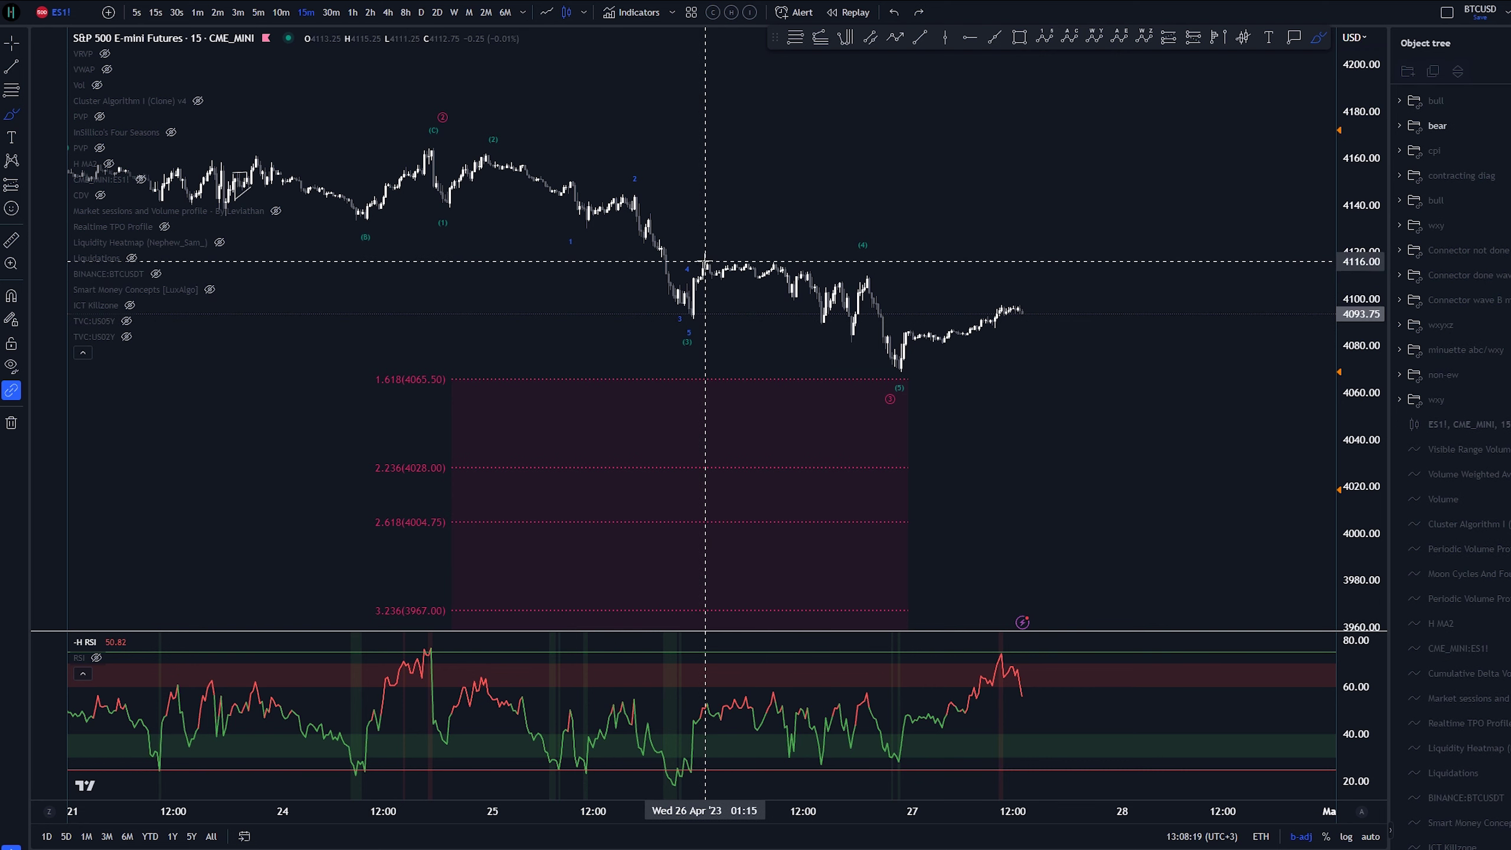
{"action": "key", "text": "ctrl"}
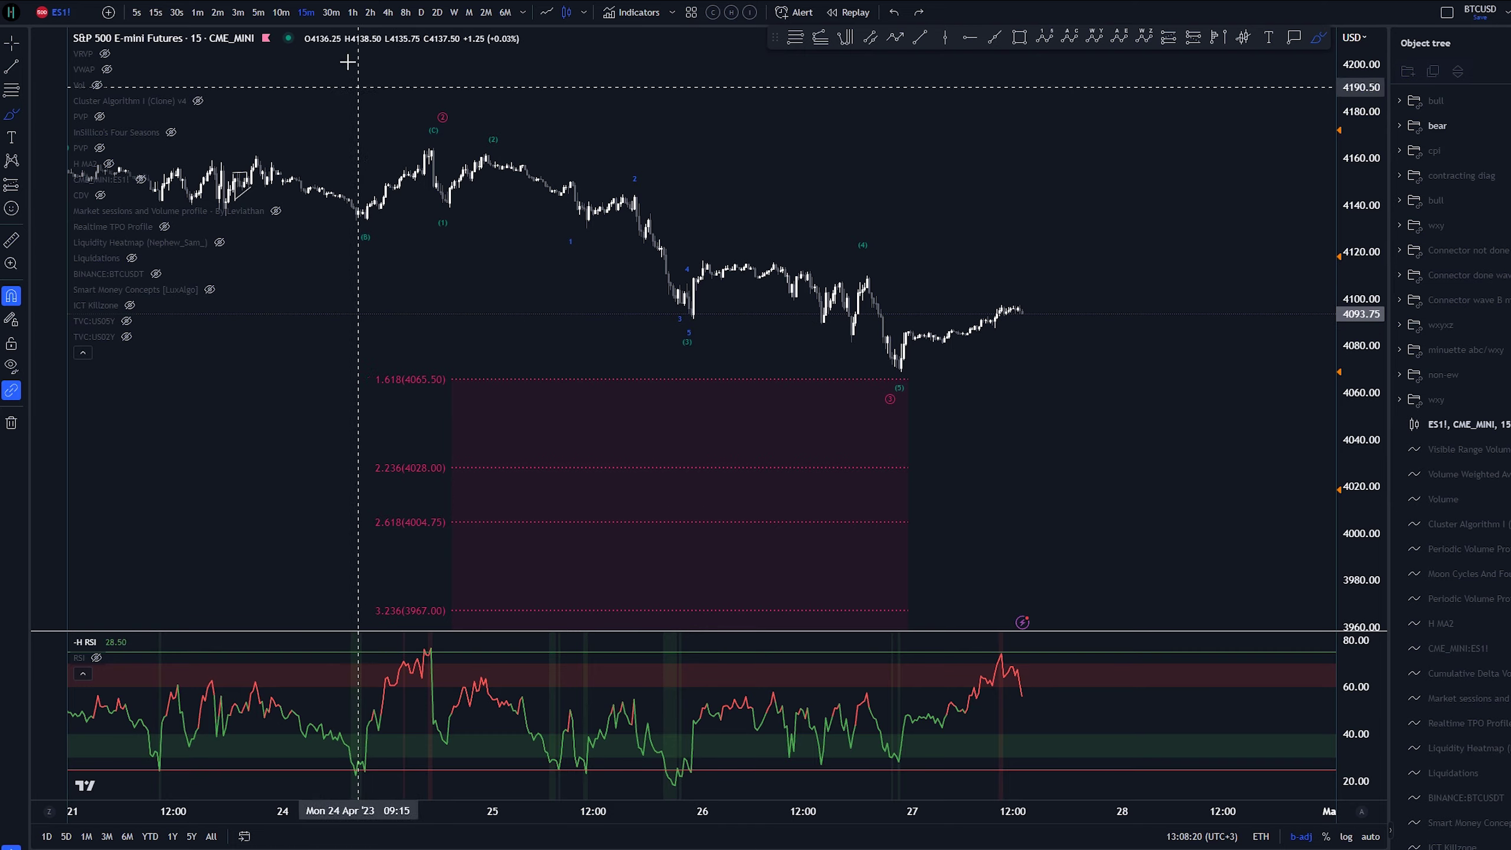
Step: Switch the chart to the 5-minute interval for a closer look at the bounce off the wave (3) low
{"action": "left_click", "coordinate": [258, 13]}
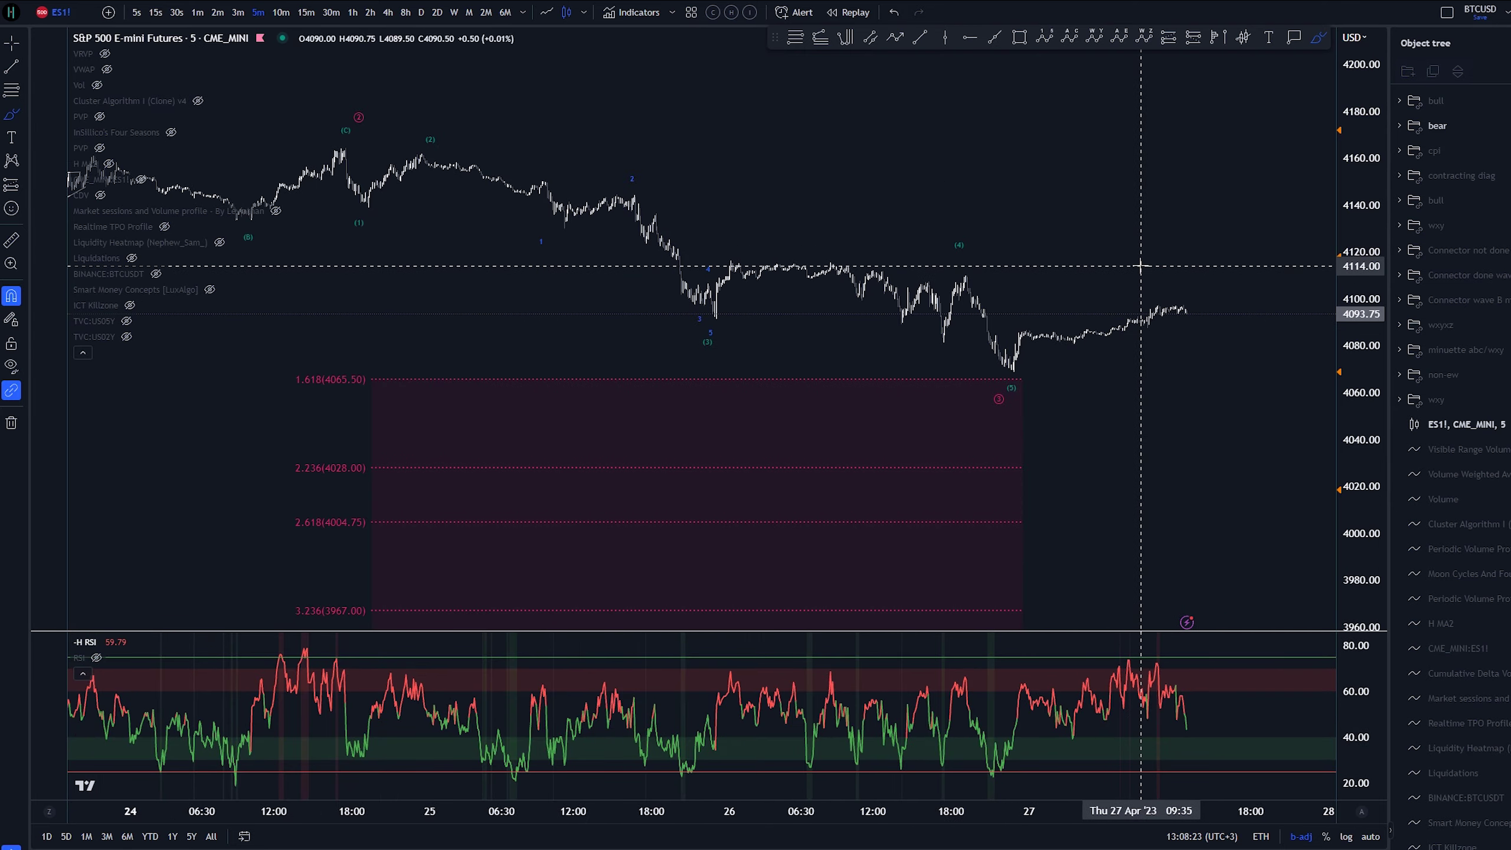
{"action": "left_click_drag", "start_coordinate": [1369, 494], "coordinate": [1366, 194]}
{"action": "scroll", "coordinate": [729, 206], "scroll_direction": "up", "scroll_amount": 10}
{"action": "left_click_drag", "start_coordinate": [862, 142], "coordinate": [710, 199]}
Step: Place a Trend-Based Fib Extension on the bounce at 4091.50, 4109.00 and 4103.25, apply the white template with levels up to 2.618, and delete it
{"action": "key", "text": "alt+f"}
{"action": "left_click", "coordinate": [570, 353]}
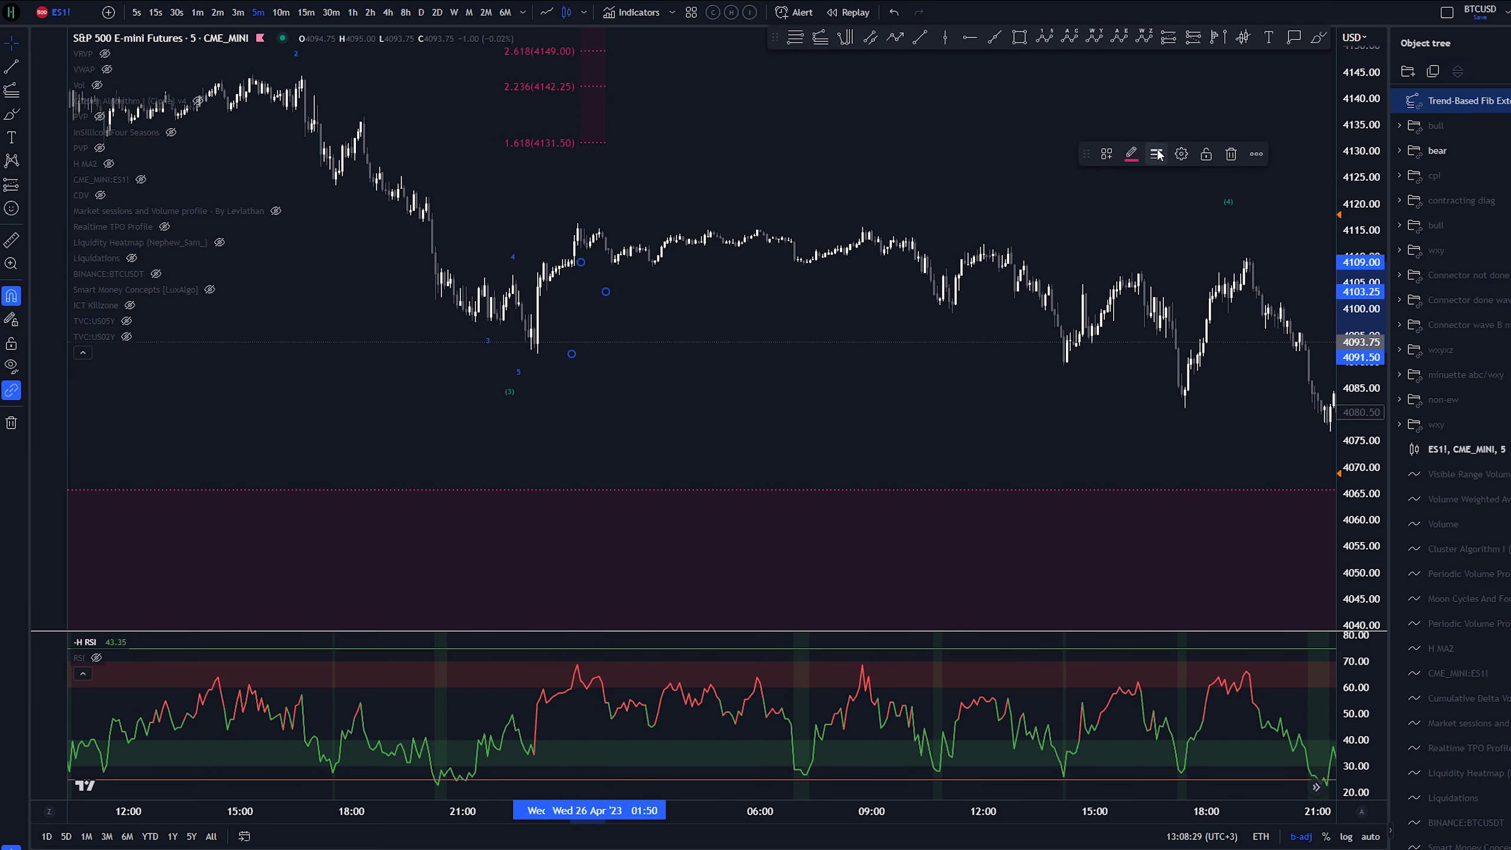
{"action": "left_click", "coordinate": [1157, 155]}
{"action": "left_click", "coordinate": [1137, 524]}
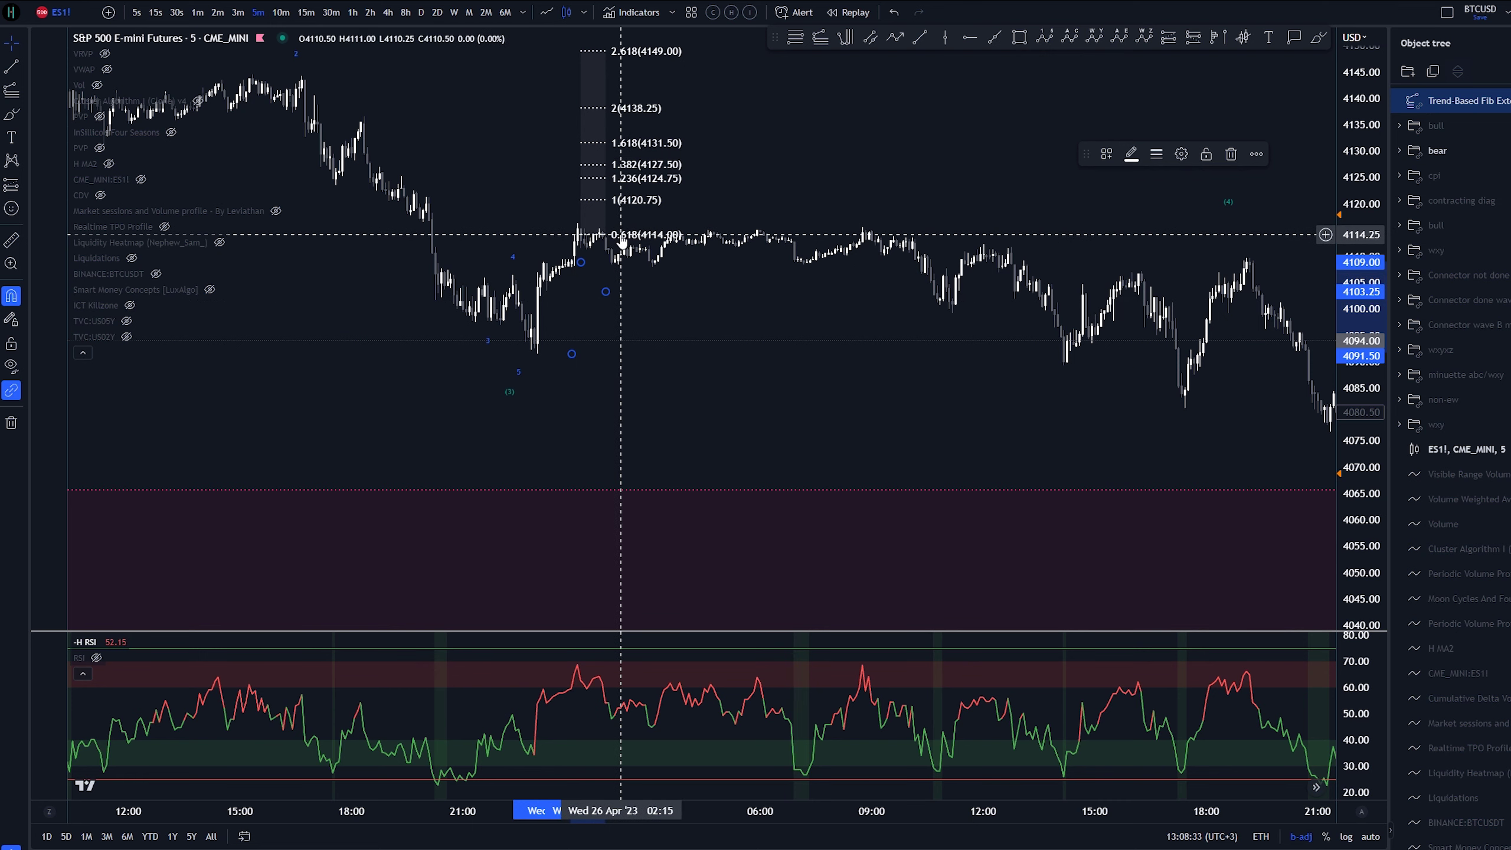
{"action": "key", "text": "Delete"}
Step: Trace the three-leg bounce from the wave (3) low to about 4115 with the Brush and undo the stroke
{"action": "mouse_move", "coordinate": [535, 358]}
{"action": "left_mouse_down"}
{"action": "mouse_move", "coordinate": [539, 259]}
{"action": "mouse_move", "coordinate": [580, 220]}
{"action": "left_mouse_up"}
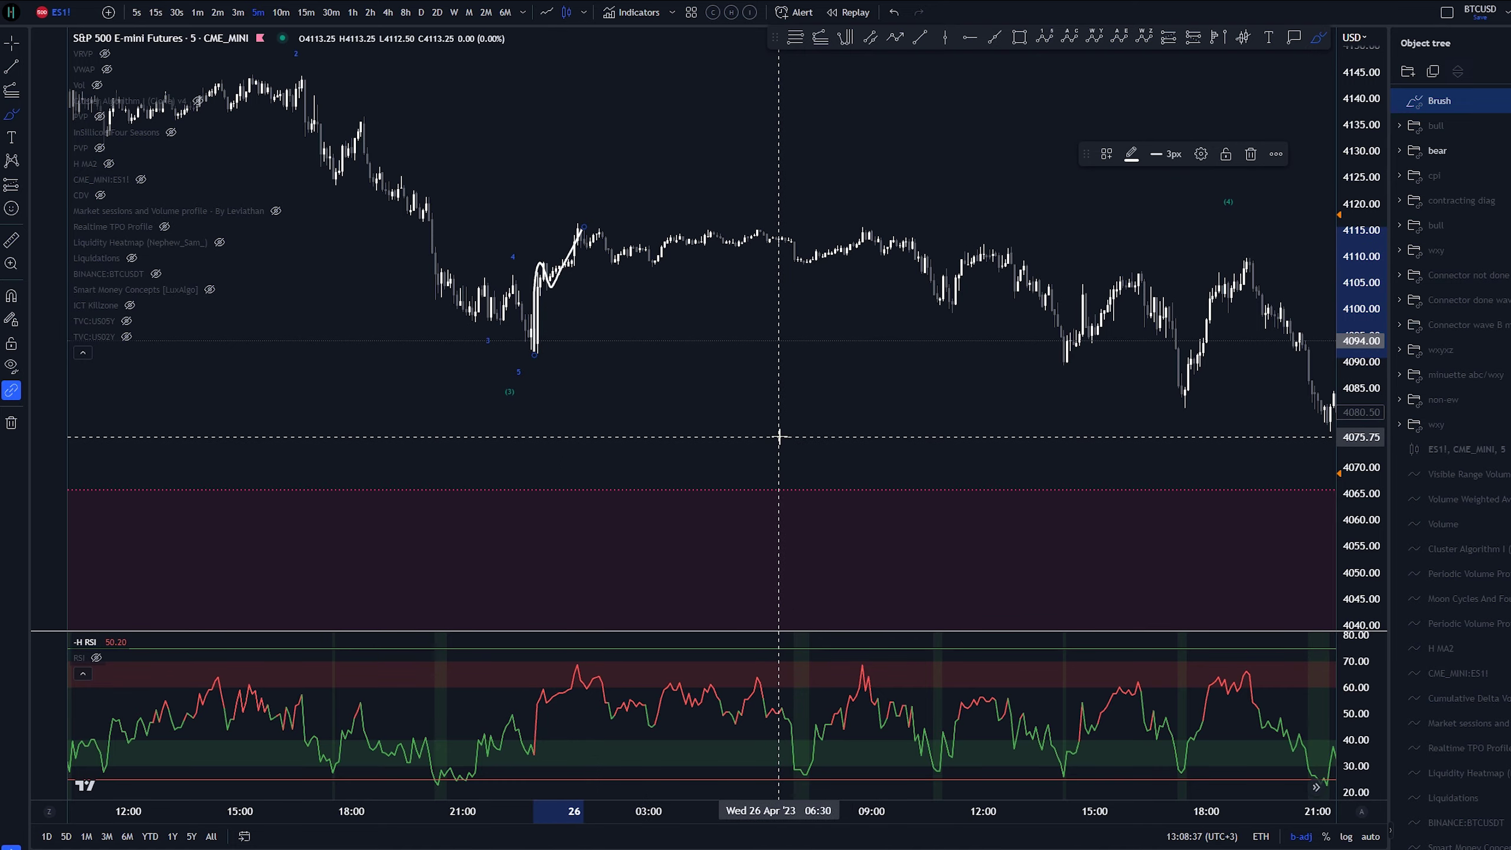
{"action": "key", "text": "ctrl+z"}
{"action": "scroll", "coordinate": [779, 437], "scroll_direction": "down", "scroll_amount": 5}
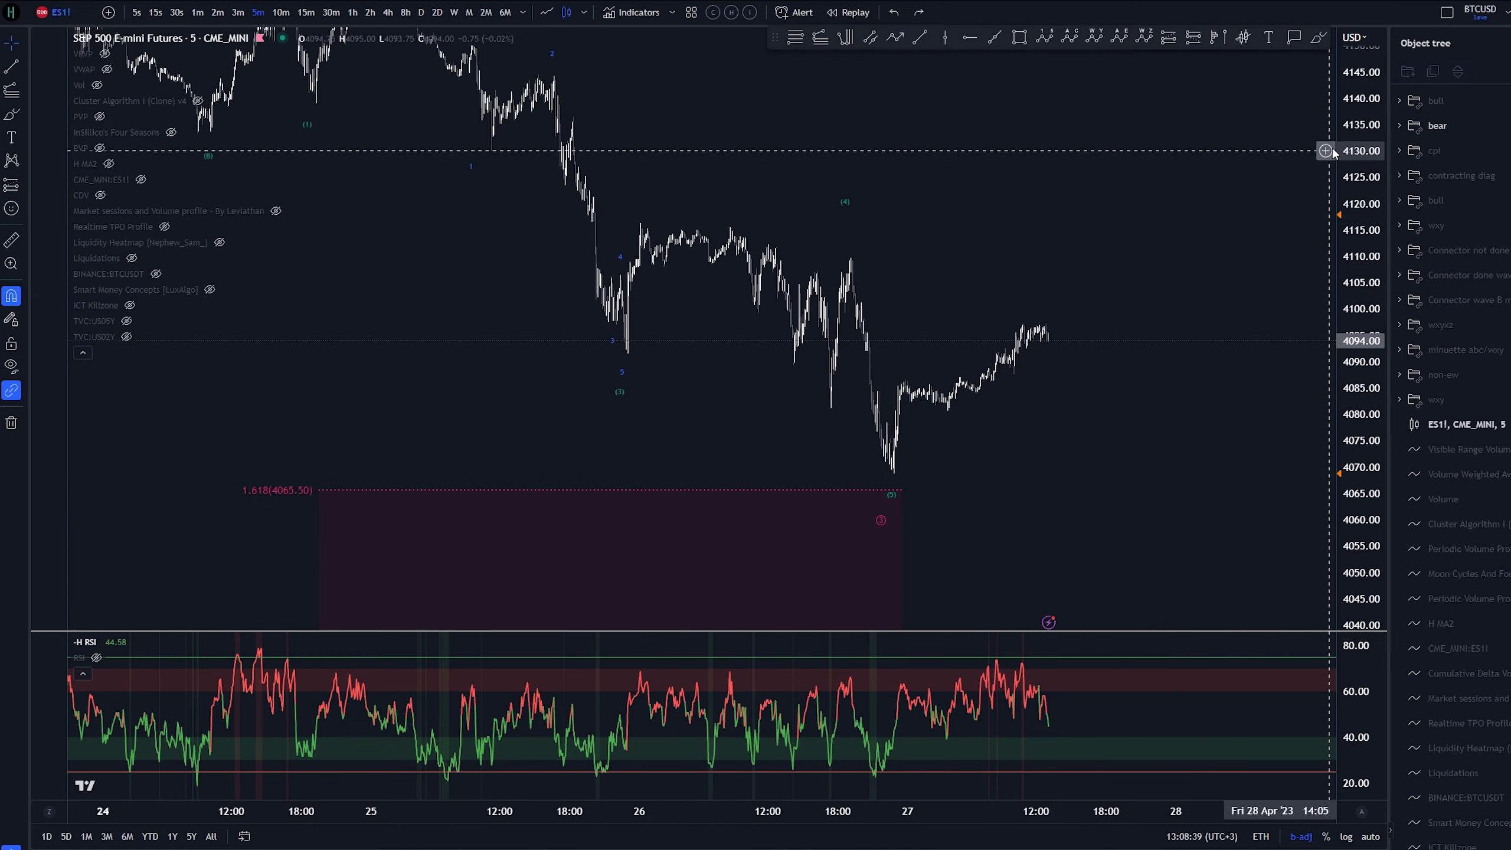
{"action": "left_click_drag", "start_coordinate": [1349, 154], "coordinate": [1341, 285]}
{"action": "left_click_drag", "start_coordinate": [1021, 226], "coordinate": [918, 264]}
{"action": "left_click_drag", "start_coordinate": [742, 267], "coordinate": [748, 291]}
{"action": "left_click", "coordinate": [913, 285]}
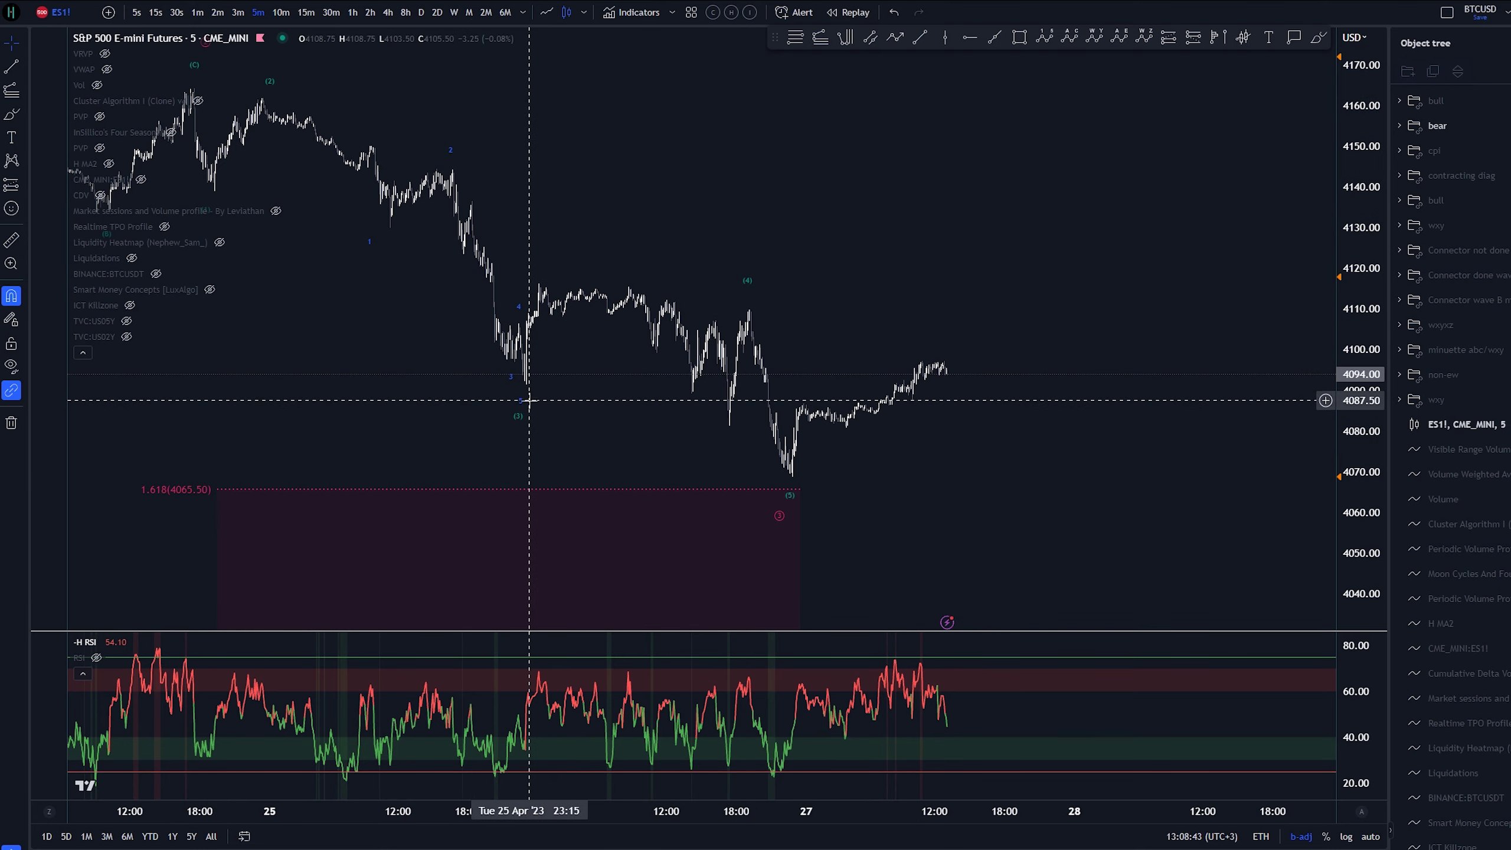
Step: Mark the swings of the decline into the wave (3) low with the Brush and undo the strokes
{"action": "key", "text": "ctrl+y"}
{"action": "key", "text": "ctrl+z"}
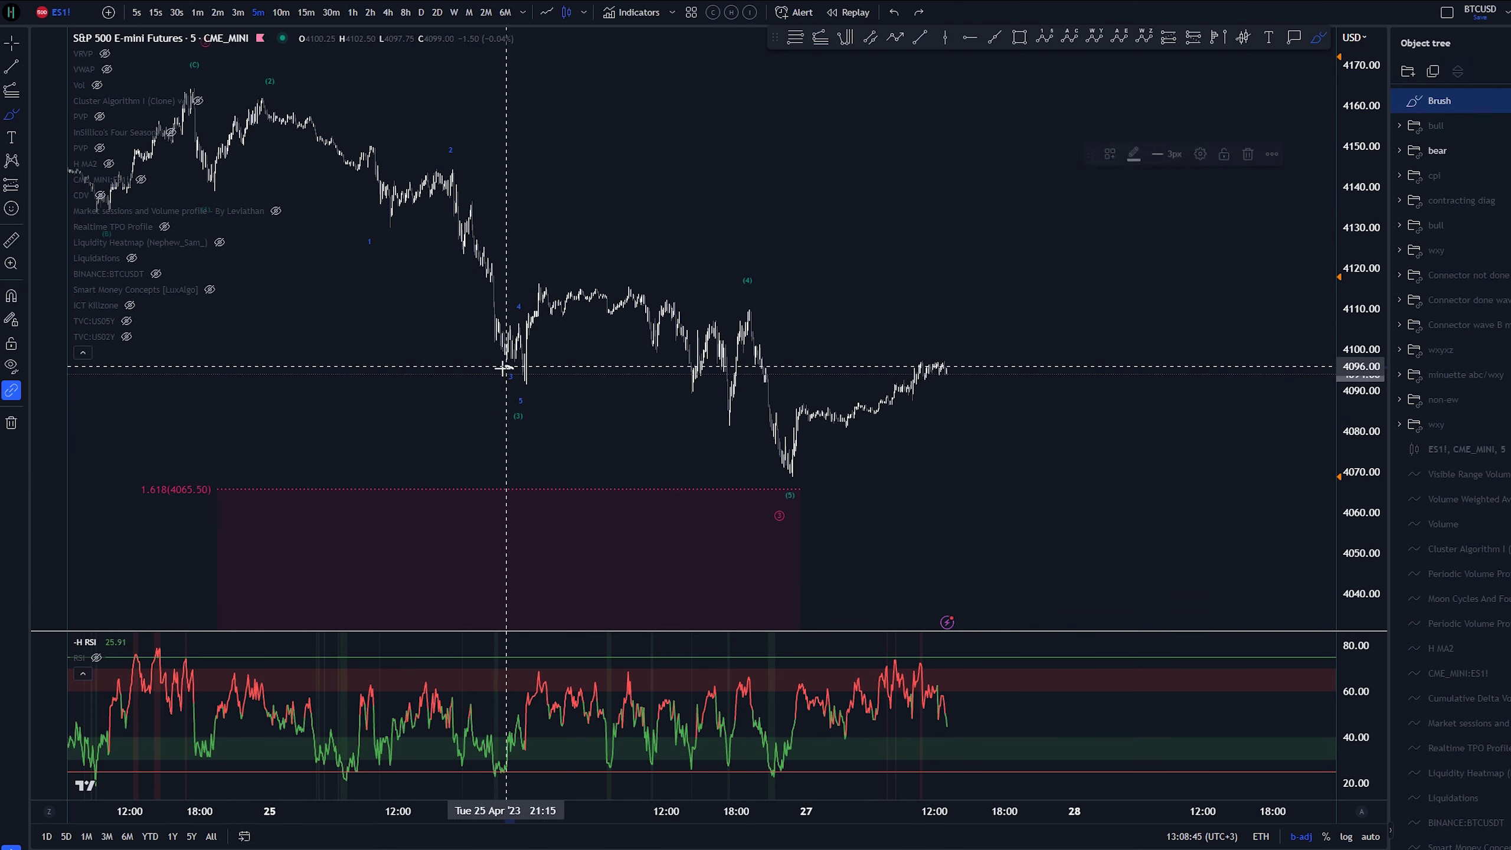
{"action": "key", "text": "ctrl+z"}
{"action": "key", "text": "ctrl+y"}
{"action": "key", "text": "ctrl+z"}
{"action": "key", "text": "ctrl+y"}
{"action": "key", "text": "ctrl+z"}
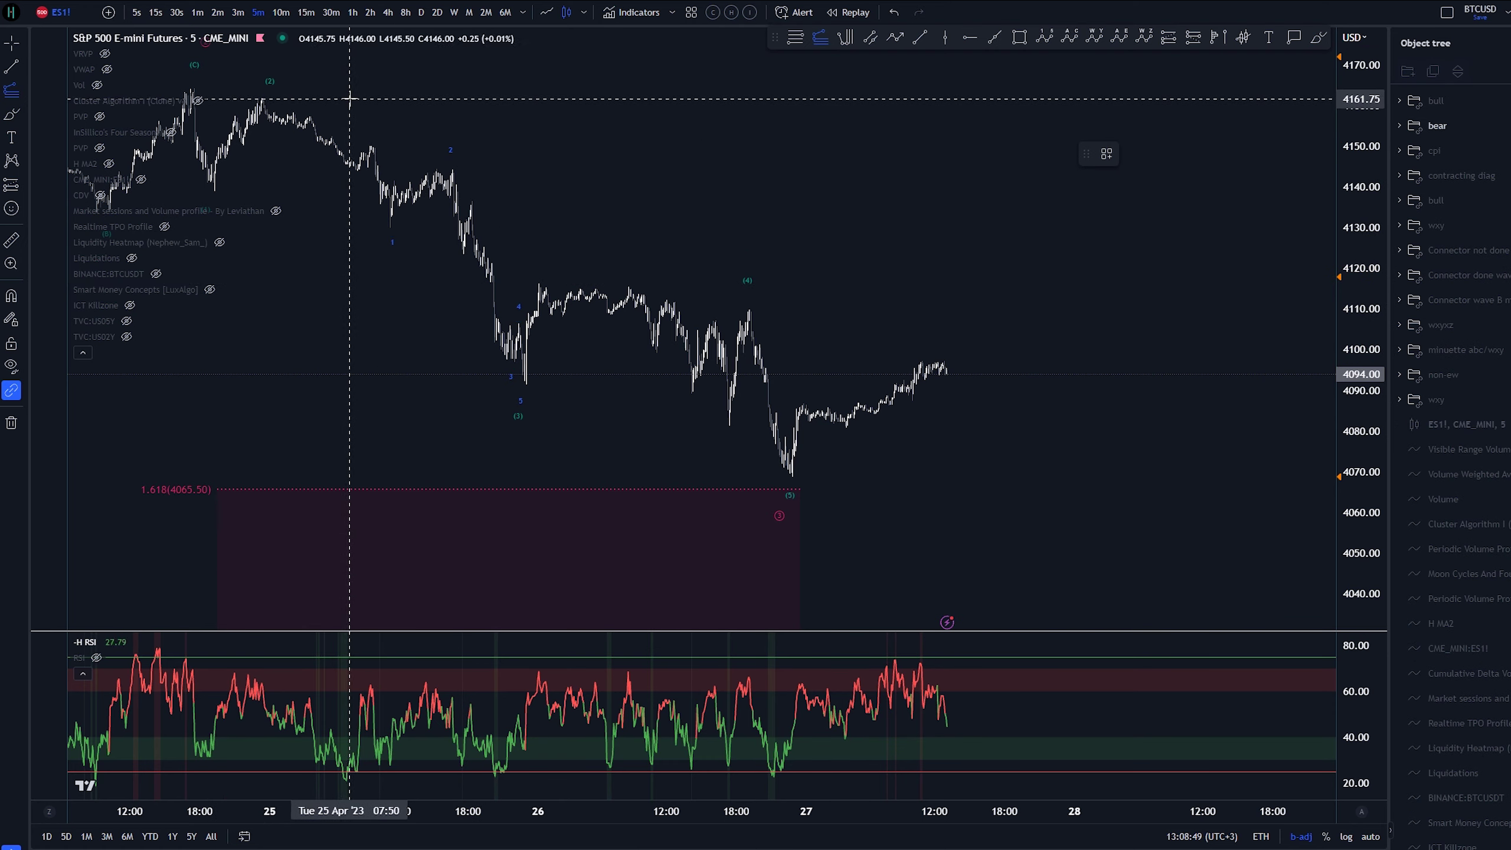
Step: Project a Trend-Based Fib Extension over the 25 April decline into the wave (3) low and undo it
{"action": "key", "text": "ctrl+y"}
{"action": "left_click", "coordinate": [535, 169]}
{"action": "mouse_move", "coordinate": [540, 363]}
{"action": "left_mouse_down"}
{"action": "mouse_move", "coordinate": [529, 392]}
{"action": "mouse_move", "coordinate": [556, 388]}
{"action": "left_mouse_up"}
{"action": "key", "text": "ctrl+z"}
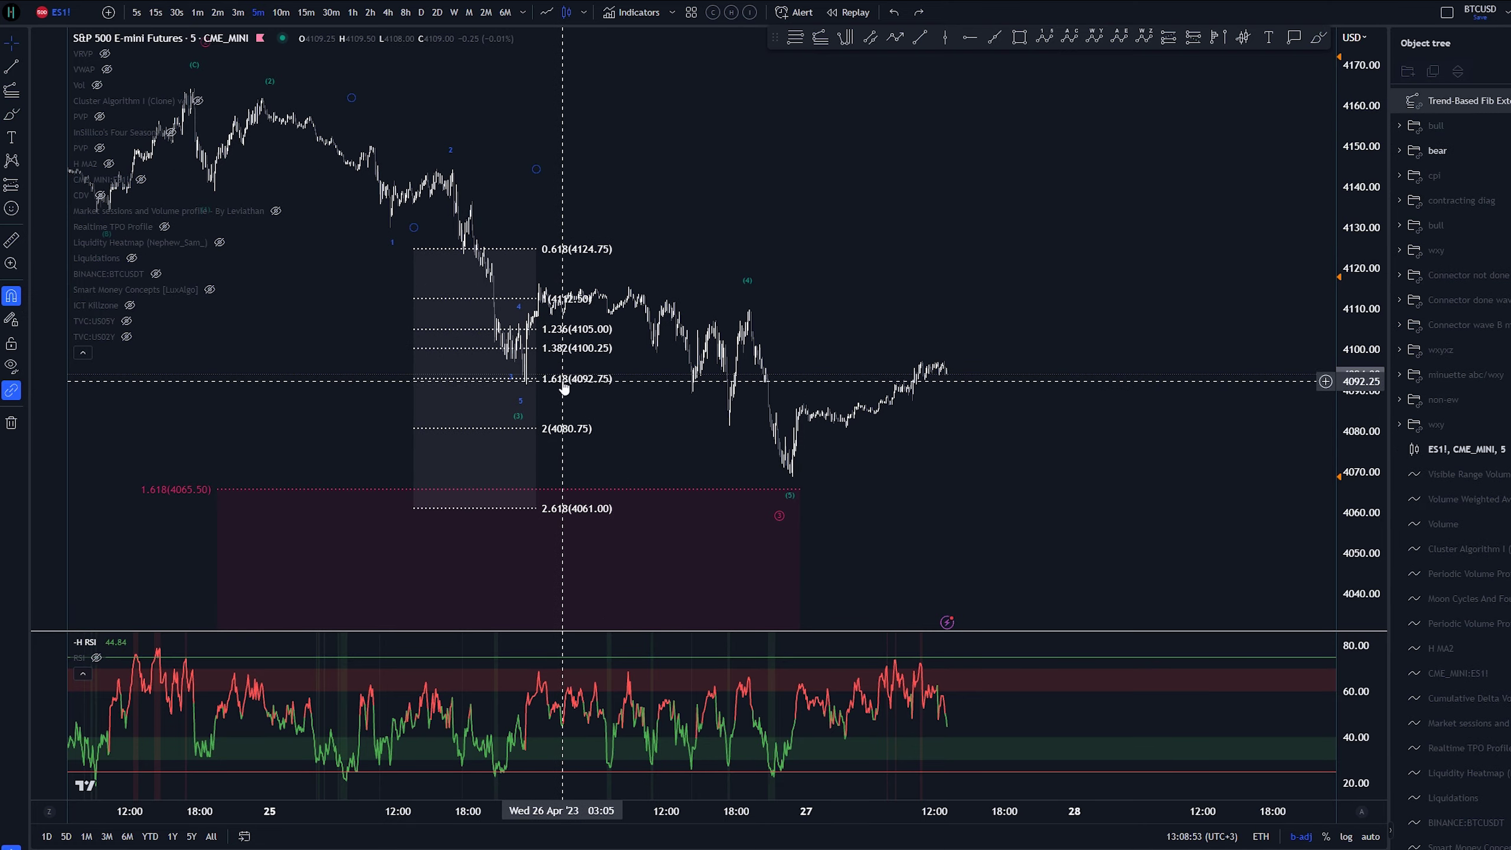
{"action": "key", "text": "ctrl+z"}
{"action": "scroll", "coordinate": [755, 437], "scroll_direction": "down", "scroll_amount": 3}
{"action": "left_click_drag", "start_coordinate": [827, 435], "coordinate": [603, 369]}
{"action": "mouse_move", "coordinate": [654, 229]}
{"action": "left_mouse_down"}
{"action": "mouse_move", "coordinate": [587, 215]}
{"action": "mouse_move", "coordinate": [517, 318]}
{"action": "mouse_move", "coordinate": [657, 230]}
{"action": "left_mouse_up"}
{"action": "key", "text": "ctrl+z"}
{"action": "mouse_move", "coordinate": [636, 138]}
{"action": "left_mouse_down"}
{"action": "mouse_move", "coordinate": [690, 192]}
{"action": "mouse_move", "coordinate": [702, 230]}
{"action": "left_mouse_up"}
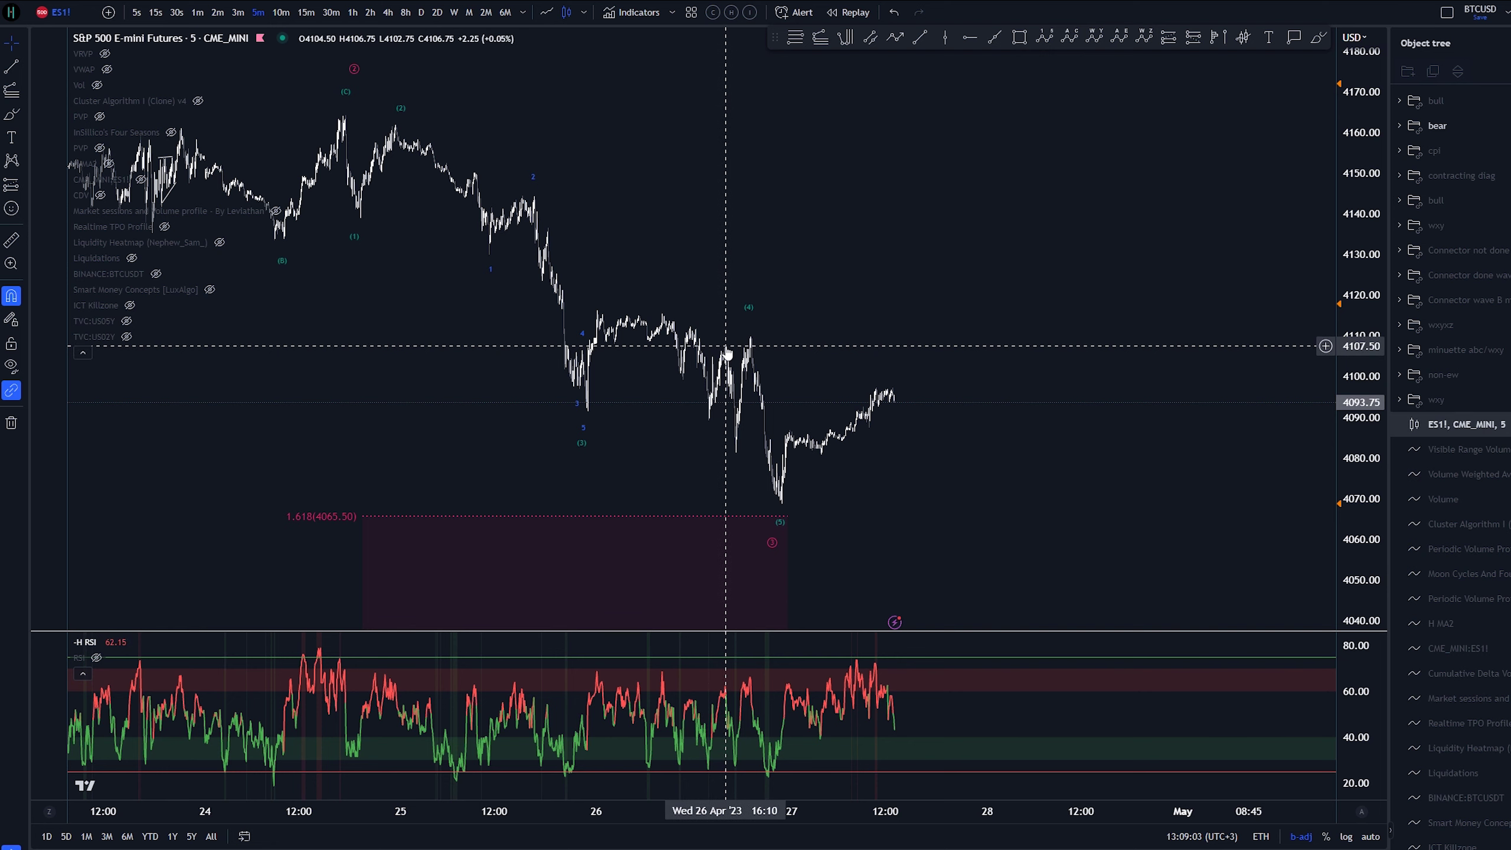
Step: Switch the chart session to regular trading hours
{"action": "left_click", "coordinate": [1260, 837]}
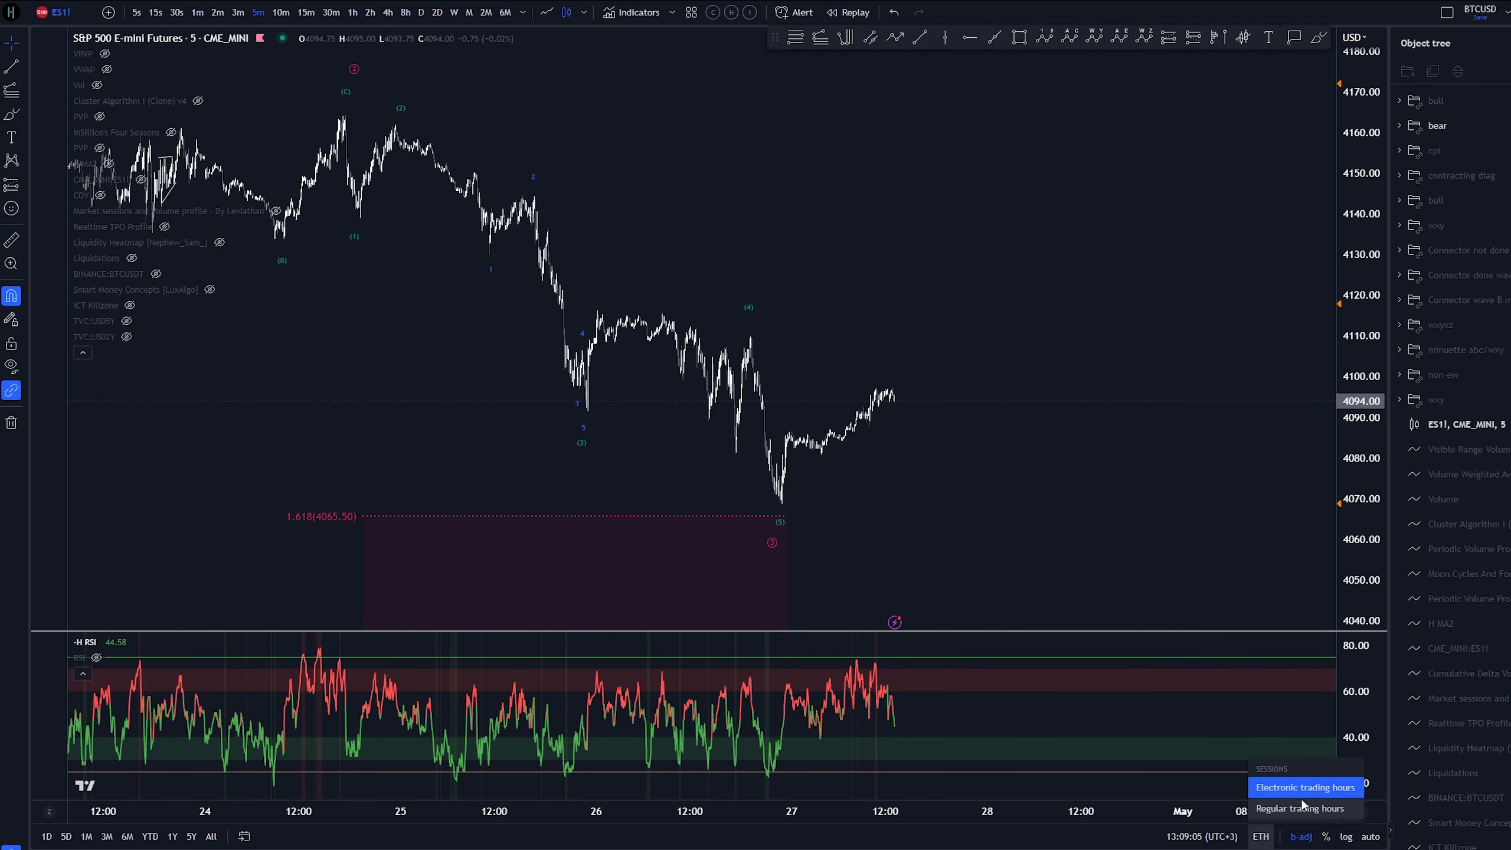
{"action": "left_click", "coordinate": [1300, 807]}
{"action": "left_click_drag", "start_coordinate": [920, 382], "coordinate": [848, 356]}
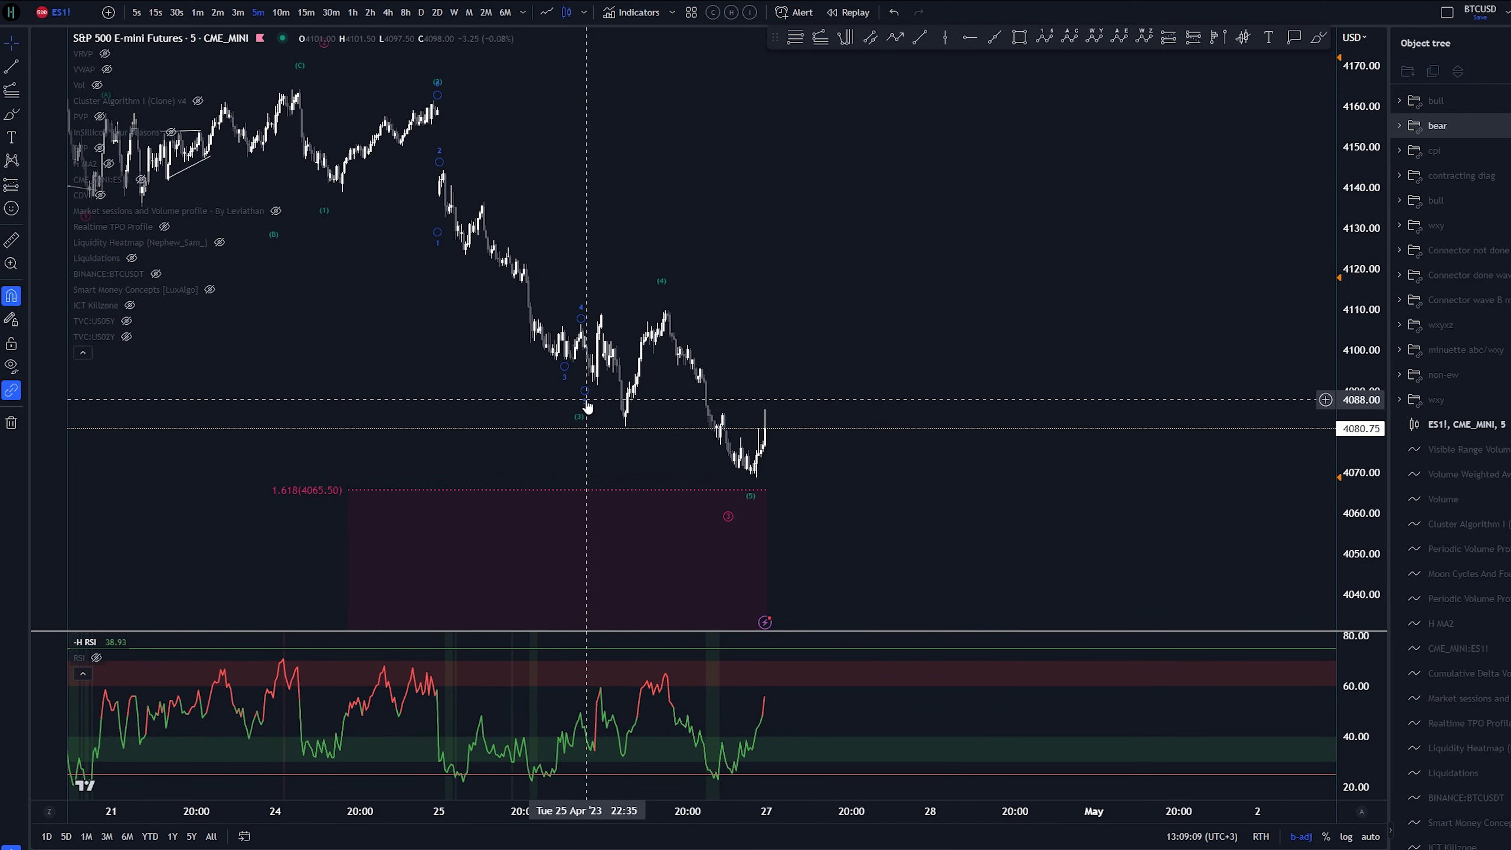
Step: Brush the drop beside the blue 4 label and the drop from the next high to about 4079.50, undoing both strokes
{"action": "middle_click", "coordinate": [589, 374]}
{"action": "mouse_move", "coordinate": [586, 371]}
{"action": "left_mouse_down"}
{"action": "mouse_move", "coordinate": [574, 387]}
{"action": "mouse_move", "coordinate": [603, 379]}
{"action": "left_mouse_up"}
{"action": "key", "text": "ctrl+z"}
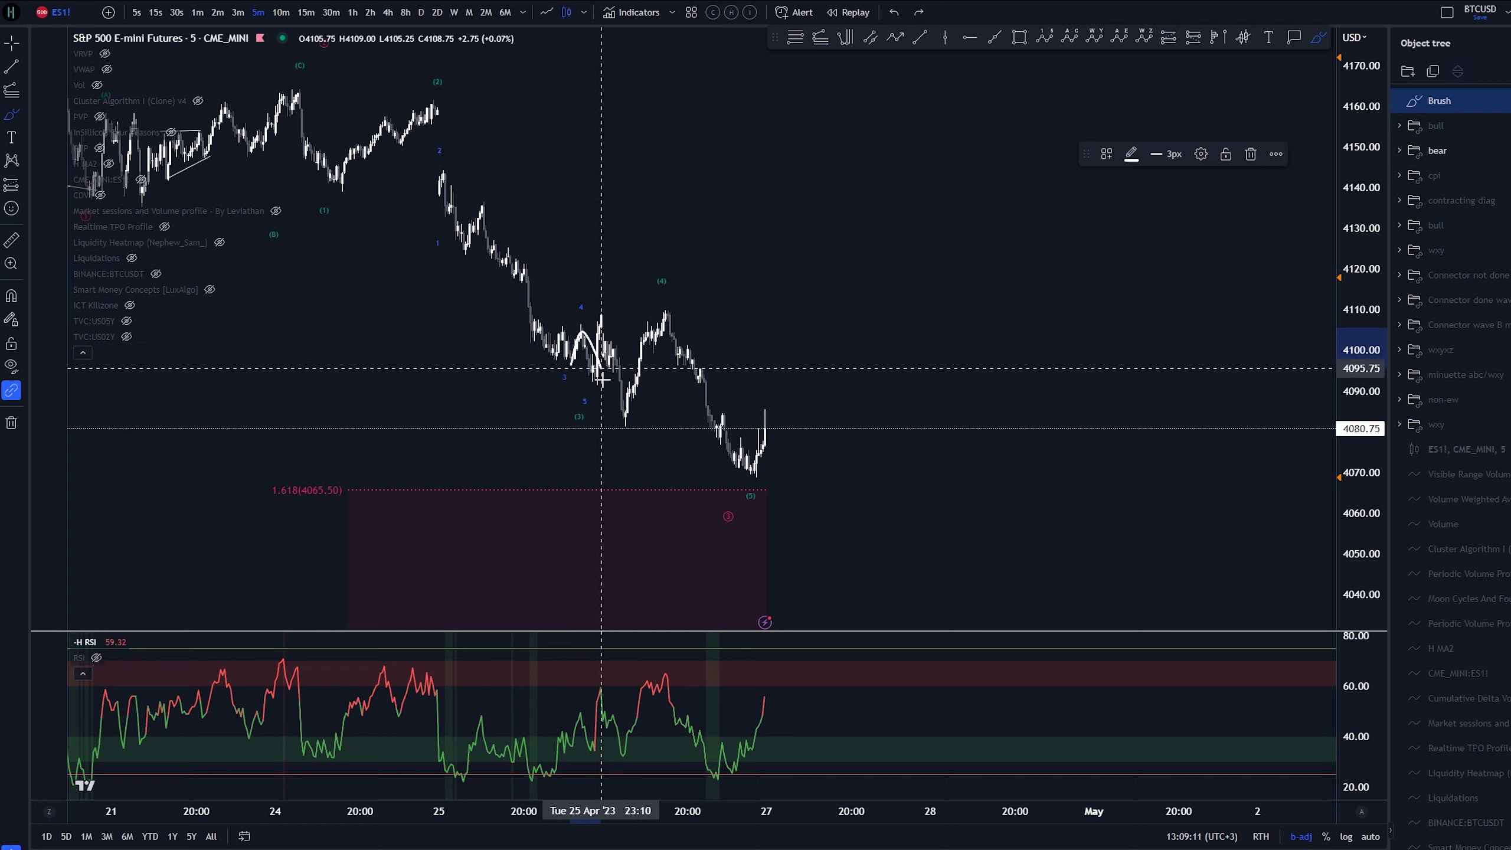
{"action": "left_click_drag", "start_coordinate": [605, 309], "coordinate": [627, 424]}
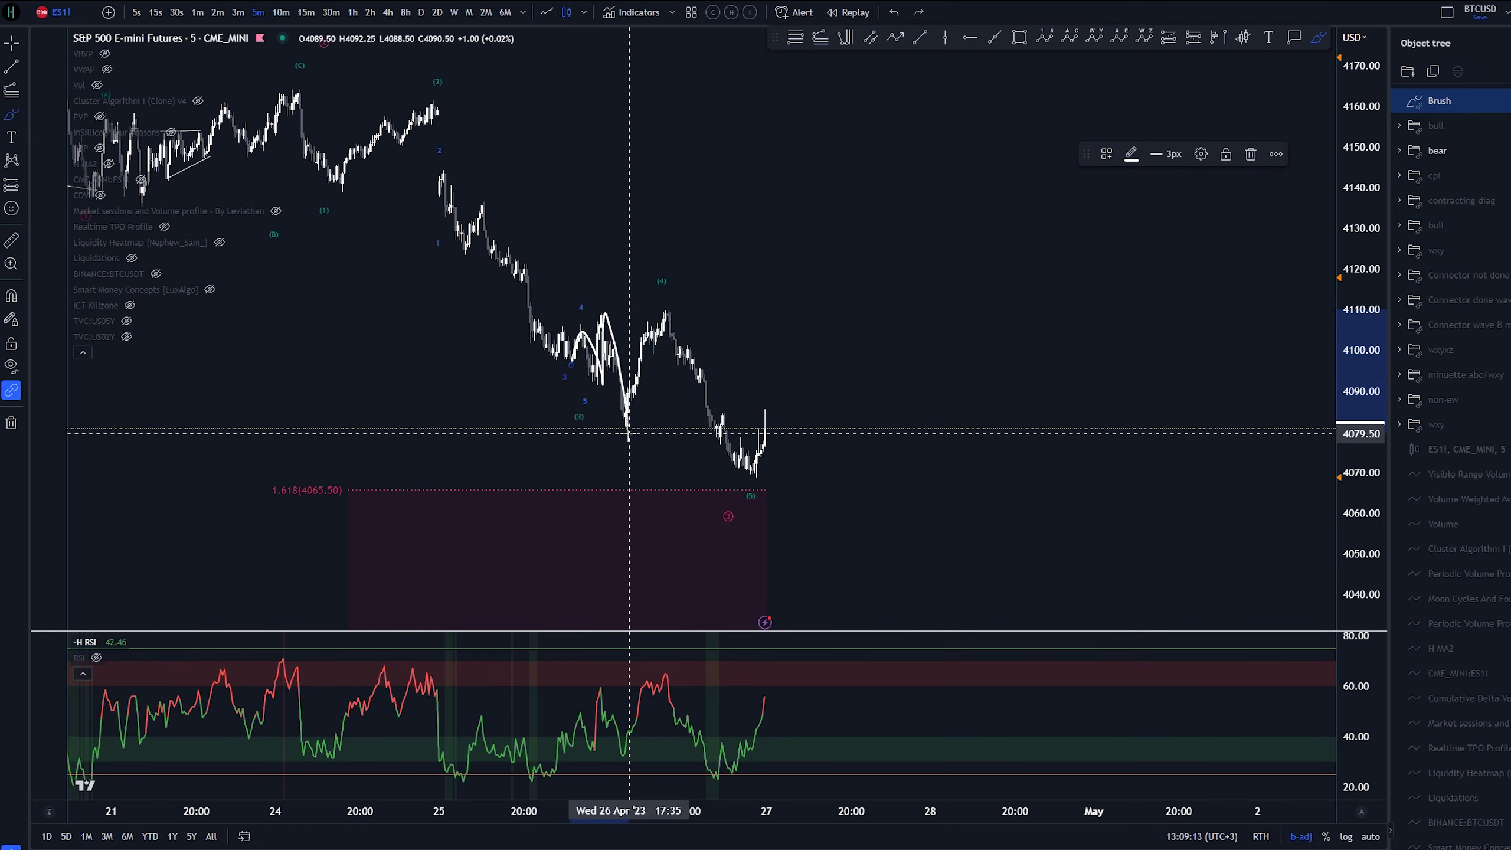
{"action": "scroll", "coordinate": [885, 260], "scroll_direction": "down", "scroll_amount": 6}
{"action": "key", "text": "ctrl+z"}
{"action": "scroll", "coordinate": [654, 139], "scroll_direction": "up", "scroll_amount": 5}
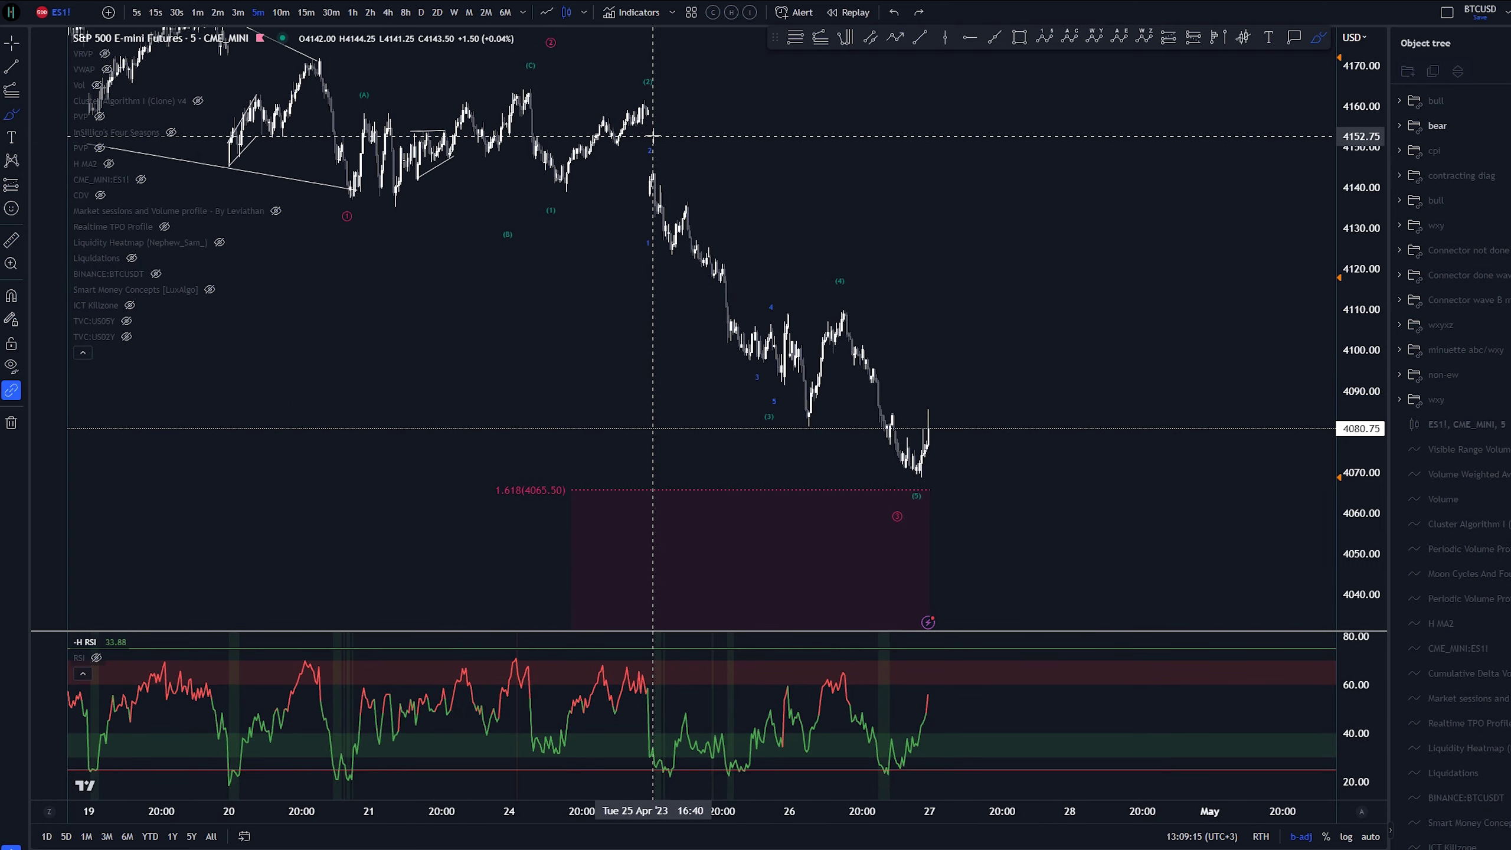
Step: Trace the 25 April decline from the opening gap to the blue 3 low with the Brush and remove the strokes
{"action": "left_click_drag", "start_coordinate": [653, 136], "coordinate": [665, 134]}
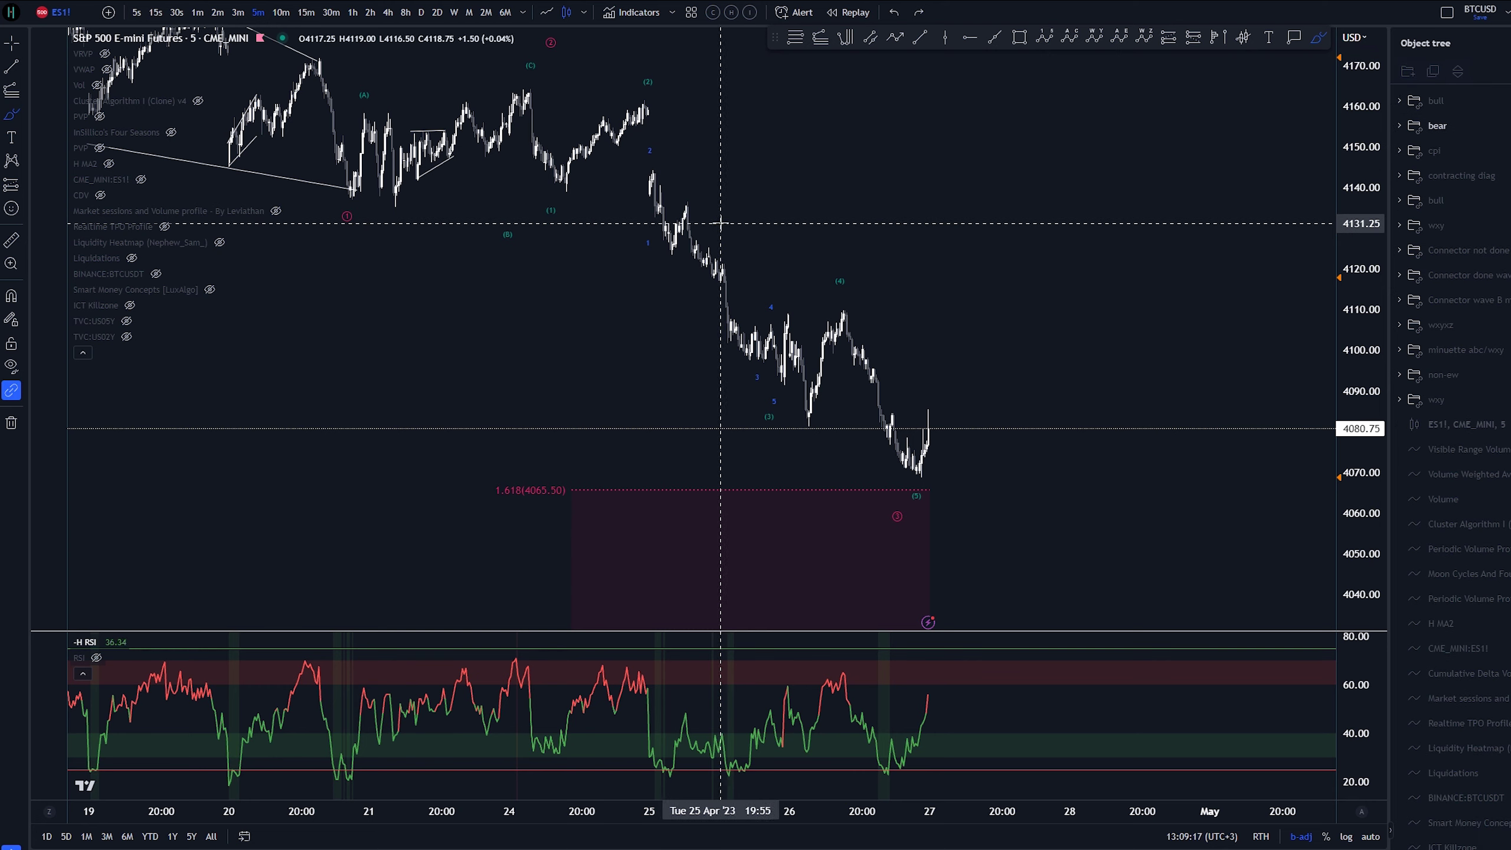
{"action": "mouse_move", "coordinate": [642, 169]}
{"action": "left_mouse_down"}
{"action": "mouse_move", "coordinate": [672, 250]}
{"action": "mouse_move", "coordinate": [686, 205]}
{"action": "mouse_move", "coordinate": [749, 355]}
{"action": "left_mouse_up"}
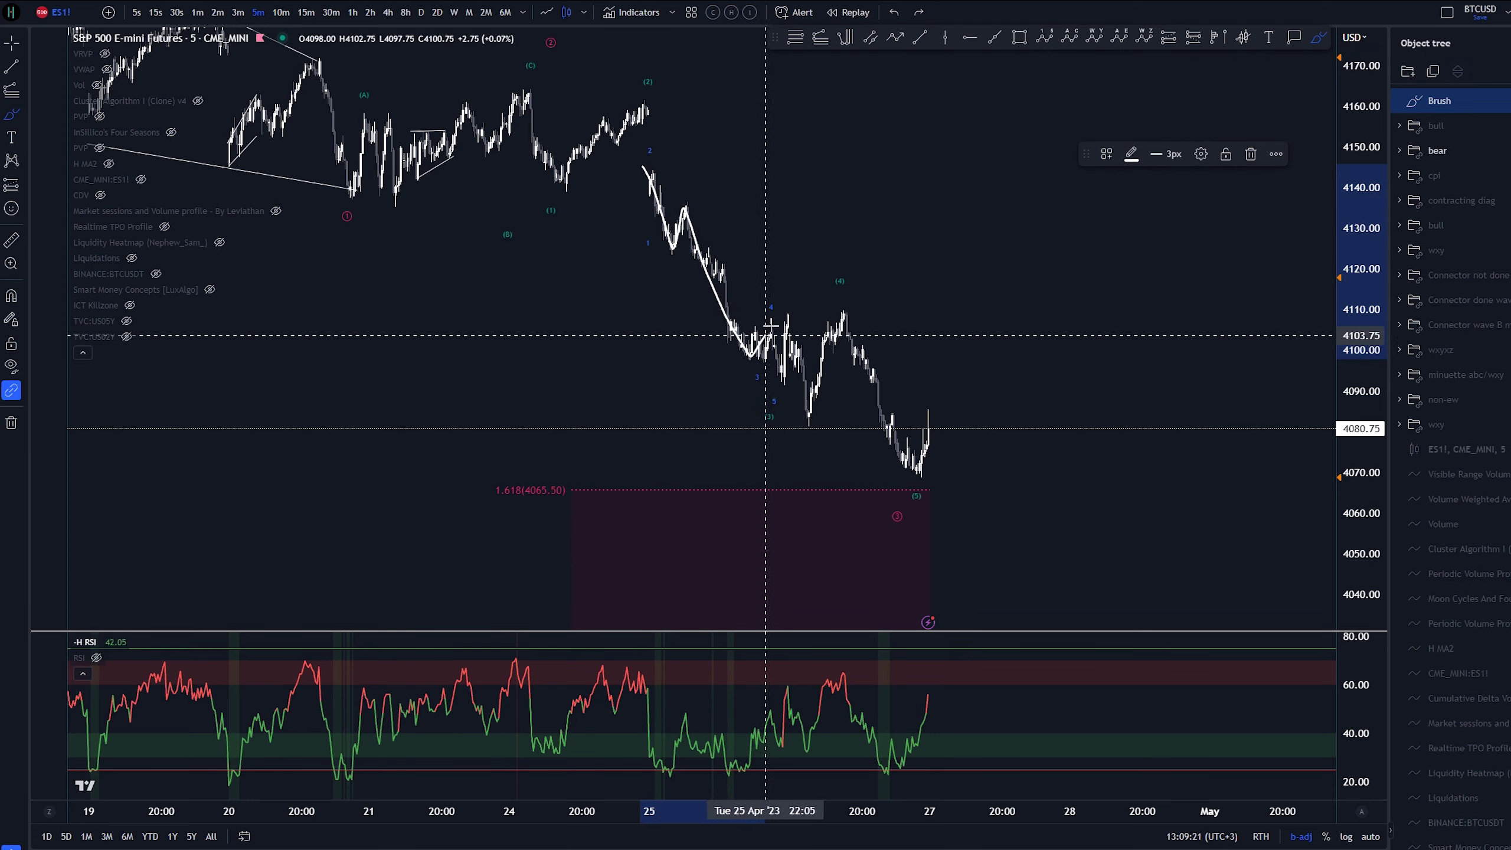
{"action": "key", "text": "Delete"}
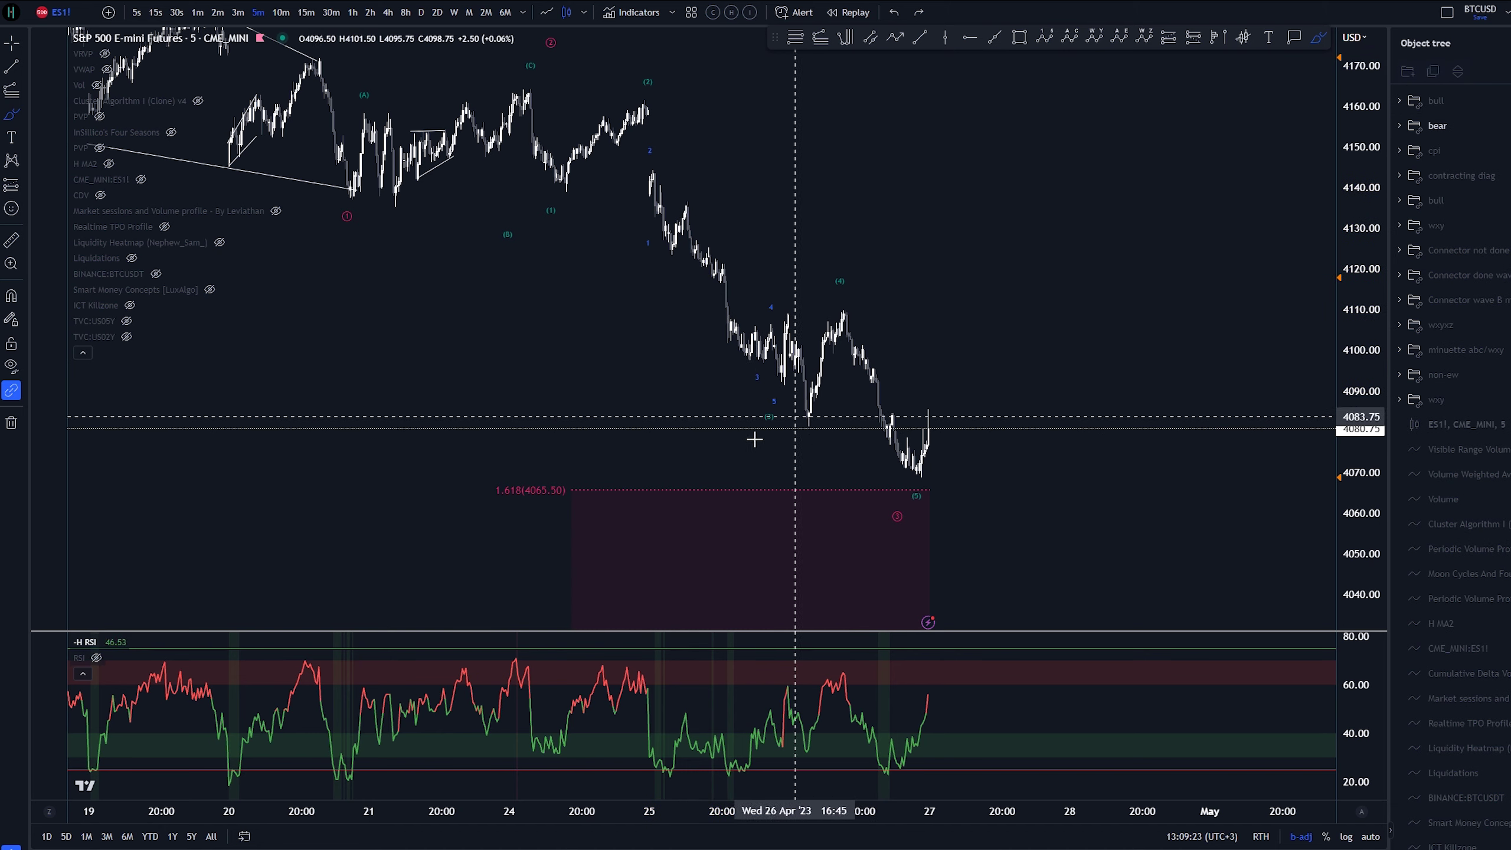
{"action": "key", "text": "Escape"}
Step: Move the green (3) label to the 26 April low at 4078.75, brush a mark at the (4) high, and undo both
{"action": "left_click_drag", "start_coordinate": [769, 418], "coordinate": [809, 448]}
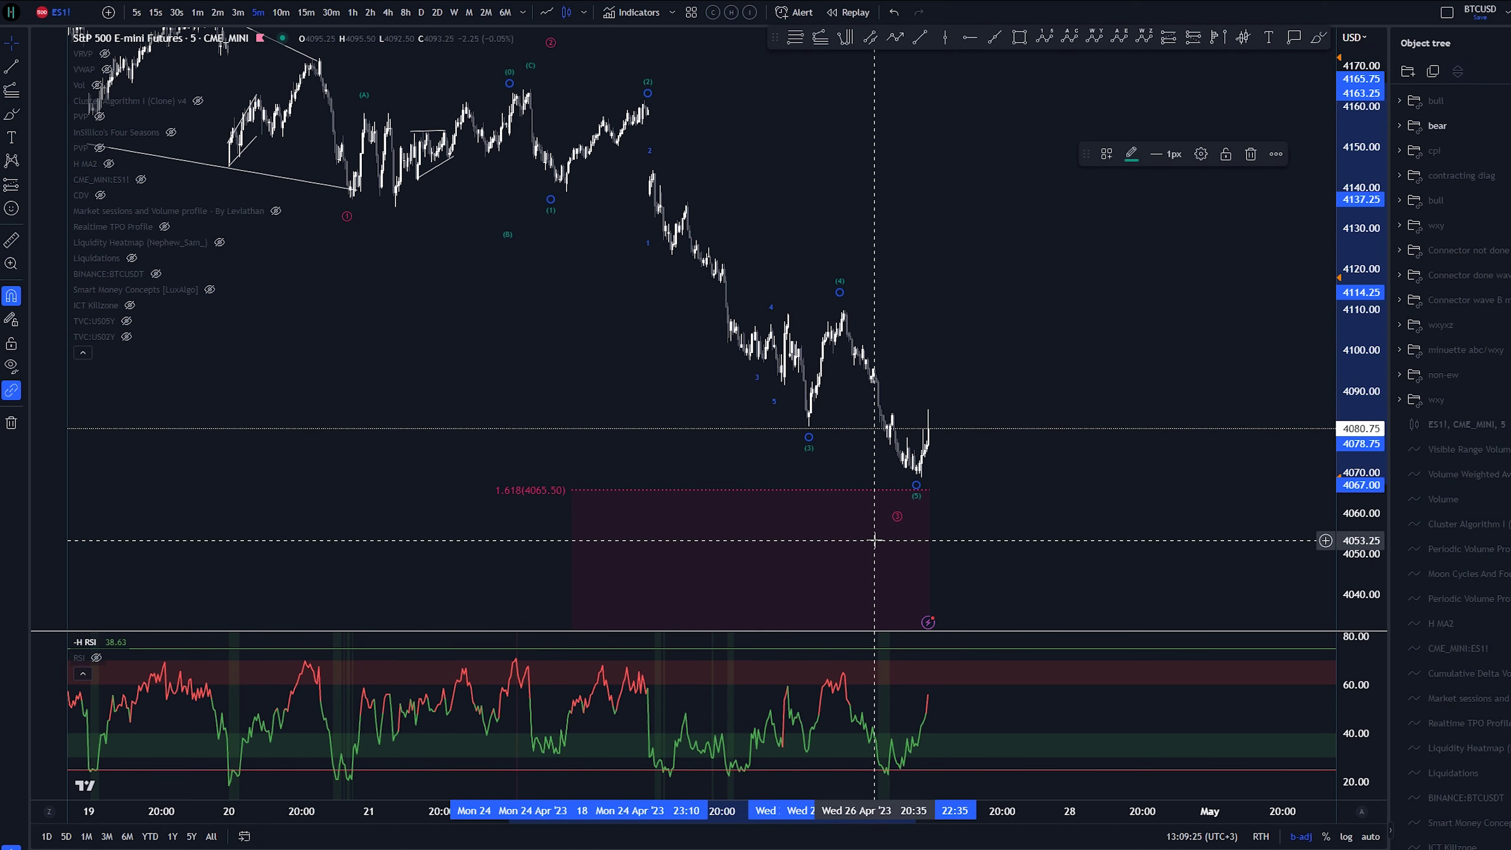
{"action": "key", "text": "ctrl+z"}
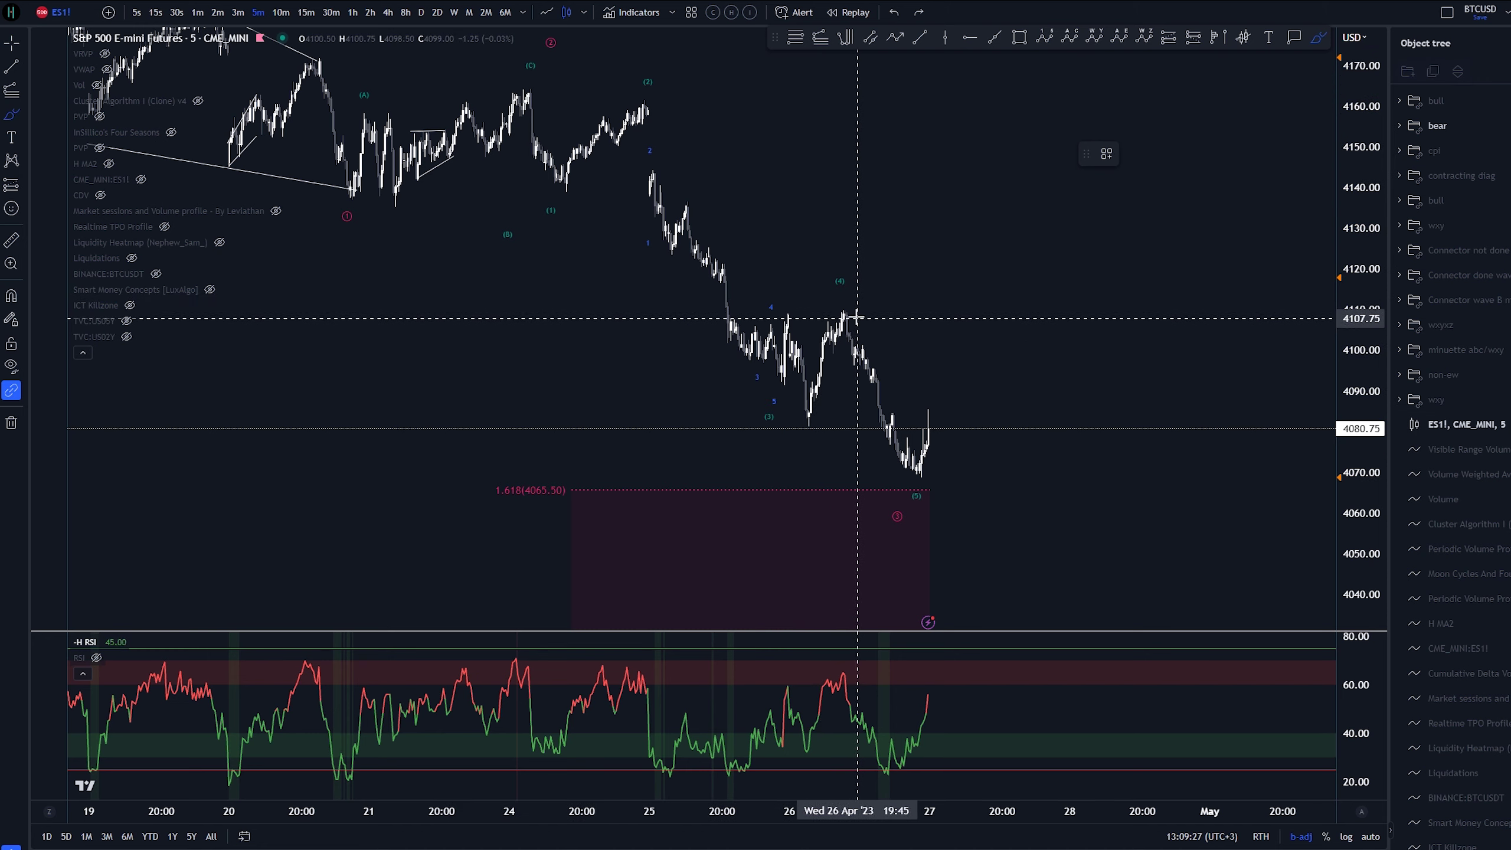
{"action": "left_click_drag", "start_coordinate": [856, 317], "coordinate": [846, 297]}
{"action": "key", "text": "ctrl+z"}
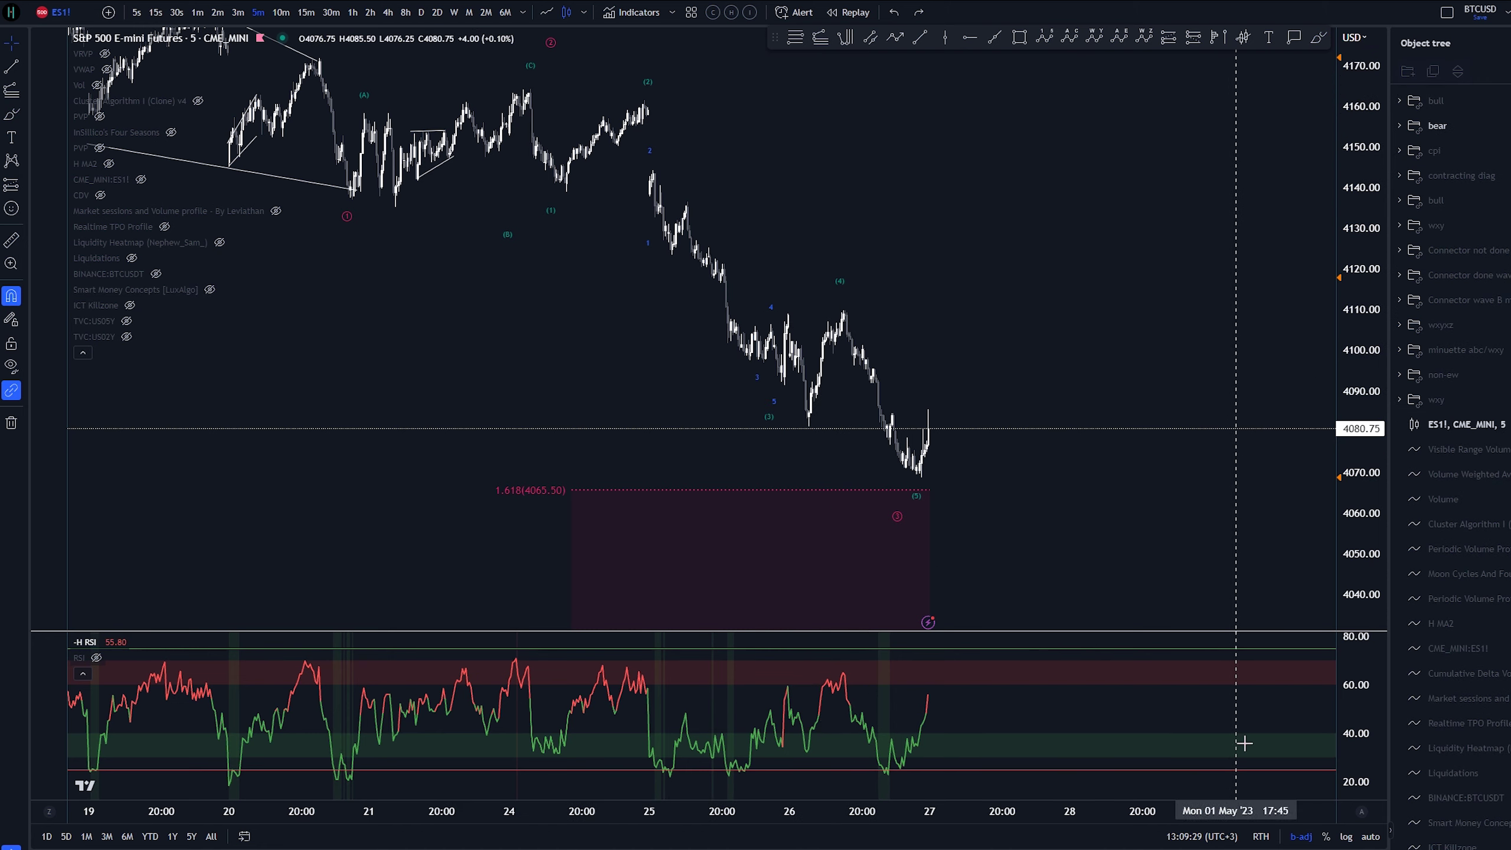
Step: Switch the chart session back to electronic trading hours
{"action": "left_click", "coordinate": [1262, 840]}
{"action": "left_click", "coordinate": [1291, 772]}
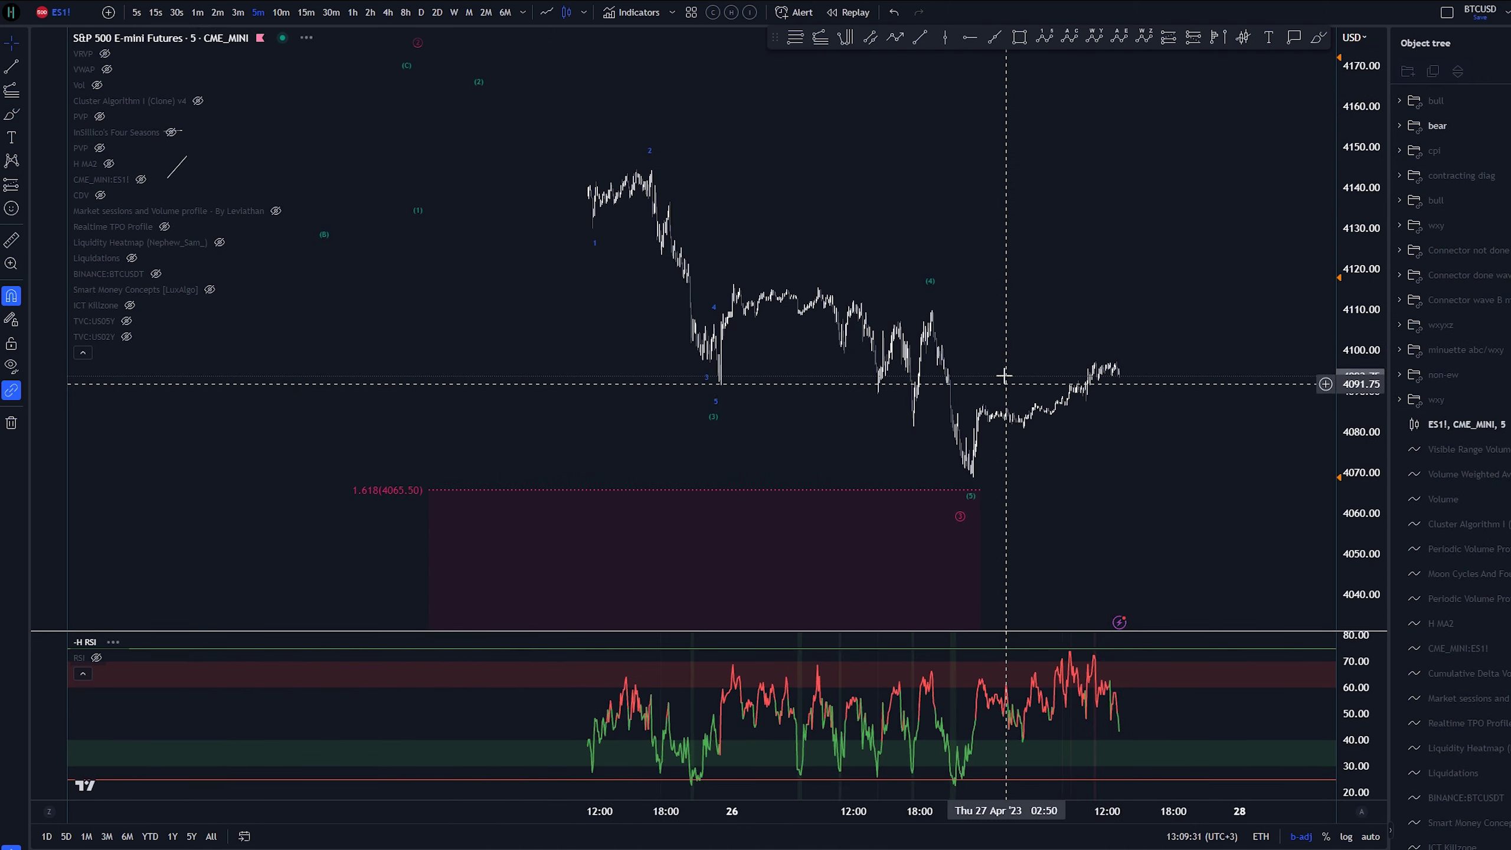
{"action": "scroll", "coordinate": [1093, 193], "scroll_direction": "down", "scroll_amount": 3}
Step: Circle the green (4) wave label above the 26 April high with the Brush
{"action": "left_click_drag", "start_coordinate": [1126, 181], "coordinate": [840, 211]}
{"action": "left_click_drag", "start_coordinate": [1021, 269], "coordinate": [887, 247]}
{"action": "key", "text": "alt+shift+b"}
{"action": "left_click_drag", "start_coordinate": [718, 275], "coordinate": [727, 299]}
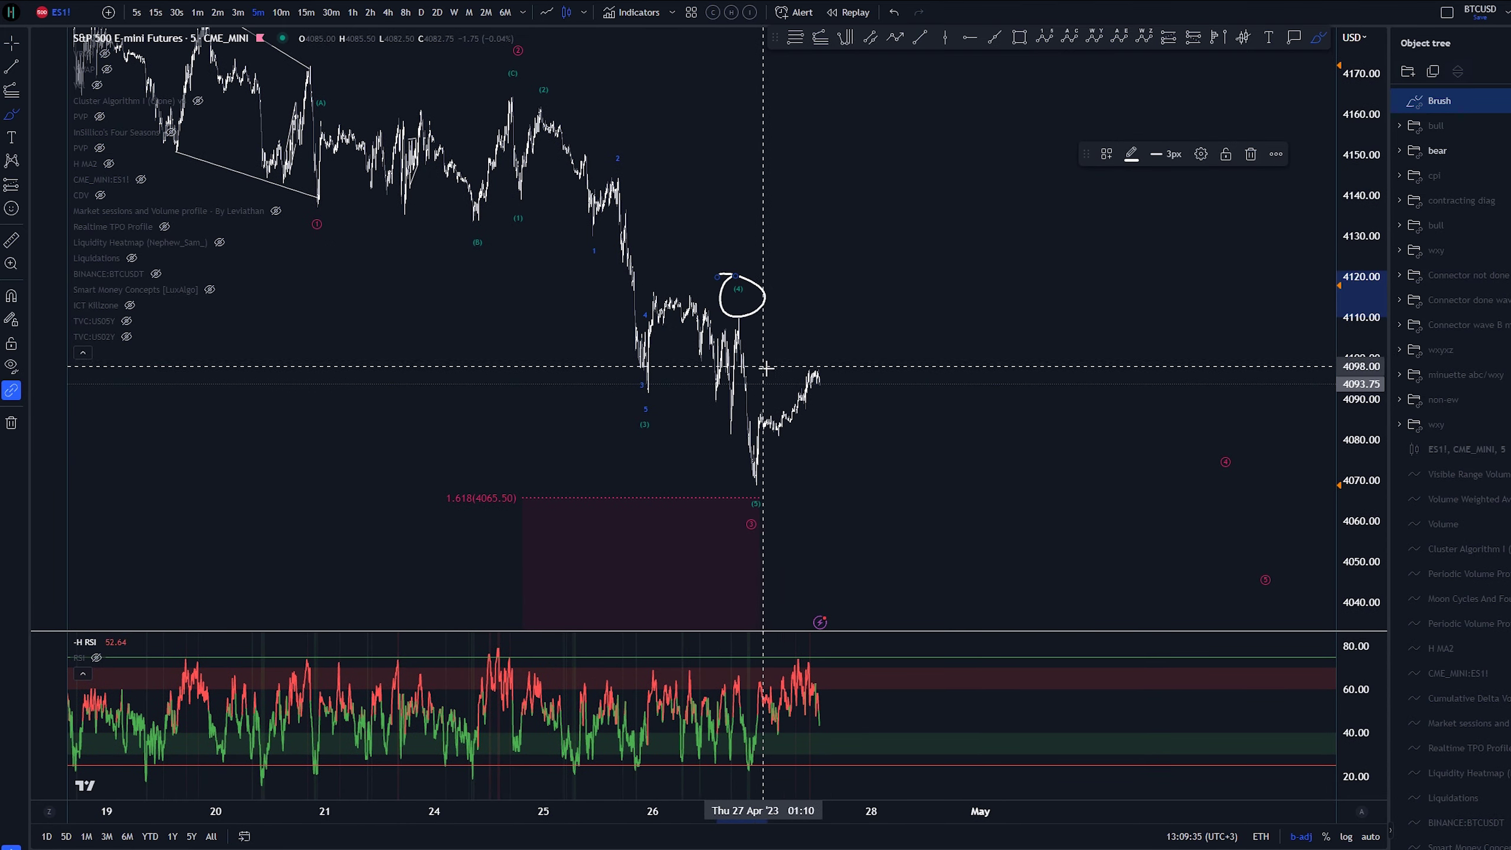
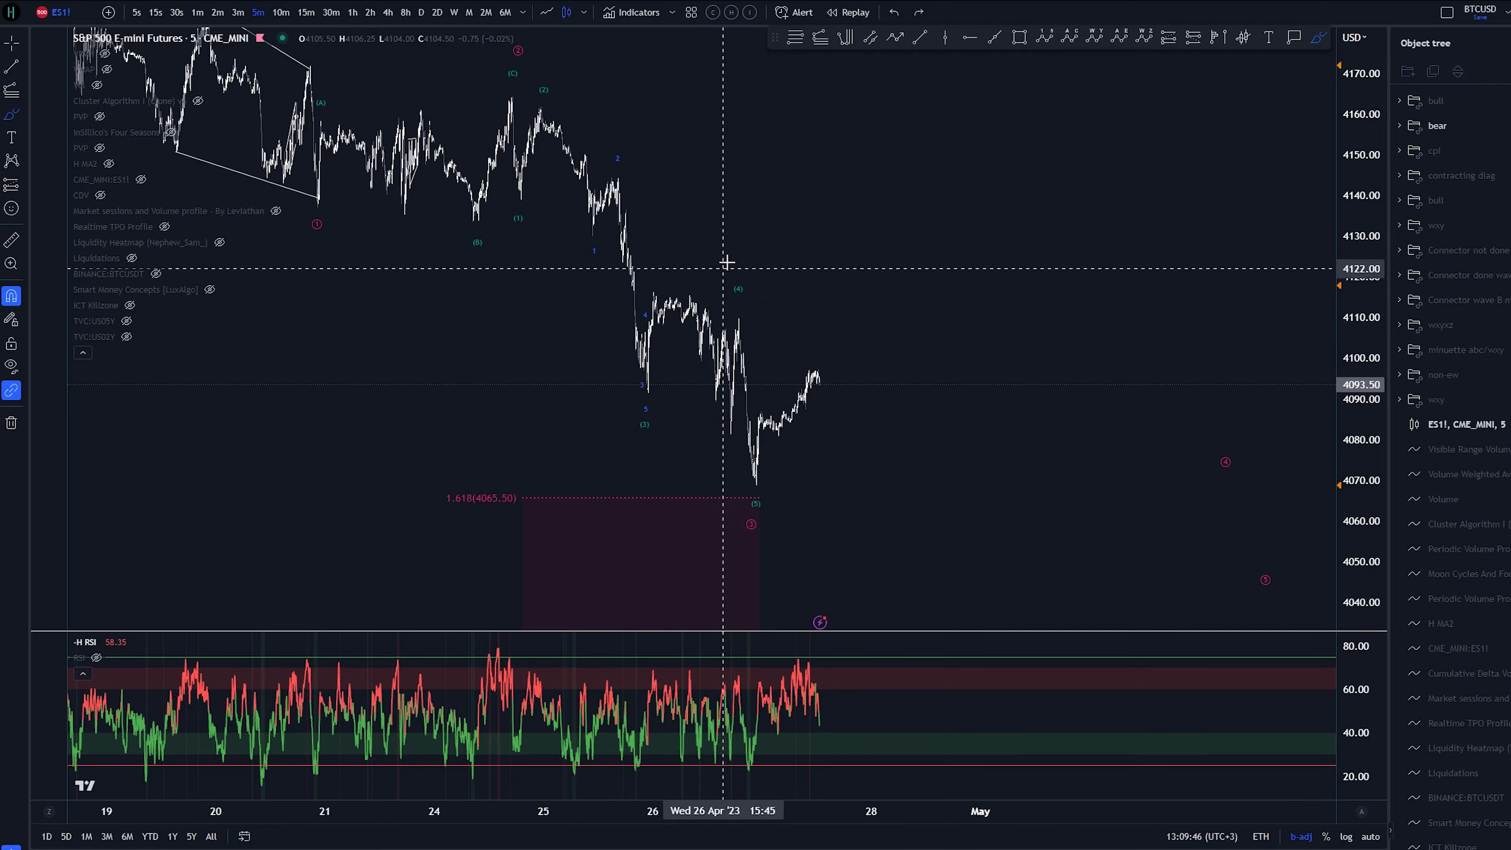
Step: Trace the decline from the wave (4) high to the (5) low at about 4068.50 with the Brush and undo it
{"action": "scroll", "coordinate": [725, 260], "scroll_direction": "down", "scroll_amount": 3}
{"action": "mouse_move", "coordinate": [909, 294]}
{"action": "left_mouse_down"}
{"action": "mouse_move", "coordinate": [758, 263]}
{"action": "mouse_move", "coordinate": [706, 425]}
{"action": "left_mouse_up"}
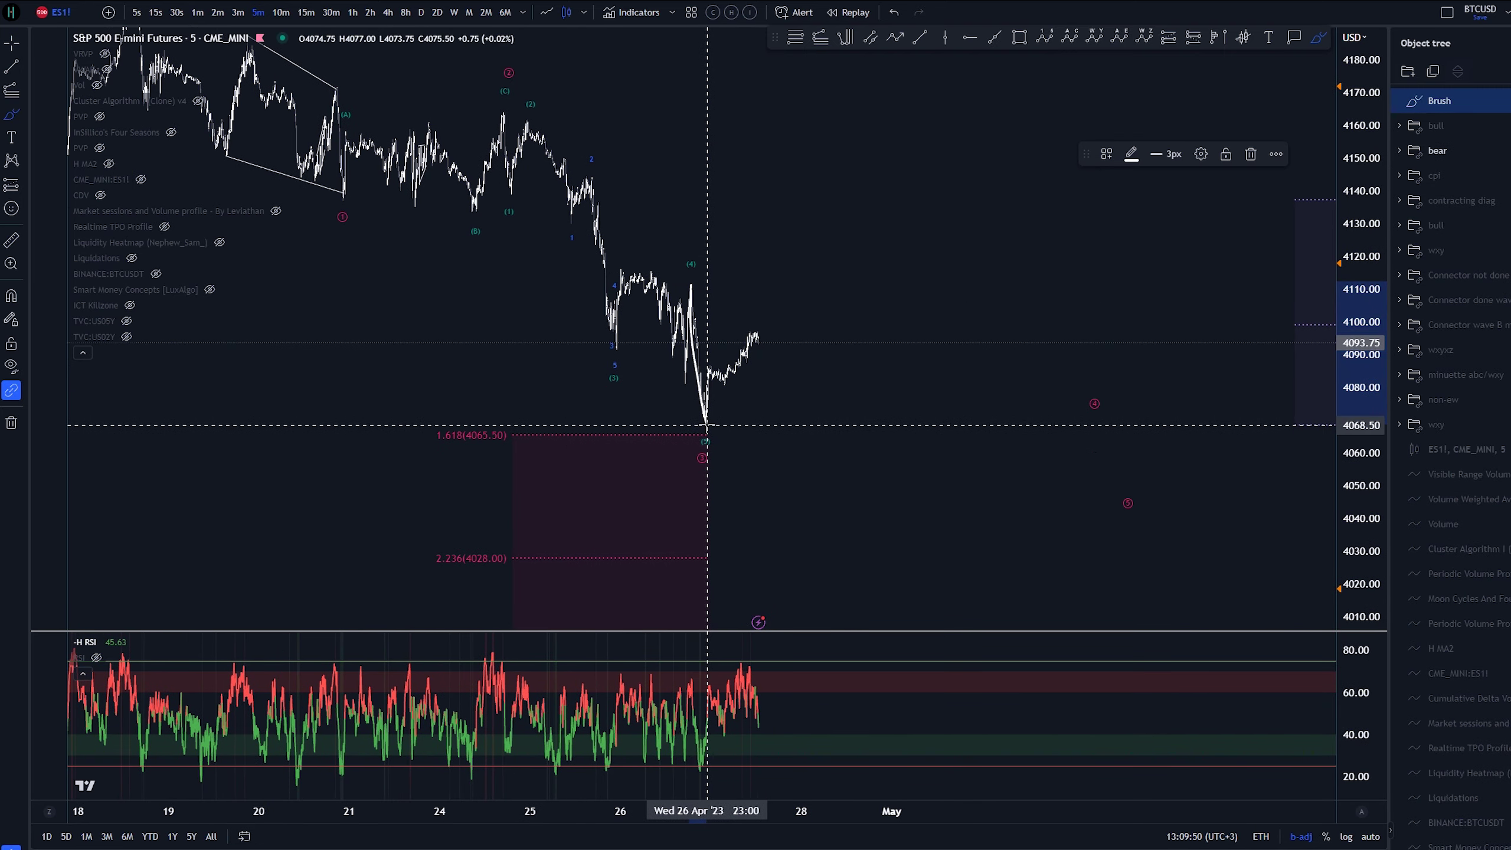
{"action": "key", "text": "ctrl+z"}
Step: Brush the inner swings of the wave (5) decline from the (4) high down to about 4072.50
{"action": "scroll", "coordinate": [649, 432], "scroll_direction": "up", "scroll_amount": 5}
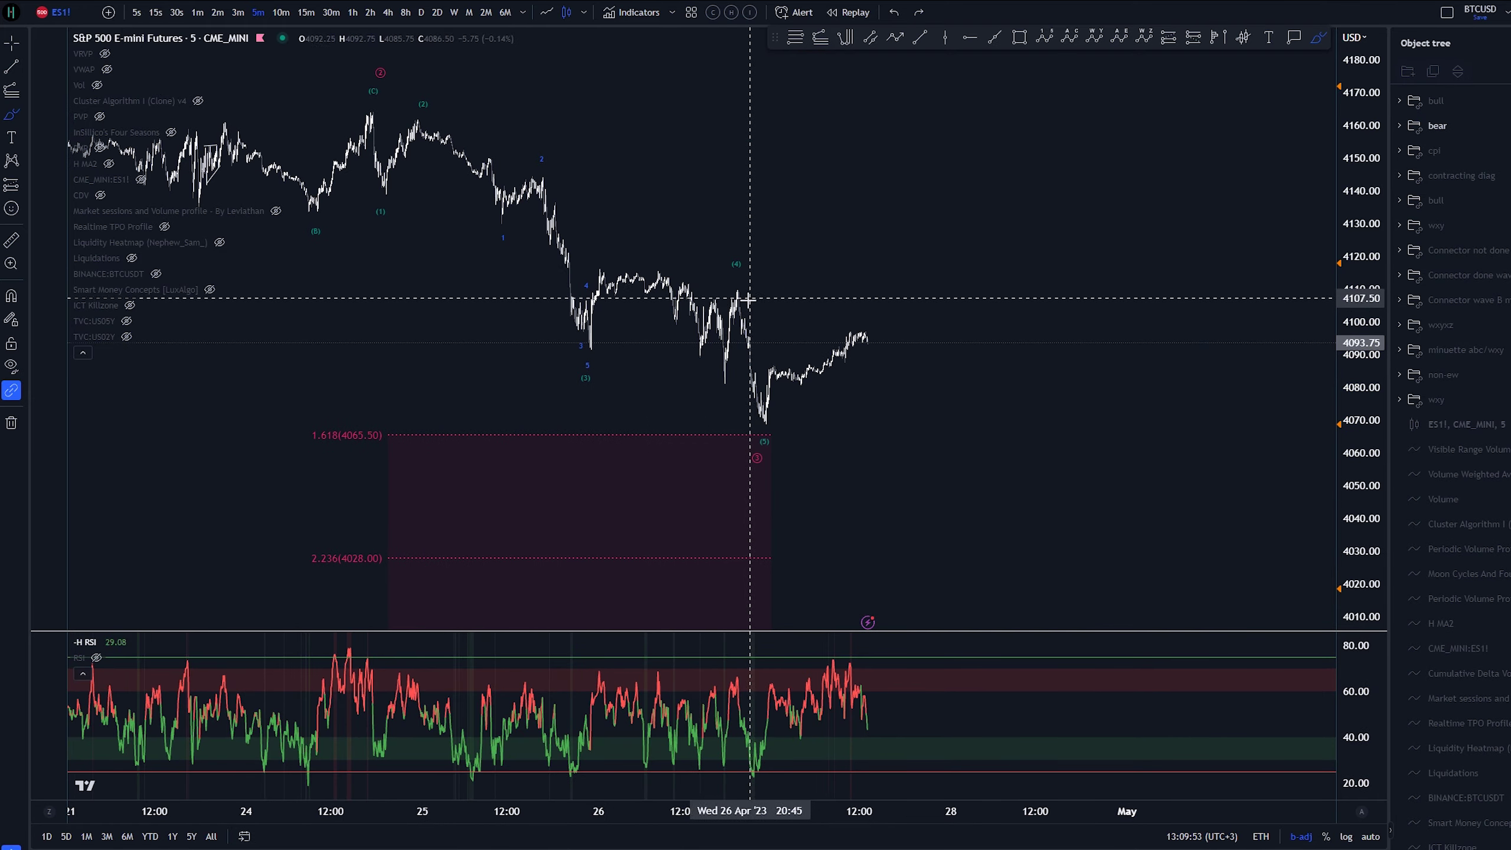
{"action": "left_click_drag", "start_coordinate": [708, 284], "coordinate": [722, 318]}
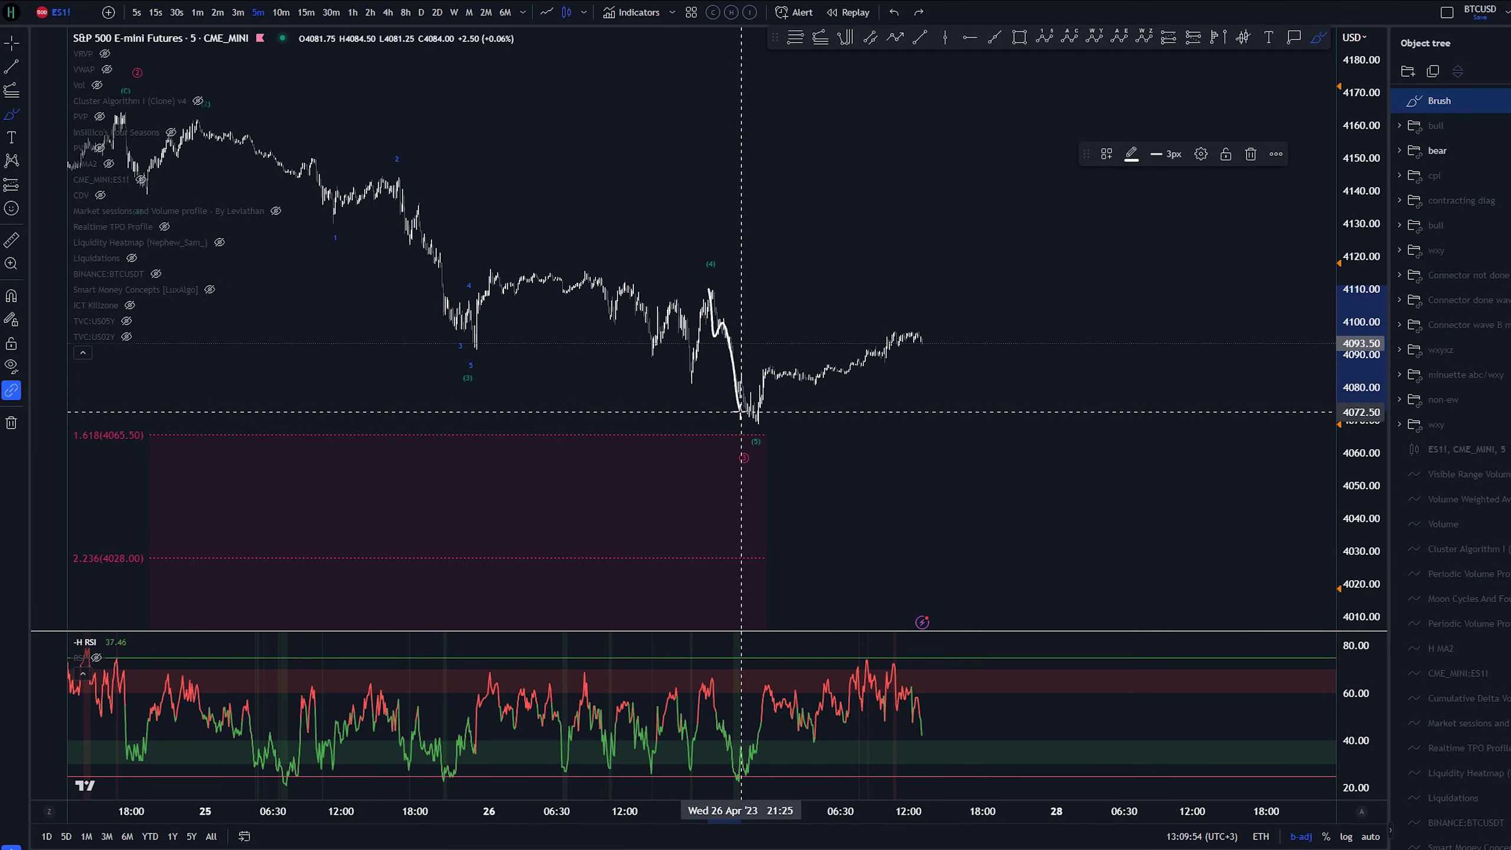
{"action": "scroll", "coordinate": [775, 422], "scroll_direction": "up", "scroll_amount": 3}
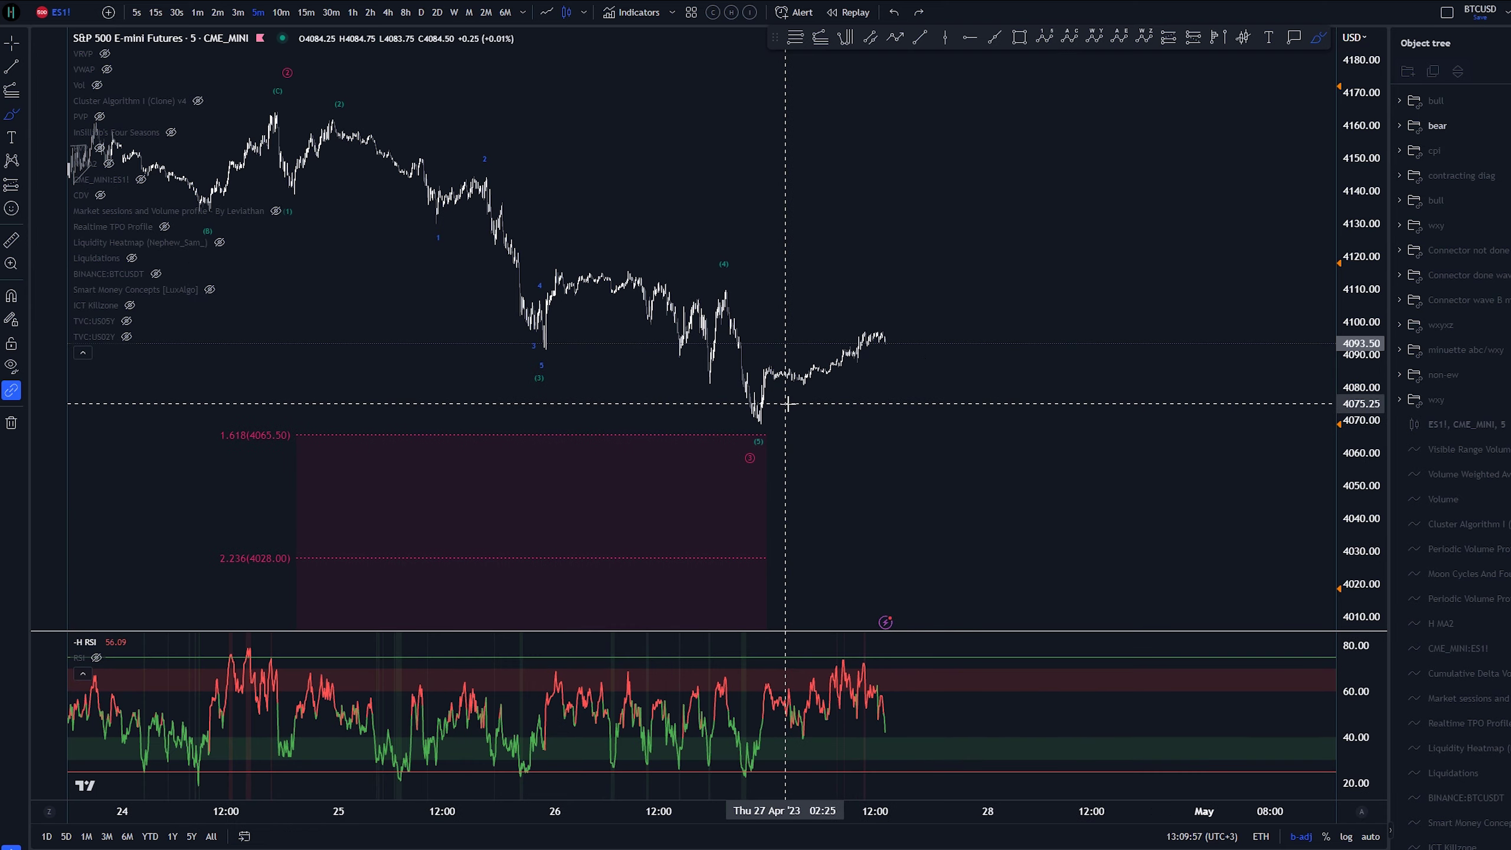
Step: Underline the sideways price action after the (5) low with two Brush strokes and undo them
{"action": "key", "text": "ctrl+z"}
{"action": "mouse_move", "coordinate": [698, 423]}
{"action": "left_mouse_down"}
{"action": "mouse_move", "coordinate": [704, 403]}
{"action": "mouse_move", "coordinate": [778, 393]}
{"action": "mouse_move", "coordinate": [719, 413]}
{"action": "left_mouse_up"}
{"action": "key", "text": "ctrl+z"}
{"action": "key", "text": "ctrl+z"}
{"action": "key", "text": "ctrl+z"}
{"action": "key", "text": "ctrl+z"}
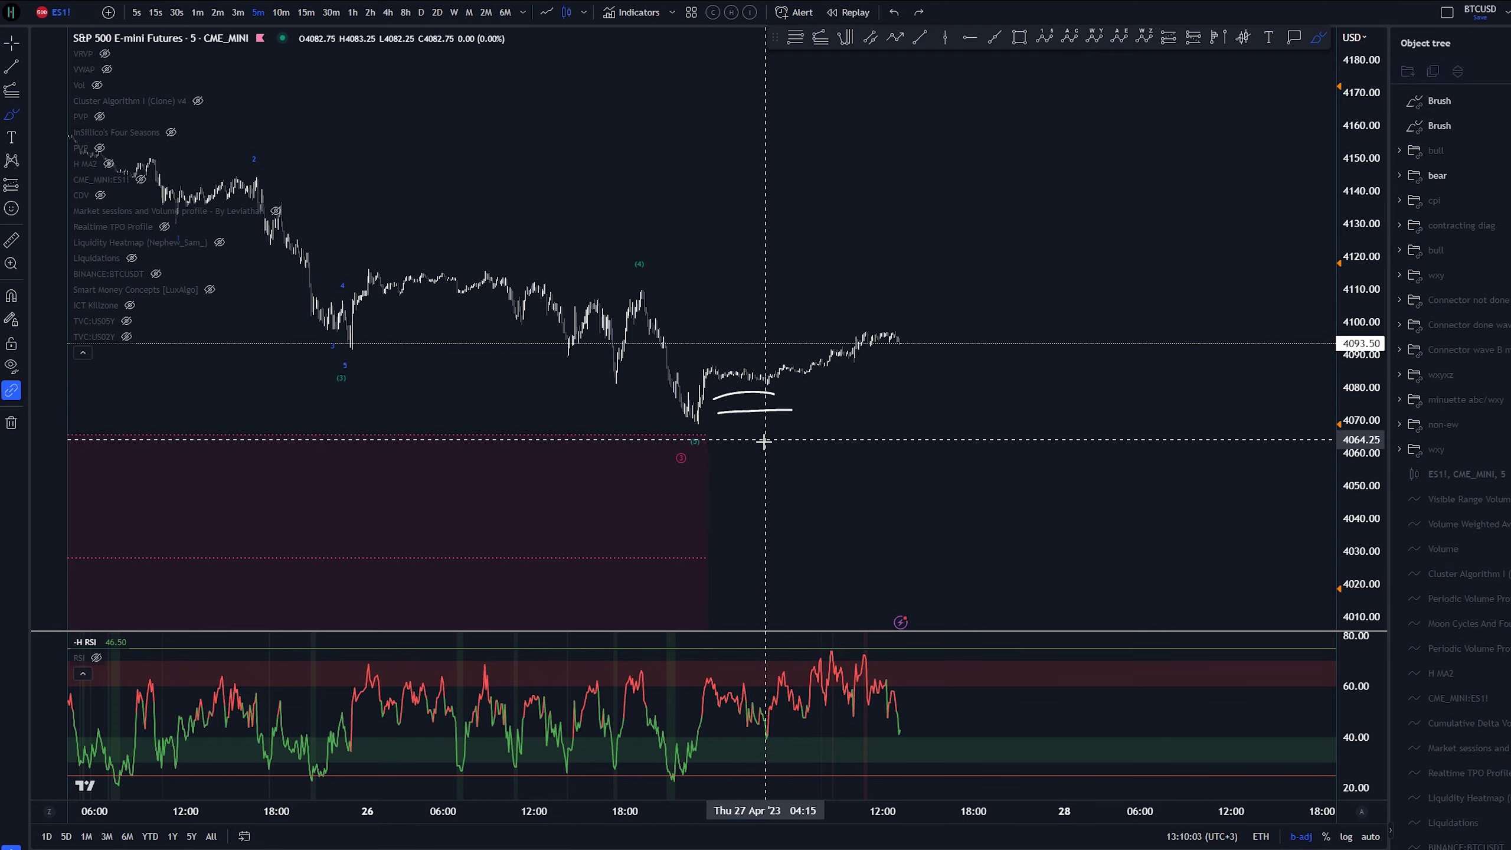
{"action": "scroll", "coordinate": [868, 447], "scroll_direction": "down", "scroll_amount": 5}
{"action": "key", "text": "Escape"}
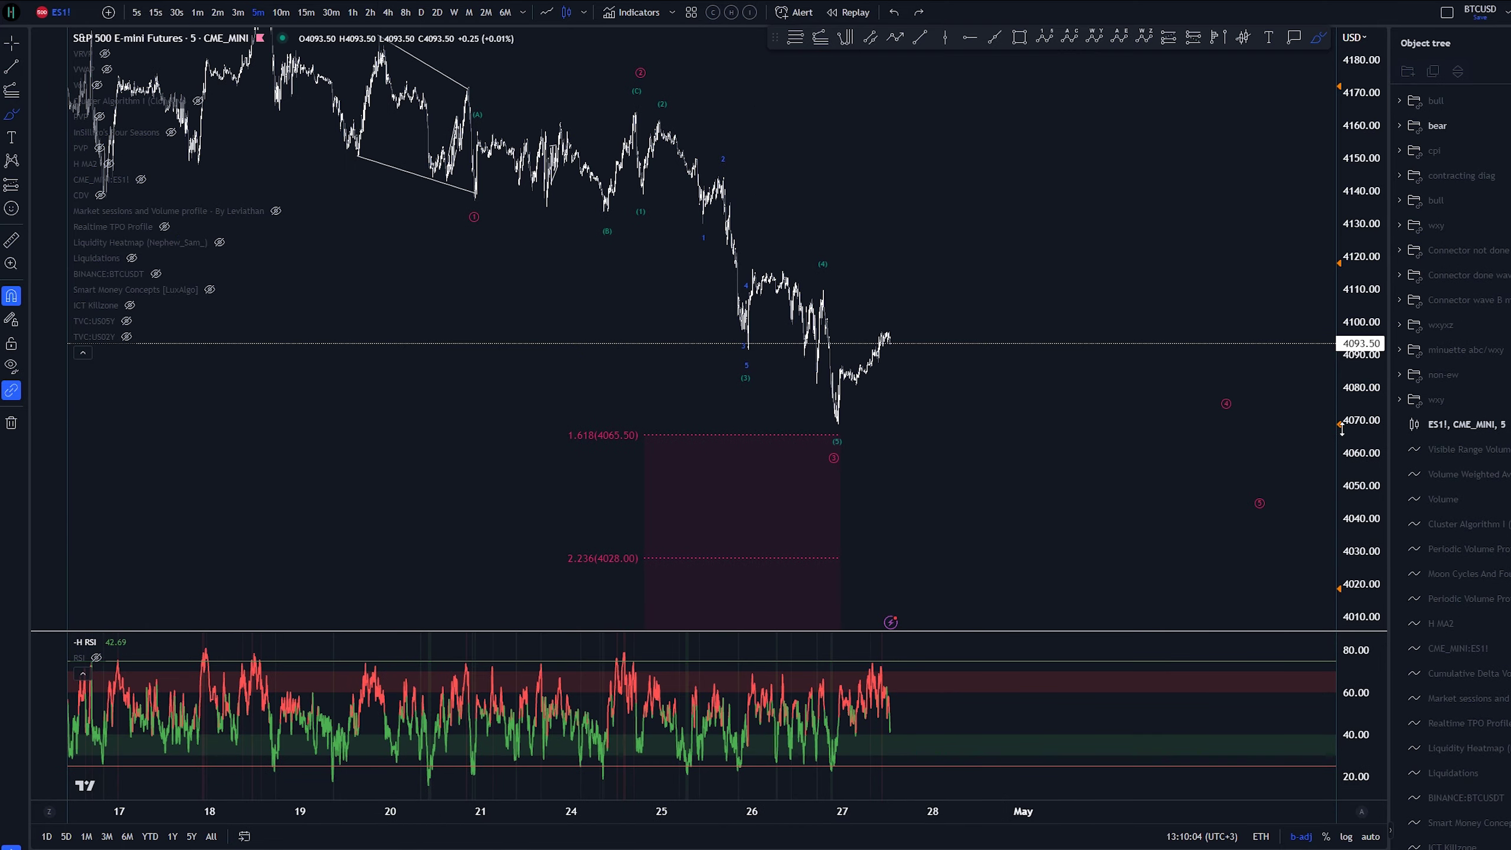
Step: Rescale the price axis to fit the bearish count and switch the chart to the 30-minute interval
{"action": "left_click_drag", "start_coordinate": [1361, 417], "coordinate": [1361, 339]}
{"action": "left_click_drag", "start_coordinate": [1360, 143], "coordinate": [1361, 291]}
{"action": "left_click_drag", "start_coordinate": [1045, 480], "coordinate": [1047, 536]}
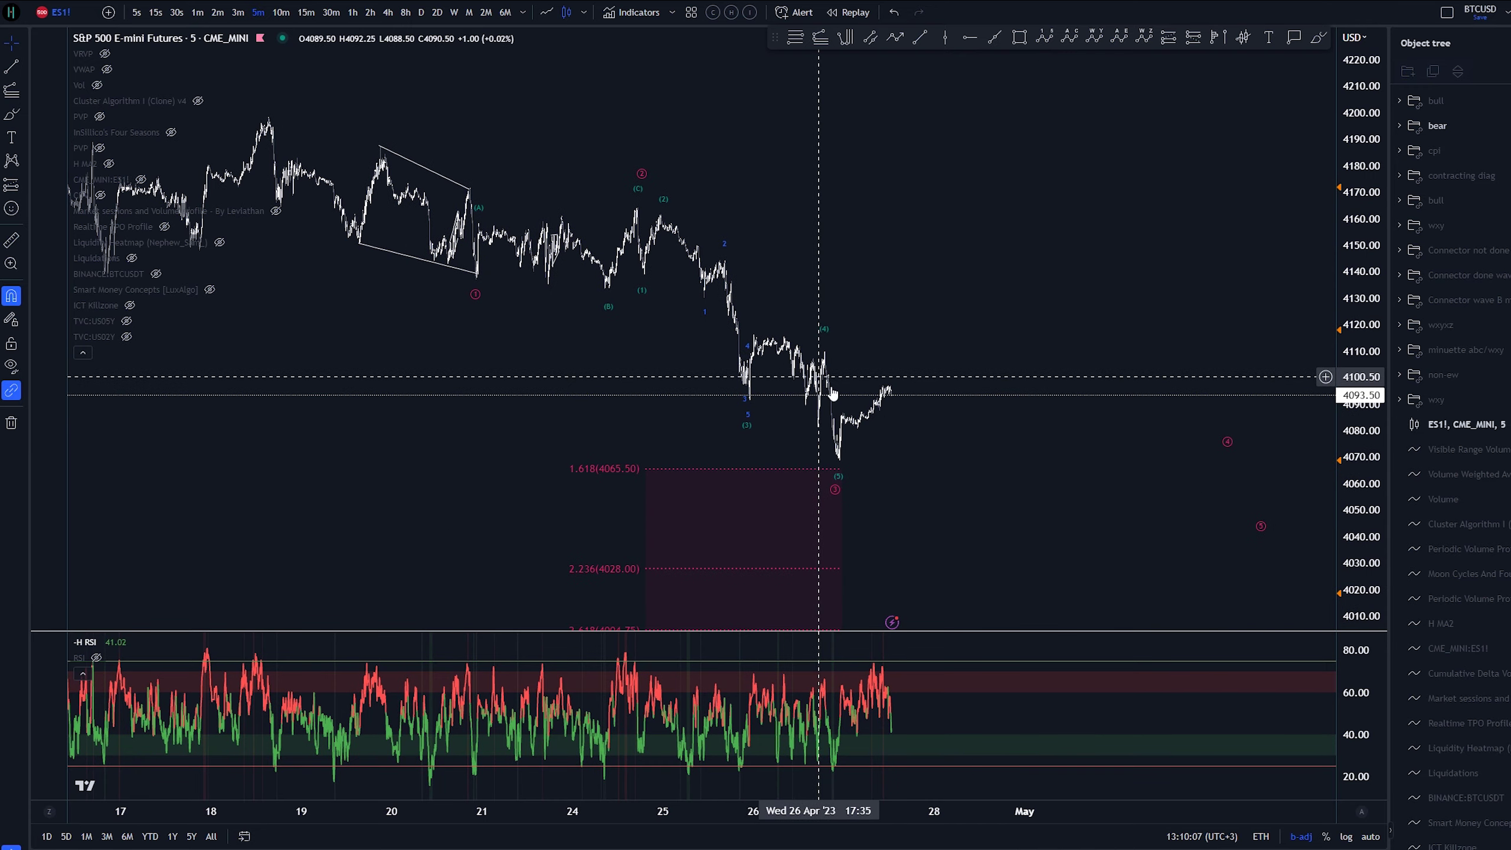
{"action": "left_click", "coordinate": [331, 13]}
{"action": "scroll", "coordinate": [927, 440], "scroll_direction": "up", "scroll_amount": 5}
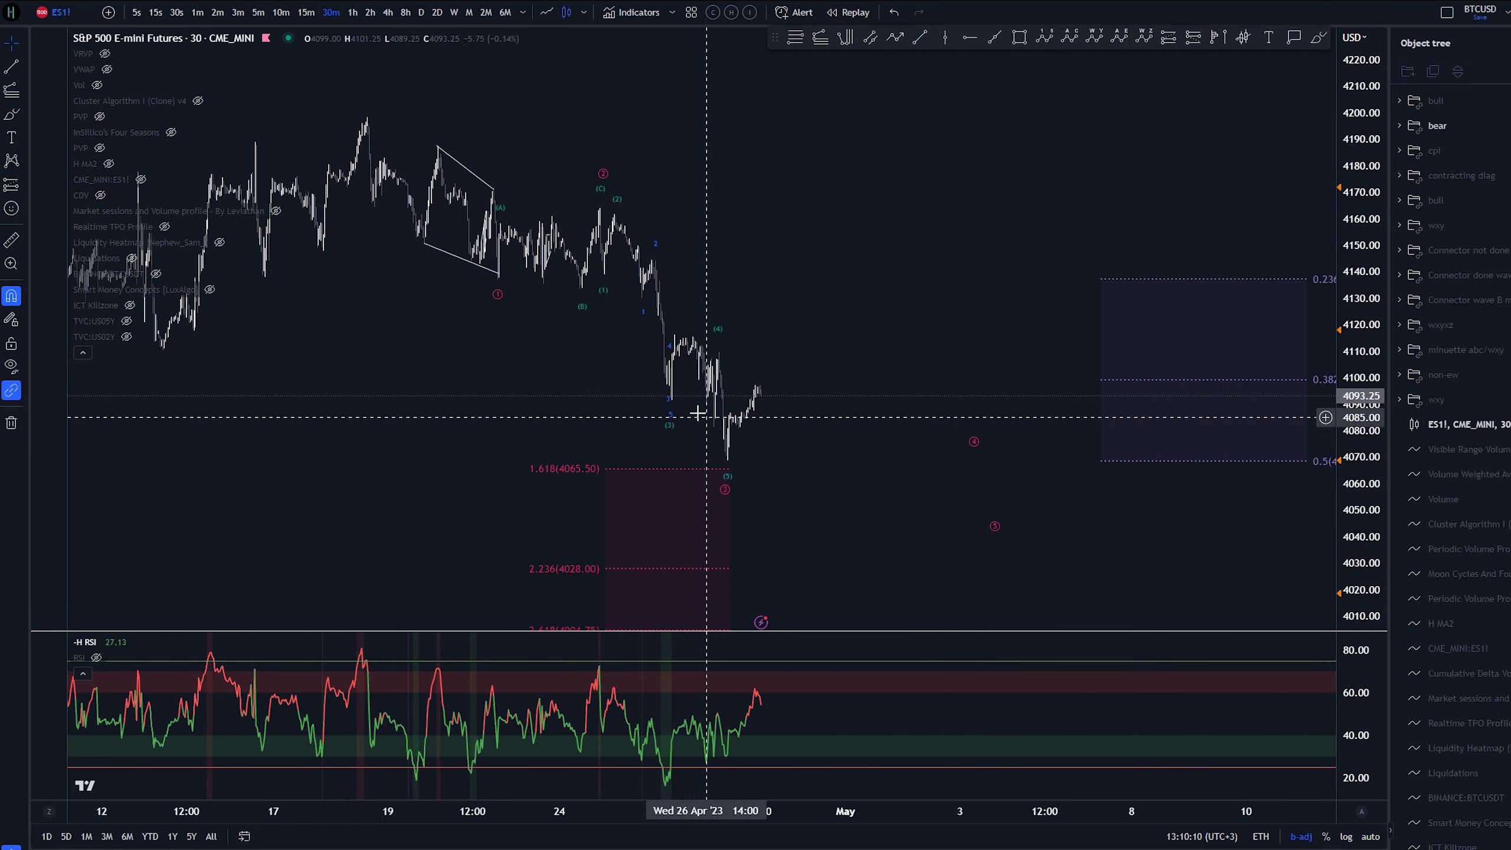
Step: Undo the temporary Brush marks, check the decline on the 5-minute interval, and return to the 30-minute interval
{"action": "key", "text": "ctrl+z"}
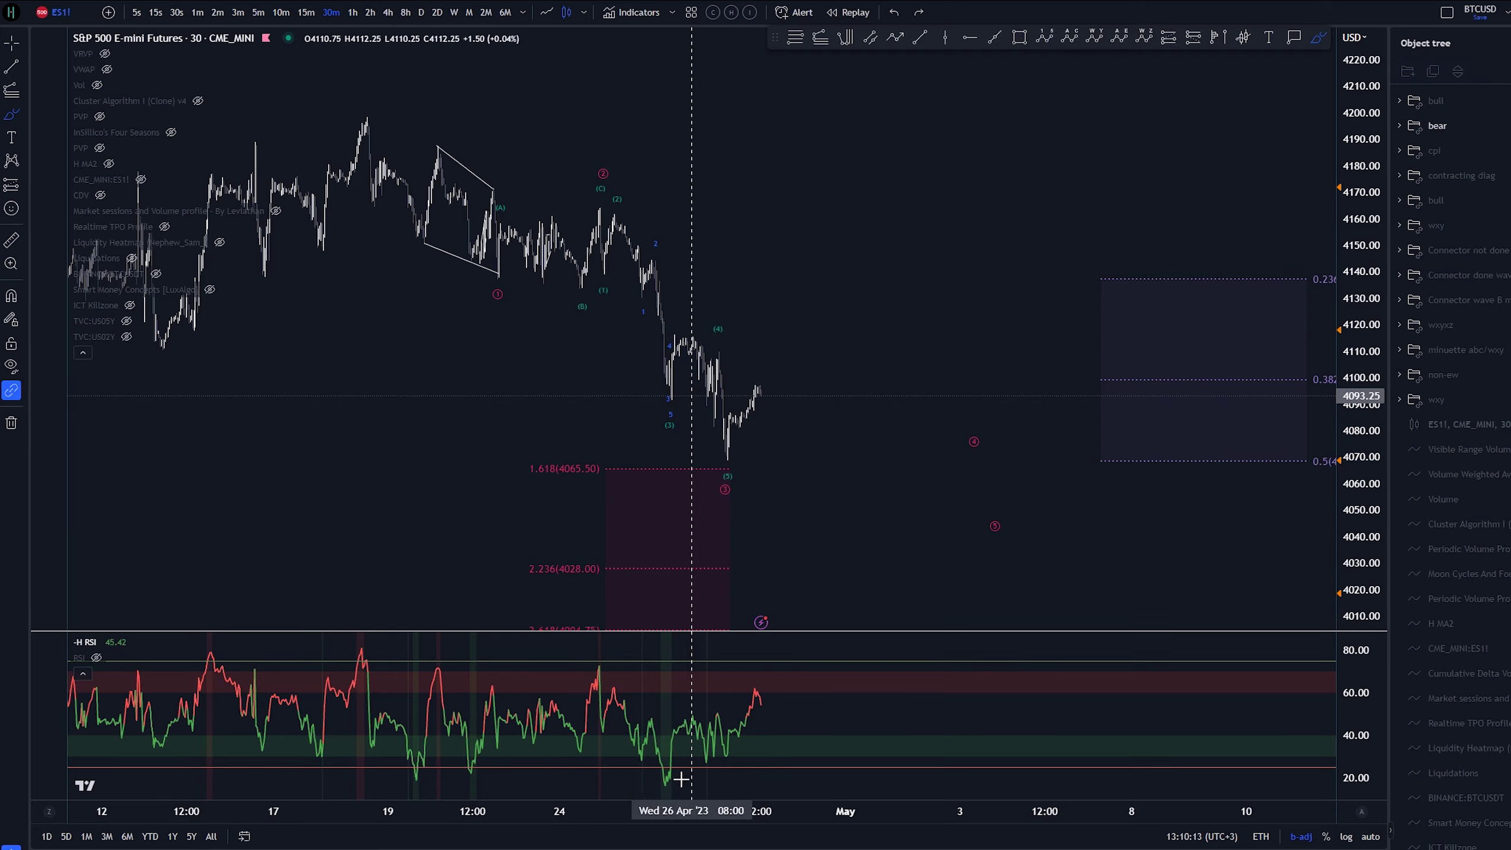
{"action": "key", "text": "ctrl+z"}
{"action": "scroll", "coordinate": [738, 465], "scroll_direction": "down", "scroll_amount": 10}
{"action": "left_click", "coordinate": [330, 12]}
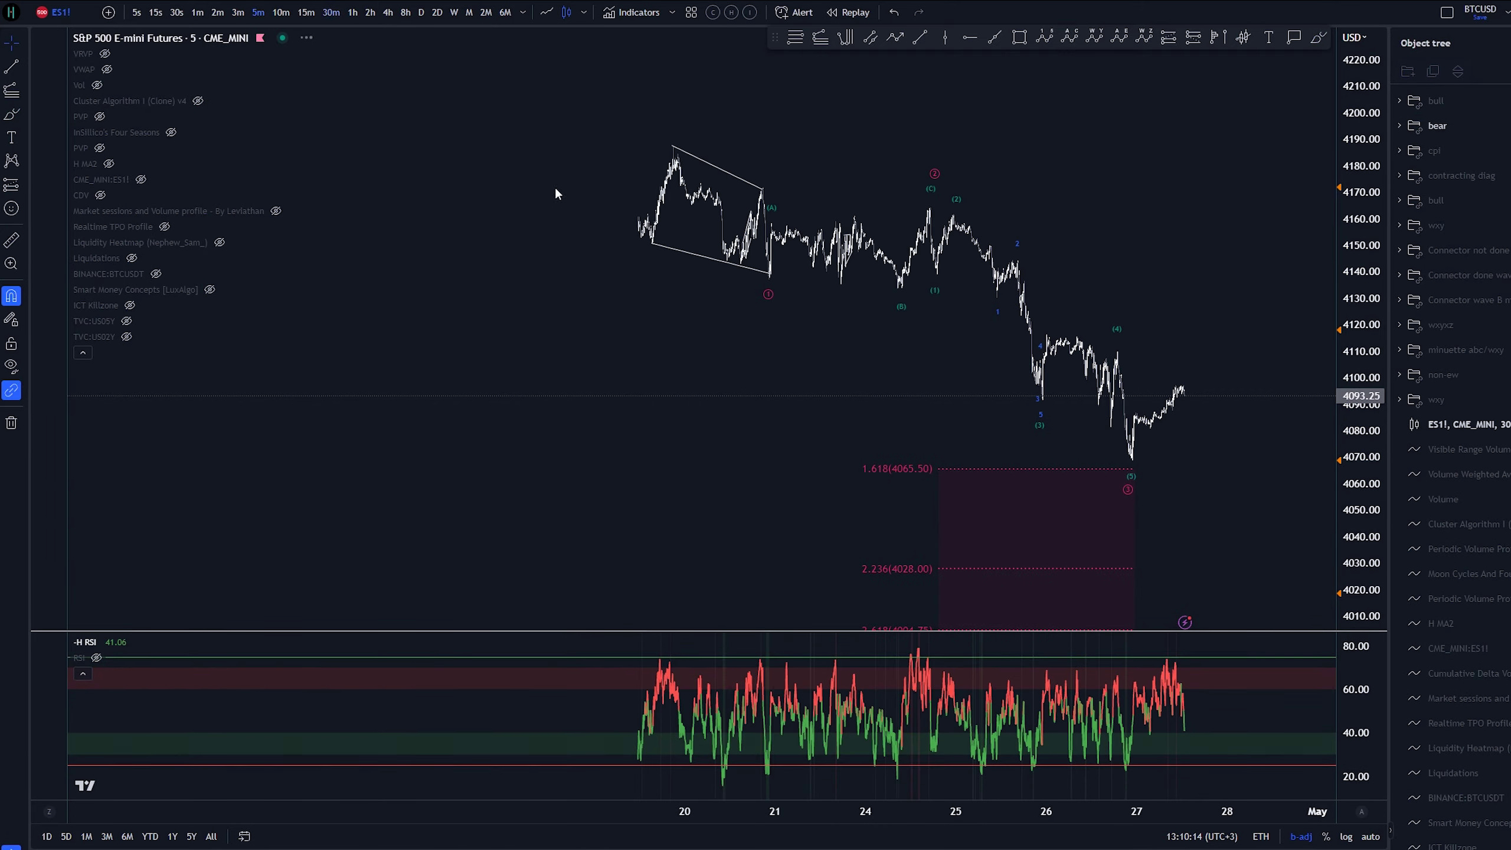
{"action": "scroll", "coordinate": [1187, 425], "scroll_direction": "up", "scroll_amount": 15}
{"action": "right_click", "coordinate": [691, 213]}
{"action": "left_click_drag", "start_coordinate": [610, 182], "coordinate": [763, 163]}
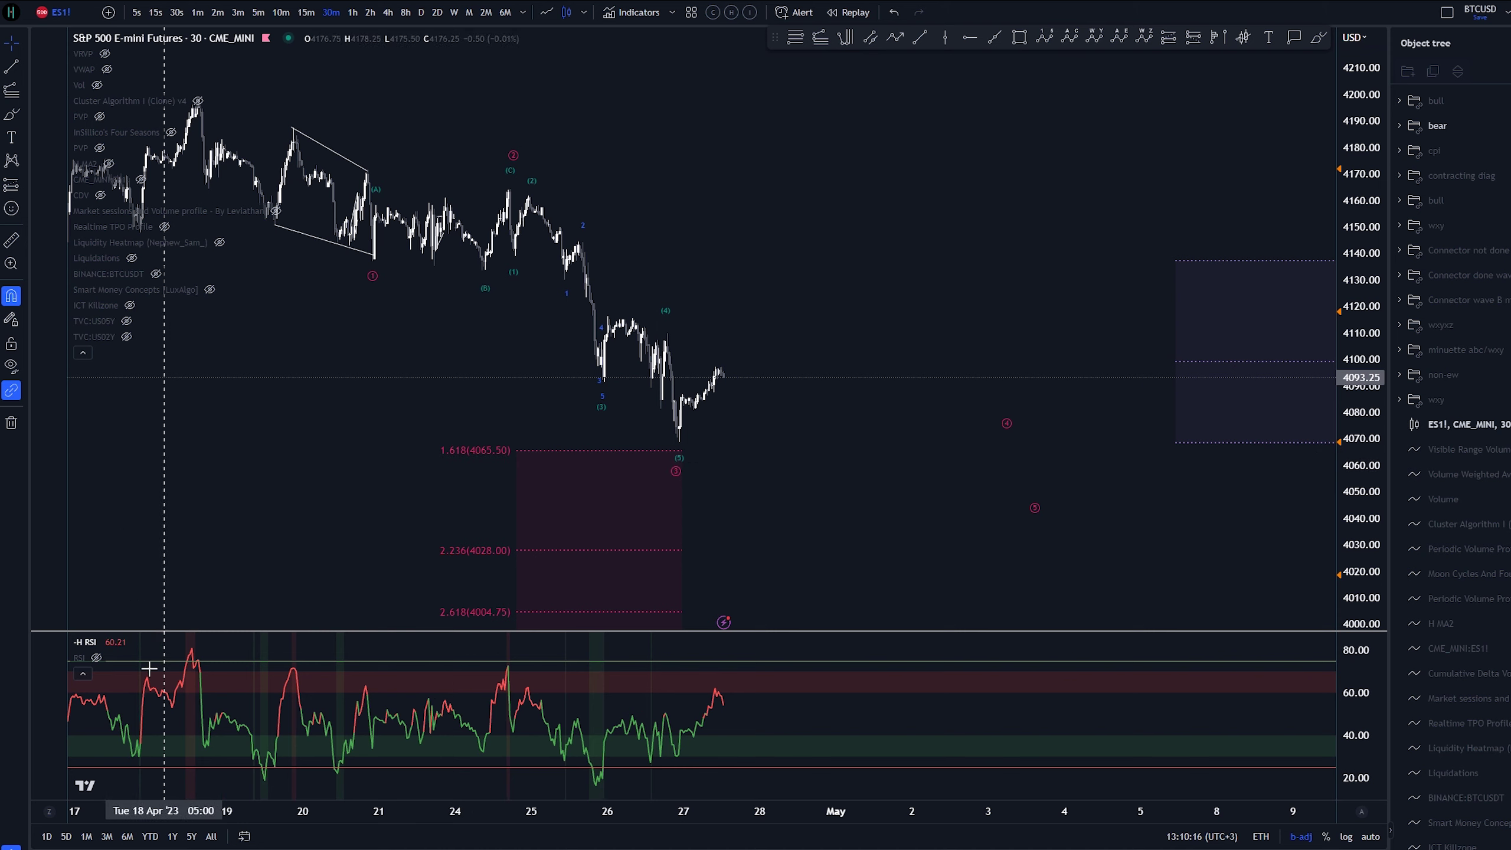
Step: Show the hidden RSI indicator beneath the price chart and hide it again
{"action": "left_click", "coordinate": [96, 657]}
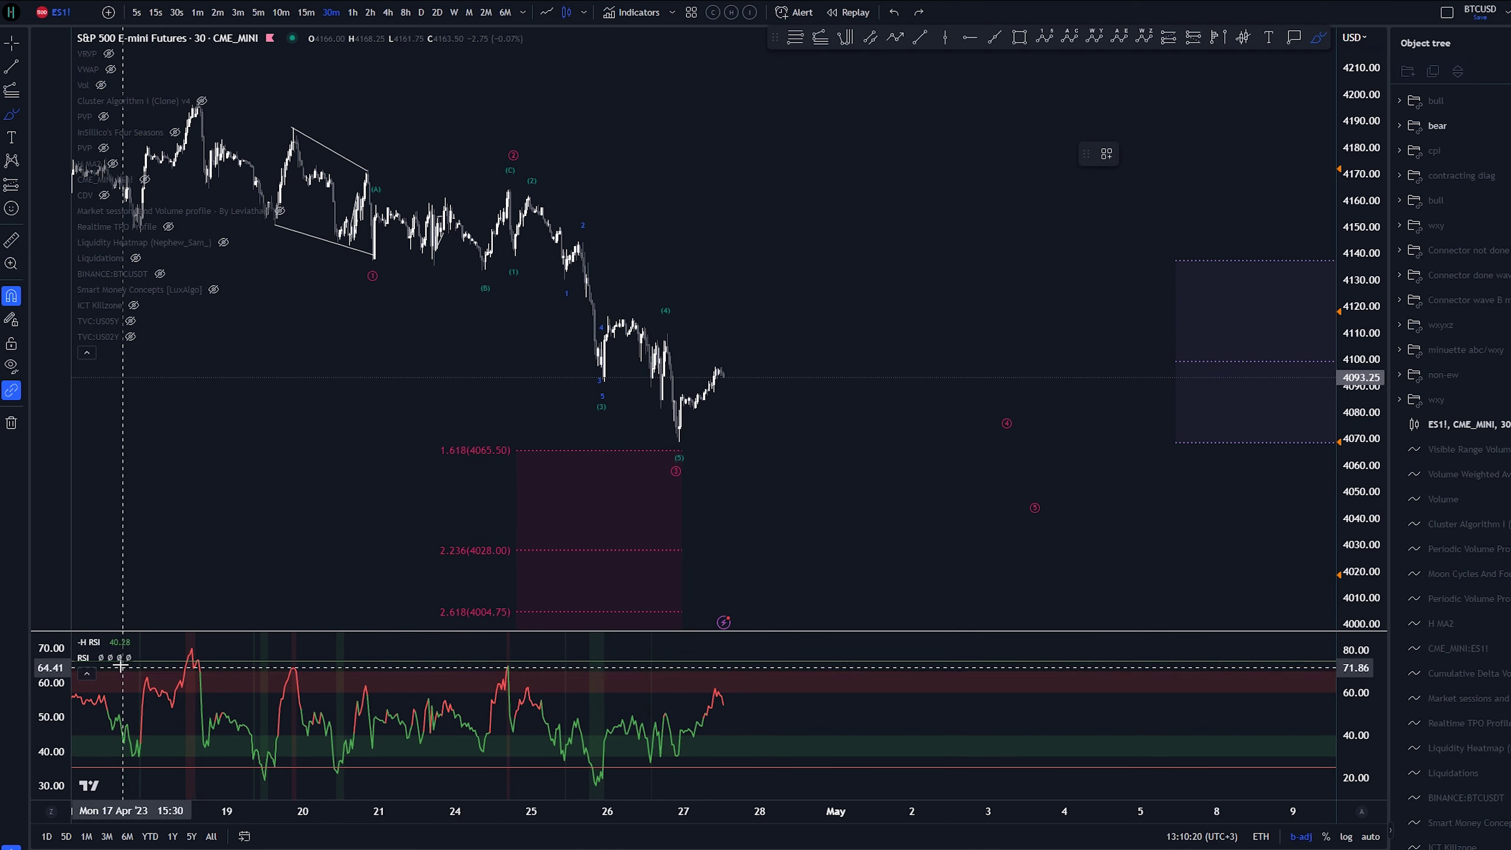
{"action": "key", "text": "ctrl+z"}
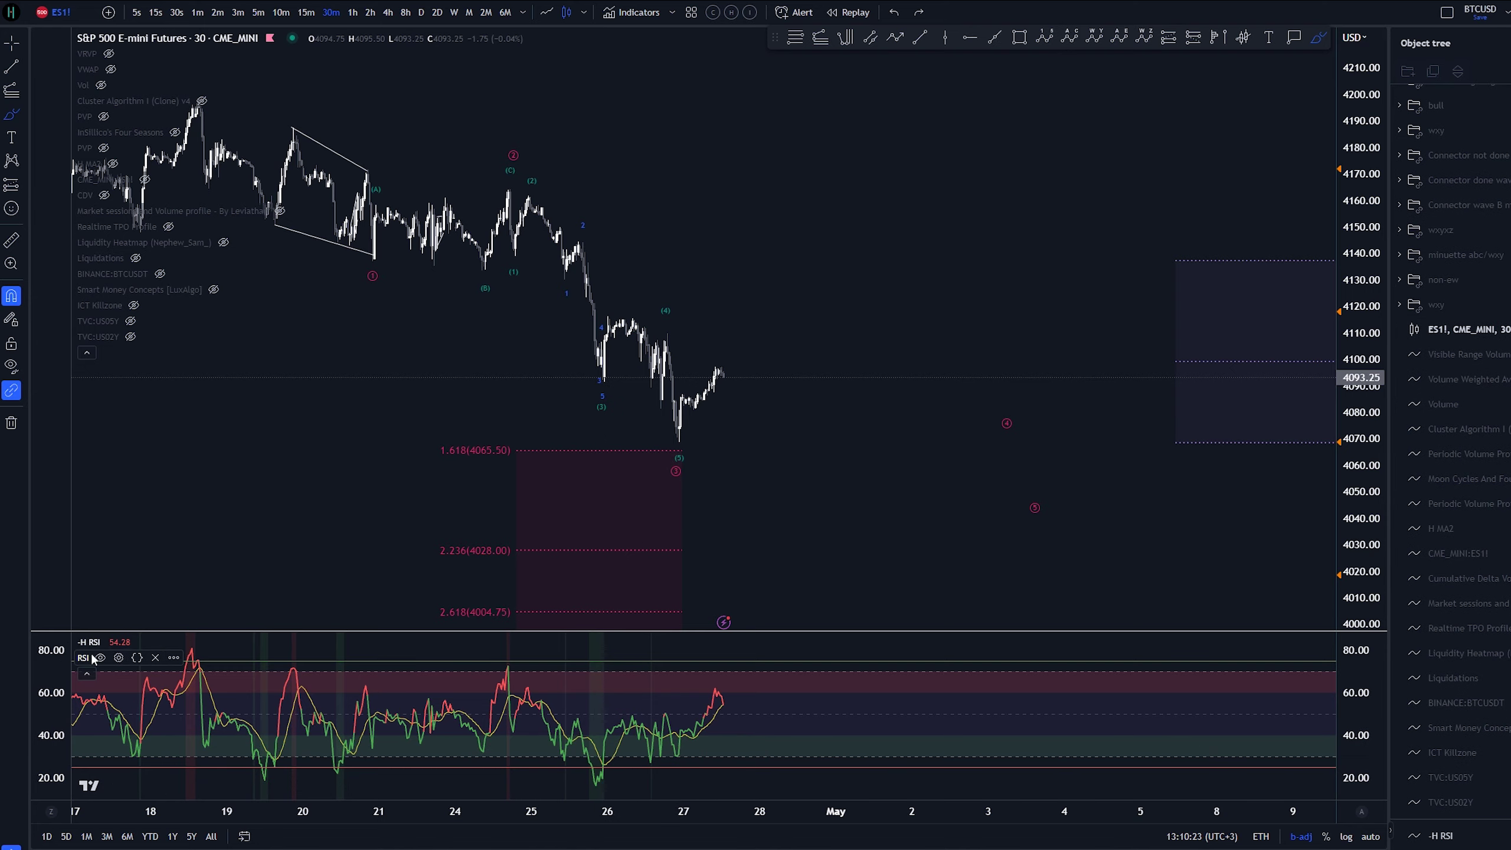
{"action": "key", "text": "ctrl+y"}
Step: Brush a rising line beneath the 26 and 27 April RSI lows and undo it
{"action": "left_click_drag", "start_coordinate": [649, 764], "coordinate": [681, 753]}
{"action": "key", "text": "ctrl+z"}
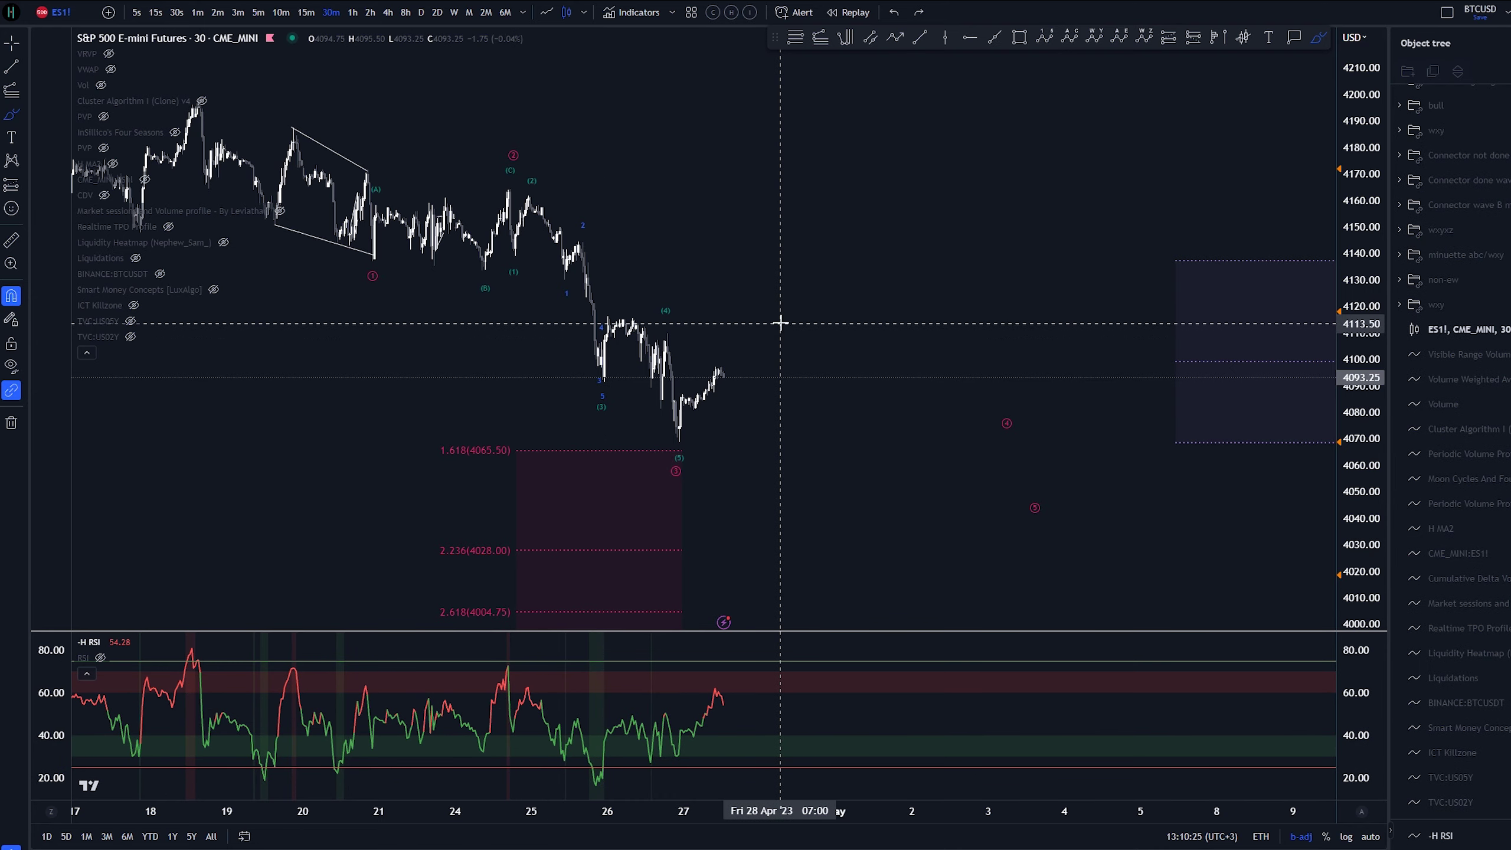
{"action": "left_click", "coordinate": [599, 782]}
{"action": "left_click", "coordinate": [709, 752]}
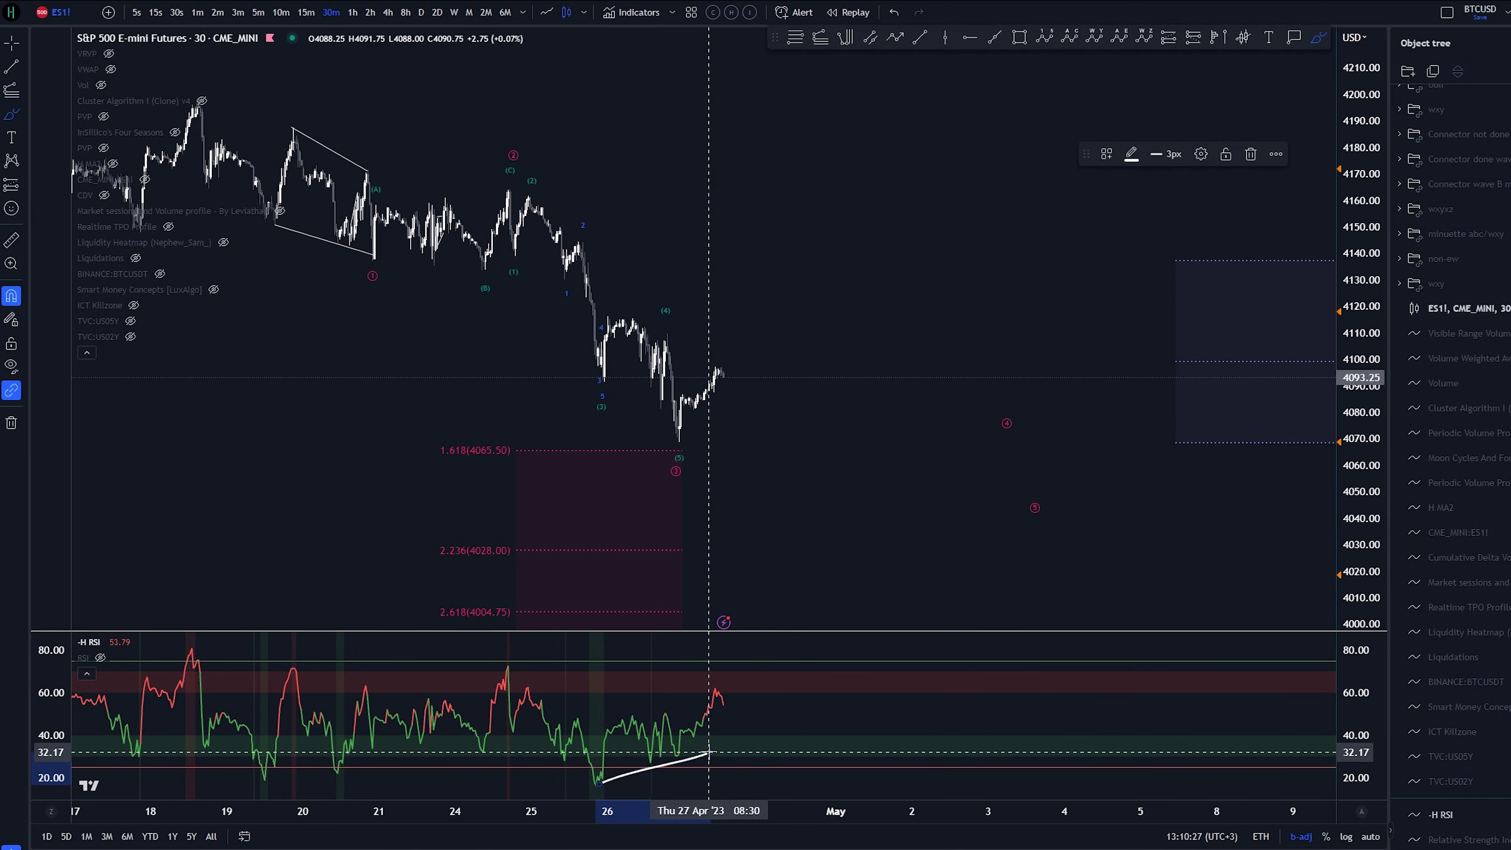
{"action": "key", "text": "ctrl+z"}
Step: Brush a horizontal line at about 4116 over the 26 April highs, circle the projected wave 4 label, and undo both marks
{"action": "scroll", "coordinate": [1052, 519], "scroll_direction": "down", "scroll_amount": 3}
{"action": "left_click_drag", "start_coordinate": [779, 472], "coordinate": [776, 472]}
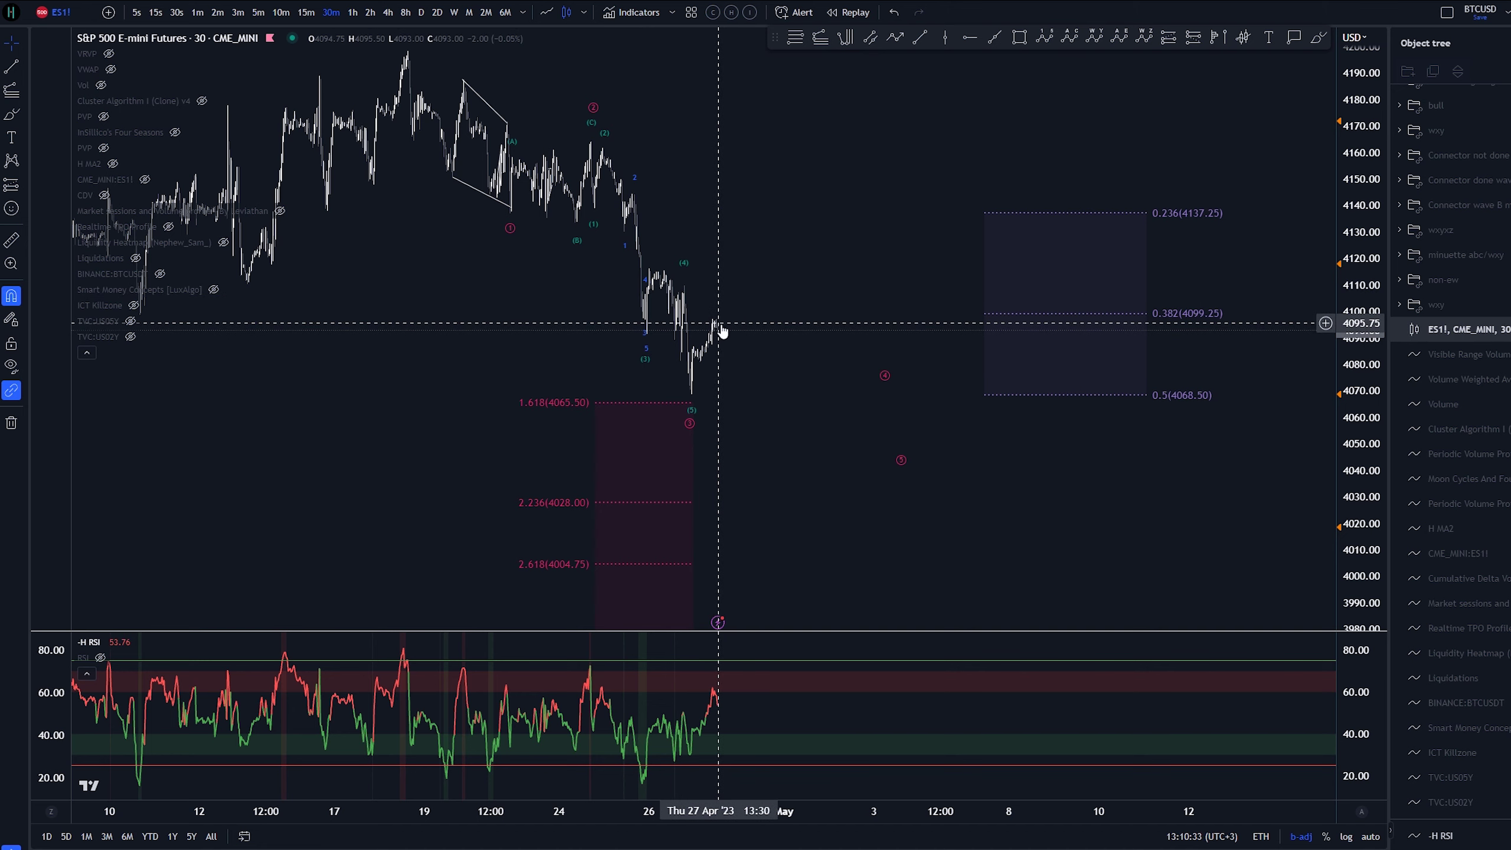
{"action": "key", "text": "alt+b"}
{"action": "left_click_drag", "start_coordinate": [695, 267], "coordinate": [627, 269]}
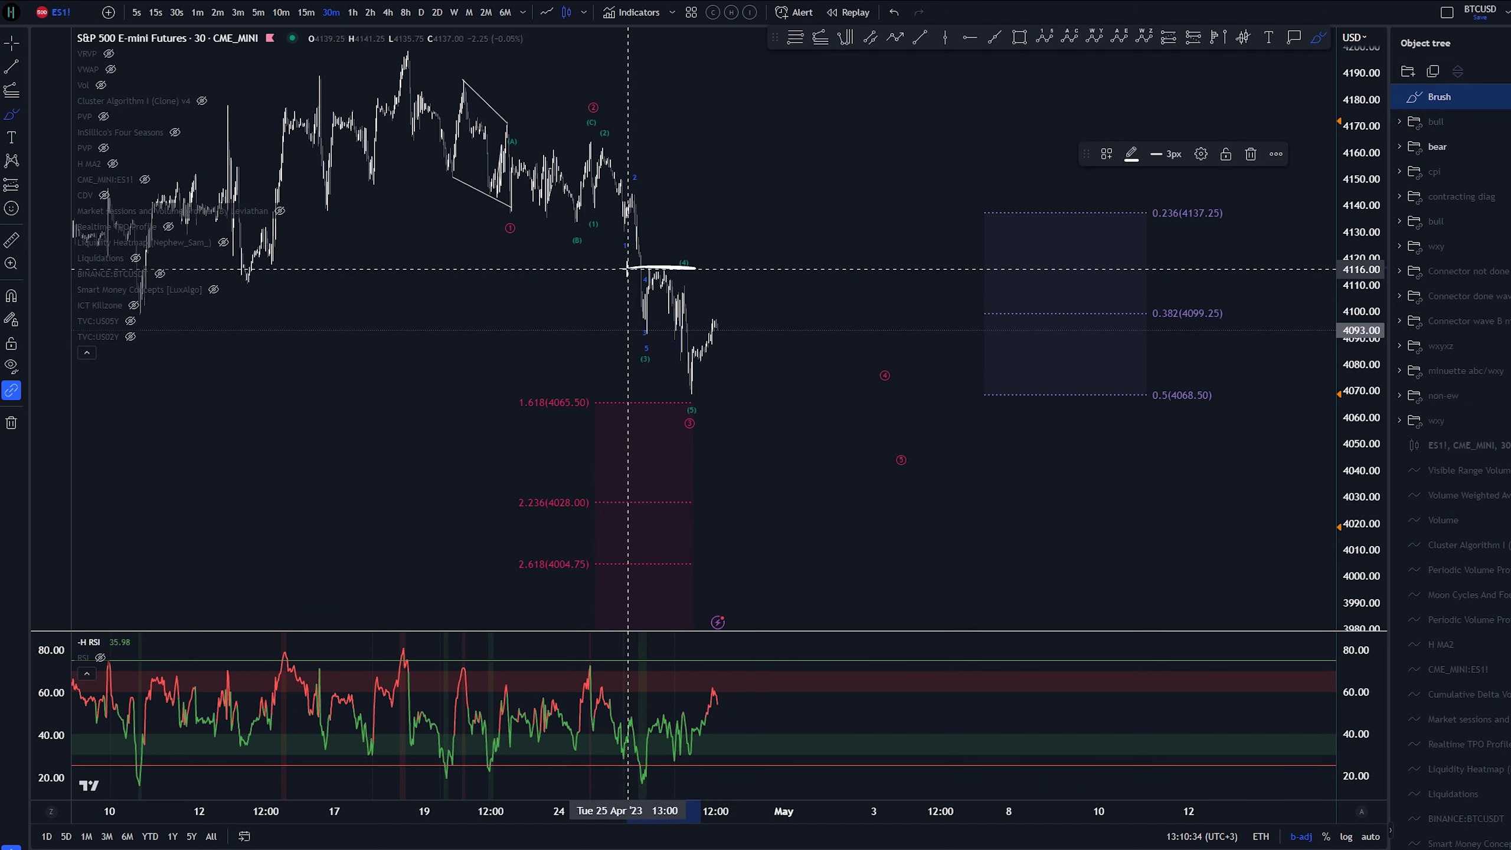
{"action": "key", "text": "ctrl+z"}
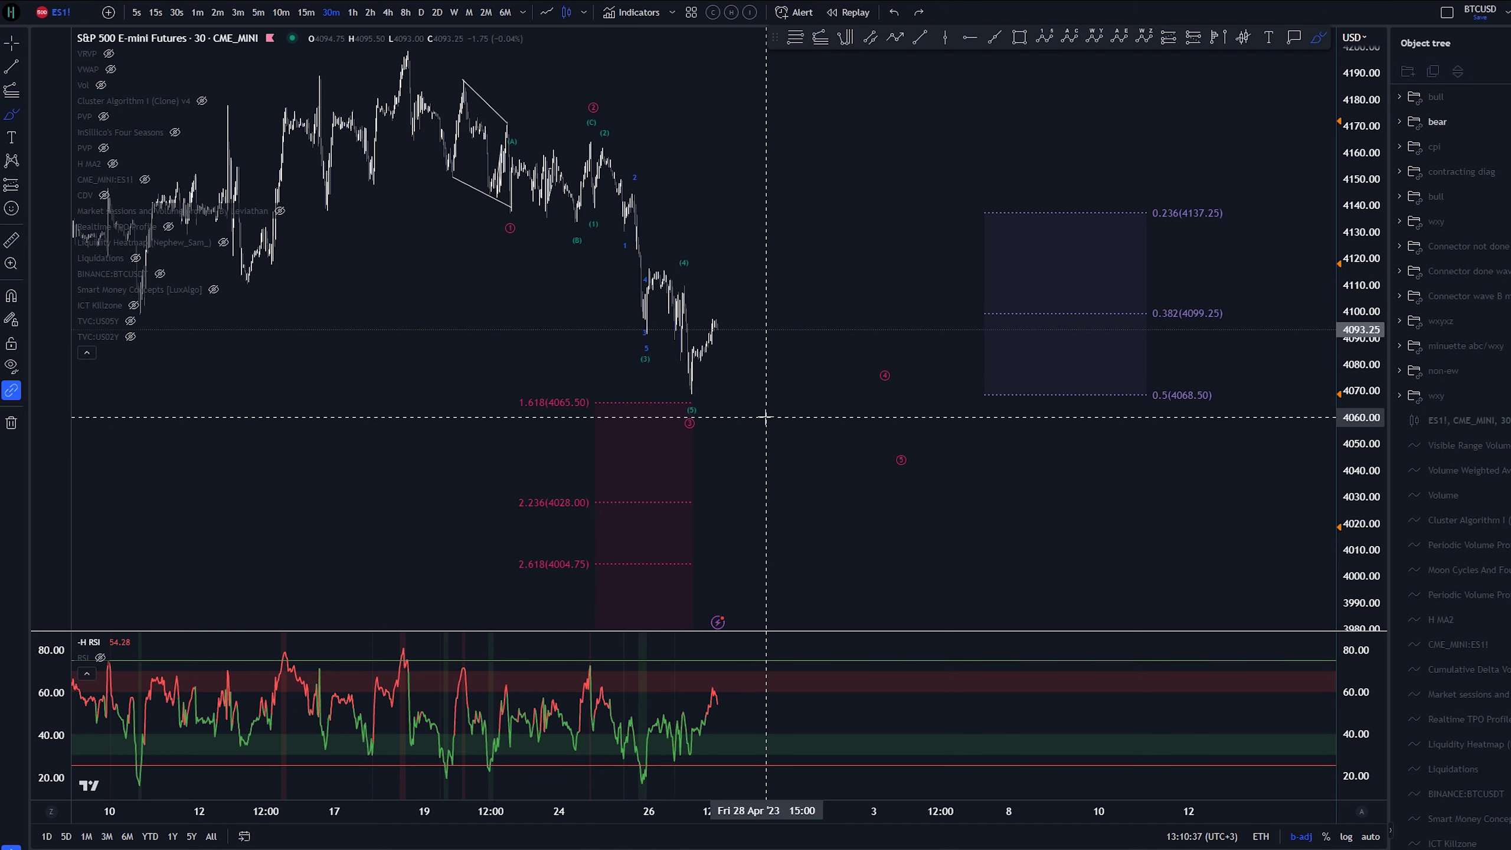
{"action": "left_click_drag", "start_coordinate": [635, 270], "coordinate": [724, 271]}
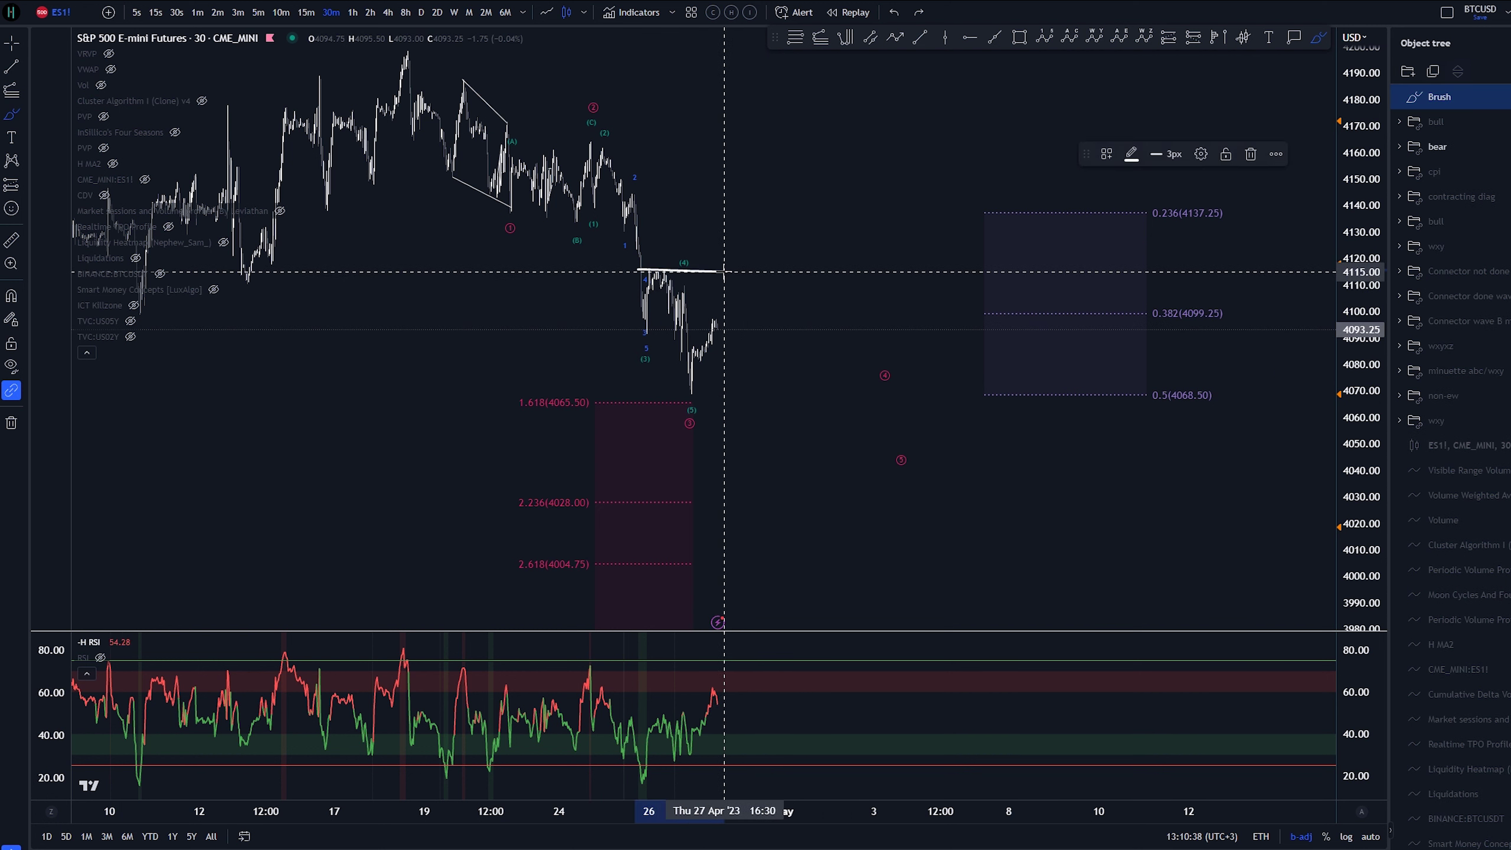
{"action": "key", "text": "ctrl+z"}
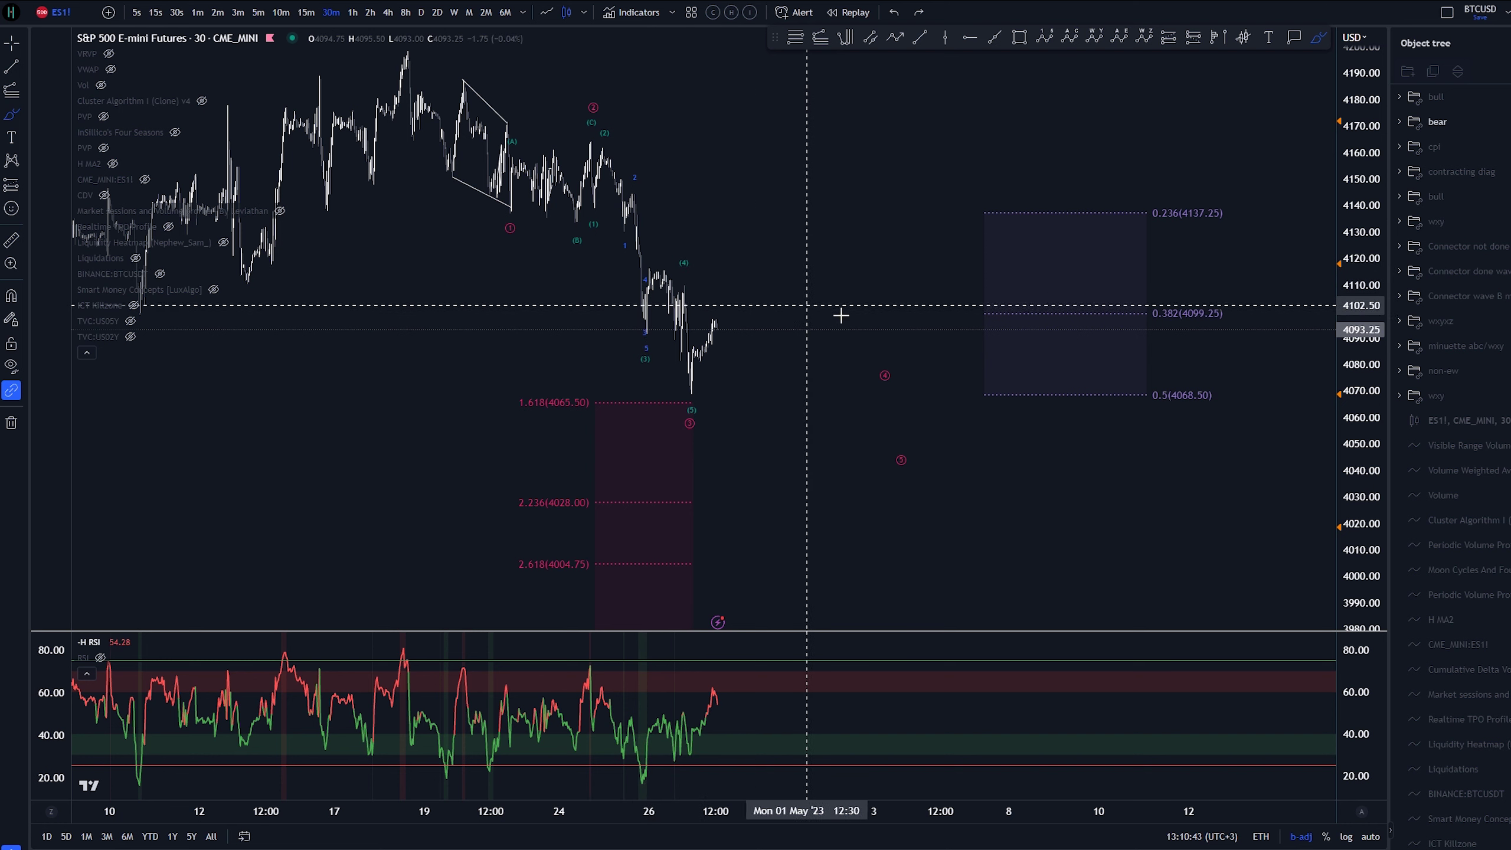
{"action": "left_click_drag", "start_coordinate": [868, 356], "coordinate": [867, 359]}
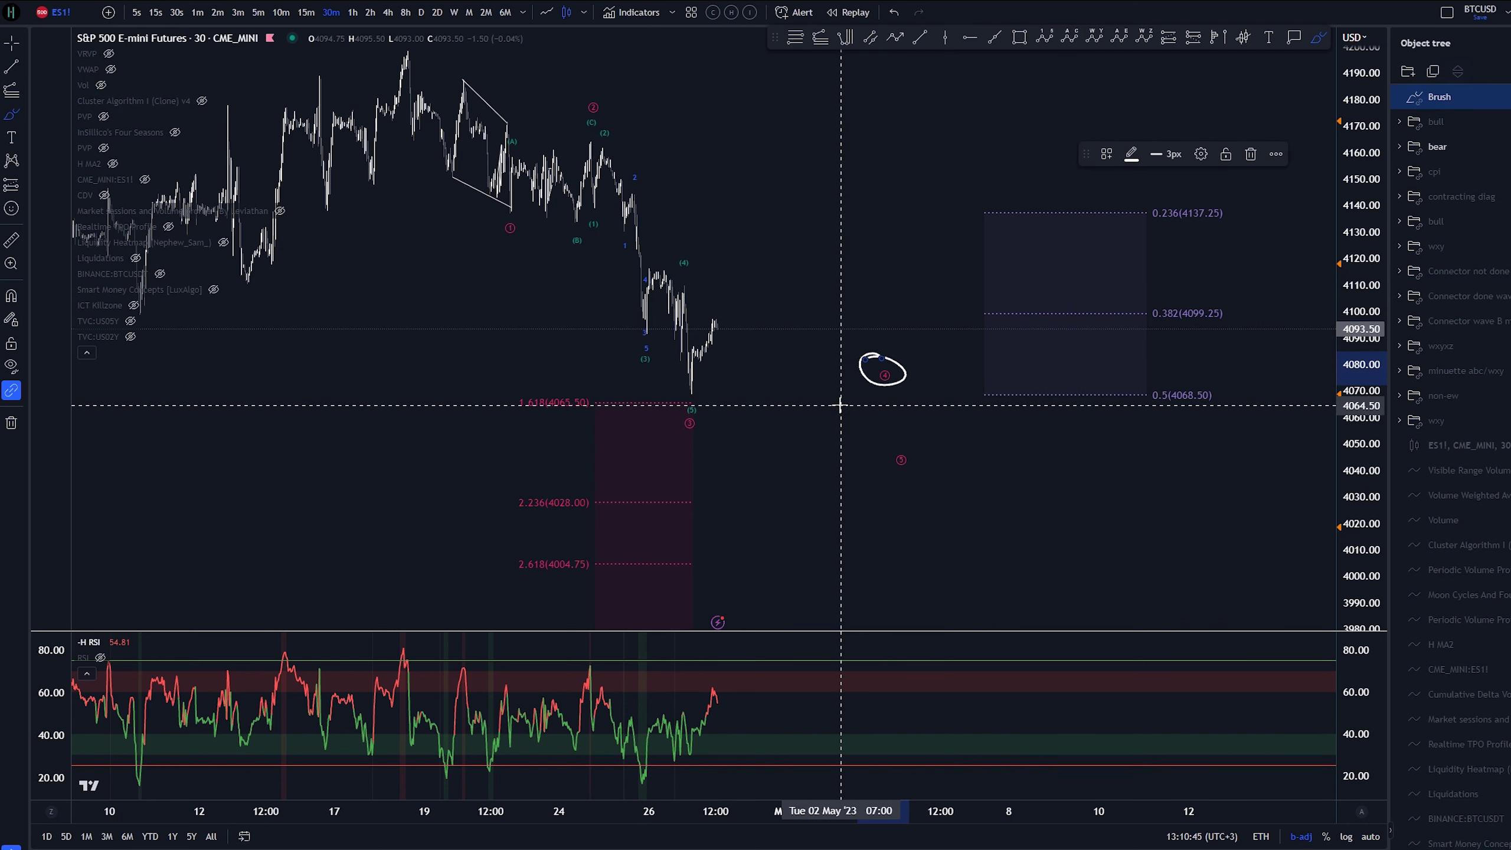
{"action": "key", "text": "ctrl+z"}
Step: Sketch a zigzag rebound from the (5) low up to about 4116 with the Brush
{"action": "left_click_drag", "start_coordinate": [691, 357], "coordinate": [709, 349]}
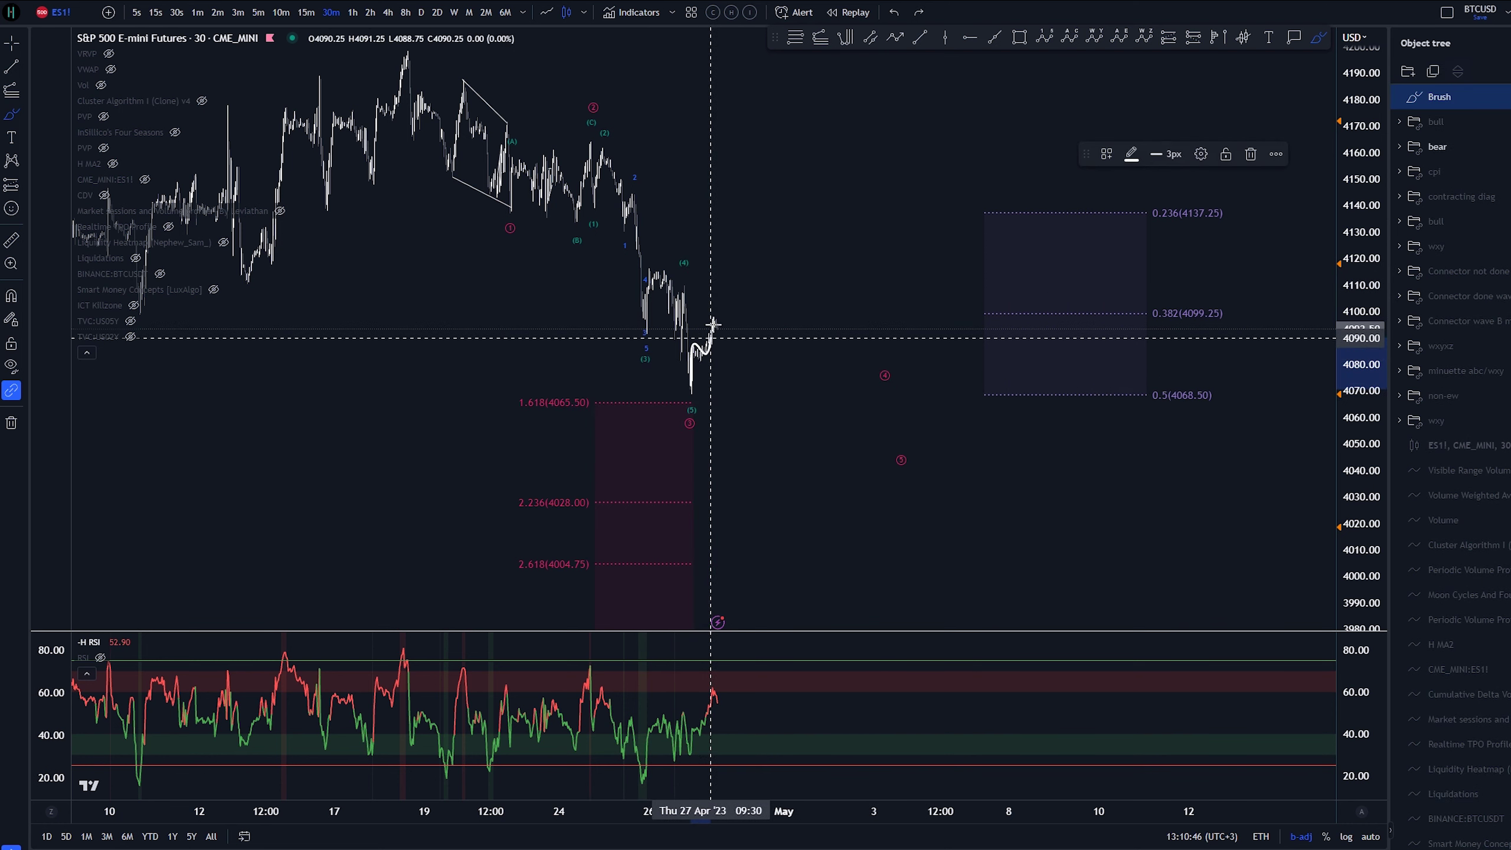
{"action": "left_click_drag", "start_coordinate": [772, 287], "coordinate": [771, 286]}
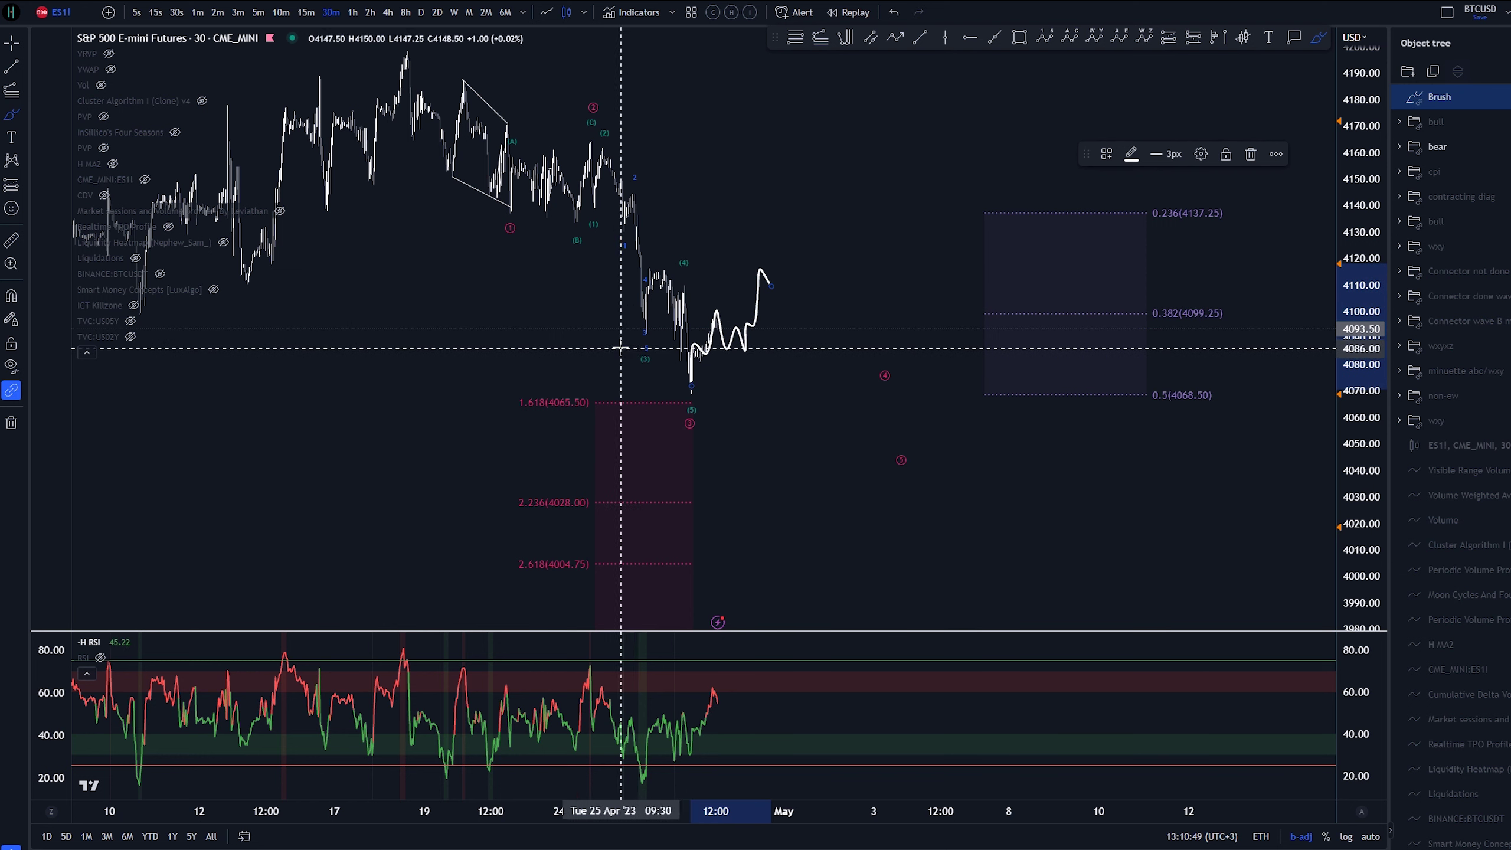
Step: Mark the 26 April highs beside the sketched rebound with short Brush lines at about 4116 and undo them
{"action": "left_click_drag", "start_coordinate": [636, 264], "coordinate": [718, 269]}
{"action": "key", "text": "ctrl+z"}
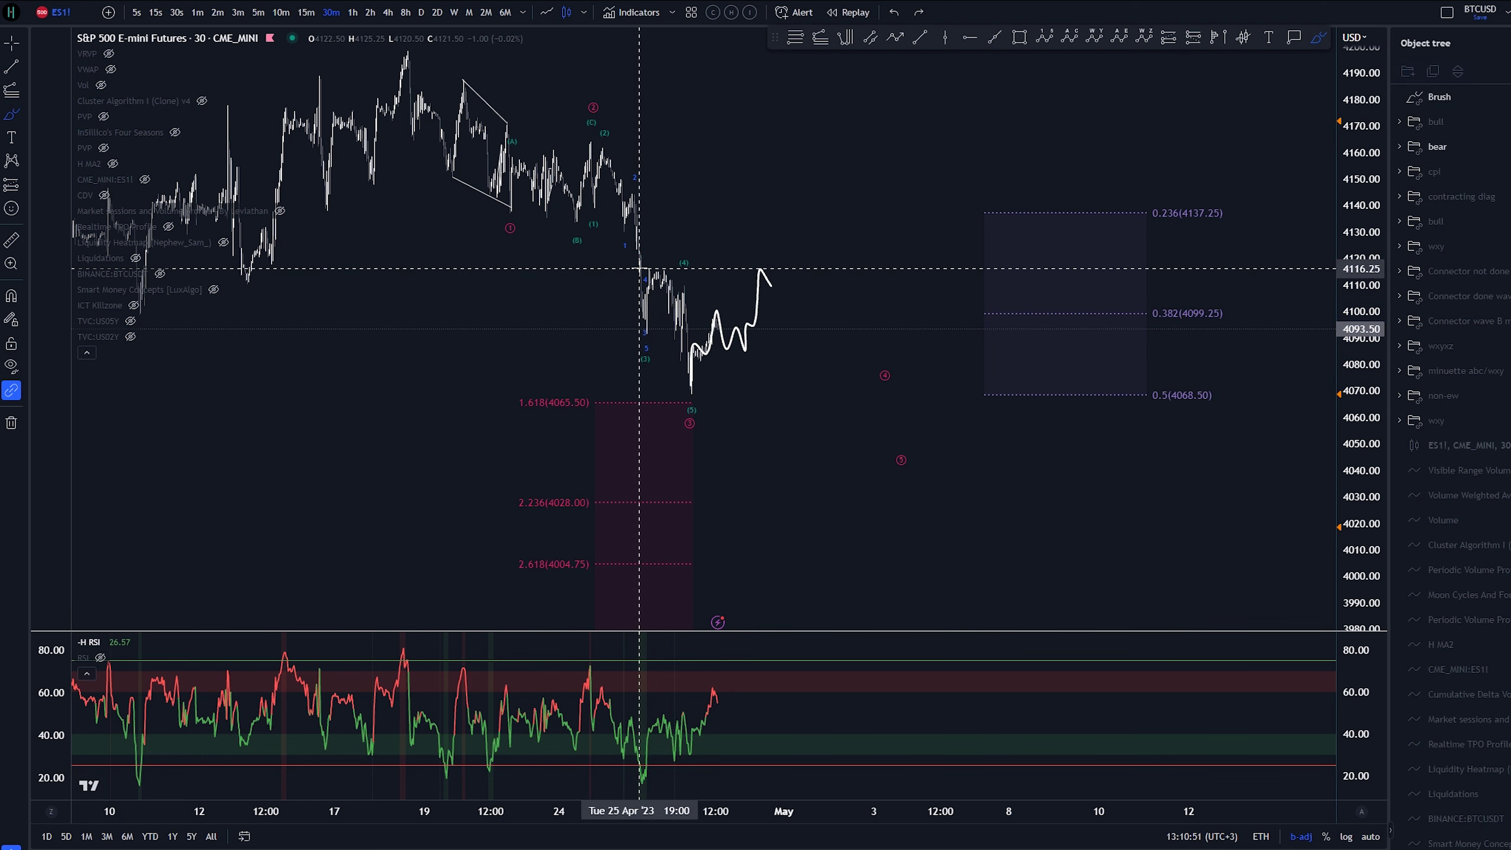
{"action": "scroll", "coordinate": [700, 269], "scroll_direction": "up", "scroll_amount": 3}
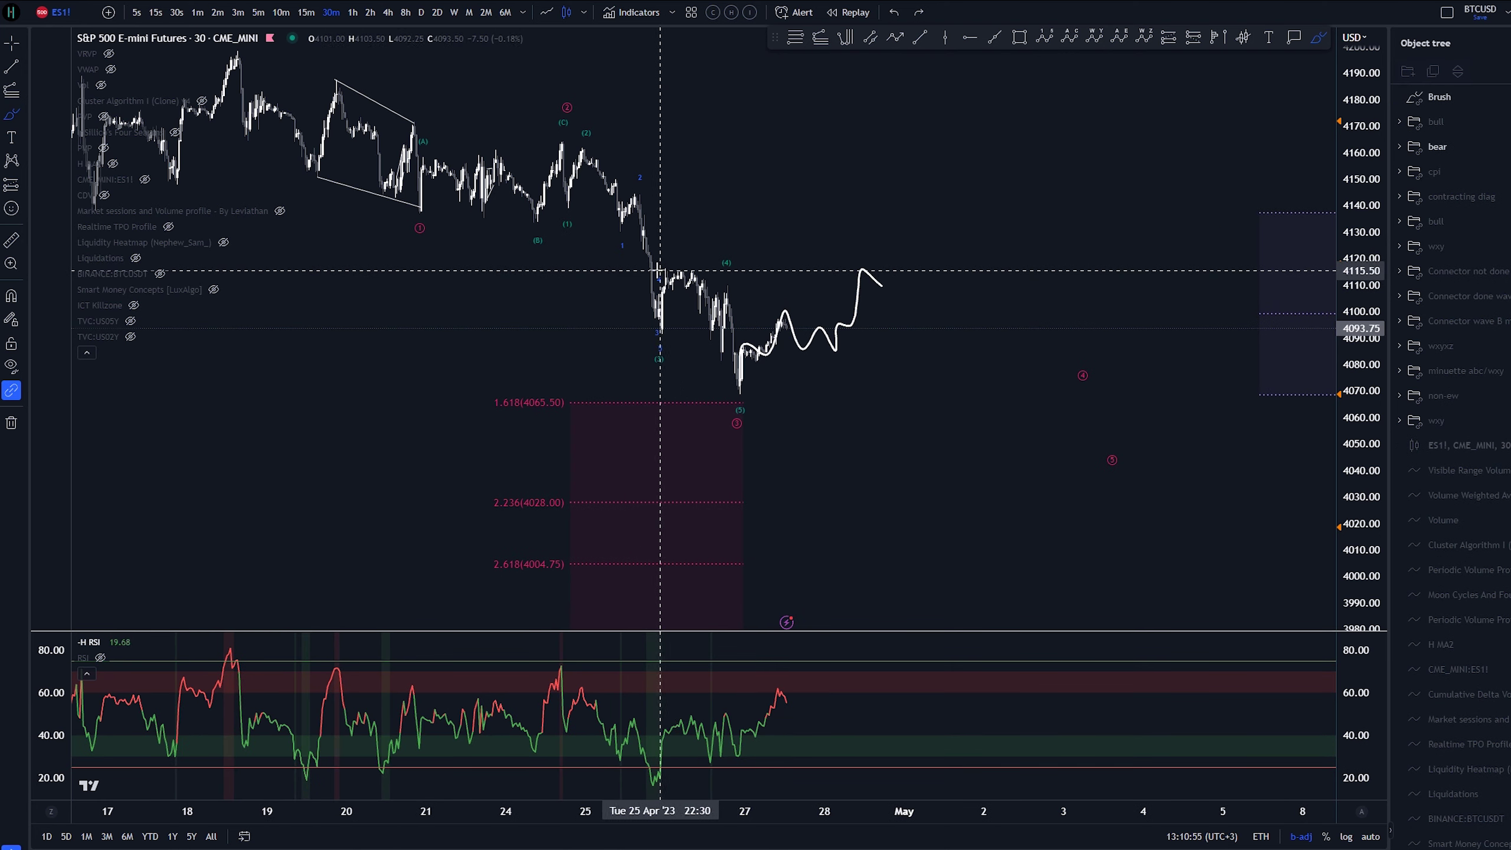
{"action": "left_click_drag", "start_coordinate": [661, 268], "coordinate": [700, 266]}
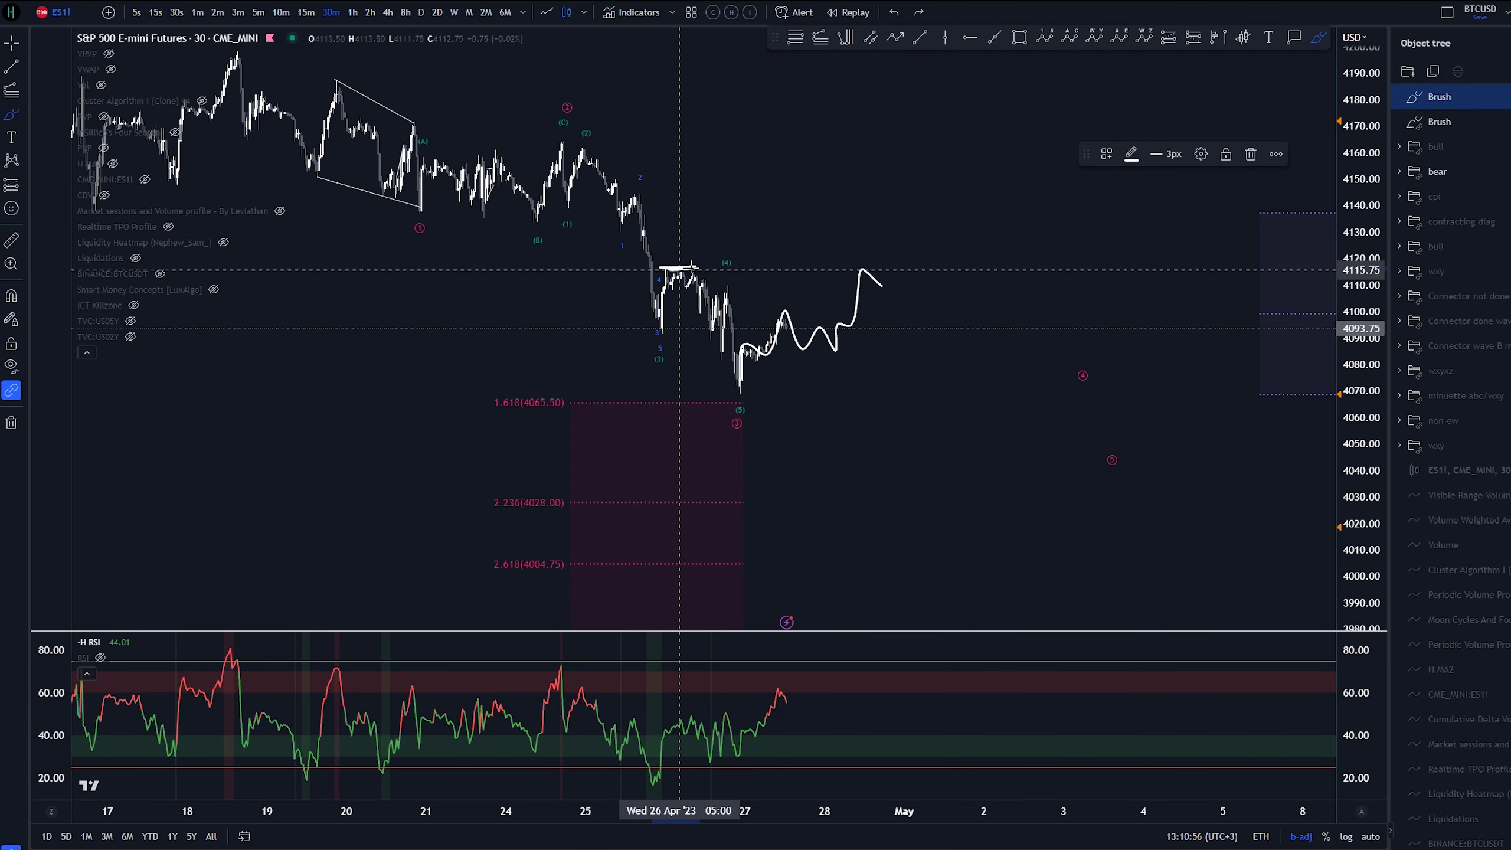
{"action": "key", "text": "ctrl+z"}
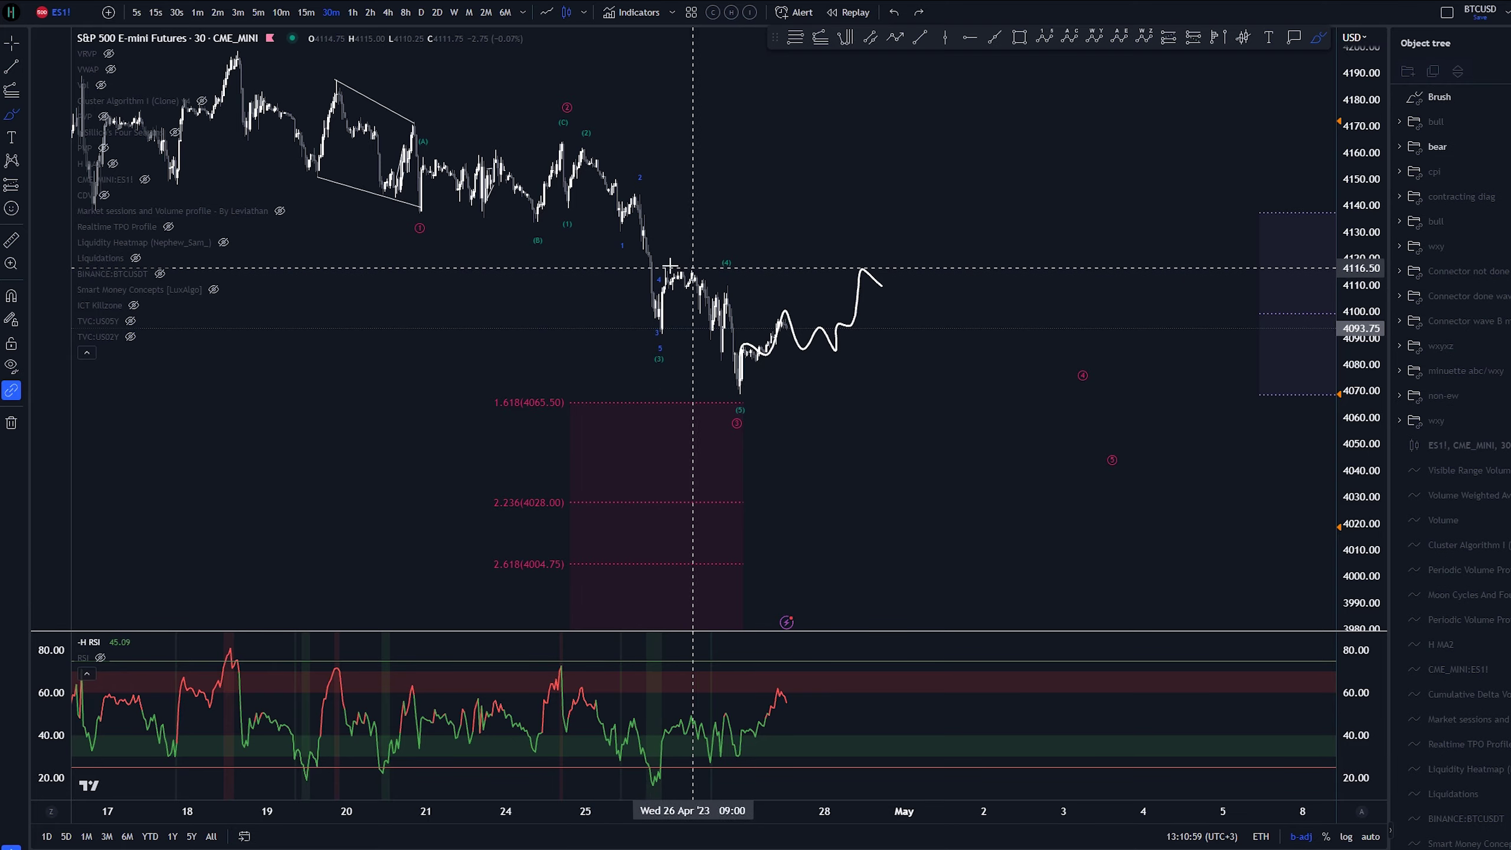
Step: Draw a Fib Retracement from the wave 2 high at 4164.00 to the (5) low at 4068.75
{"action": "scroll", "coordinate": [690, 266], "scroll_direction": "down", "scroll_amount": 2}
{"action": "scroll", "coordinate": [1045, 445], "scroll_direction": "down", "scroll_amount": 2}
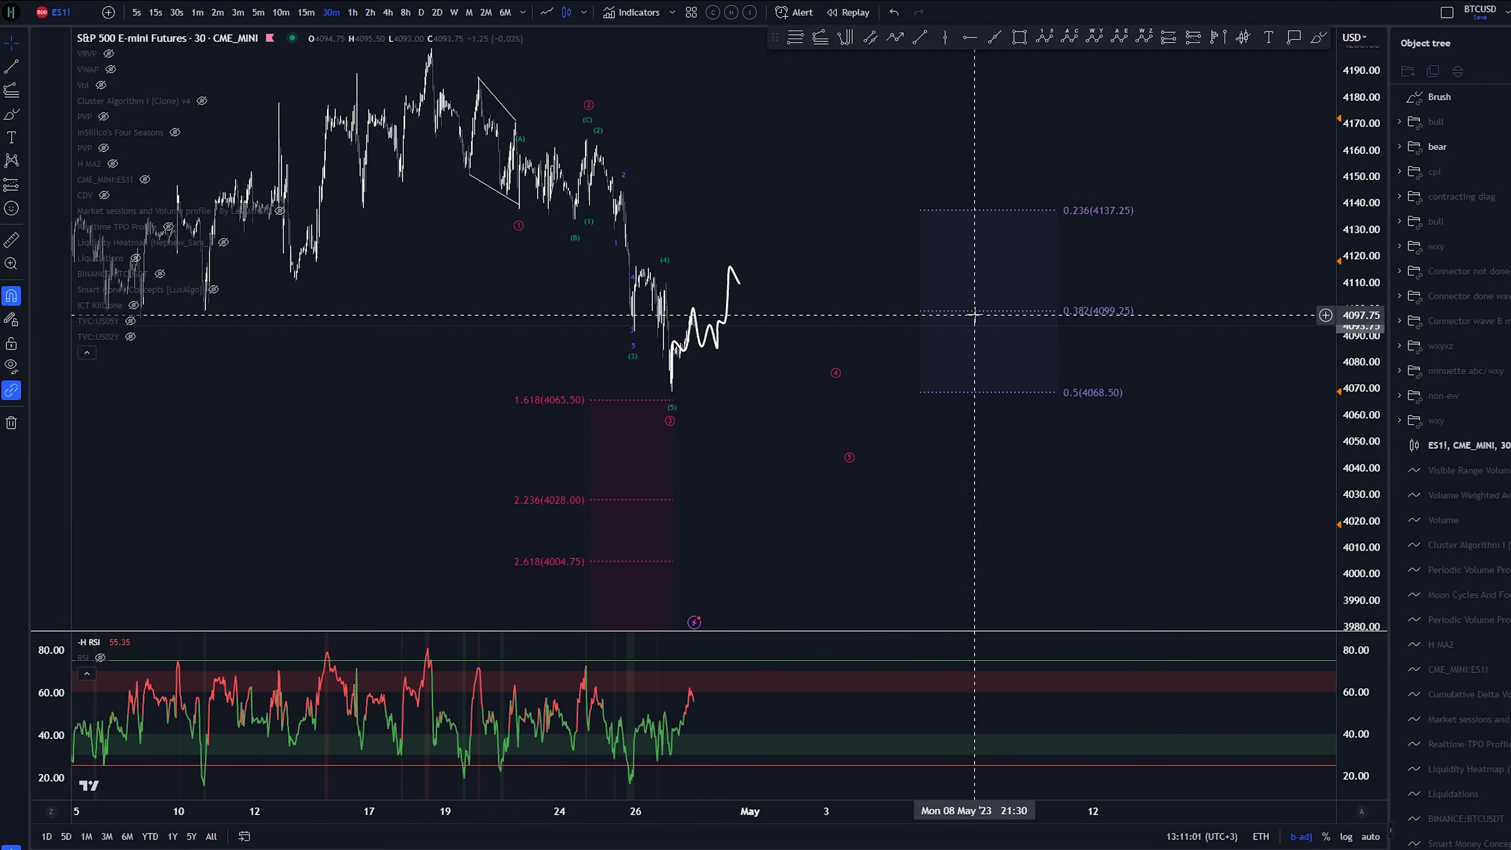
{"action": "scroll", "coordinate": [981, 301], "scroll_direction": "down", "scroll_amount": 2}
{"action": "left_click_drag", "start_coordinate": [915, 178], "coordinate": [779, 195]}
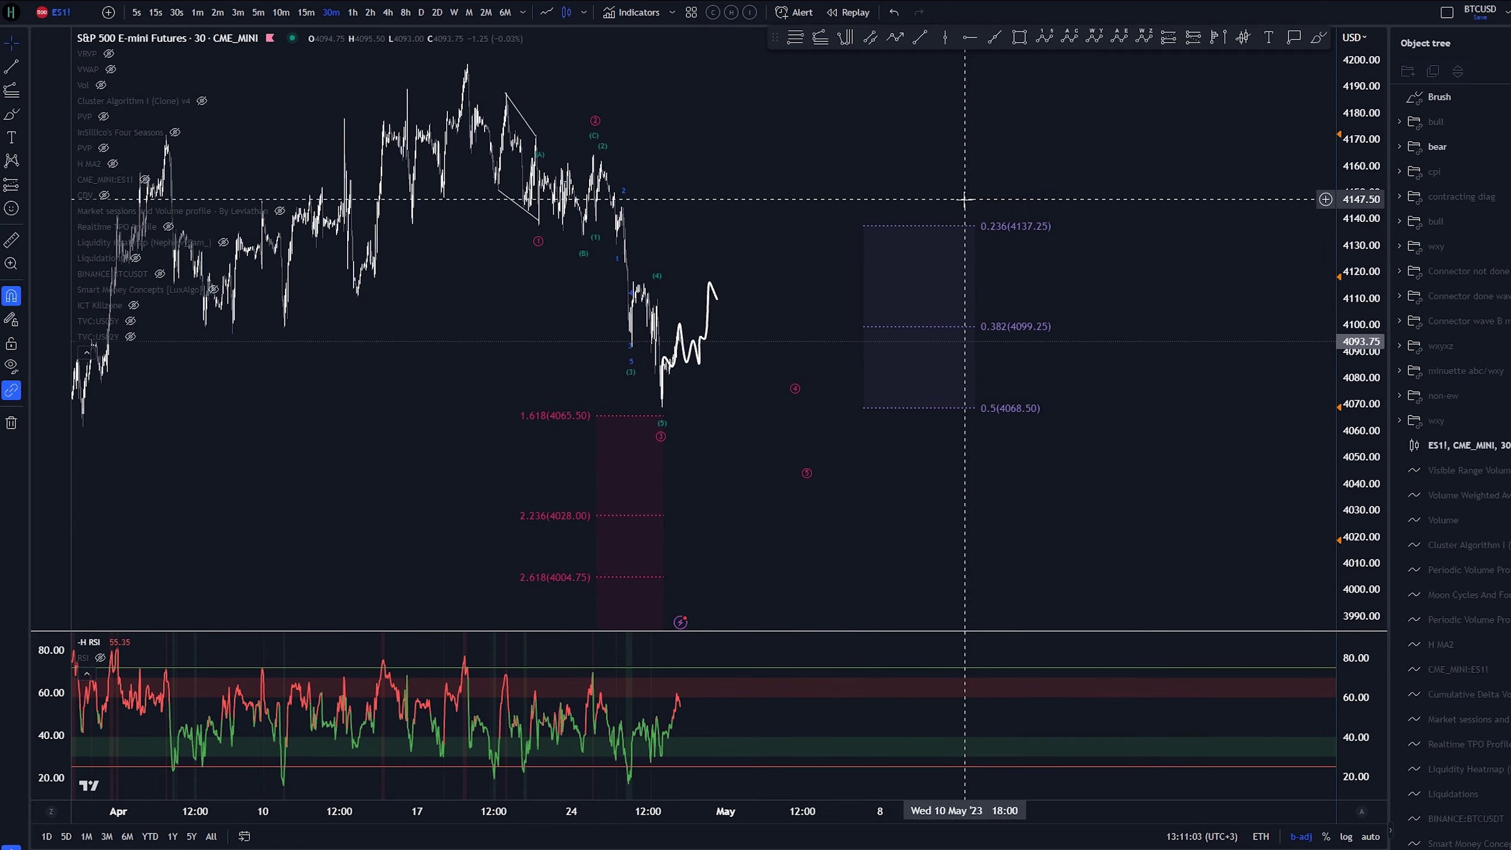
{"action": "left_click_drag", "start_coordinate": [964, 200], "coordinate": [1040, 188]}
{"action": "key", "text": "alt+f"}
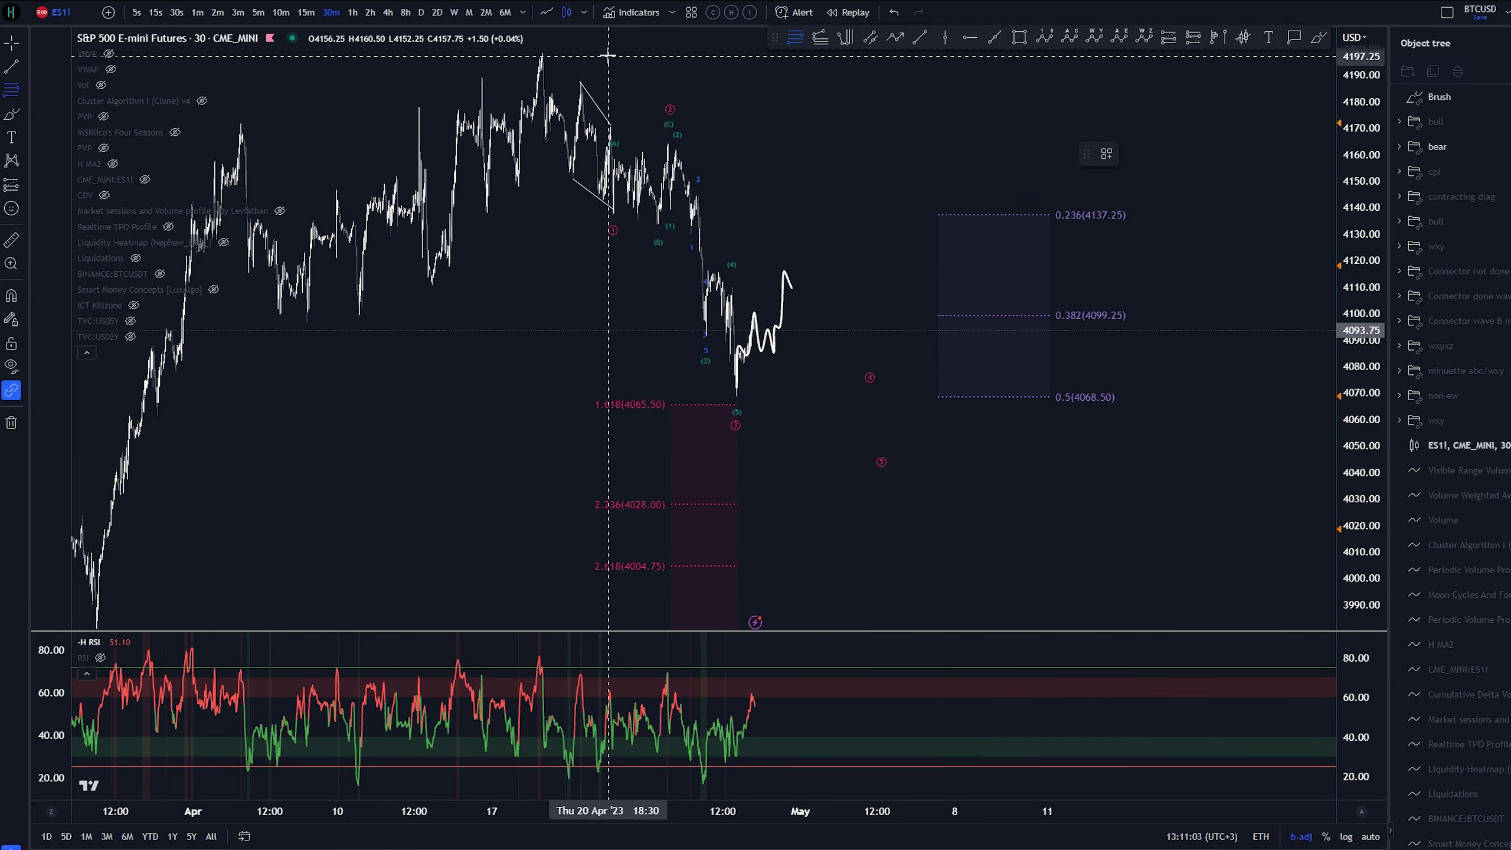
{"action": "left_click", "coordinate": [726, 144]}
{"action": "scroll", "coordinate": [824, 387], "scroll_direction": "up", "scroll_amount": 3}
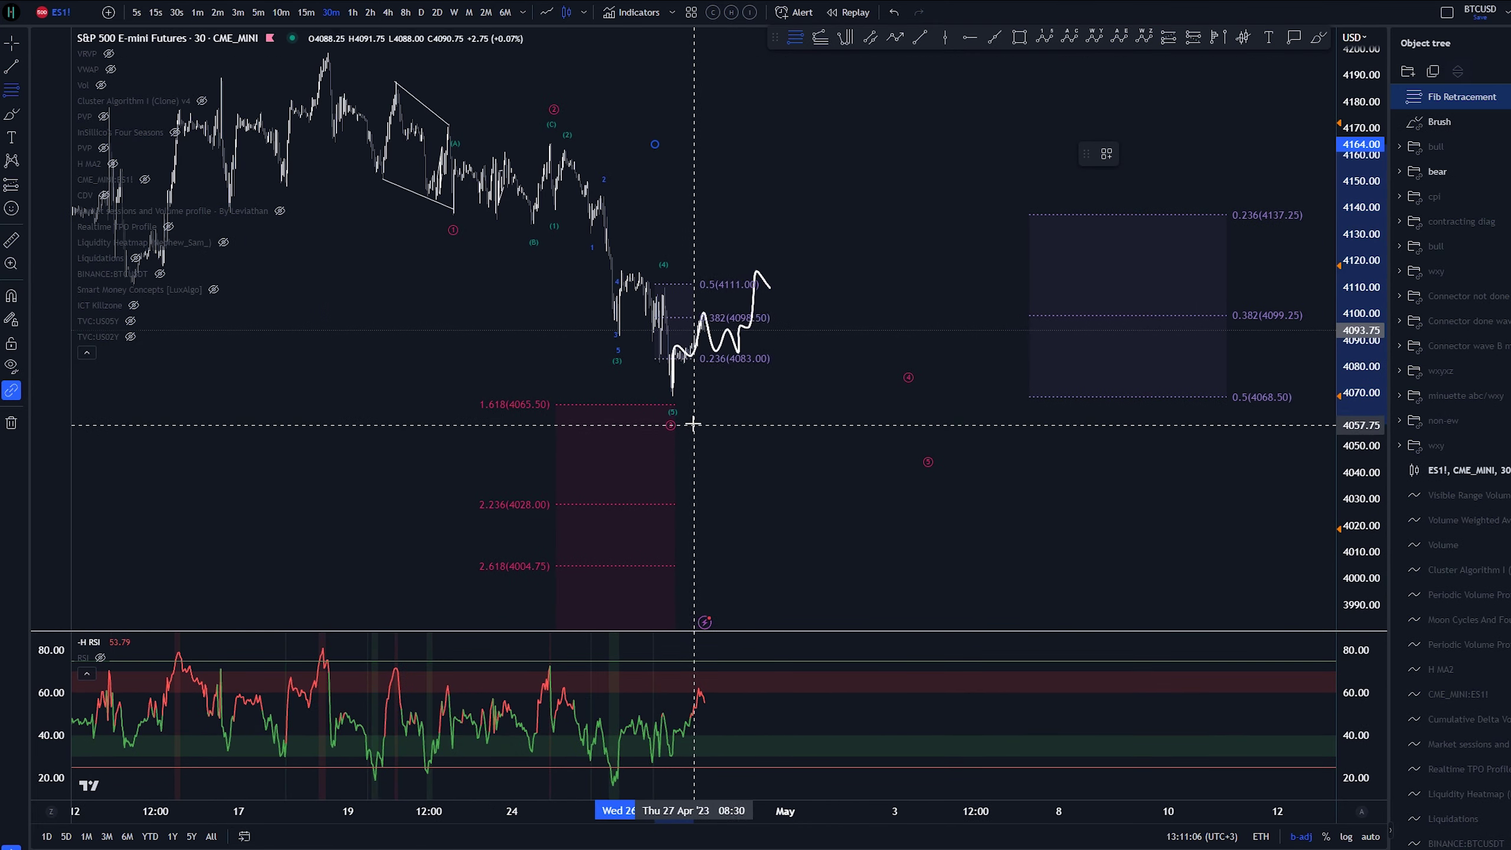
{"action": "left_click", "coordinate": [673, 396]}
Step: Move the new Fib Retracement just beyond the end of the sketched rebound and recolour it pink
{"action": "mouse_move", "coordinate": [713, 309]}
{"action": "left_mouse_down"}
{"action": "mouse_move", "coordinate": [808, 277]}
{"action": "mouse_move", "coordinate": [773, 273]}
{"action": "mouse_move", "coordinate": [856, 277]}
{"action": "left_mouse_up"}
{"action": "key", "text": "alt+b"}
{"action": "key", "text": "ctrl+z"}
{"action": "left_click", "coordinate": [850, 274]}
{"action": "left_click", "coordinate": [1132, 154]}
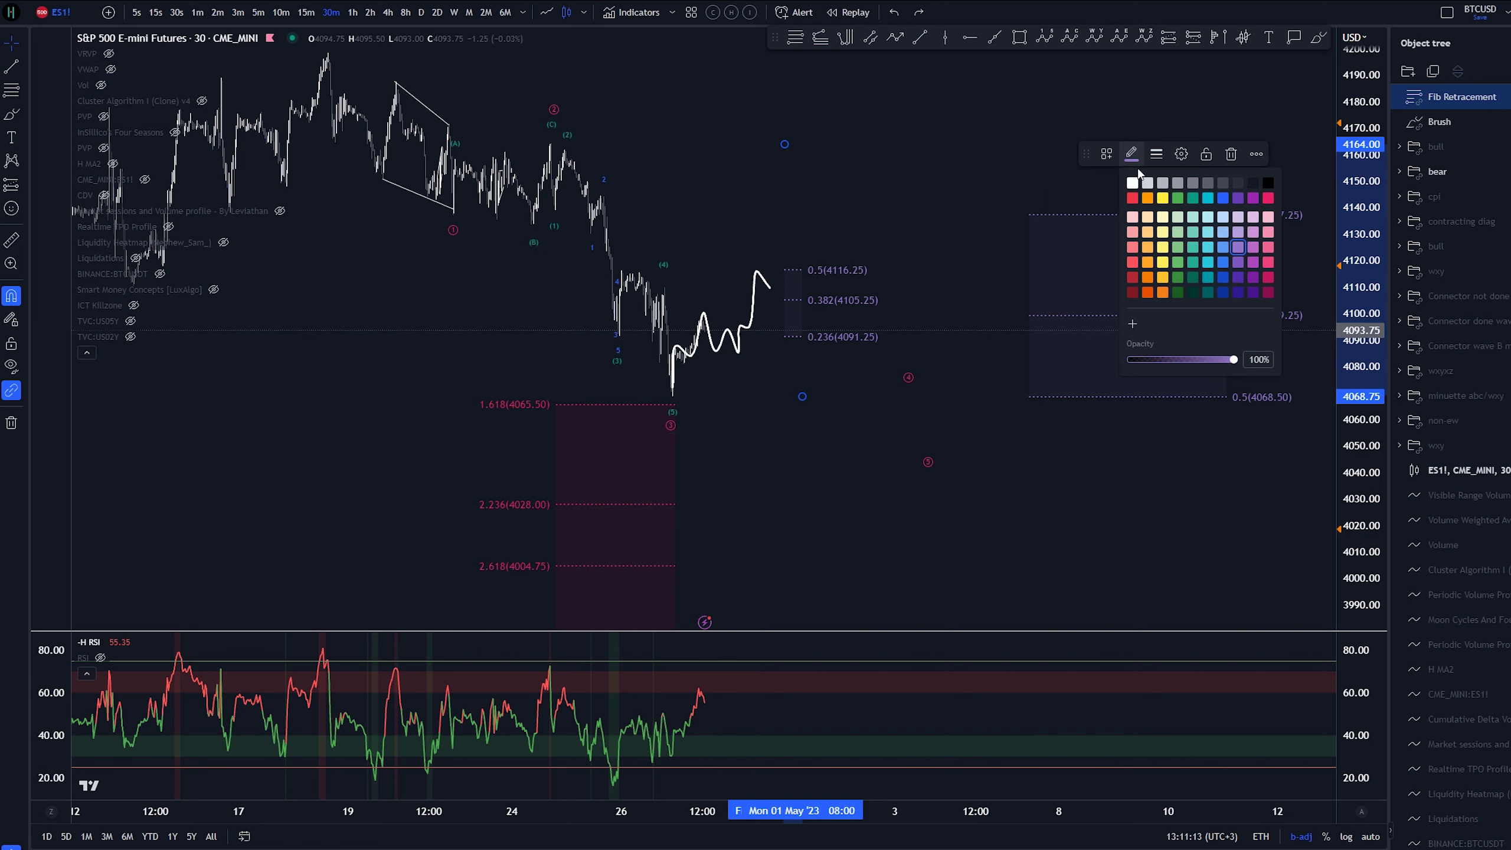
{"action": "left_click", "coordinate": [1268, 199]}
Step: Brush possible sideways continuations above the new 0.5 retracement level and undo them
{"action": "key", "text": "alt+b"}
{"action": "left_click_drag", "start_coordinate": [780, 270], "coordinate": [782, 261]}
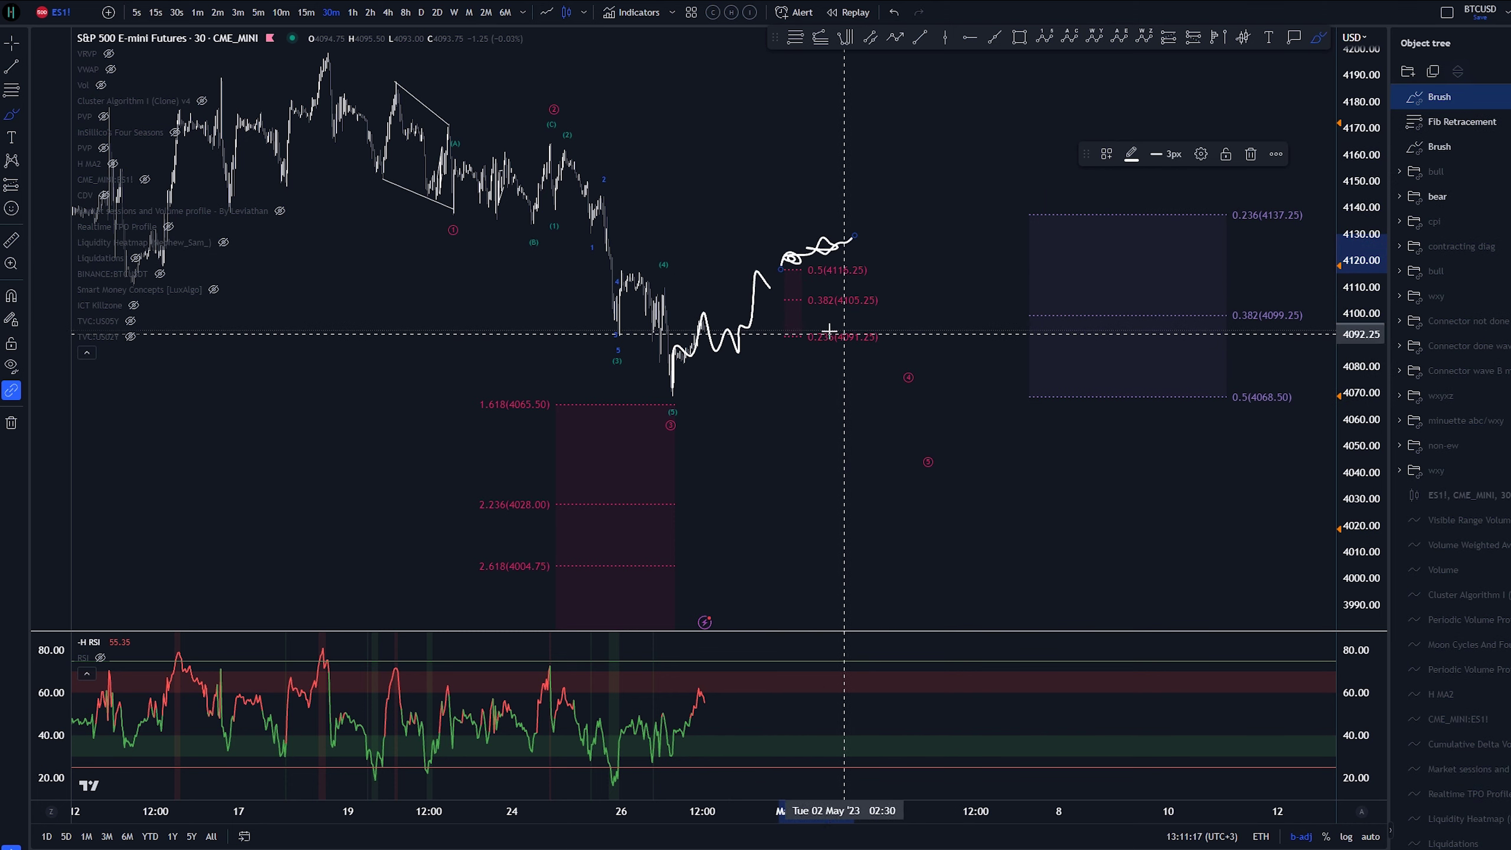
{"action": "key", "text": "ctrl+z"}
{"action": "left_click_drag", "start_coordinate": [754, 279], "coordinate": [776, 280]}
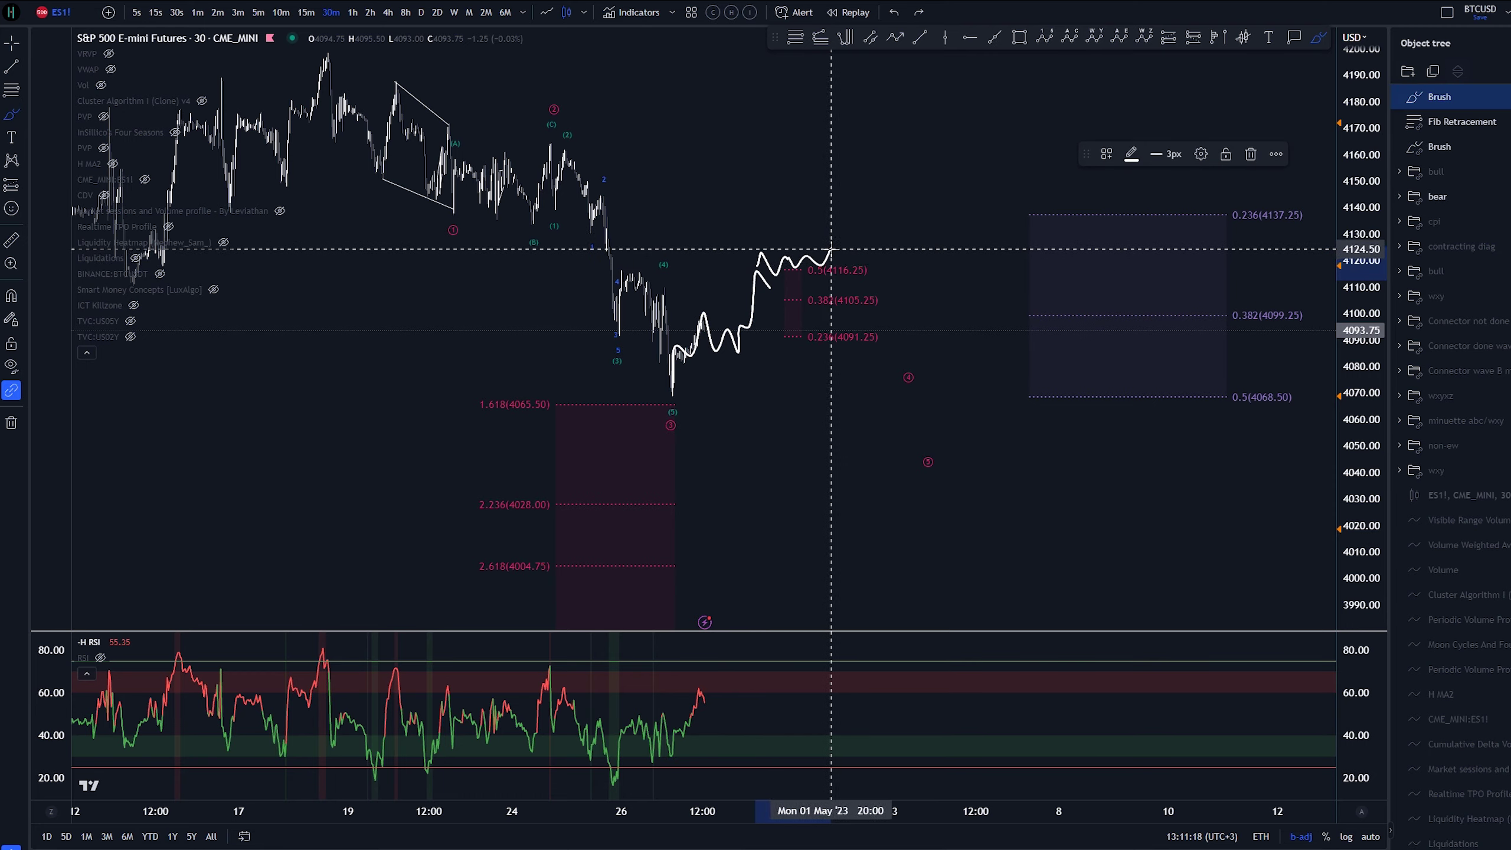
{"action": "key", "text": "ctrl+z"}
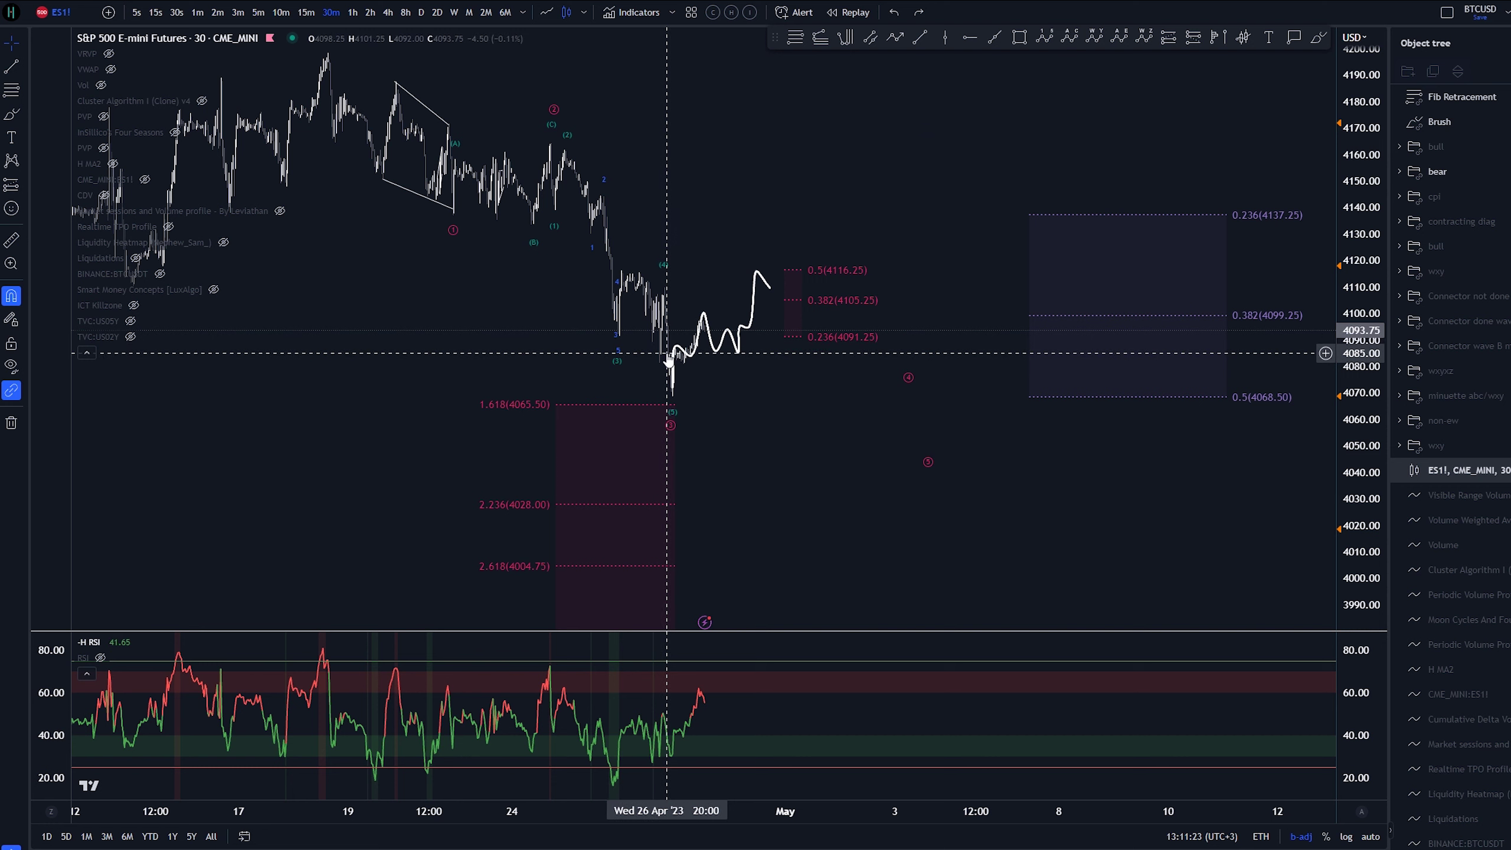
Step: Move the new Fib Retracement and the Brush sketch into the bear group
{"action": "left_click", "coordinate": [806, 299]}
{"action": "left_click", "coordinate": [1435, 122], "text": "ctrl"}
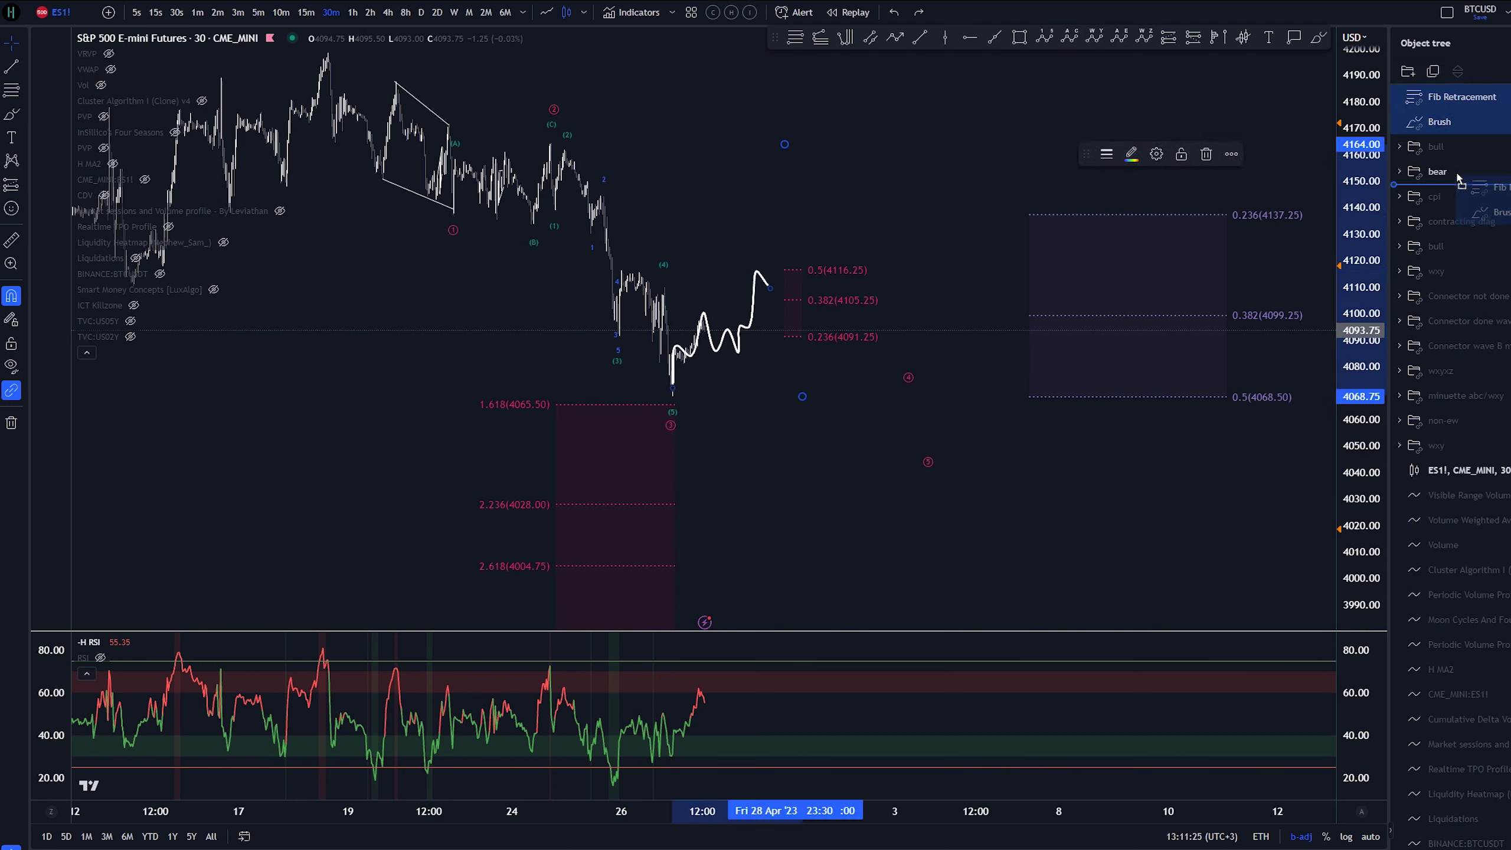
{"action": "left_click_drag", "start_coordinate": [1457, 179], "coordinate": [1457, 180]}
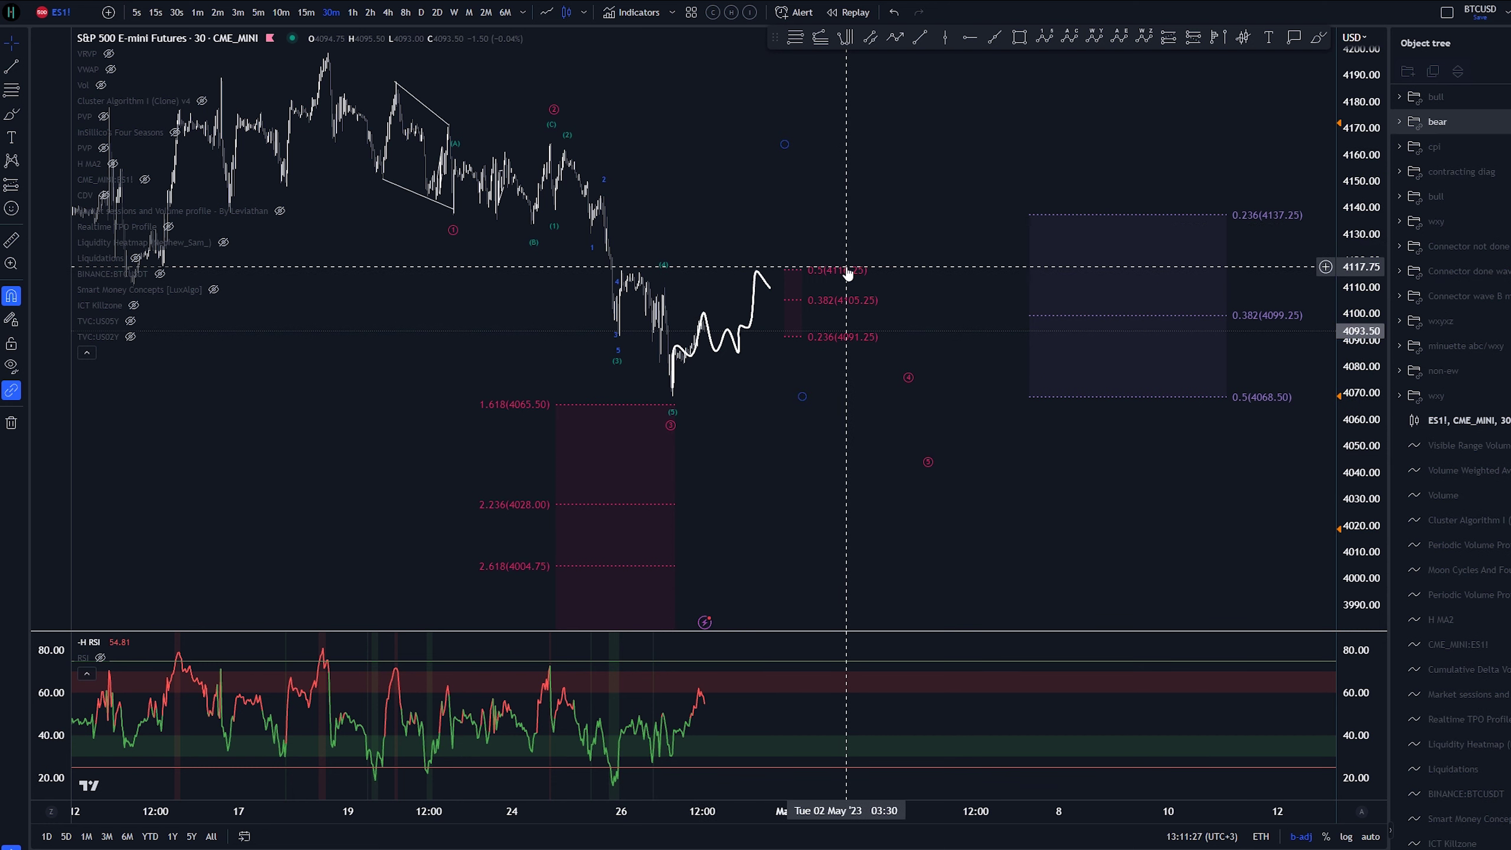
Step: Move the projected wave 4 label to the sketched rebound's peak and lower the wave 5 label to about 4024
{"action": "left_click", "coordinate": [908, 378]}
{"action": "left_click_drag", "start_coordinate": [908, 388], "coordinate": [756, 262]}
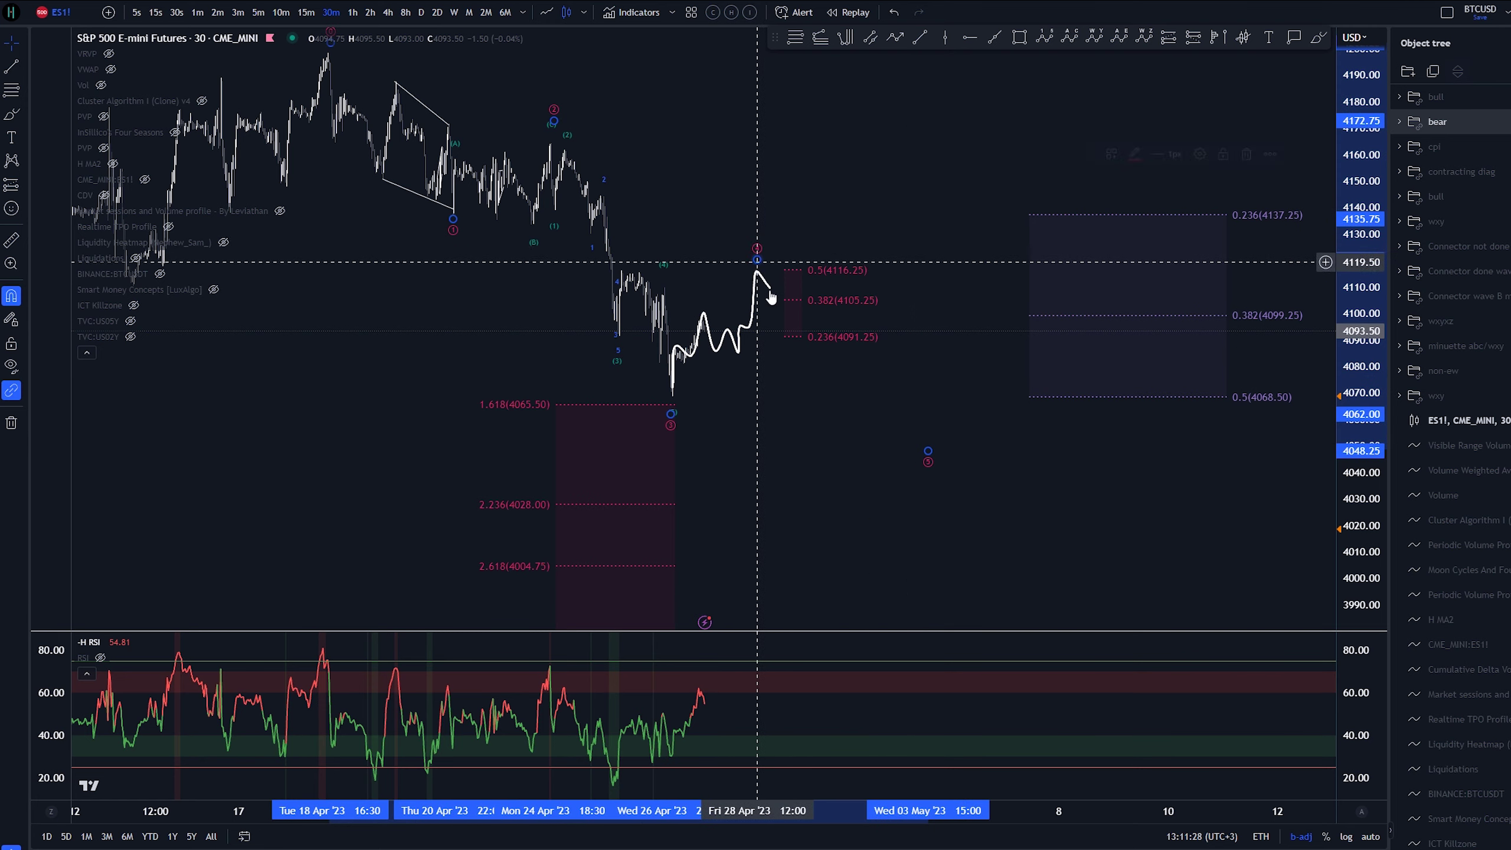
{"action": "left_click", "coordinate": [809, 438]}
{"action": "scroll", "coordinate": [958, 475], "scroll_direction": "down", "scroll_amount": 3}
{"action": "left_click_drag", "start_coordinate": [954, 477], "coordinate": [933, 470]}
{"action": "left_click_drag", "start_coordinate": [855, 426], "coordinate": [891, 482]}
{"action": "left_click_drag", "start_coordinate": [834, 426], "coordinate": [816, 445]}
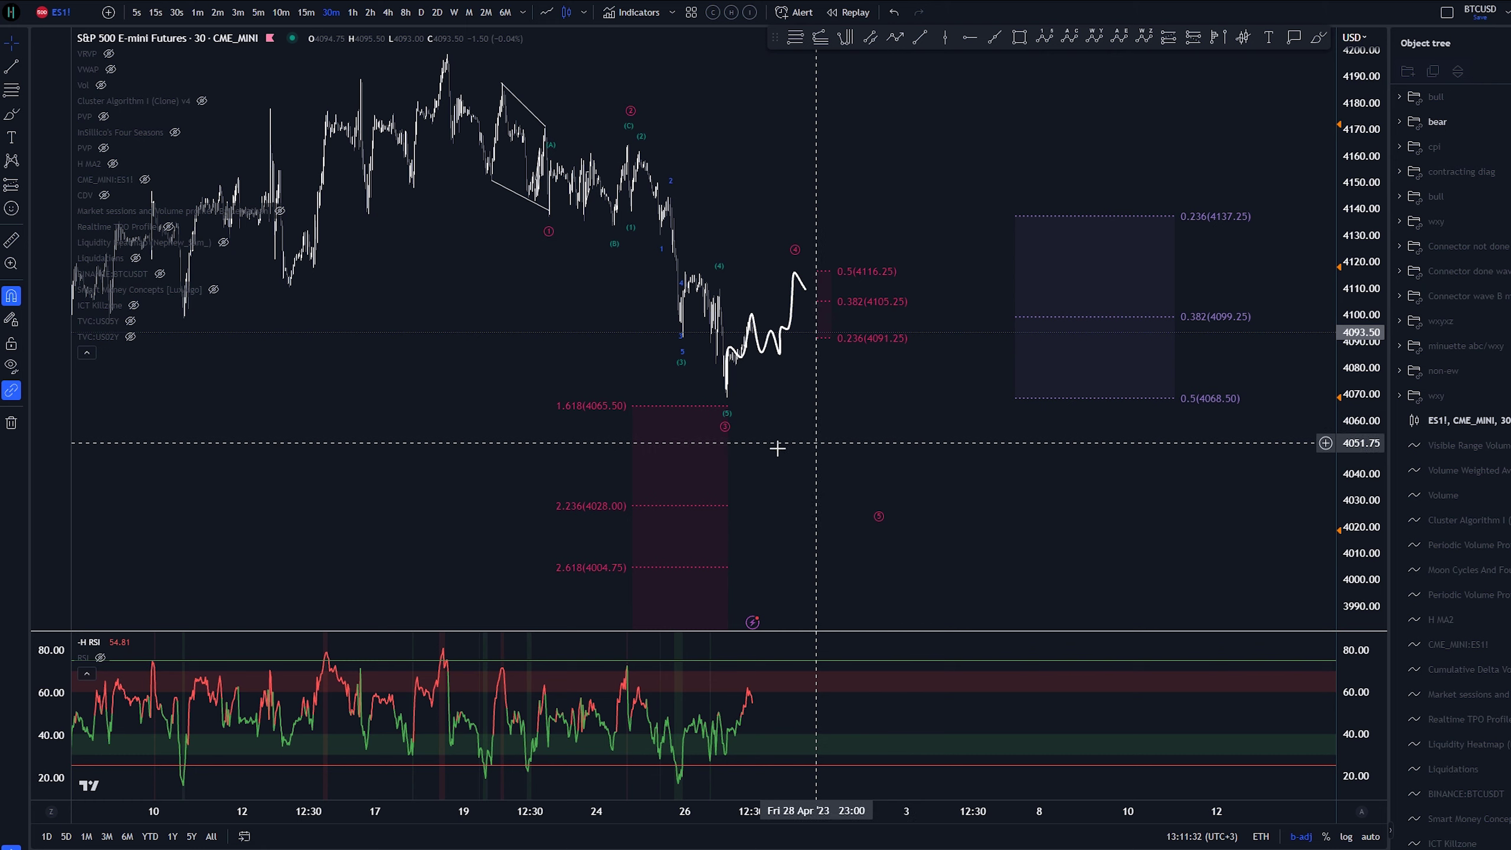
Step: Brush a mark around the pink extension's 2.236 level and undo it
{"action": "middle_click", "coordinate": [727, 429]}
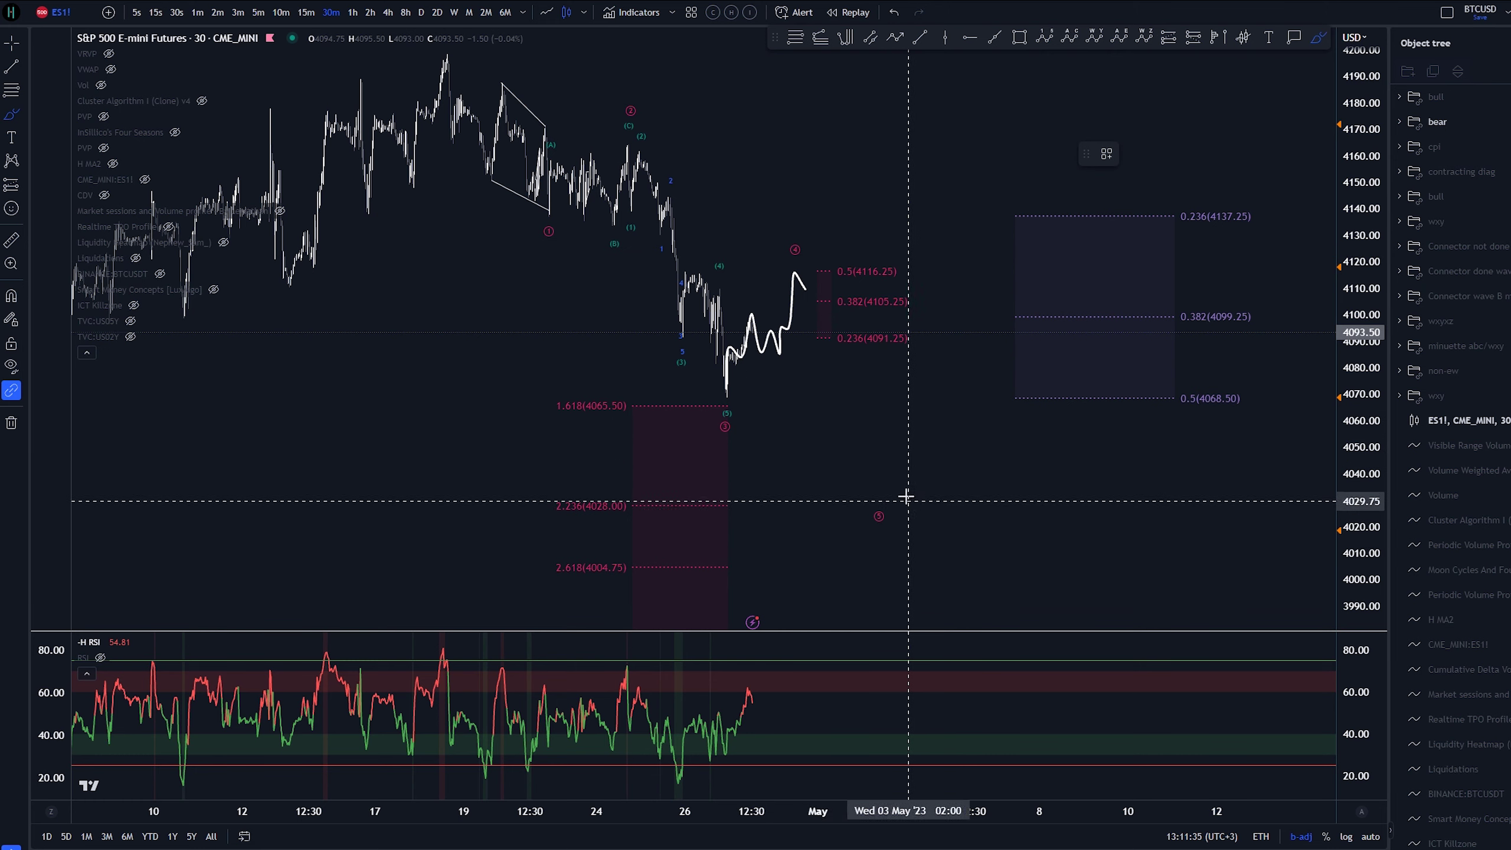
{"action": "left_click_drag", "start_coordinate": [553, 517], "coordinate": [715, 526]}
{"action": "key", "text": "ctrl+z"}
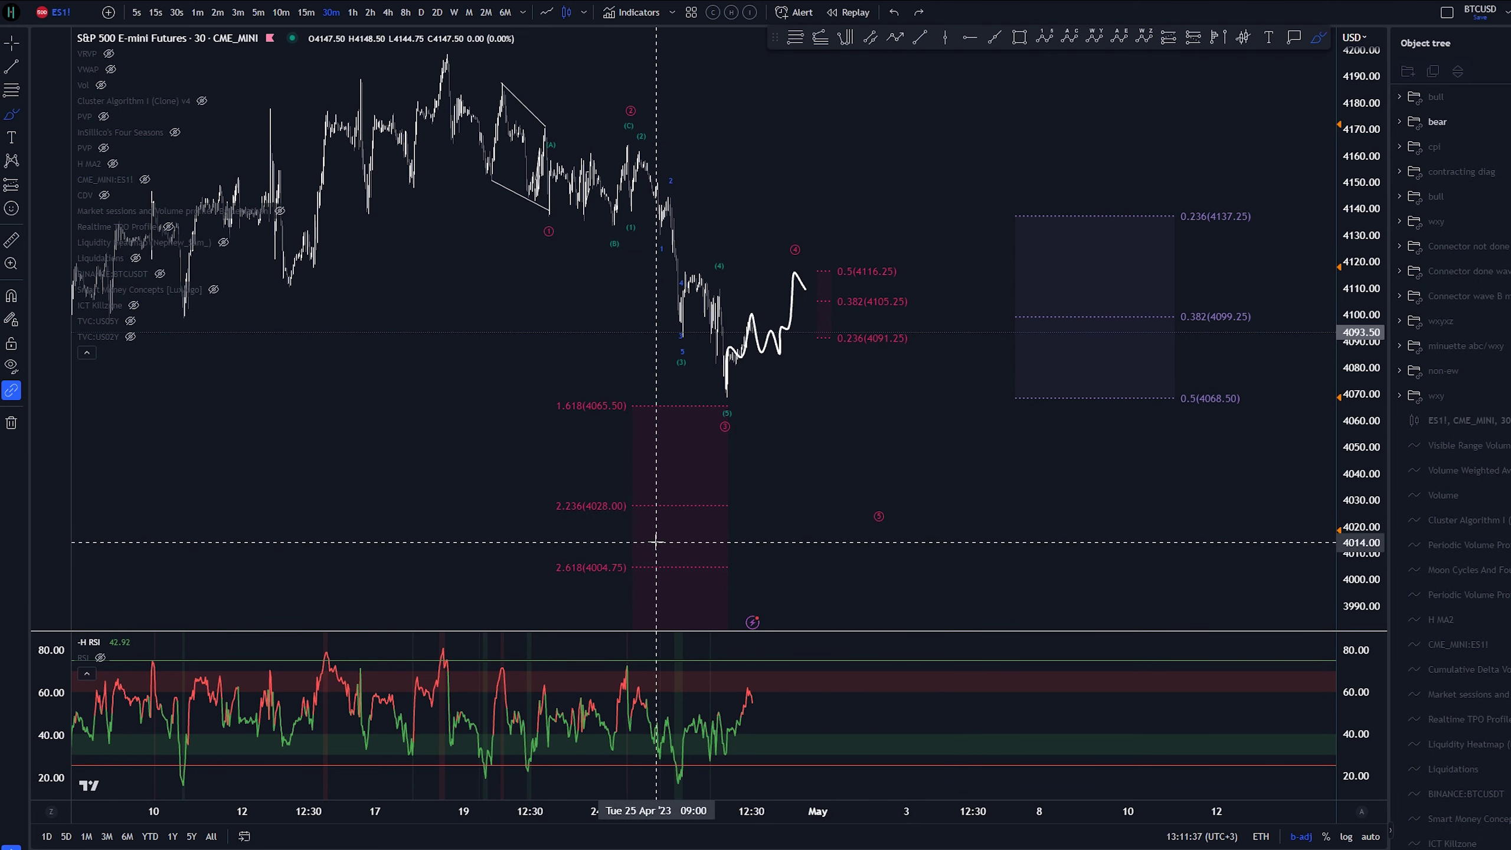
{"action": "key", "text": "ctrl"}
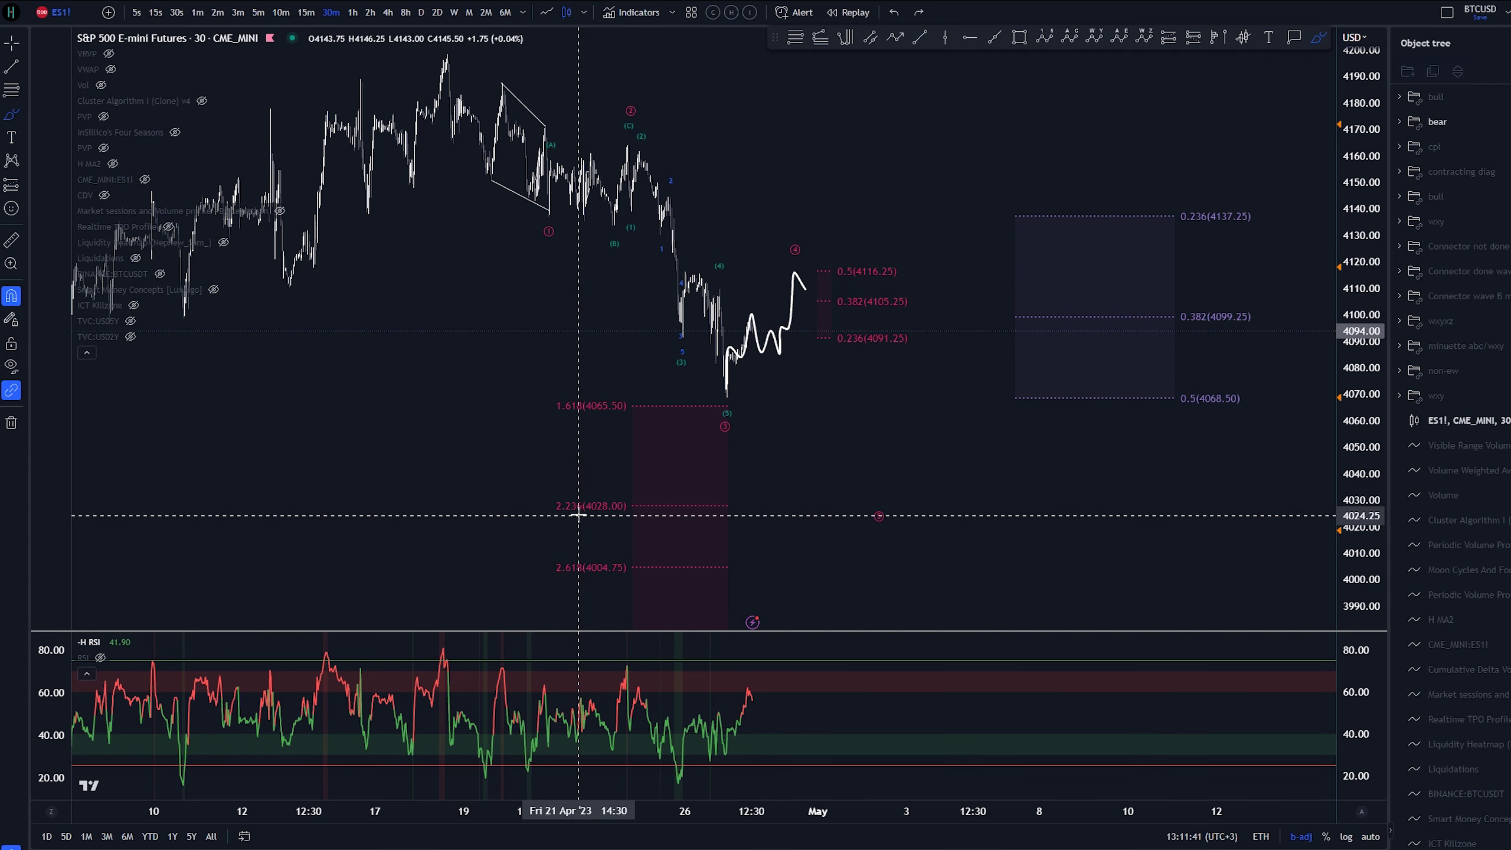
Step: Place a Trend-Based Fib Extension through 4198.25, 4137.25 and 4104.50, and move it across to the projected wave 5 label
{"action": "key", "text": "alt+f"}
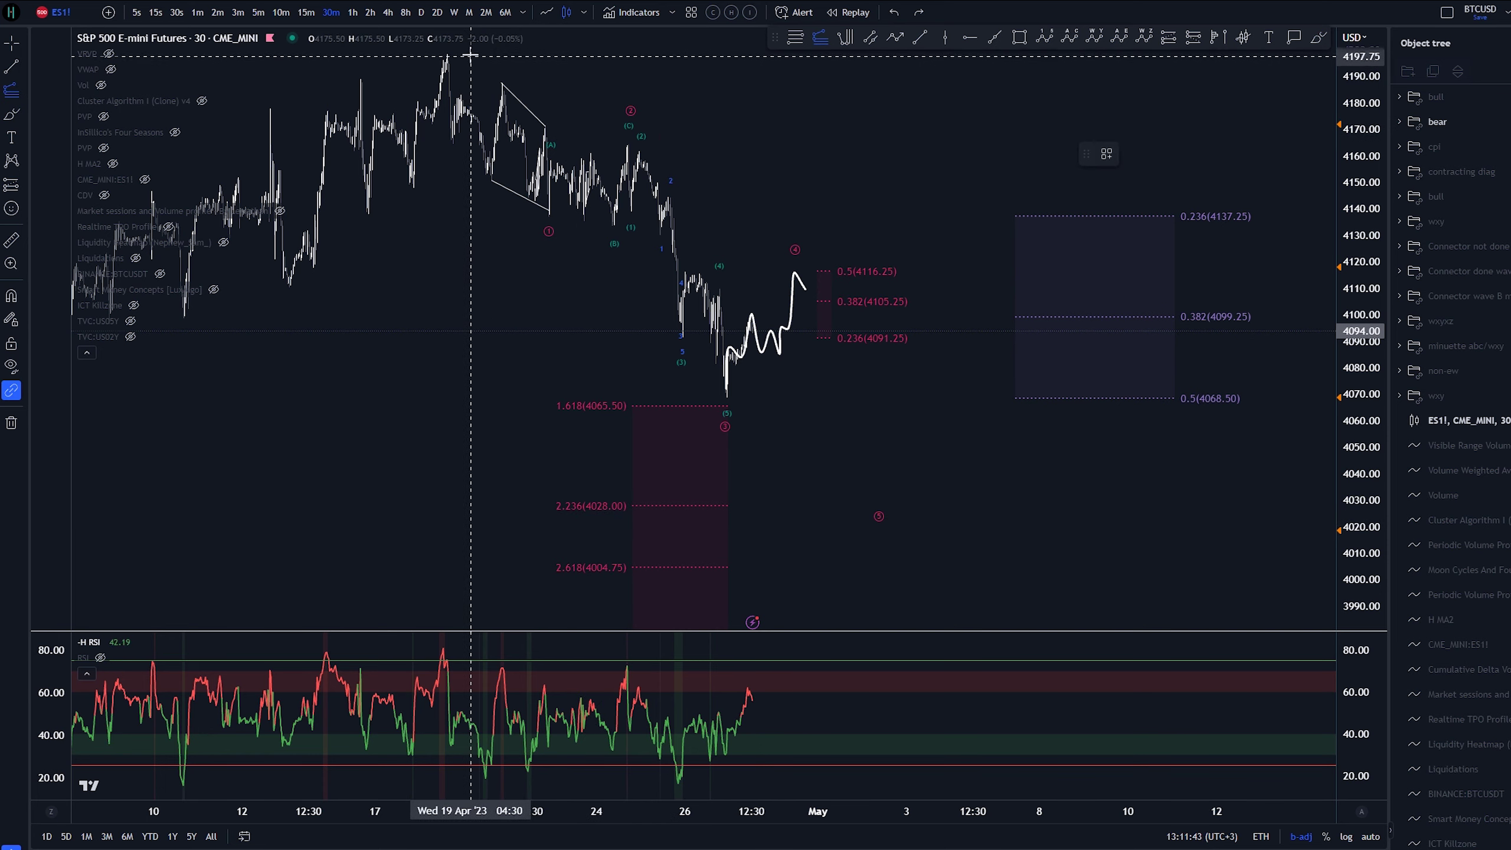
{"action": "left_click", "coordinate": [472, 54]}
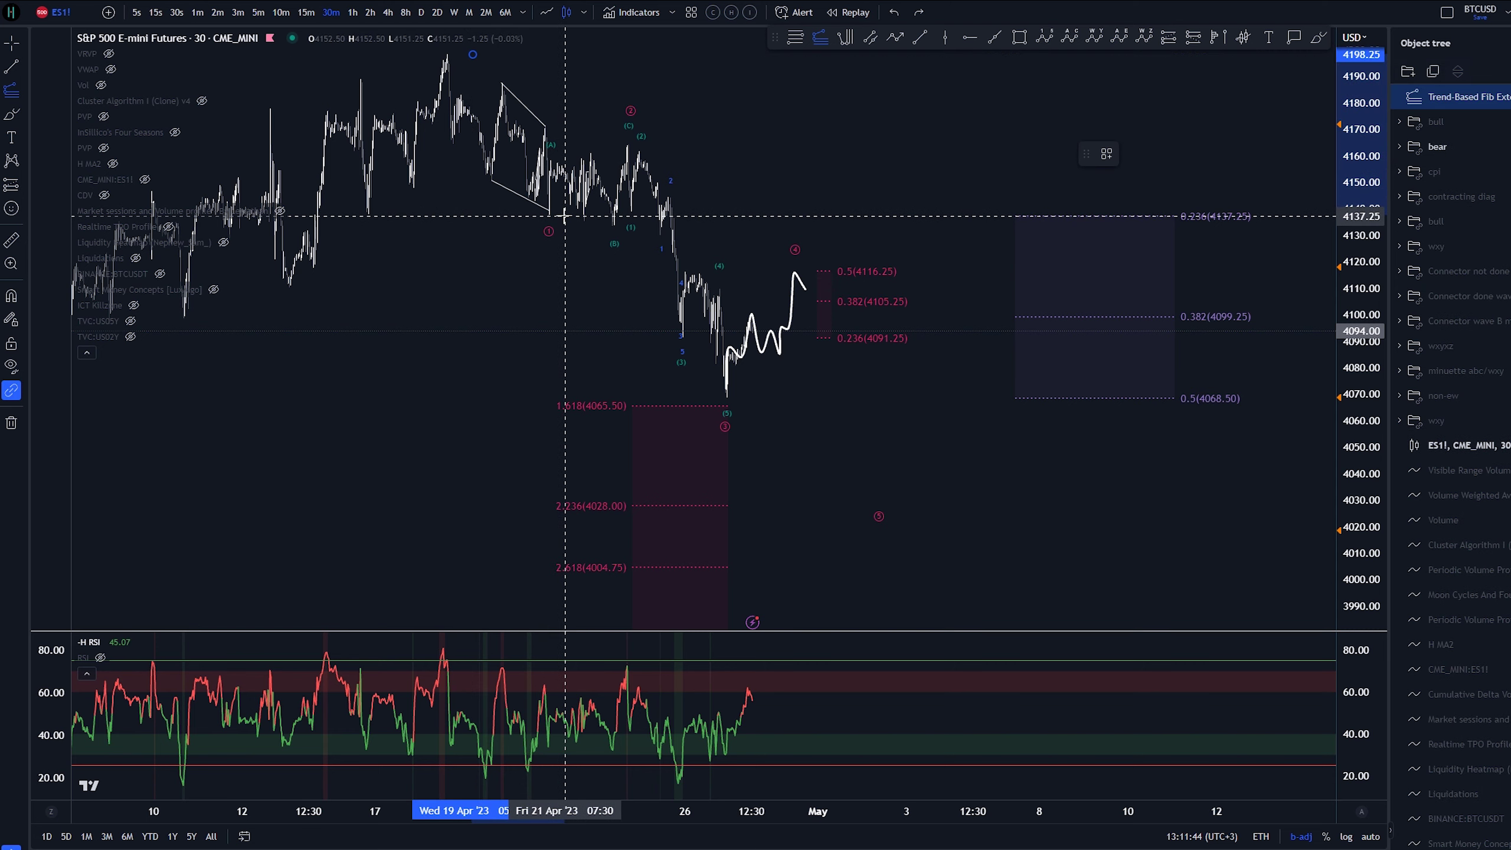
{"action": "left_click", "coordinate": [564, 216]}
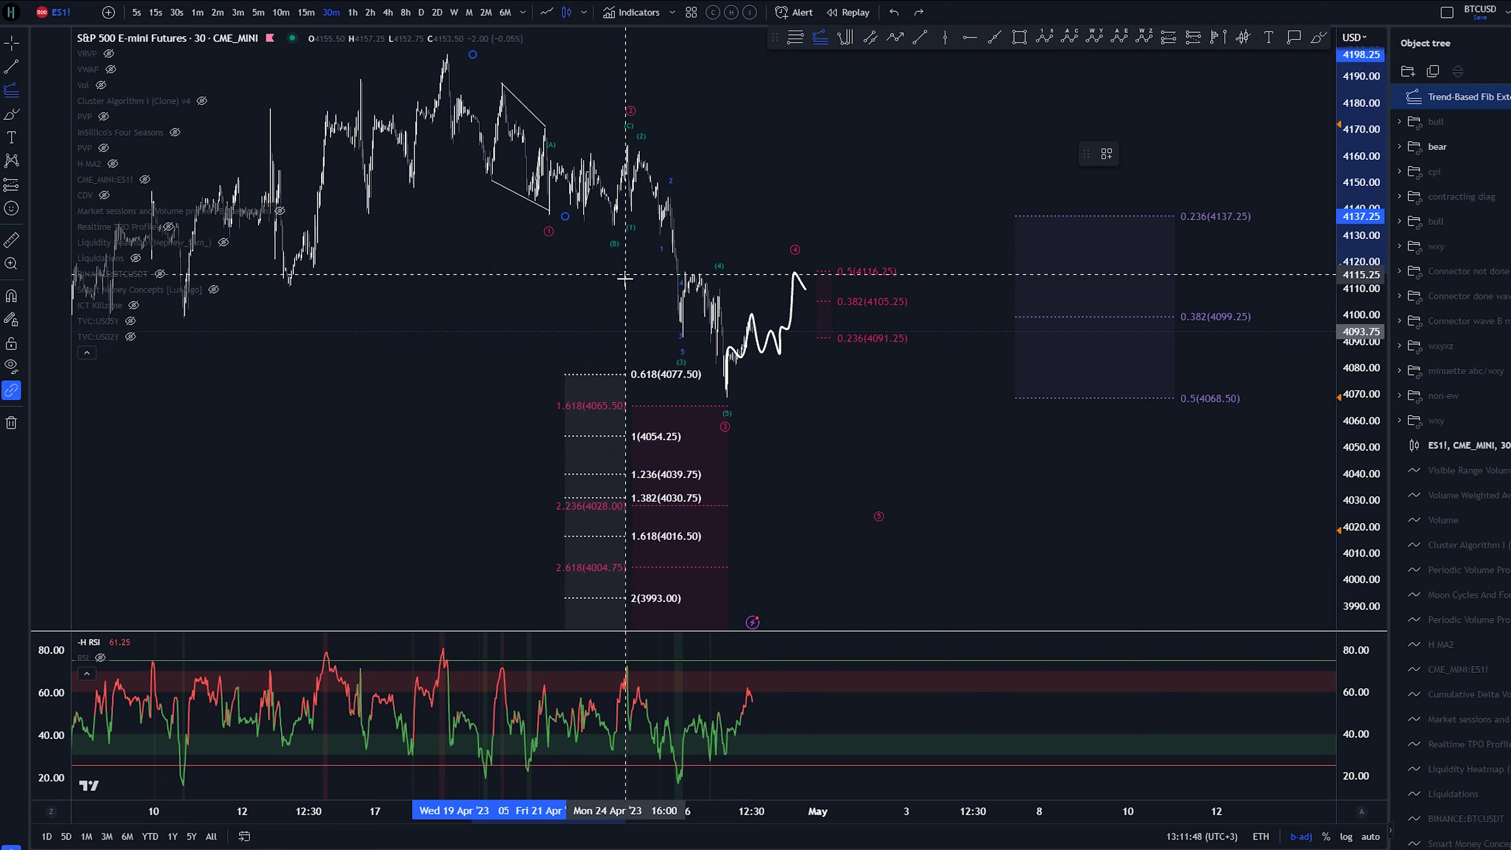
{"action": "left_click", "coordinate": [637, 302], "text": "ctrl"}
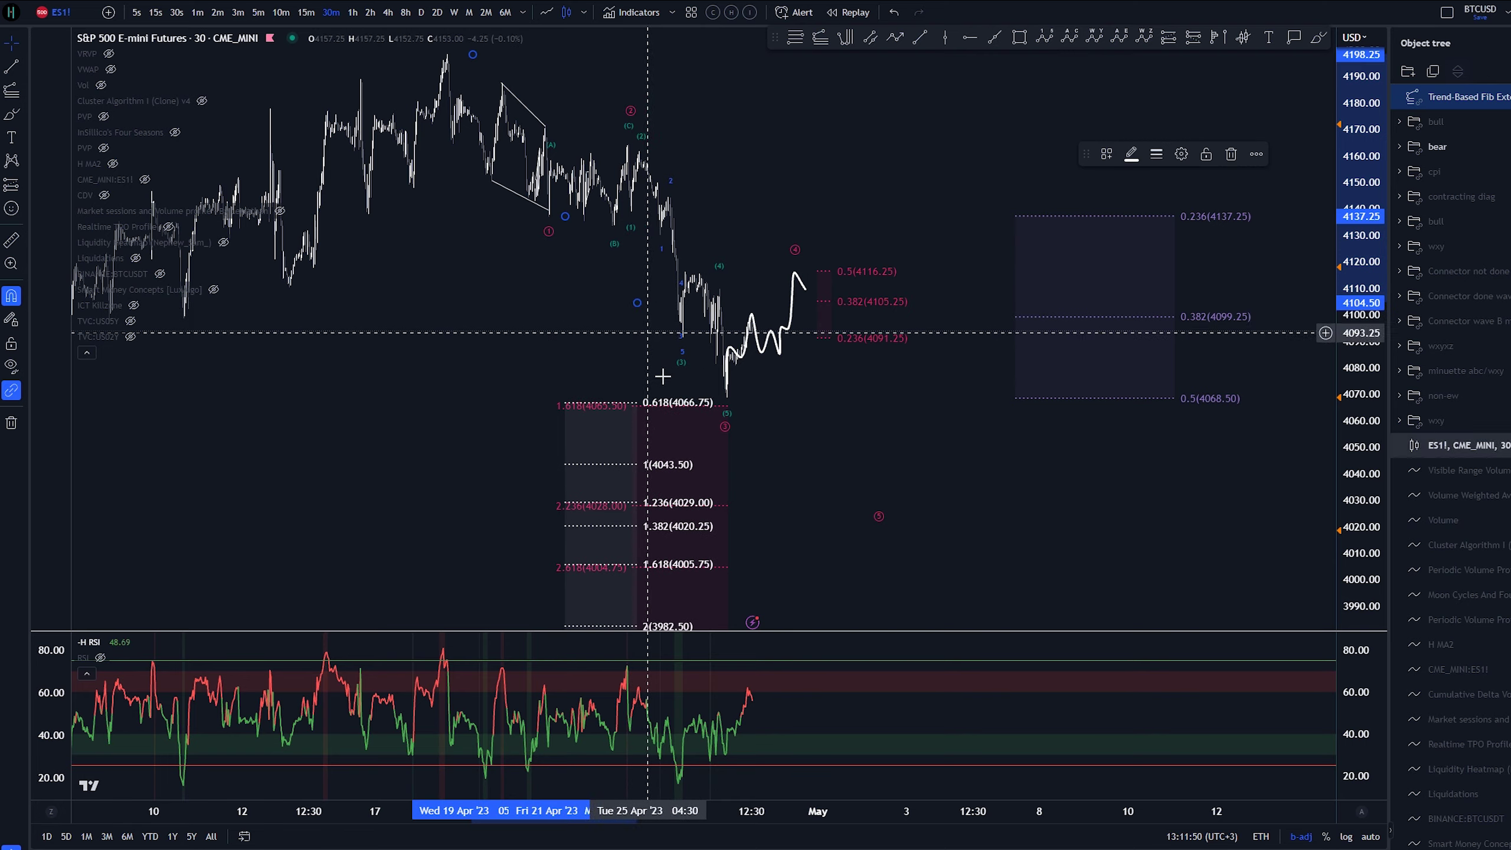
{"action": "mouse_move", "coordinate": [675, 475]}
{"action": "left_mouse_down"}
{"action": "mouse_move", "coordinate": [690, 447]}
{"action": "mouse_move", "coordinate": [624, 448]}
{"action": "mouse_move", "coordinate": [860, 457]}
{"action": "left_mouse_up"}
Step: Circle the projected wave 4 peak and mark the area near 4130 with the Brush, undoing each mark
{"action": "key", "text": "alt+b"}
{"action": "mouse_move", "coordinate": [747, 226]}
{"action": "left_mouse_down"}
{"action": "mouse_move", "coordinate": [727, 262]}
{"action": "mouse_move", "coordinate": [731, 229]}
{"action": "left_mouse_up"}
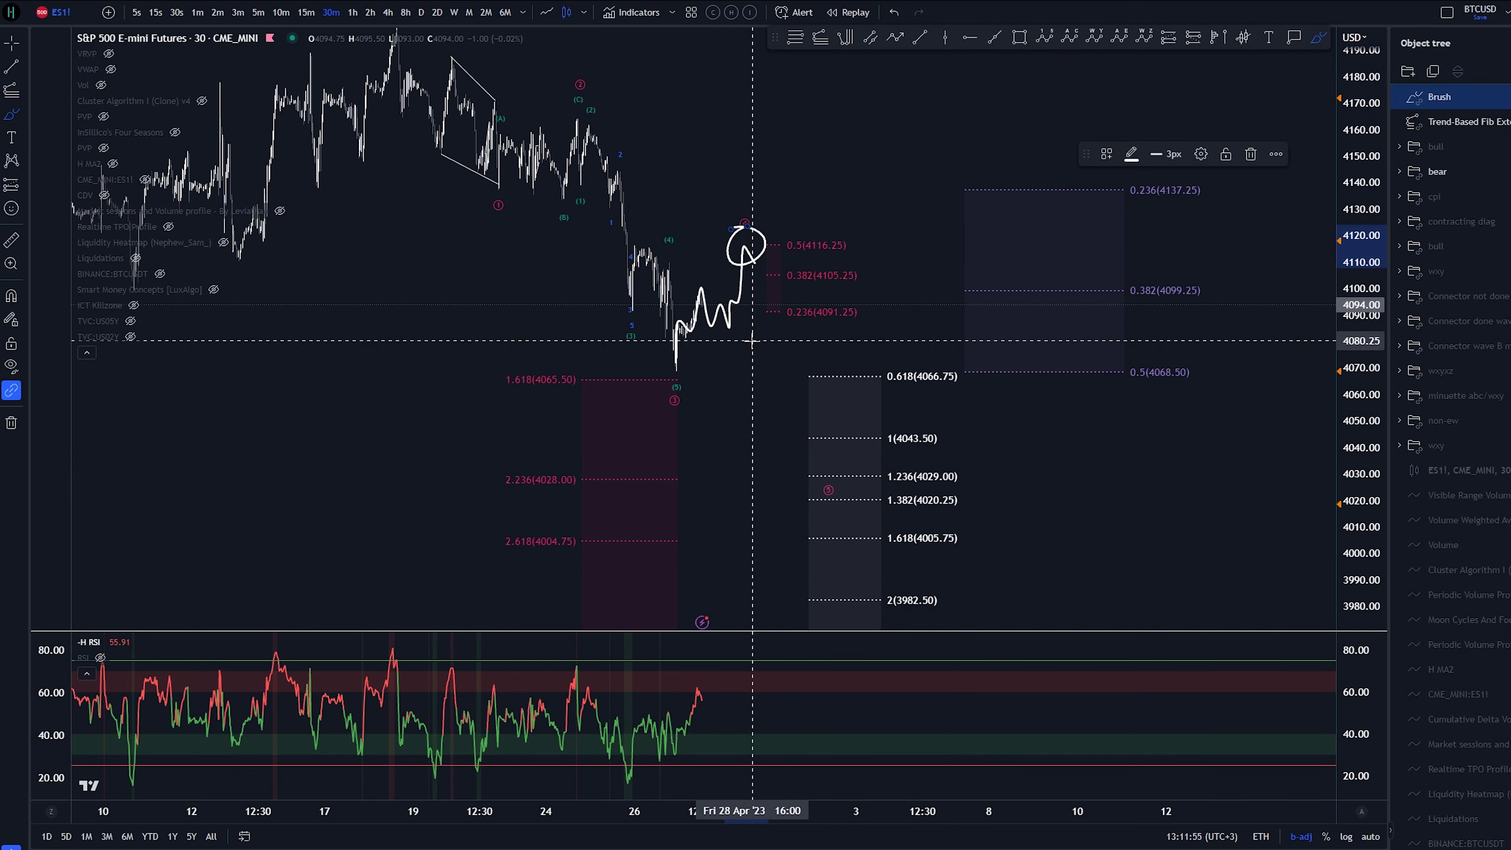
{"action": "key", "text": "ctrl+z"}
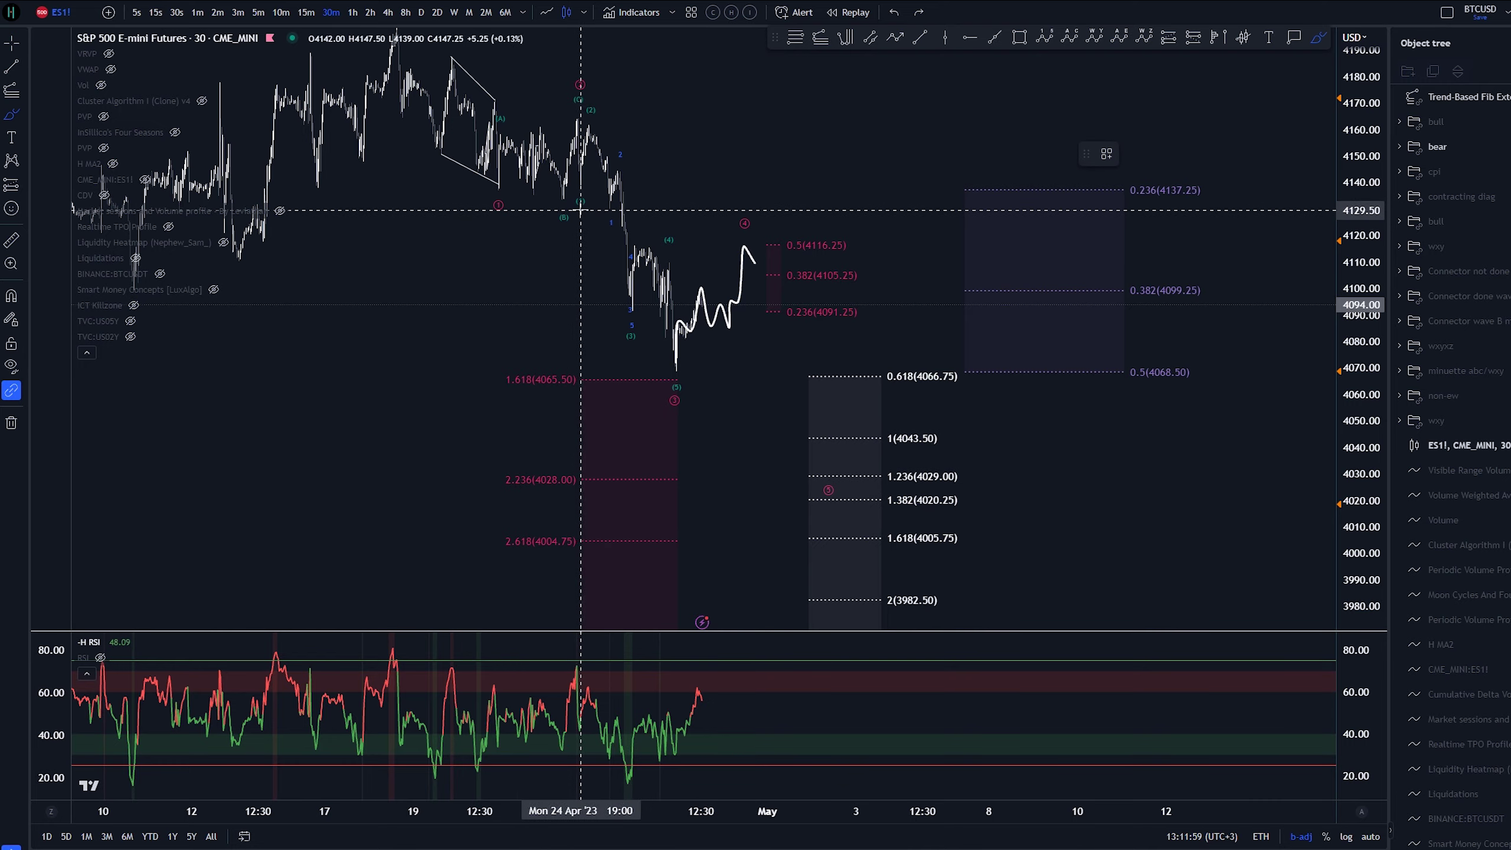
{"action": "left_click_drag", "start_coordinate": [599, 210], "coordinate": [595, 208]}
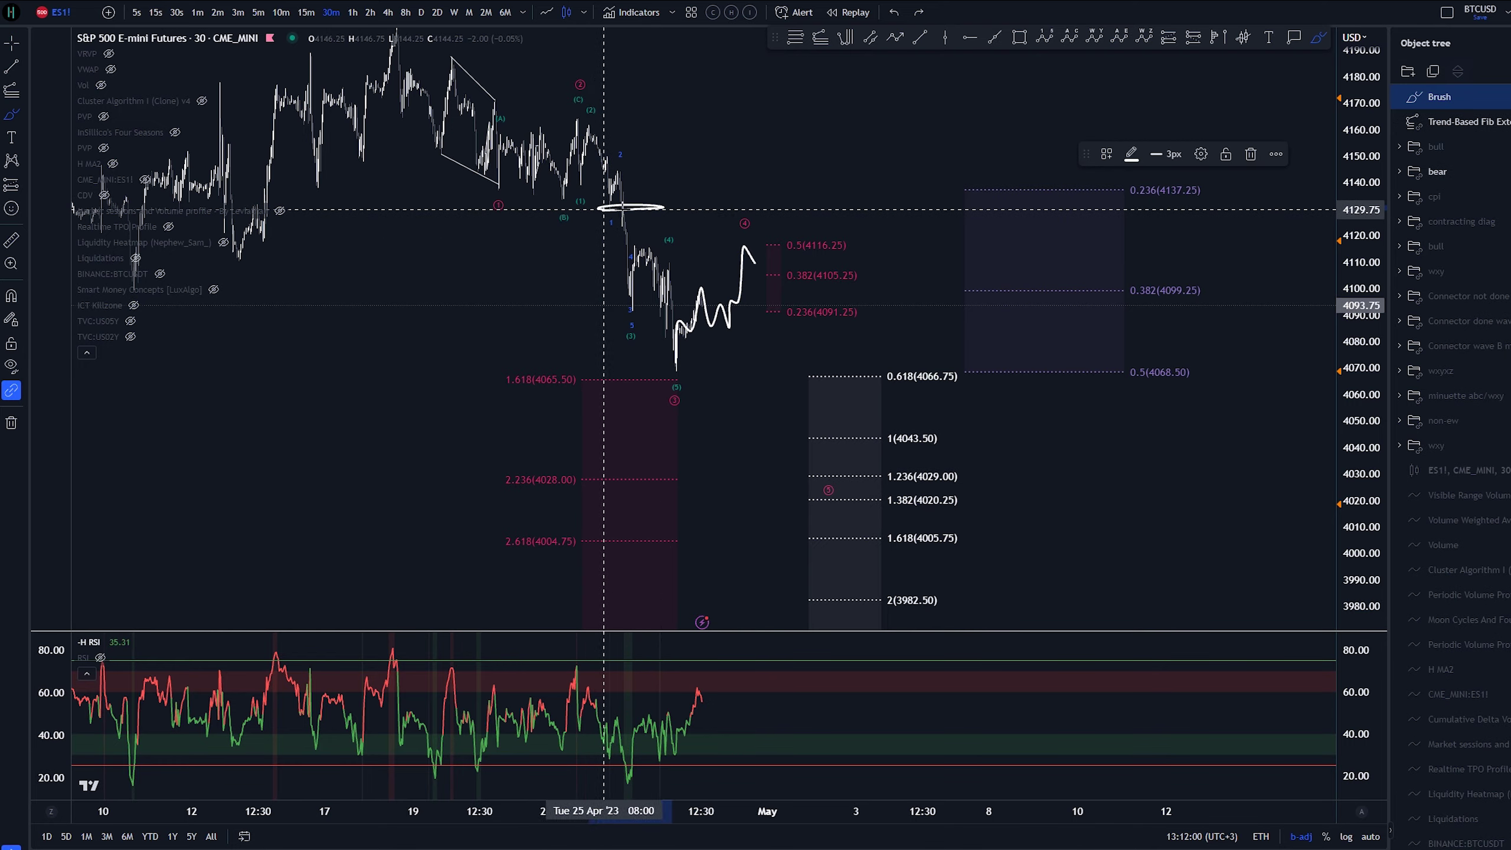
{"action": "key", "text": "ctrl+z"}
Step: Remove the white Trend-Based Fib Extension, then brush a mark across the projected wave 4 area and undo it
{"action": "scroll", "coordinate": [779, 186], "scroll_direction": "down", "scroll_amount": 5}
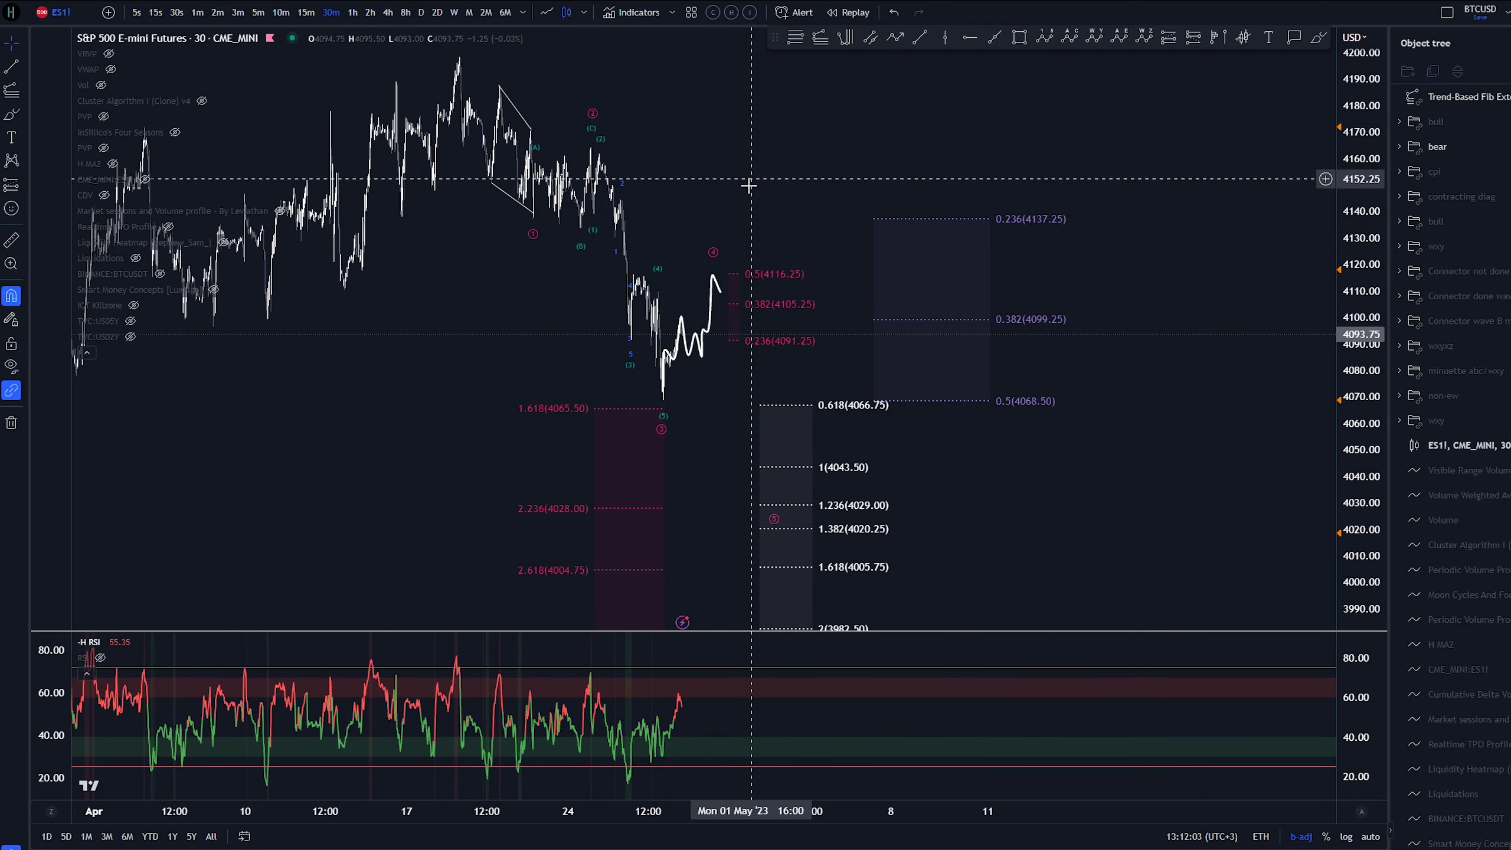
{"action": "scroll", "coordinate": [1014, 470], "scroll_direction": "down", "scroll_amount": 4}
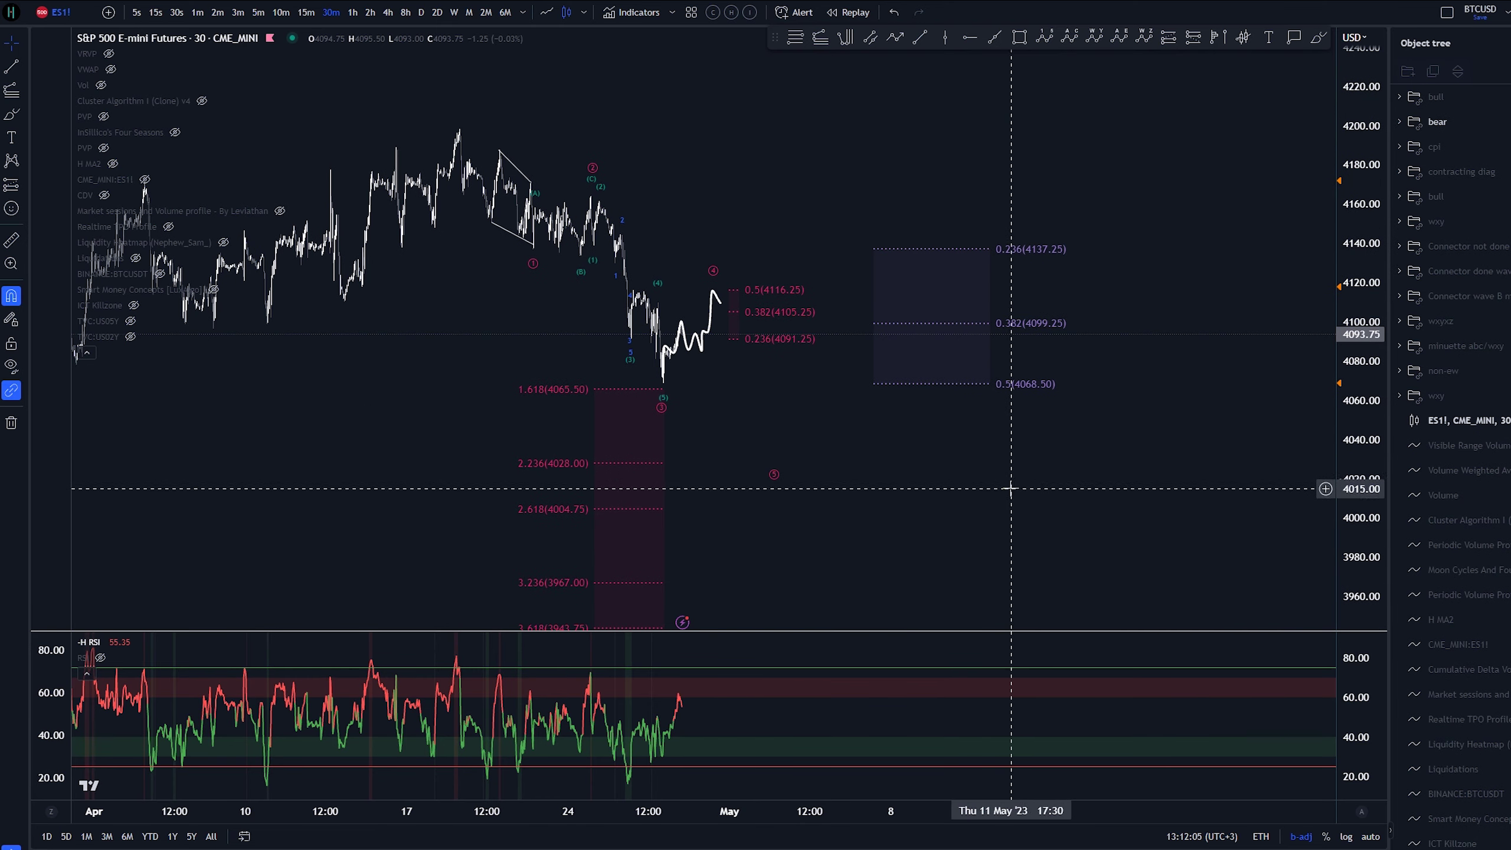
{"action": "left_click_drag", "start_coordinate": [1021, 443], "coordinate": [895, 370]}
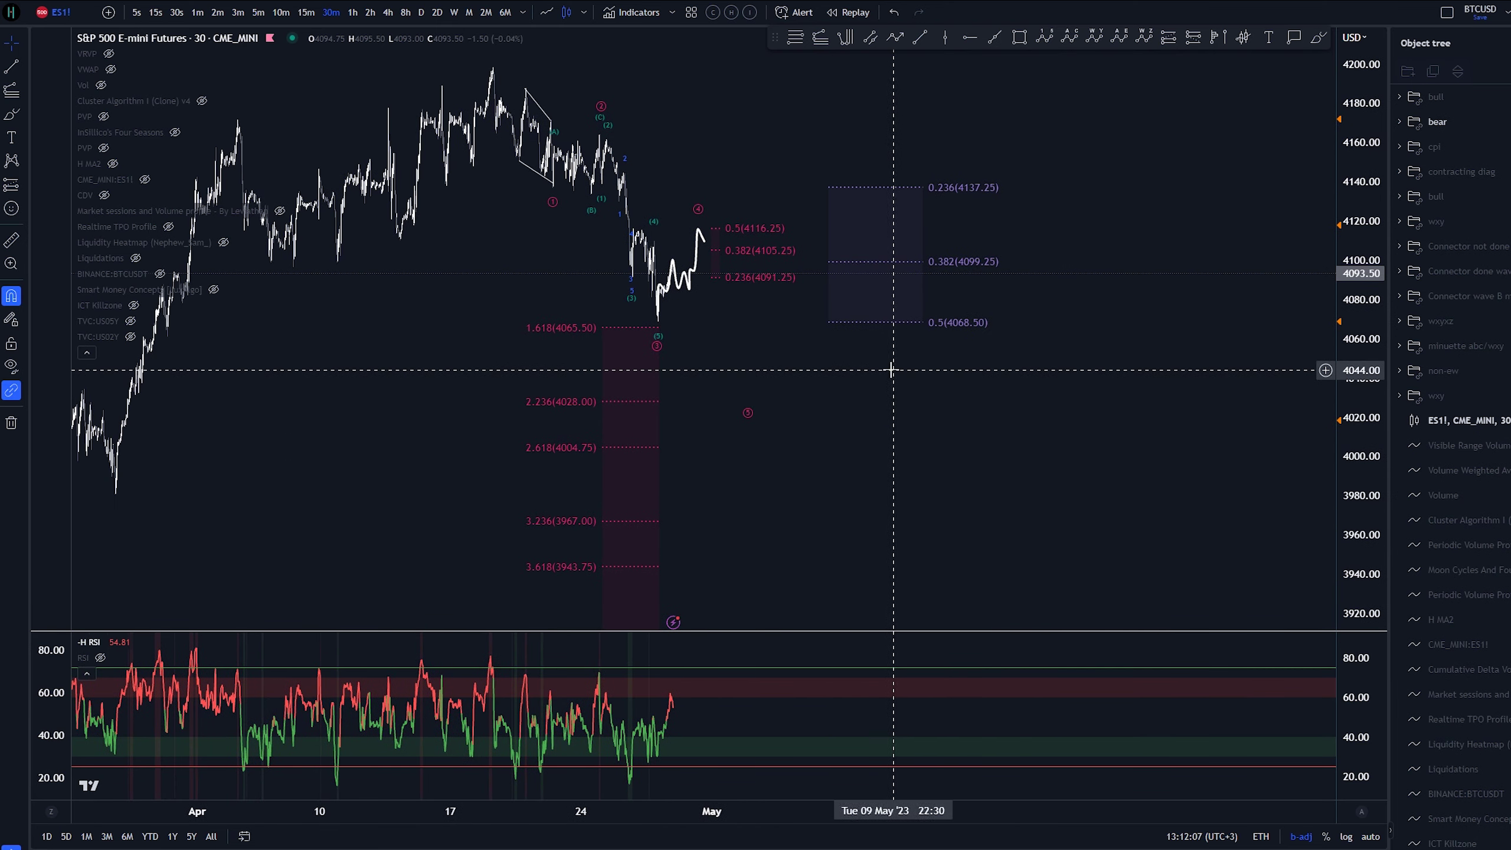
{"action": "key", "text": "alt+b"}
{"action": "left_click_drag", "start_coordinate": [631, 228], "coordinate": [715, 222]}
{"action": "key", "text": "ctrl+z"}
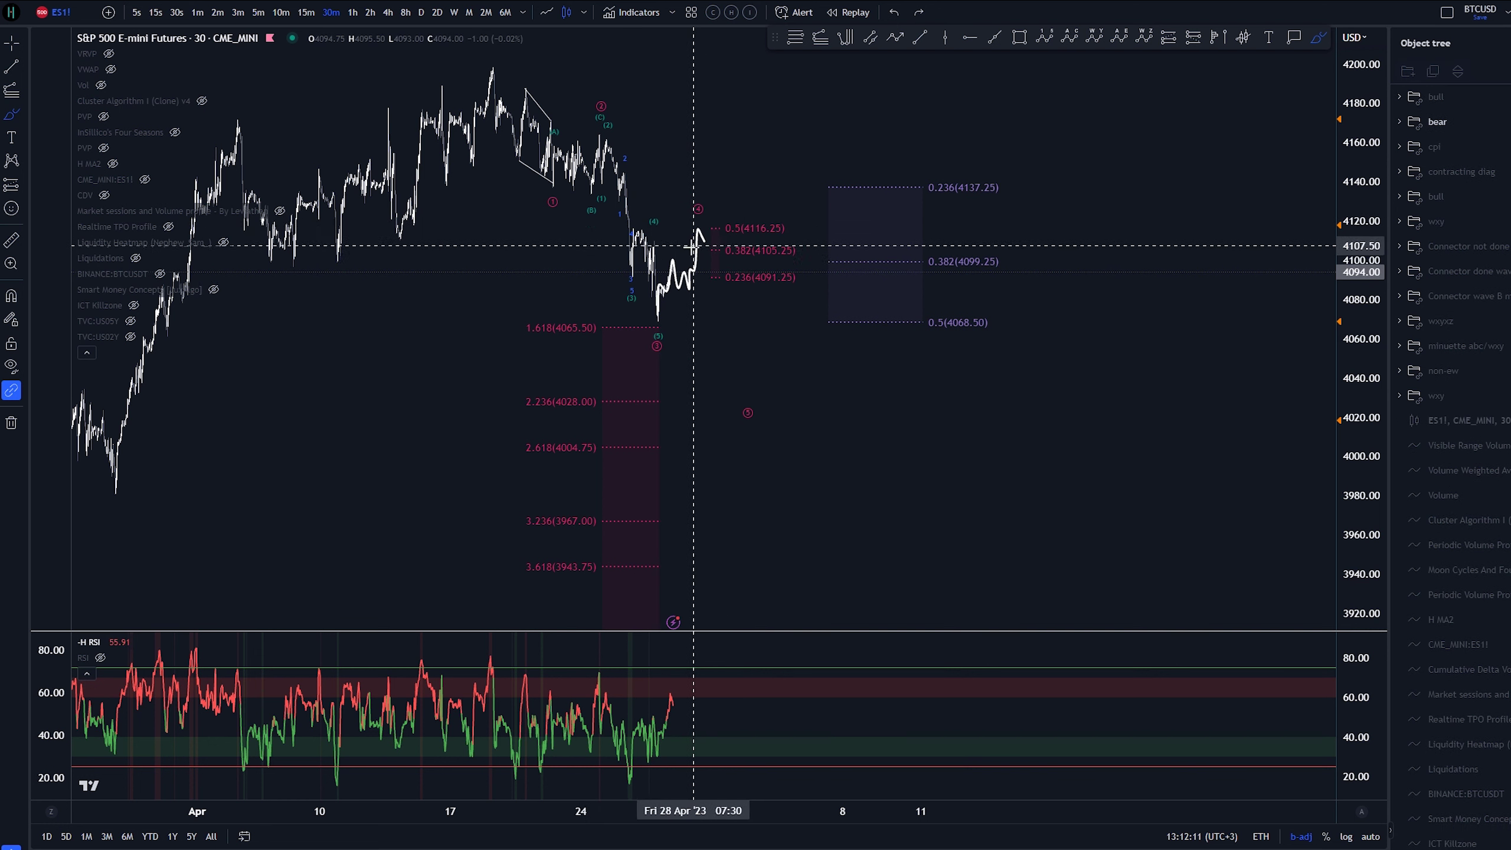
{"action": "key", "text": "Escape"}
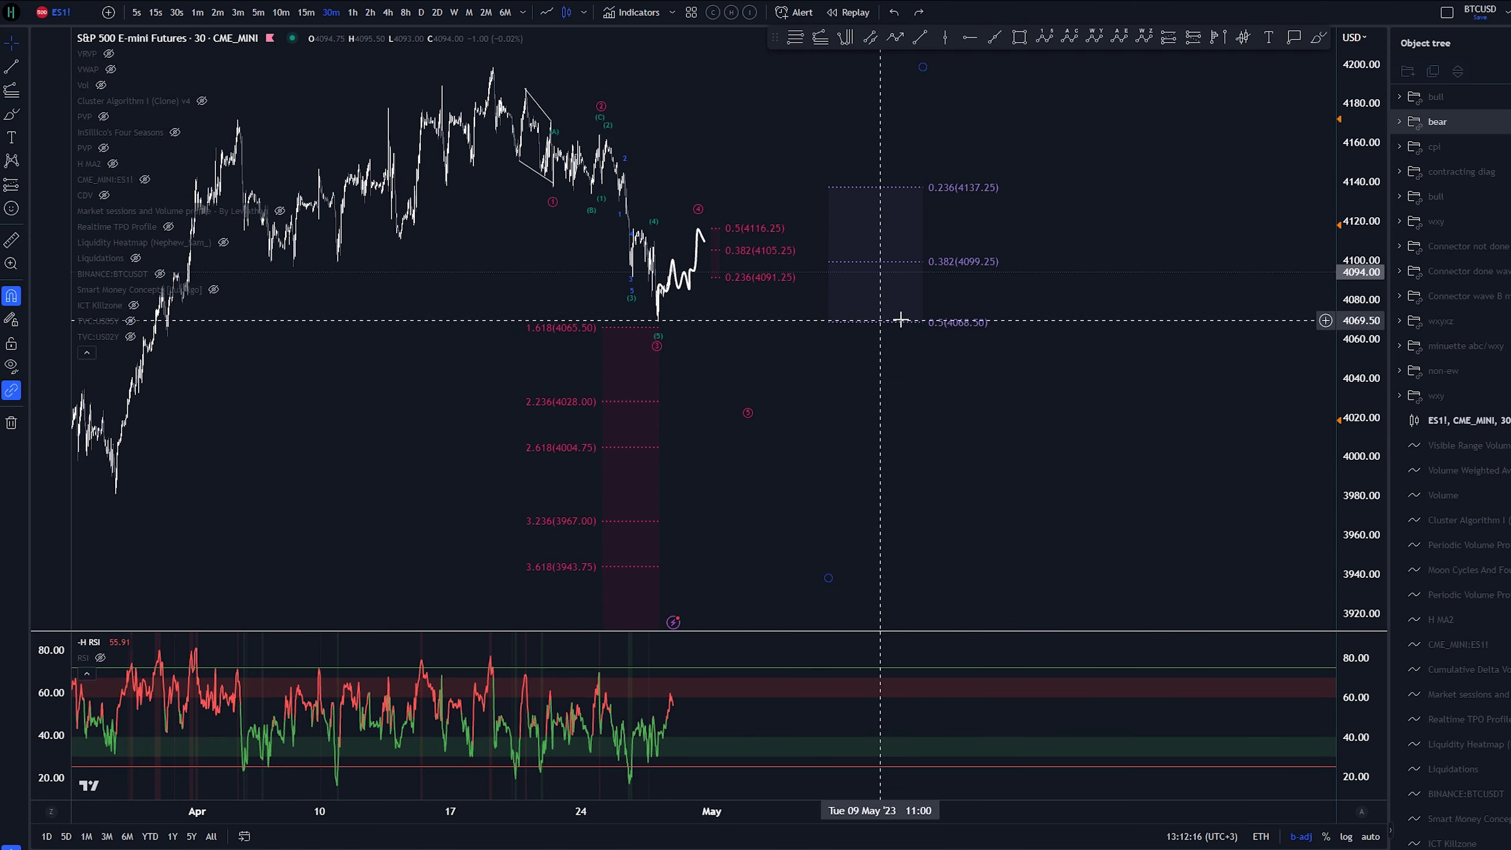
Step: Hide the bear drawing group and show the first bull group
{"action": "left_click", "coordinate": [1508, 122]}
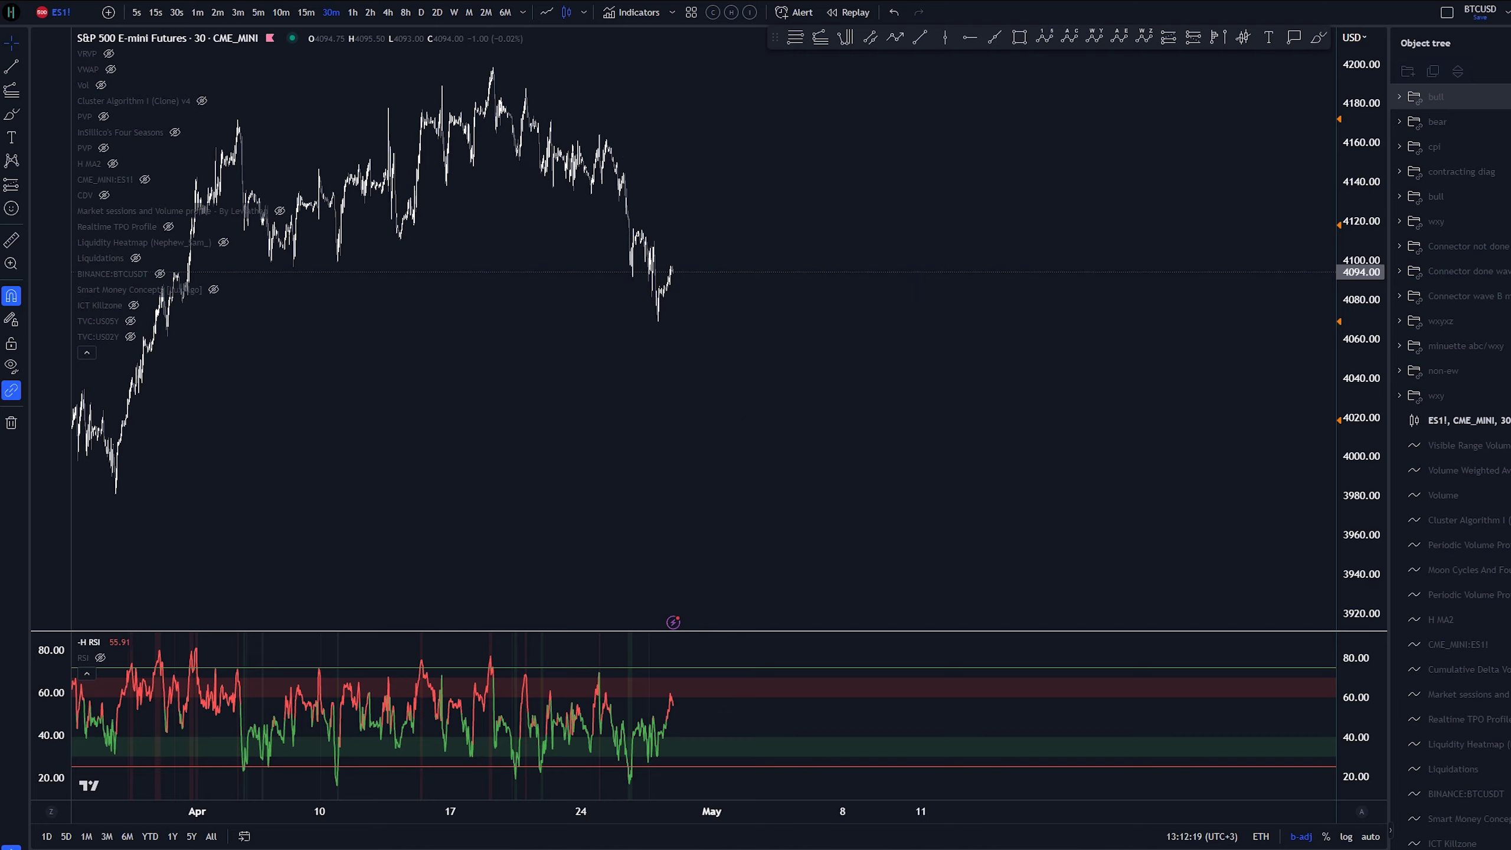
{"action": "left_click_drag", "start_coordinate": [741, 404], "coordinate": [770, 470]}
{"action": "scroll", "coordinate": [654, 437], "scroll_direction": "up", "scroll_amount": 3}
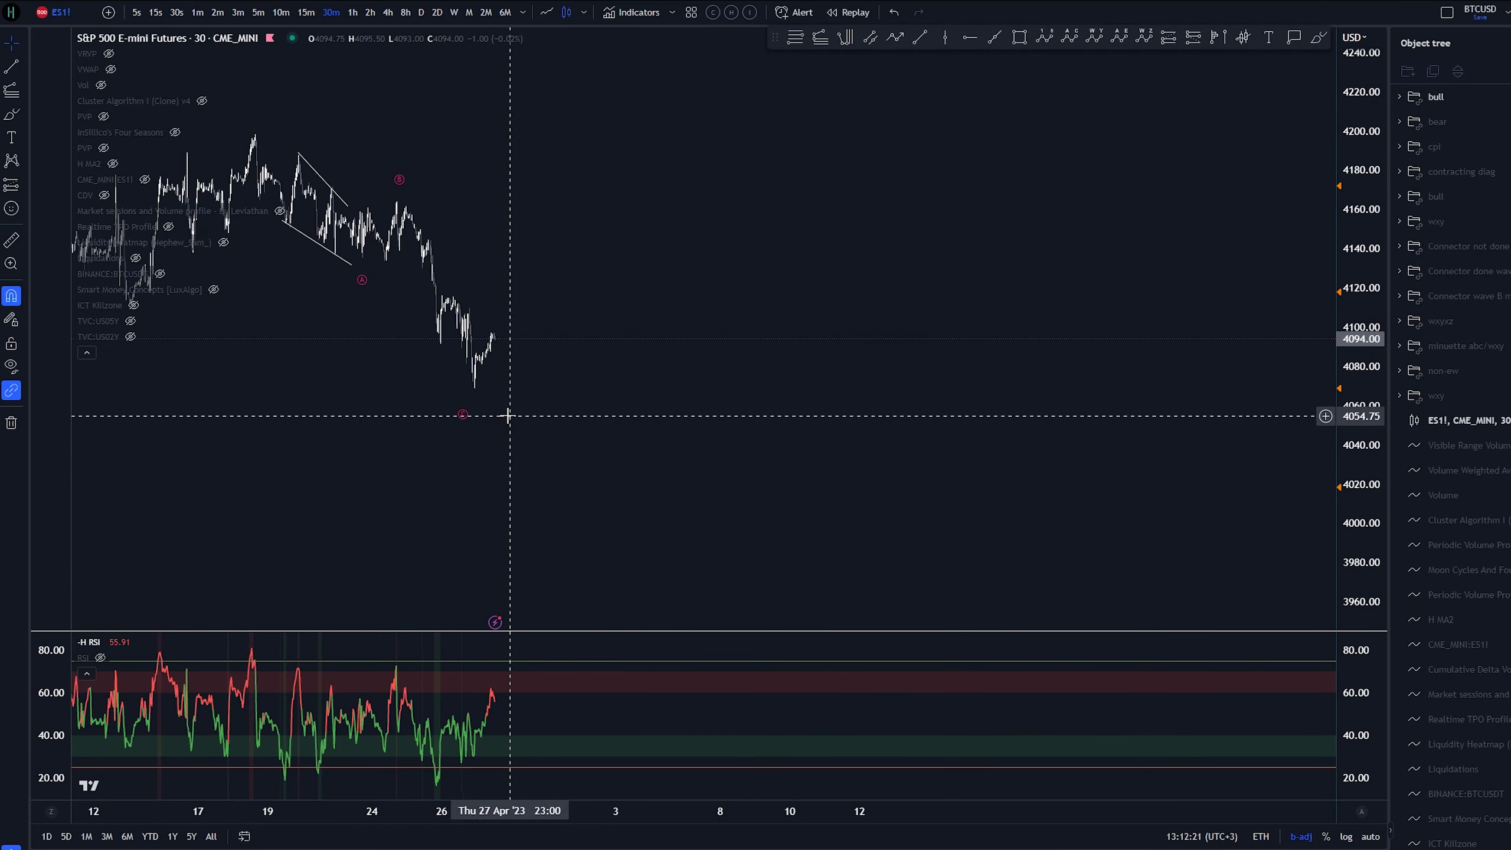
Step: Move the bull count's wave C label to the latest low, anchoring it at 4066.75
{"action": "scroll", "coordinate": [538, 413], "scroll_direction": "down", "scroll_amount": 4}
{"action": "left_click_drag", "start_coordinate": [762, 416], "coordinate": [771, 404]}
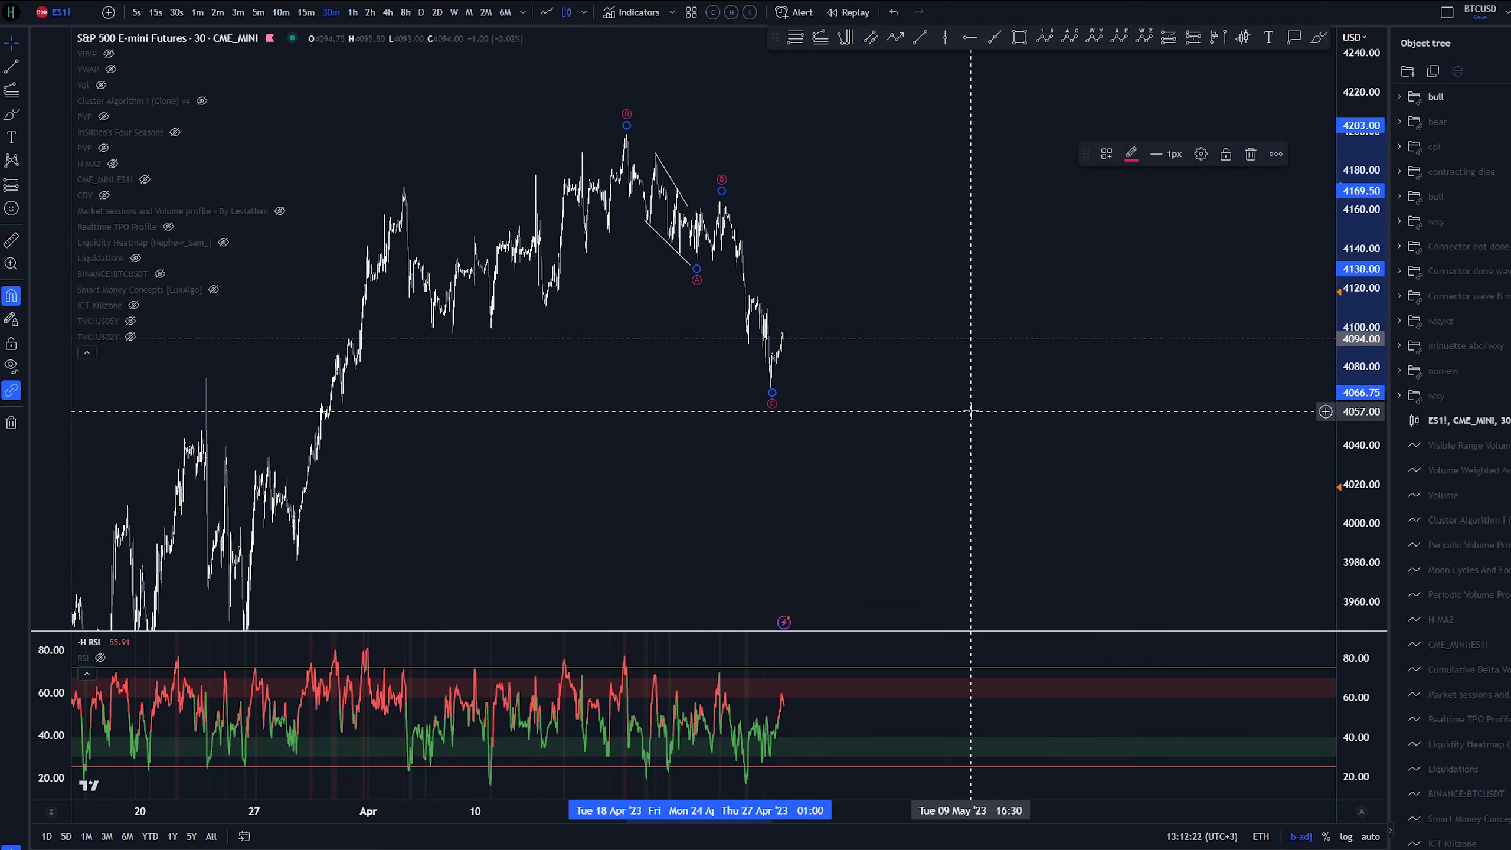
{"action": "left_click_drag", "start_coordinate": [971, 412], "coordinate": [912, 439]}
Step: Brush over the decline from wave B to wave C and undo the stroke
{"action": "key", "text": "alt+b"}
{"action": "left_click_drag", "start_coordinate": [663, 230], "coordinate": [714, 421]}
{"action": "key", "text": "ctrl+z"}
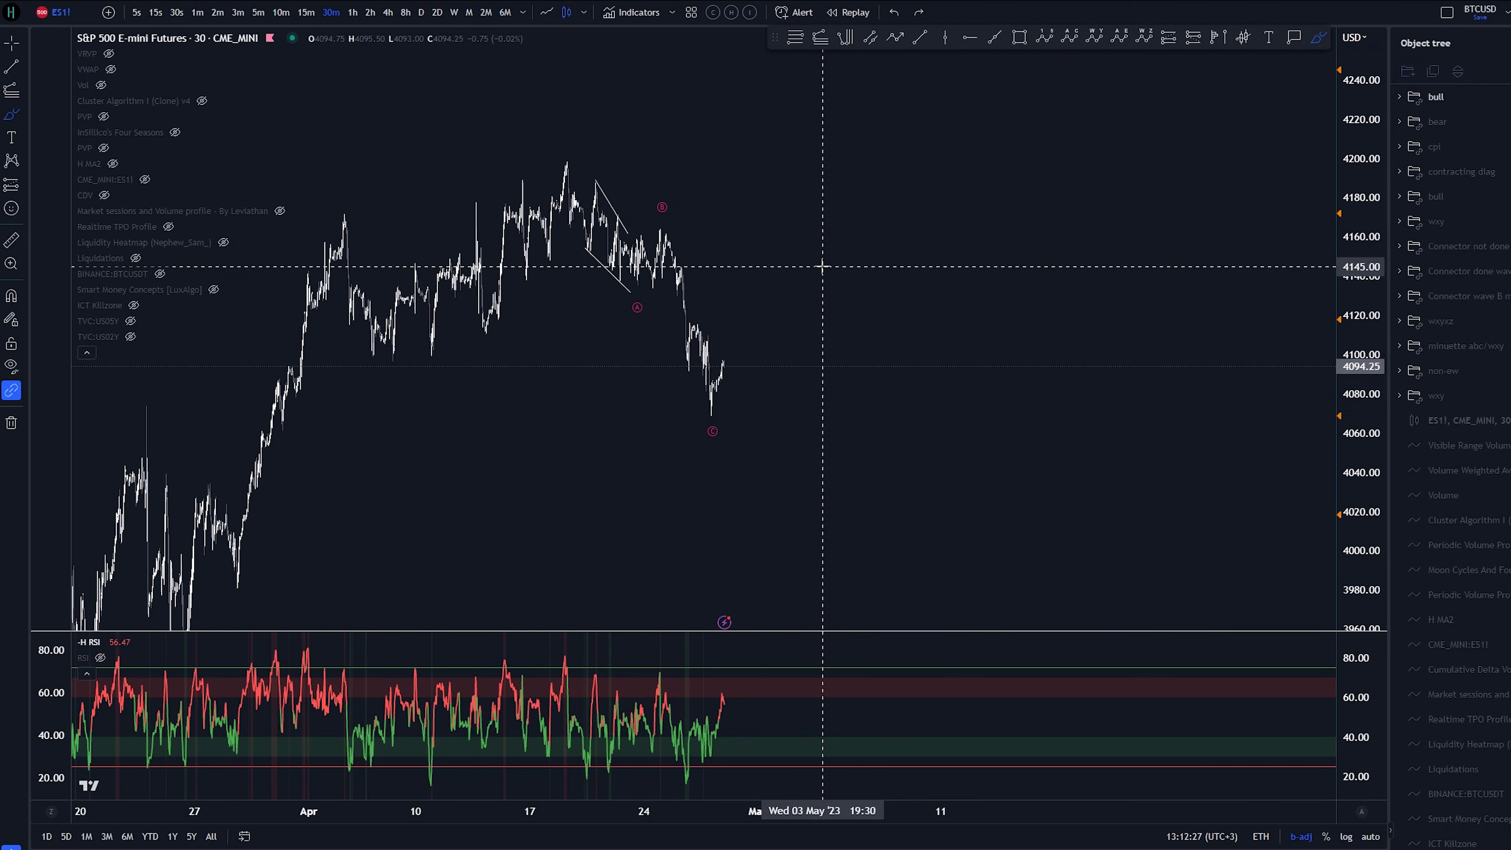
Step: Place a Trend-Based Fib Extension from 4198.25 to 4136.25, with its third point level with the wave B high
{"action": "key", "text": "alt+f"}
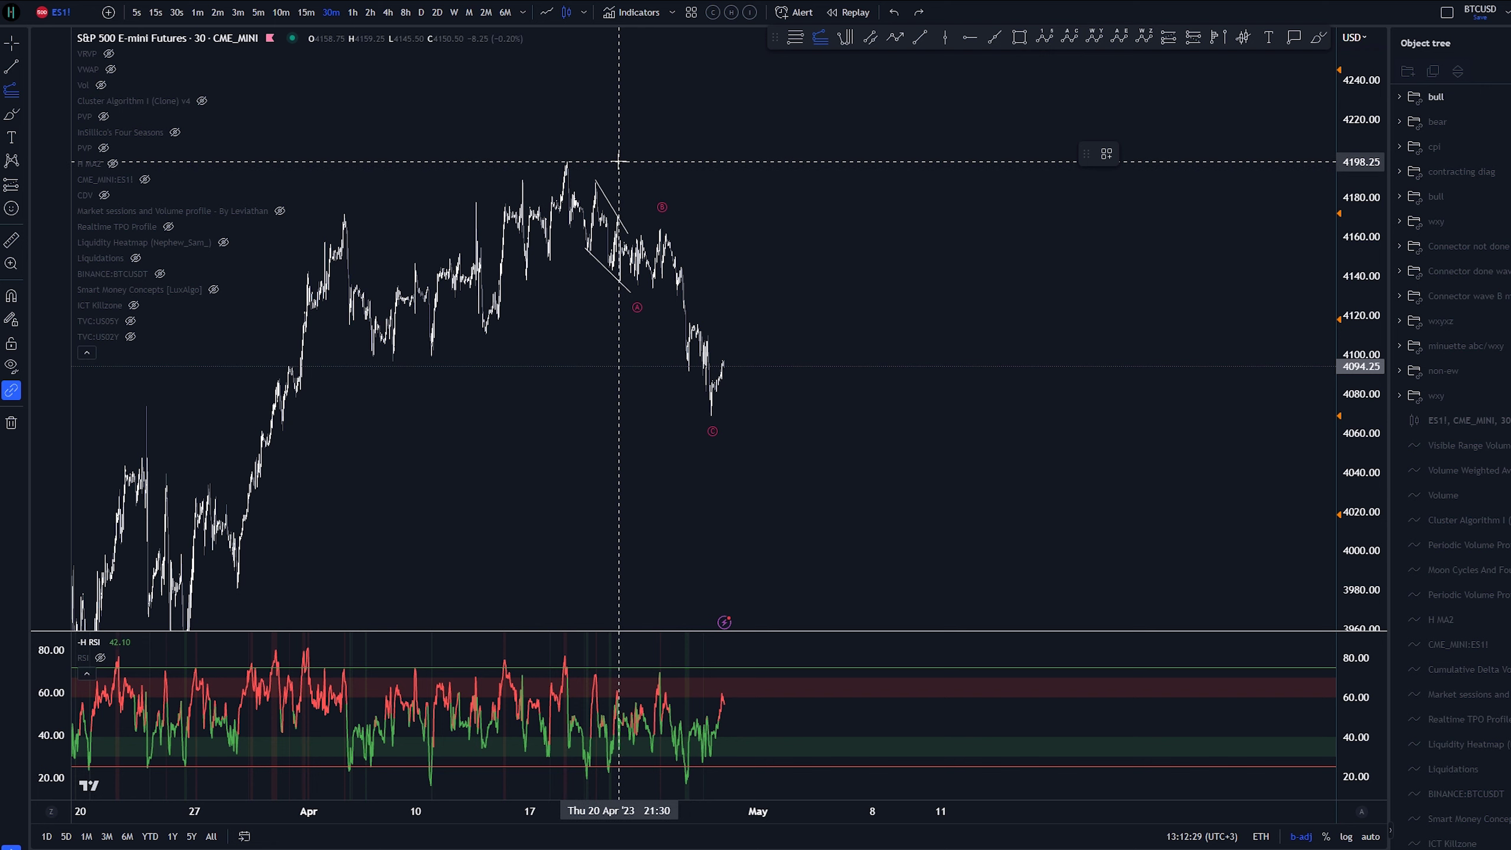
{"action": "left_click", "coordinate": [618, 161]}
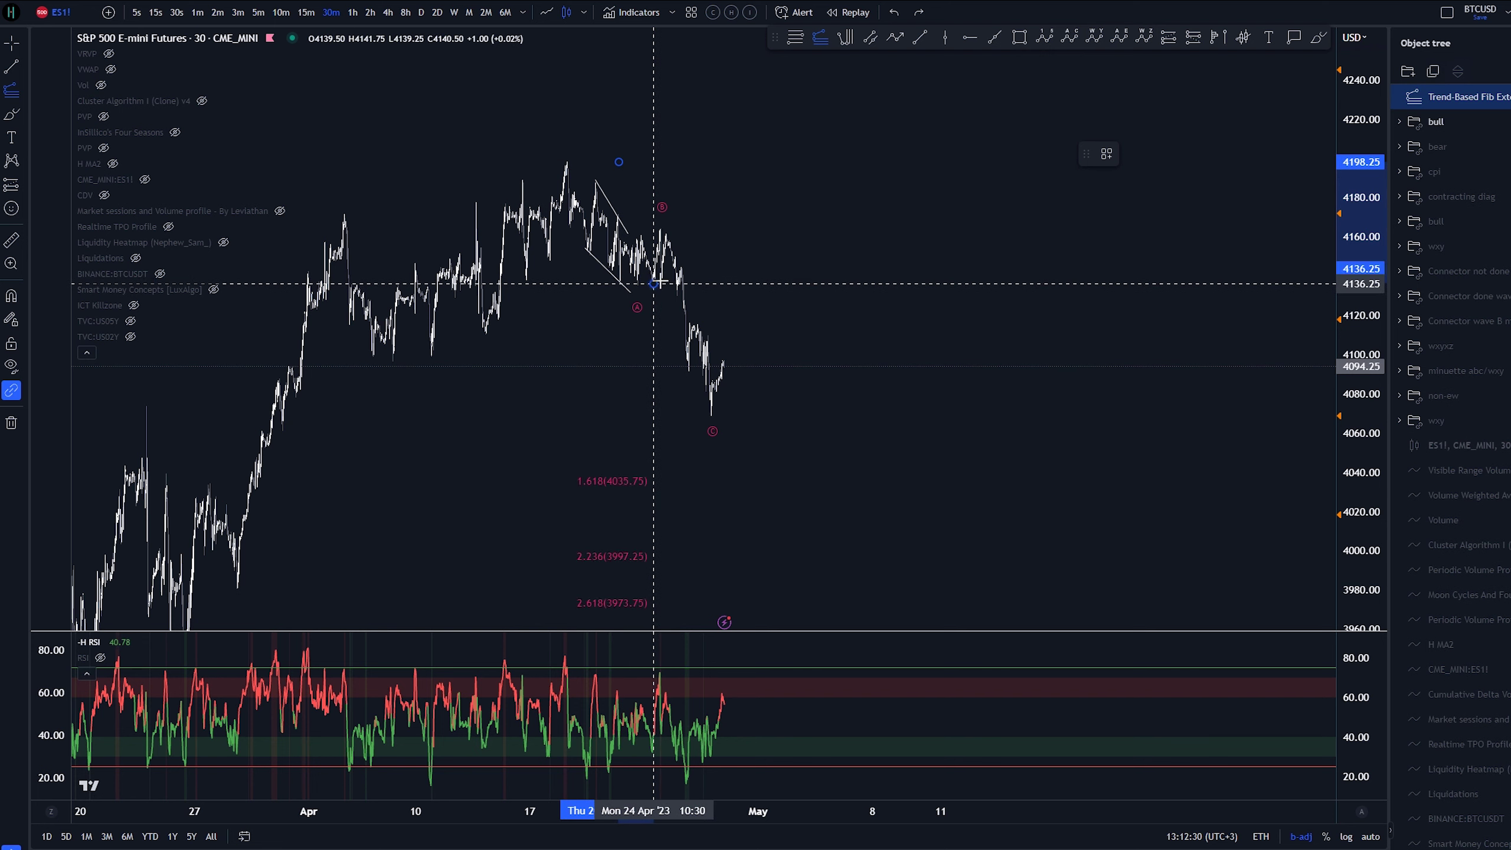
{"action": "left_click", "coordinate": [653, 283]}
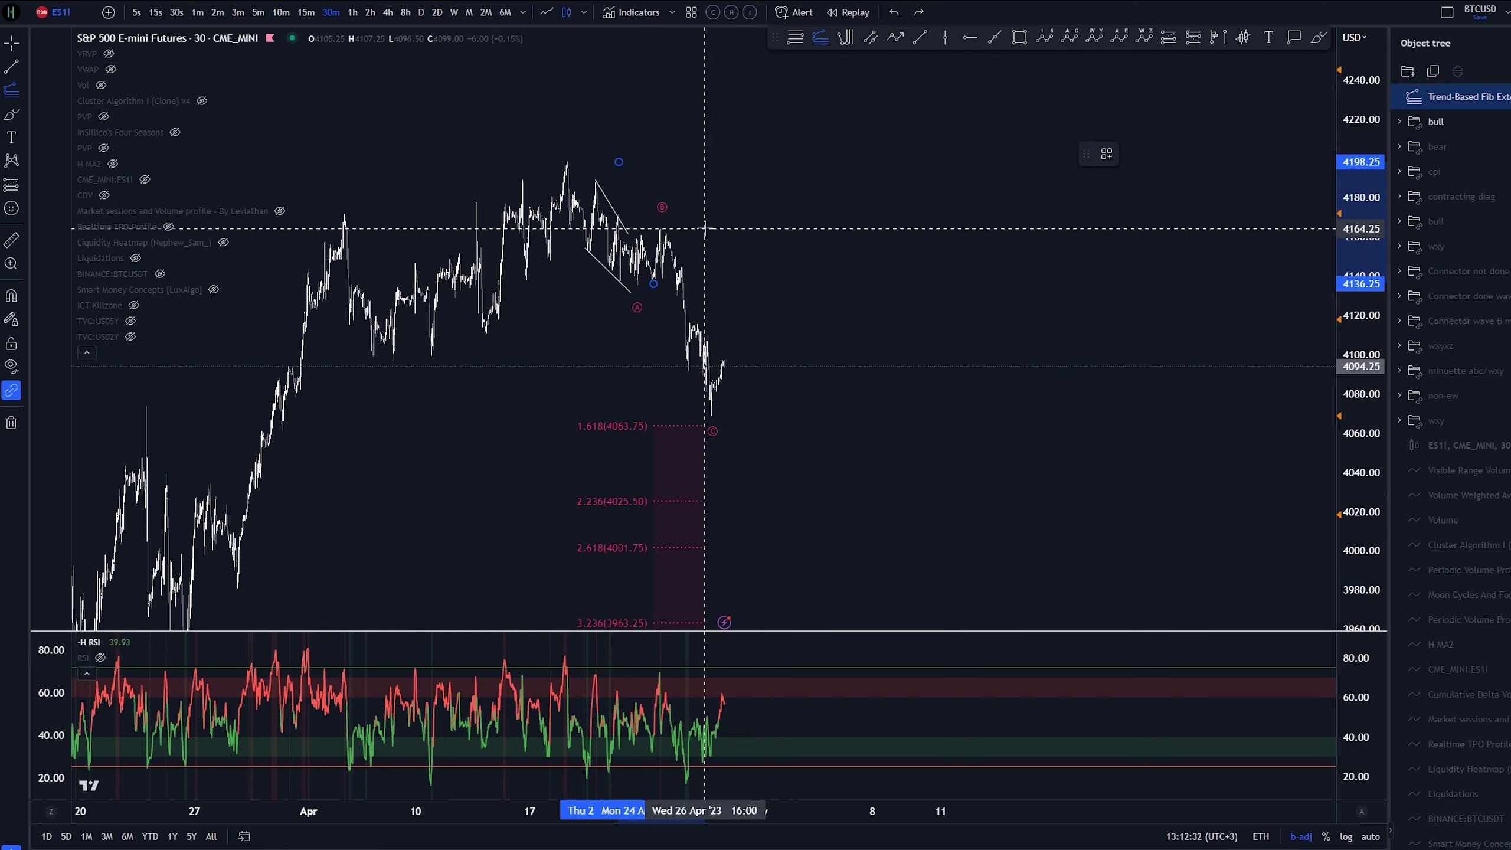
{"action": "left_click", "coordinate": [708, 227]}
Step: Brush a small mark at the wave C low and undo it
{"action": "key", "text": "alt+b"}
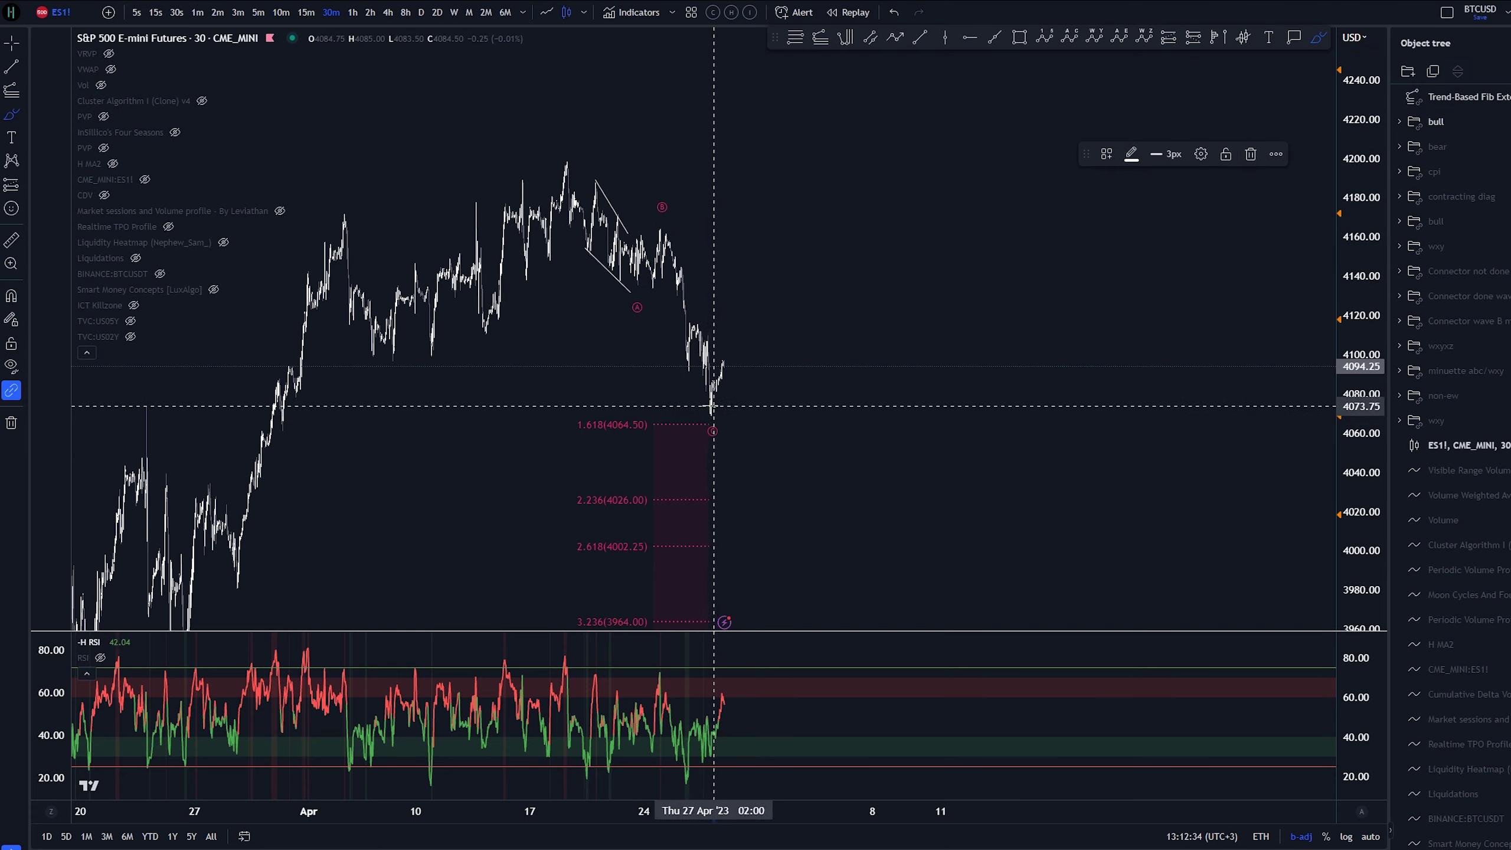
{"action": "left_click_drag", "start_coordinate": [711, 405], "coordinate": [712, 405]}
{"action": "key", "text": "ctrl+z"}
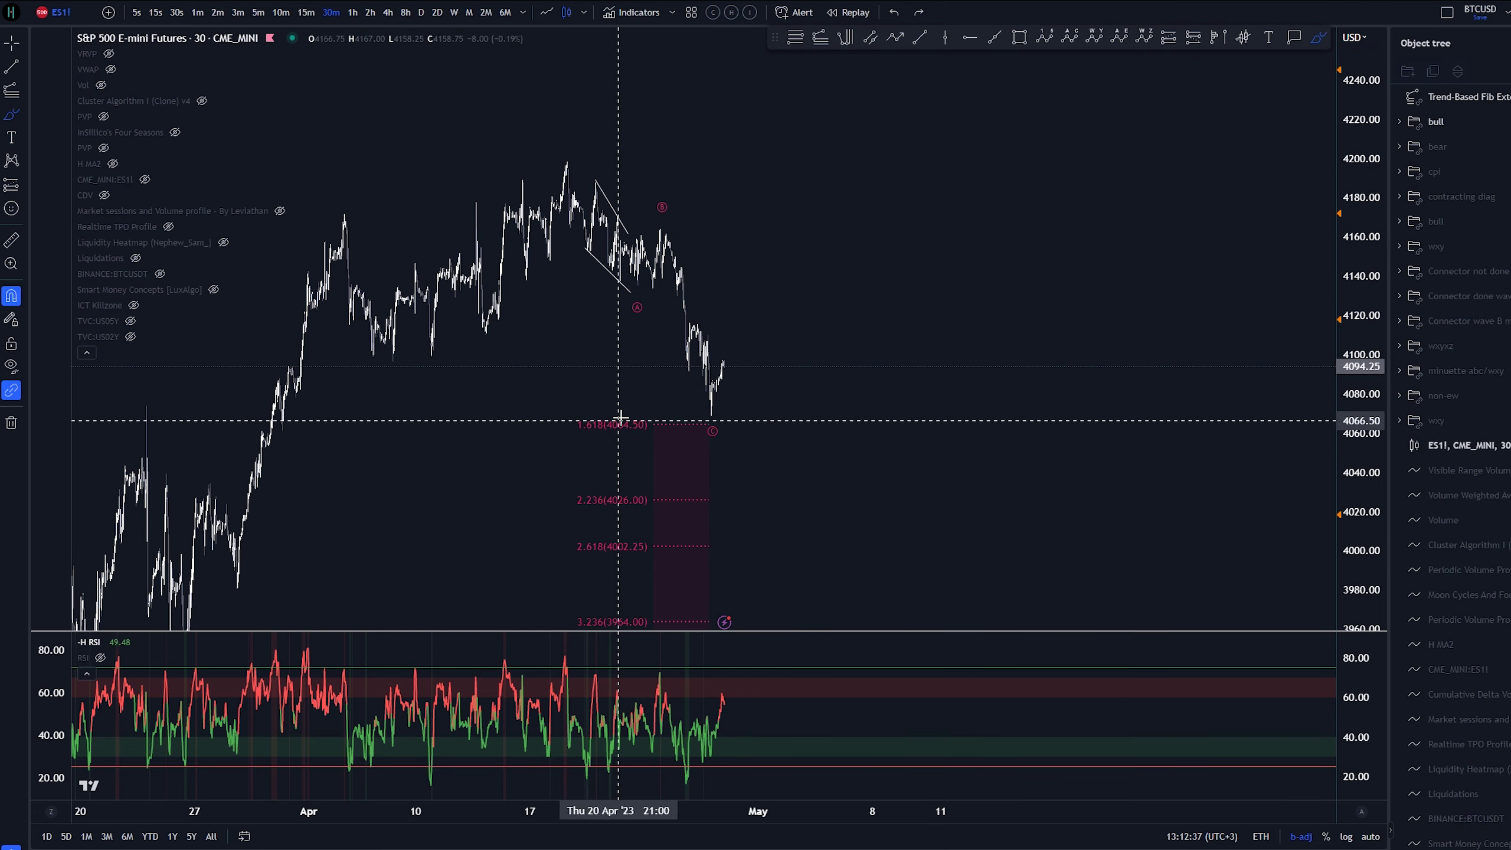
Step: Raise the extension's second anchor slightly so its 1.618 level sits at 4066.50
{"action": "left_click", "coordinate": [654, 425]}
{"action": "left_click_drag", "start_coordinate": [653, 287], "coordinate": [655, 282]}
{"action": "left_click", "coordinate": [800, 378]}
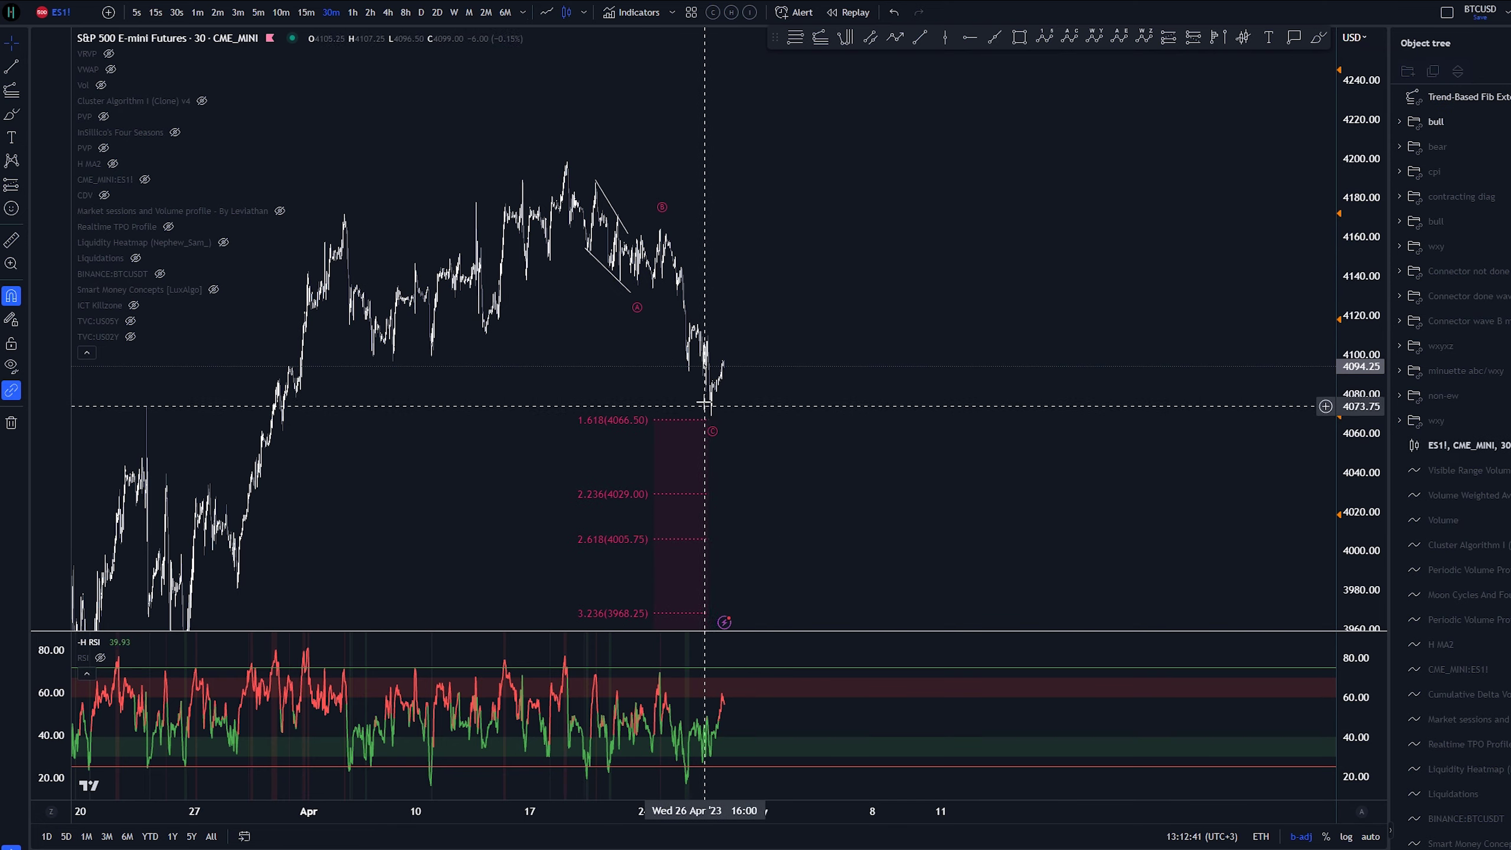
Step: Brush a mark between the latest low and the 1.618 extension level, and undo it
{"action": "key", "text": "alt+b"}
{"action": "mouse_move", "coordinate": [709, 409]}
{"action": "left_mouse_down"}
{"action": "mouse_move", "coordinate": [705, 449]}
{"action": "mouse_move", "coordinate": [721, 433]}
{"action": "left_mouse_up"}
{"action": "key", "text": "ctrl+z"}
{"action": "key", "text": "ctrl+z"}
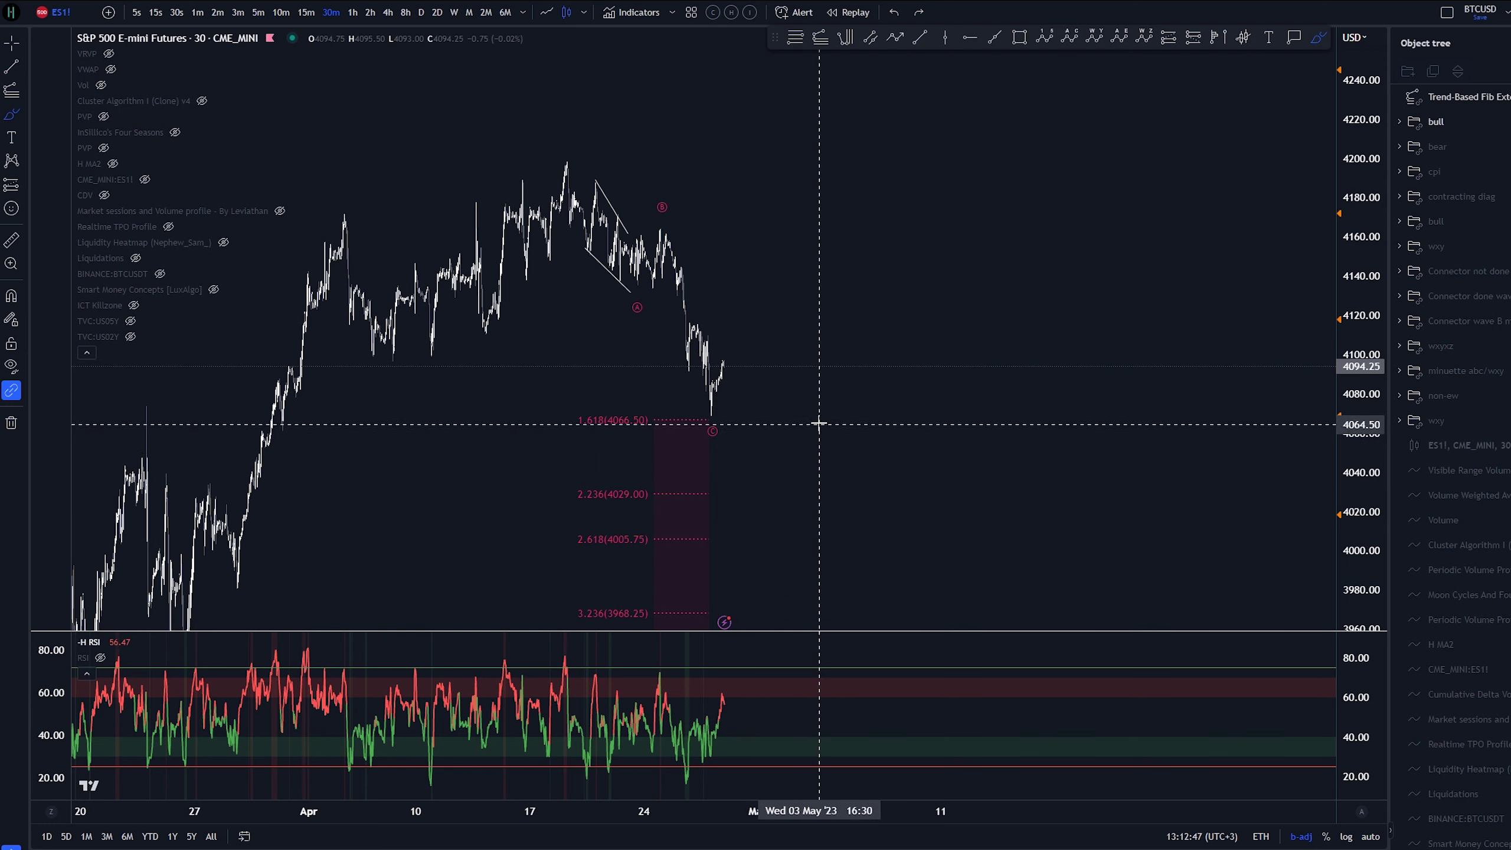
Step: Brush several possible rallies up from the wave C low, the last to about 4174, and undo them
{"action": "left_click_drag", "start_coordinate": [712, 412], "coordinate": [775, 260]}
{"action": "key", "text": "ctrl+z"}
{"action": "mouse_move", "coordinate": [711, 410]}
{"action": "left_mouse_down"}
{"action": "mouse_move", "coordinate": [746, 307]}
{"action": "mouse_move", "coordinate": [736, 317]}
{"action": "mouse_move", "coordinate": [760, 326]}
{"action": "mouse_move", "coordinate": [801, 244]}
{"action": "left_mouse_up"}
{"action": "key", "text": "ctrl+z"}
{"action": "key", "text": "ctrl+z"}
{"action": "key", "text": "ctrl+z"}
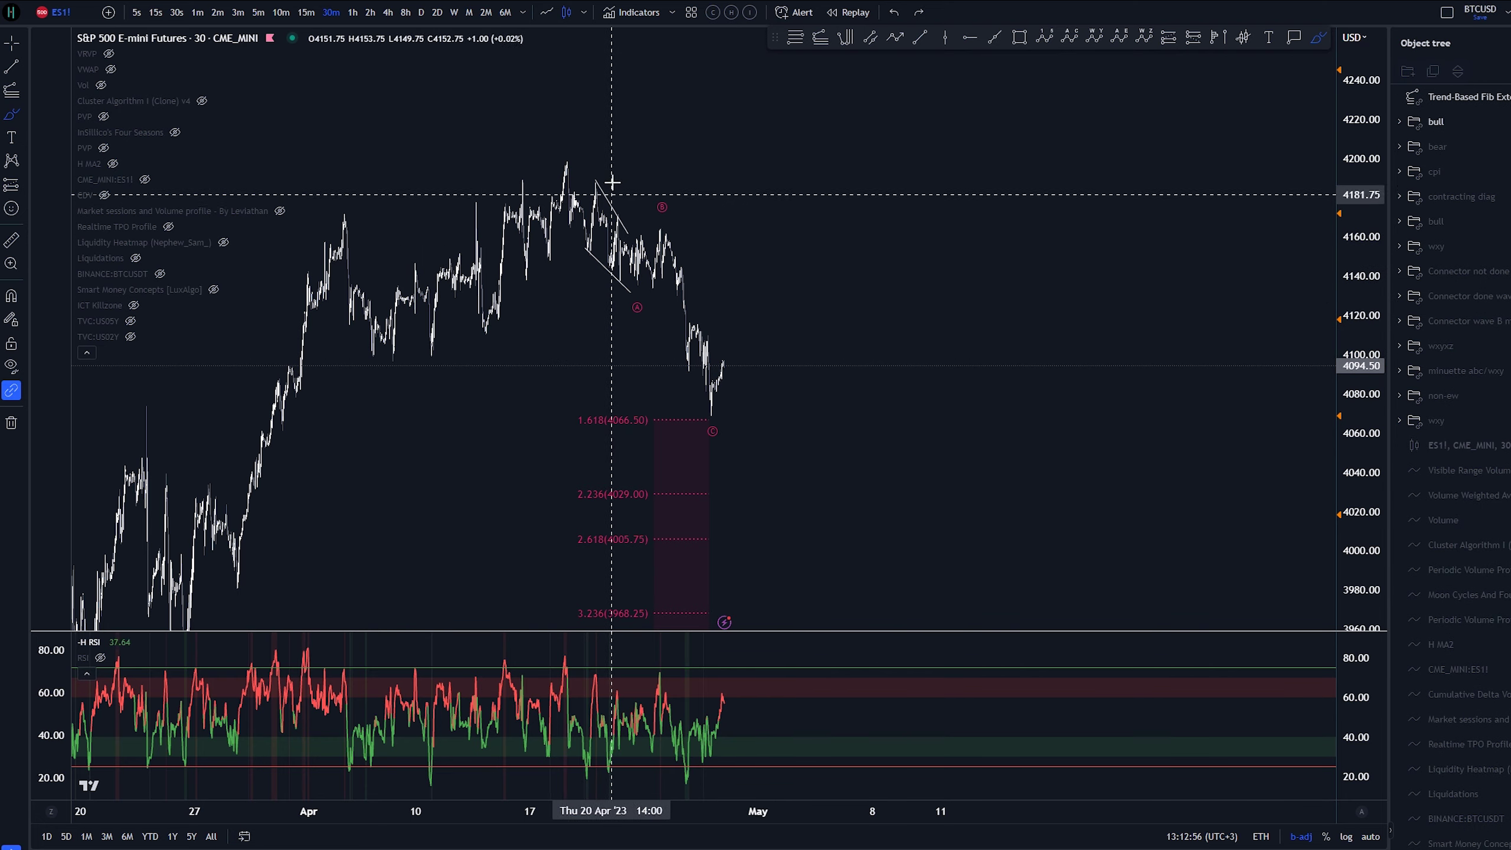
{"action": "left_click_drag", "start_coordinate": [713, 405], "coordinate": [783, 210]}
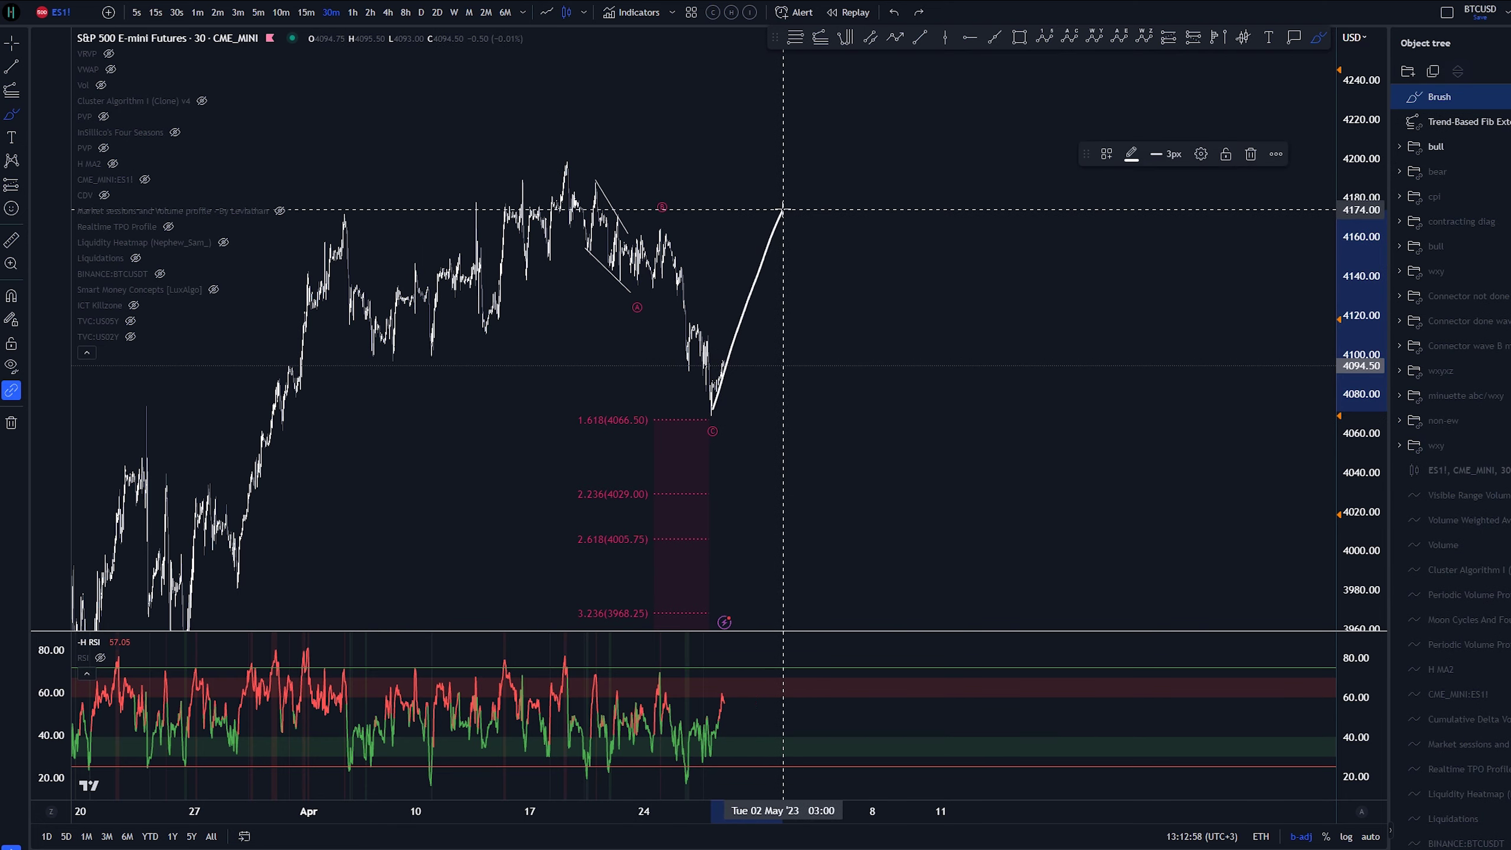
{"action": "key", "text": "ctrl+z"}
Step: Show the second bull group containing the larger-degree wave count on the chart
{"action": "scroll", "coordinate": [968, 310], "scroll_direction": "down", "scroll_amount": 3}
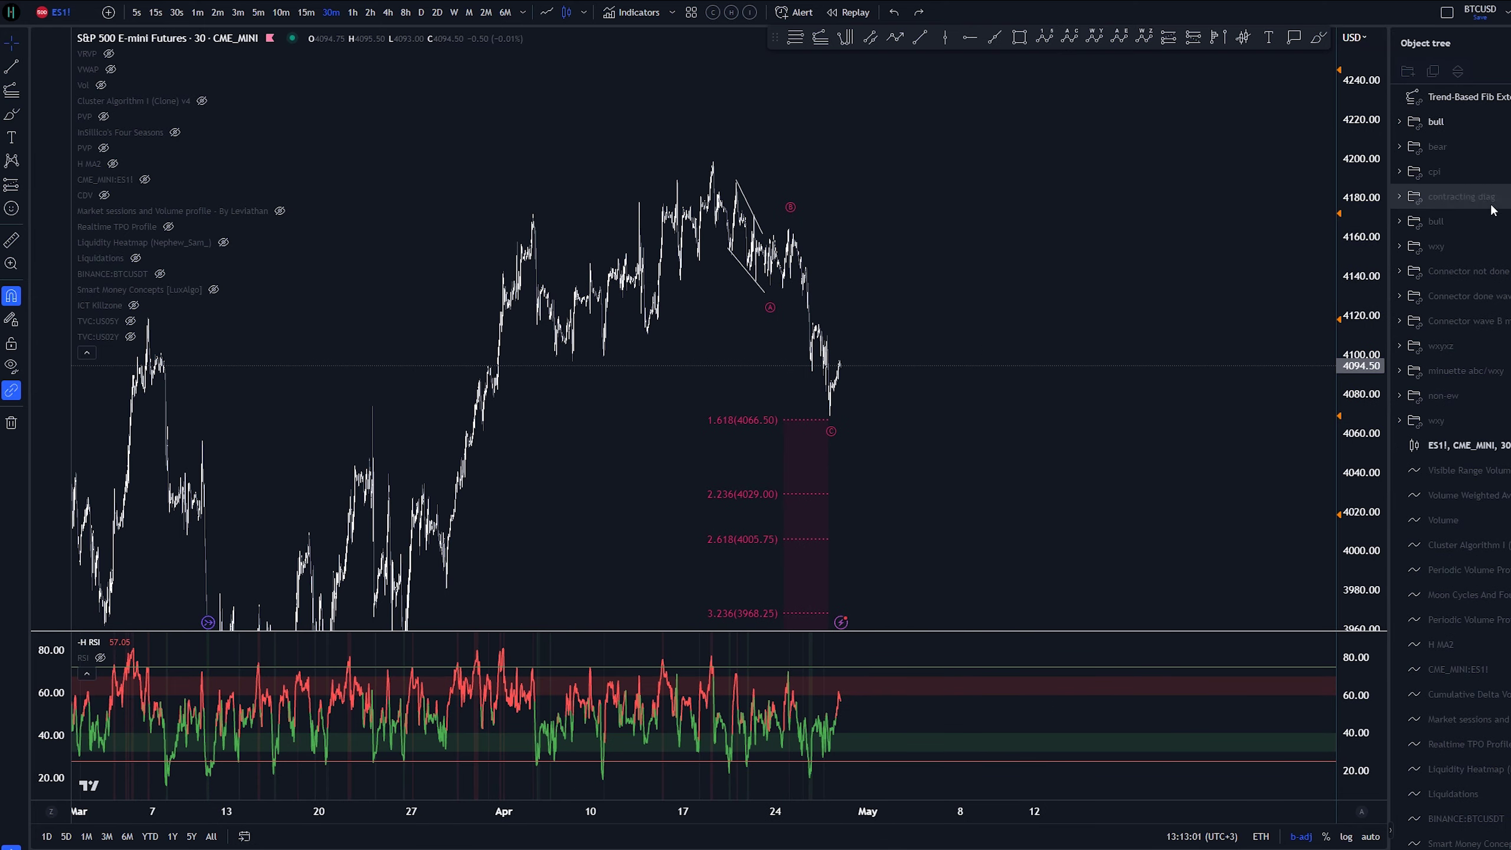
{"action": "left_click", "coordinate": [1509, 221]}
{"action": "left_click_drag", "start_coordinate": [1346, 151], "coordinate": [1344, 387]}
{"action": "mouse_move", "coordinate": [1090, 488]}
{"action": "left_mouse_down"}
{"action": "mouse_move", "coordinate": [1032, 432]}
{"action": "mouse_move", "coordinate": [1032, 457]}
{"action": "left_mouse_up"}
Step: Brush a mark around the wave iv label and undo it
{"action": "key", "text": "alt+b"}
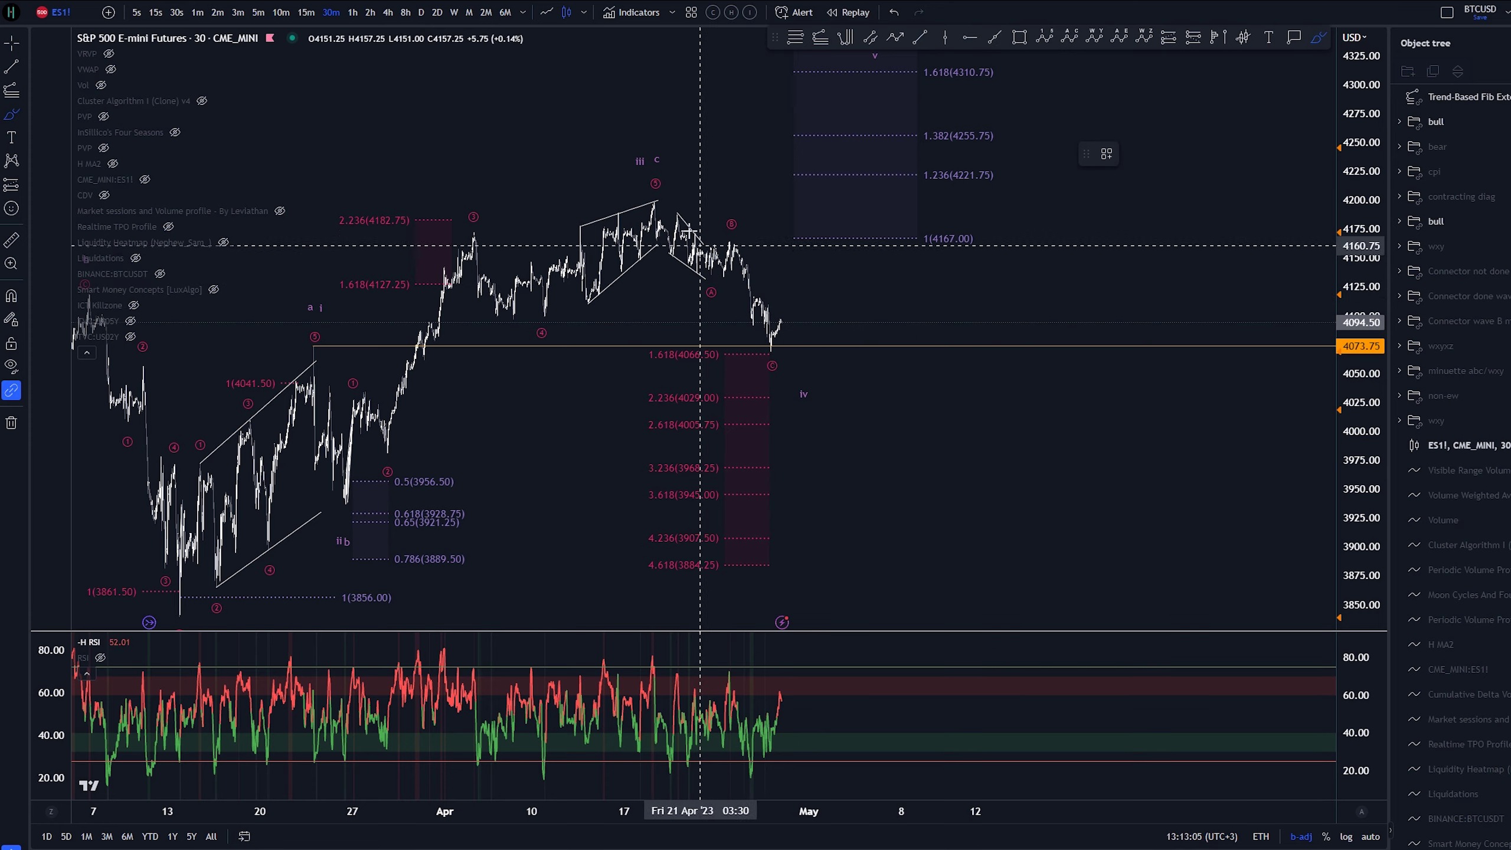
{"action": "left_click_drag", "start_coordinate": [815, 377], "coordinate": [866, 418]}
{"action": "key", "text": "ctrl+z"}
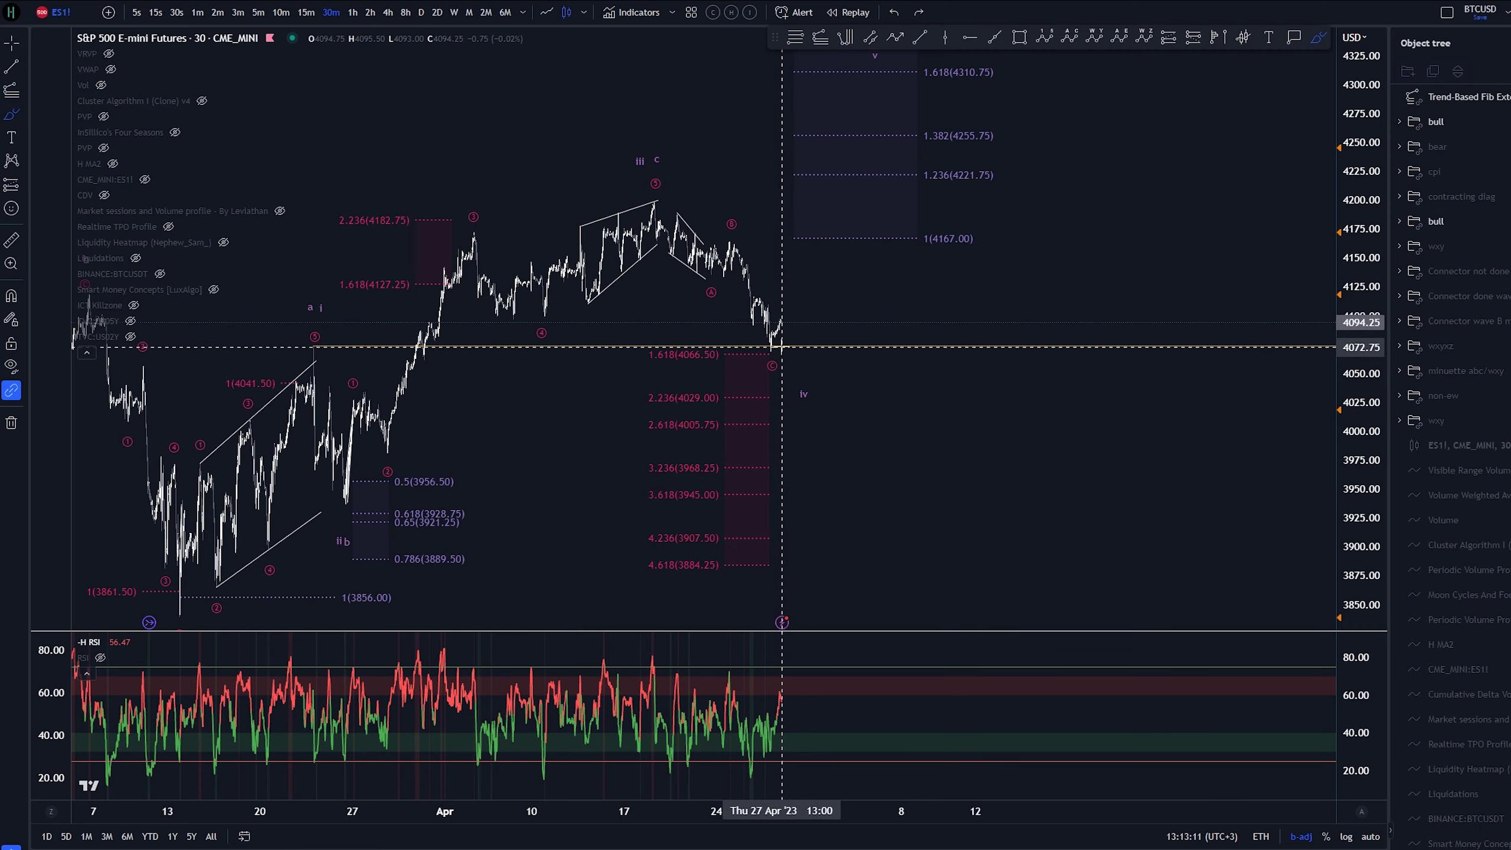
Step: Brush a zigzag correction from the April peak down to about 4014 and a path rising from the March low, undoing both
{"action": "mouse_move", "coordinate": [653, 206]}
{"action": "left_mouse_down"}
{"action": "mouse_move", "coordinate": [684, 256]}
{"action": "mouse_move", "coordinate": [734, 244]}
{"action": "mouse_move", "coordinate": [776, 344]}
{"action": "mouse_move", "coordinate": [849, 266]}
{"action": "mouse_move", "coordinate": [893, 324]}
{"action": "mouse_move", "coordinate": [1035, 375]}
{"action": "mouse_move", "coordinate": [1054, 412]}
{"action": "left_mouse_up"}
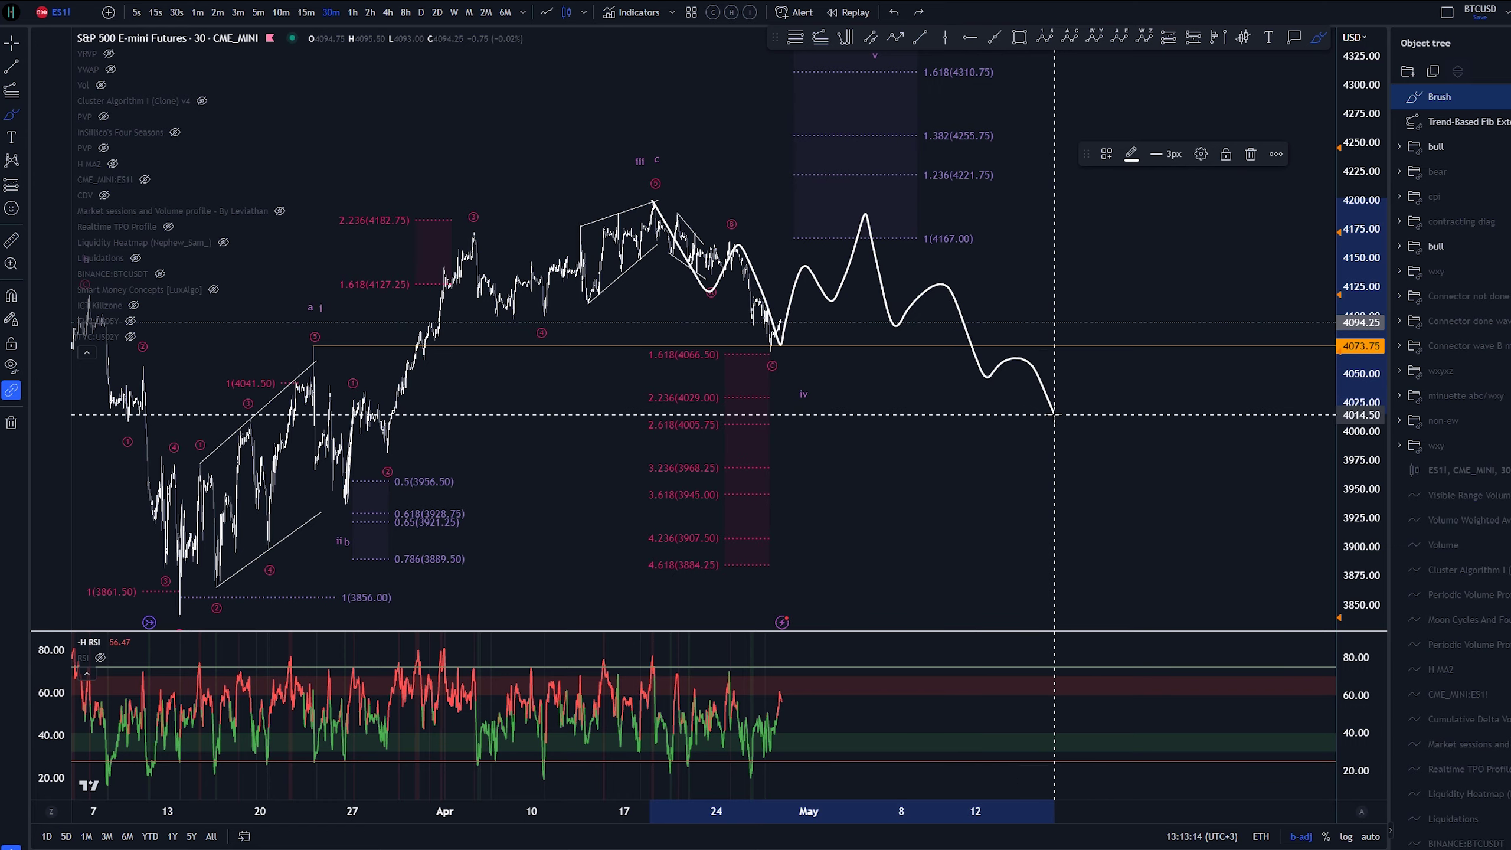
{"action": "scroll", "coordinate": [1073, 473], "scroll_direction": "down", "scroll_amount": 2}
{"action": "mouse_move", "coordinate": [187, 573]}
{"action": "left_mouse_down"}
{"action": "mouse_move", "coordinate": [587, 222]}
{"action": "mouse_move", "coordinate": [1069, 58]}
{"action": "left_mouse_up"}
{"action": "key", "text": "ctrl+z"}
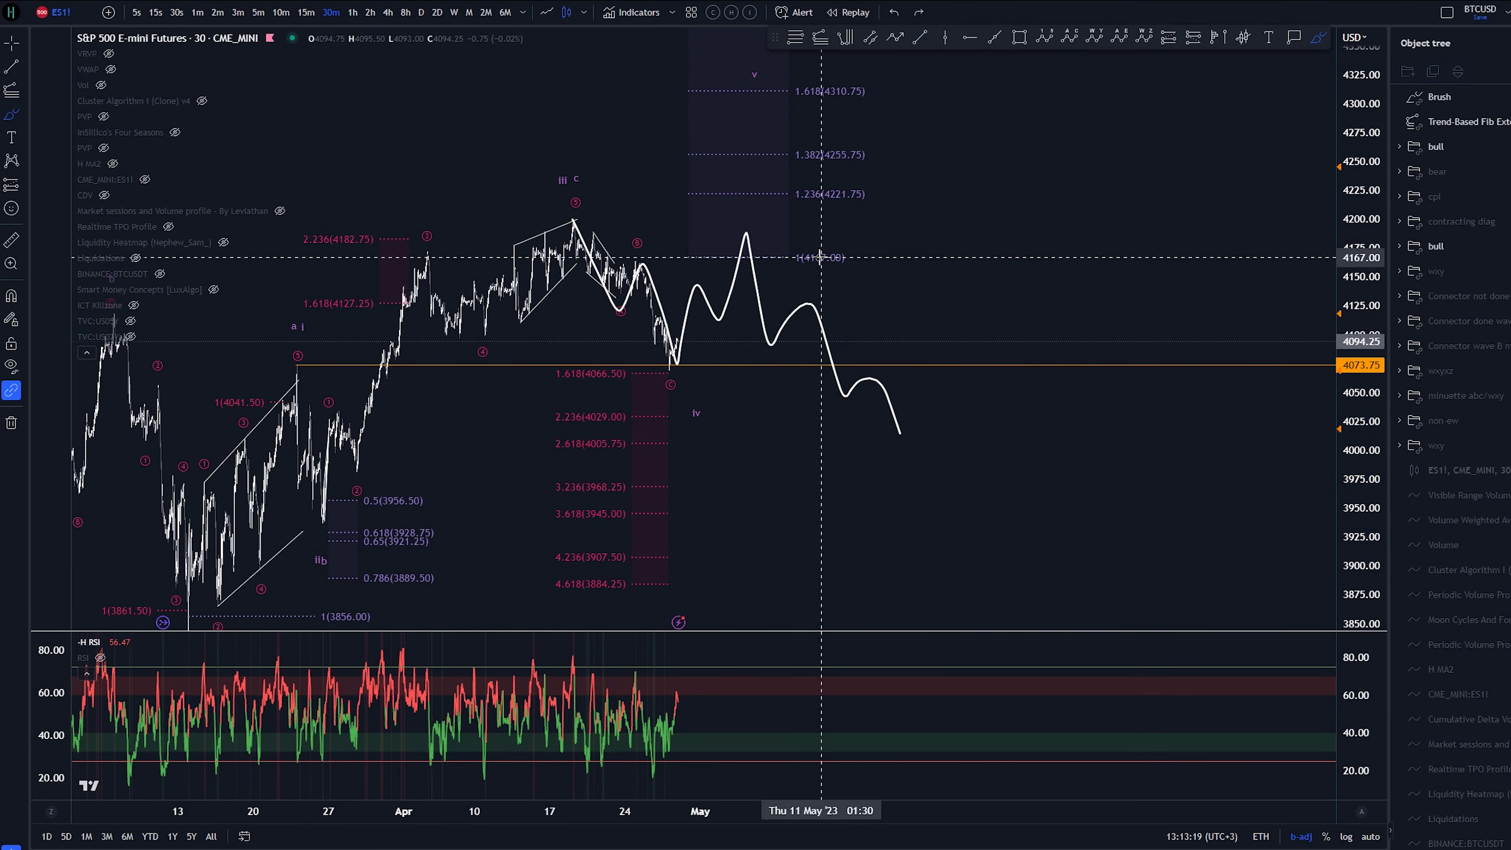
{"action": "key", "text": "ctrl+z"}
{"action": "key", "text": "ctrl+z"}
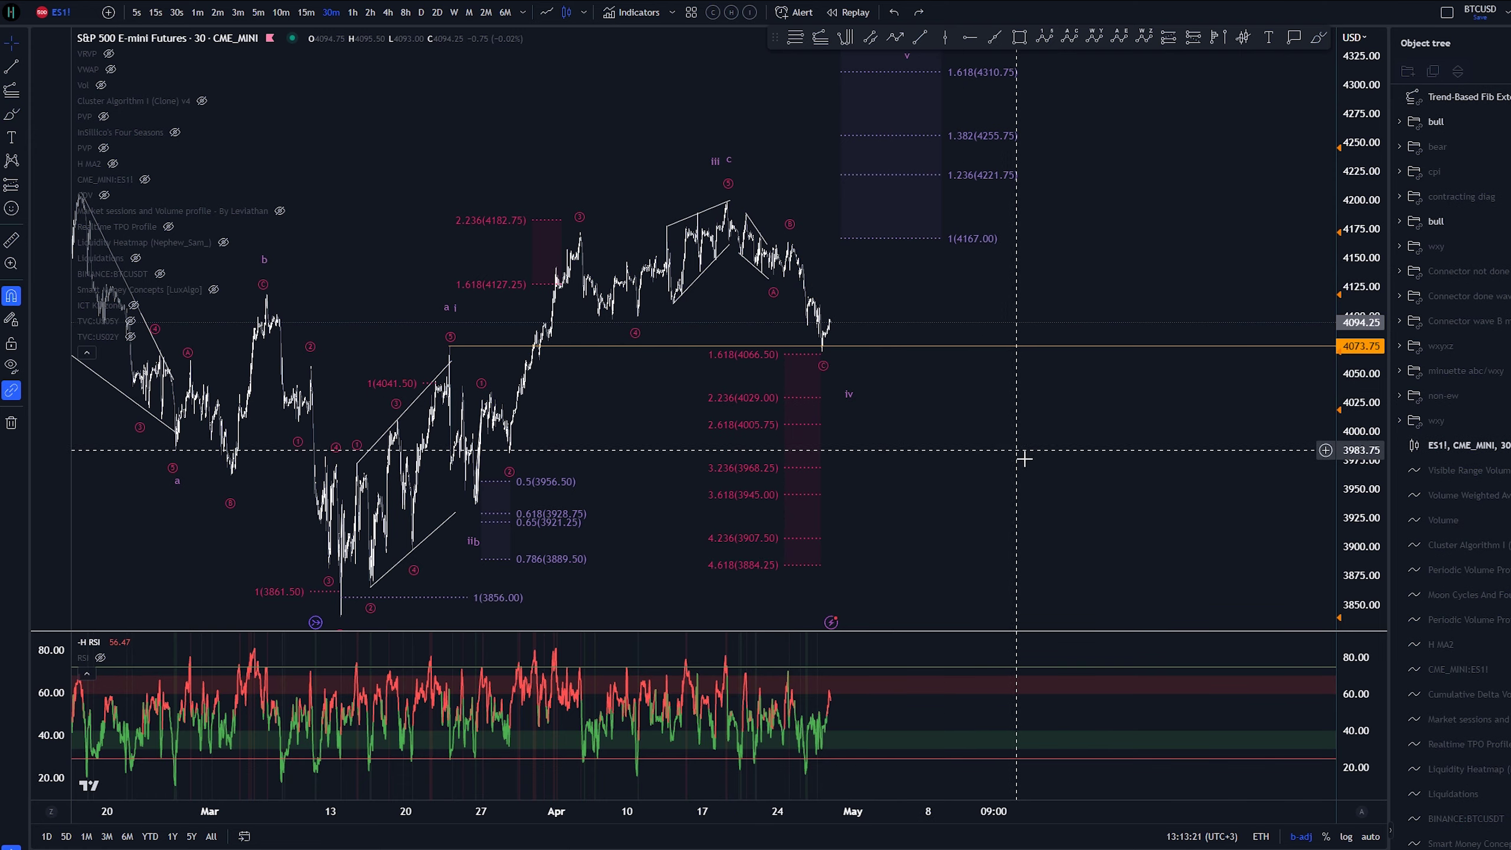
Step: Draw a Fib retracement from the March low near 3839.75 up to the April high near 4199.25
{"action": "scroll", "coordinate": [1022, 448], "scroll_direction": "right", "scroll_amount": 3}
{"action": "left_click_drag", "start_coordinate": [1010, 442], "coordinate": [1028, 447]}
{"action": "key", "text": "alt+f"}
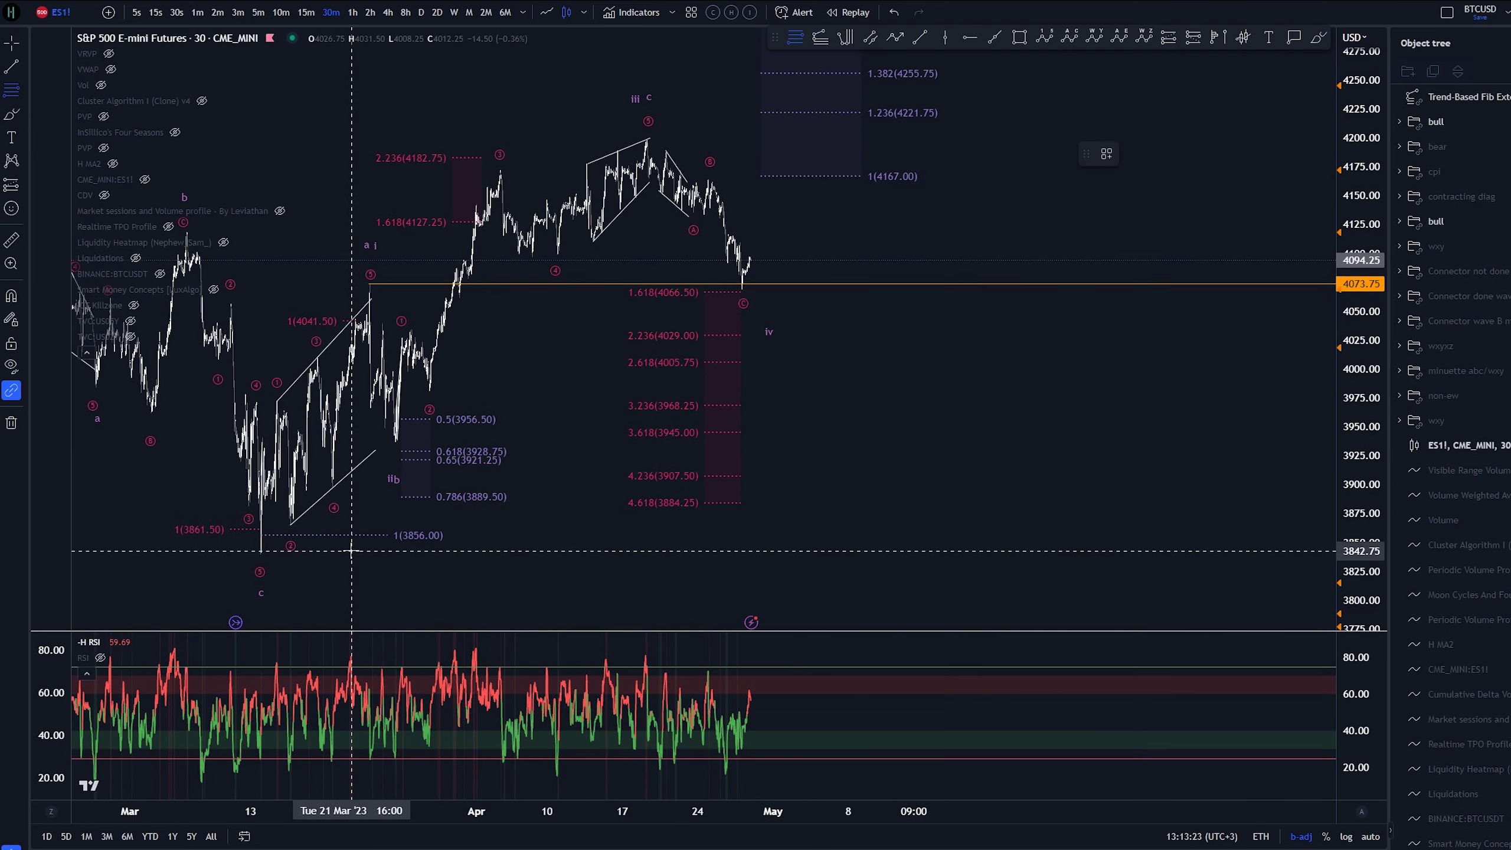
{"action": "left_click", "coordinate": [350, 553]}
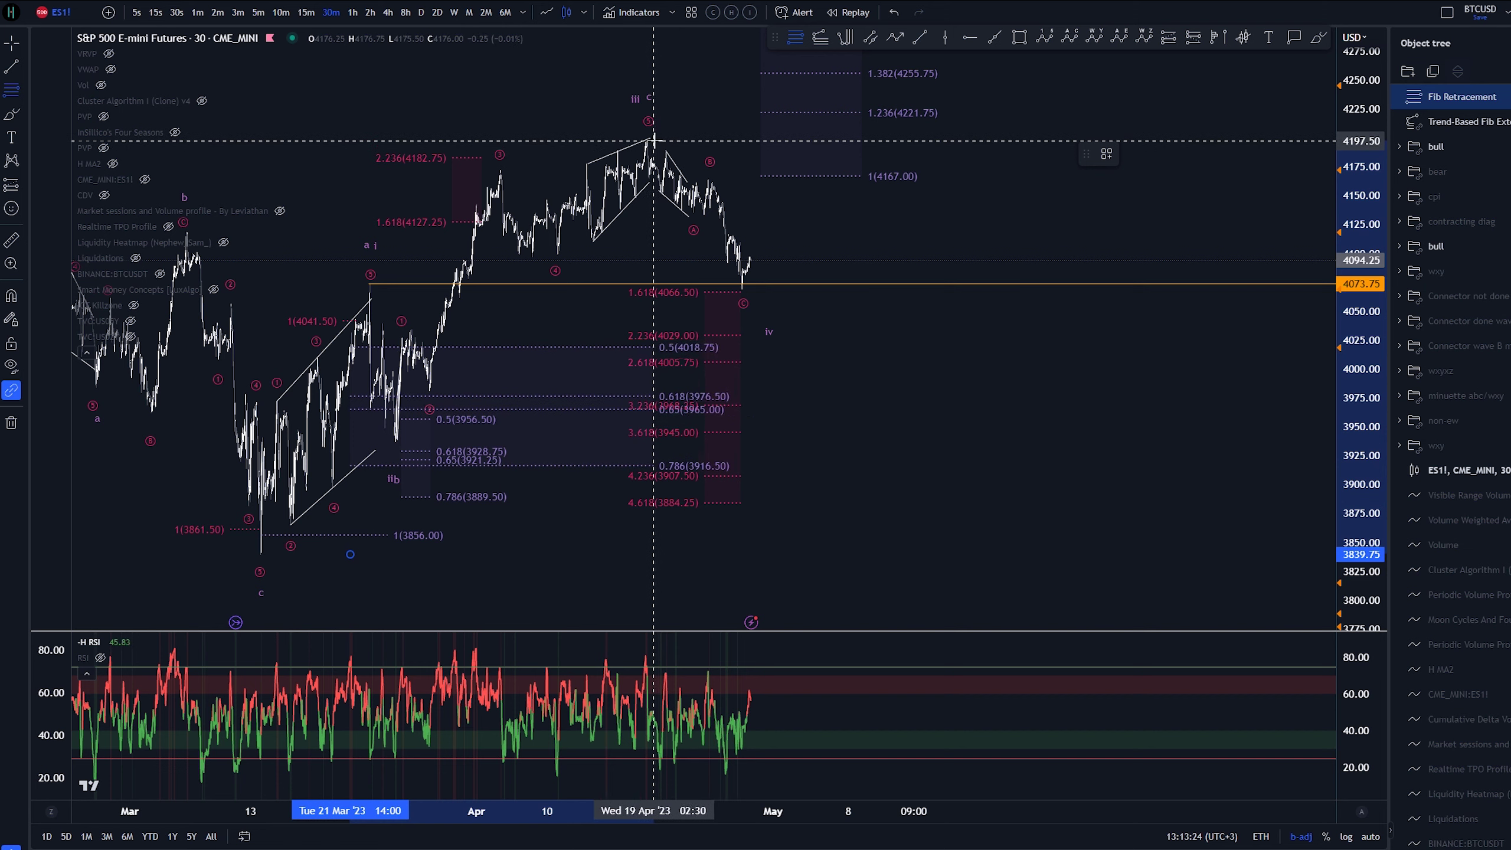
{"action": "left_click", "coordinate": [668, 139]}
Step: Apply the wave2 template to the retracement and move it beyond the latest bars, with its upper end at 4198.75
{"action": "left_click", "coordinate": [1106, 154]}
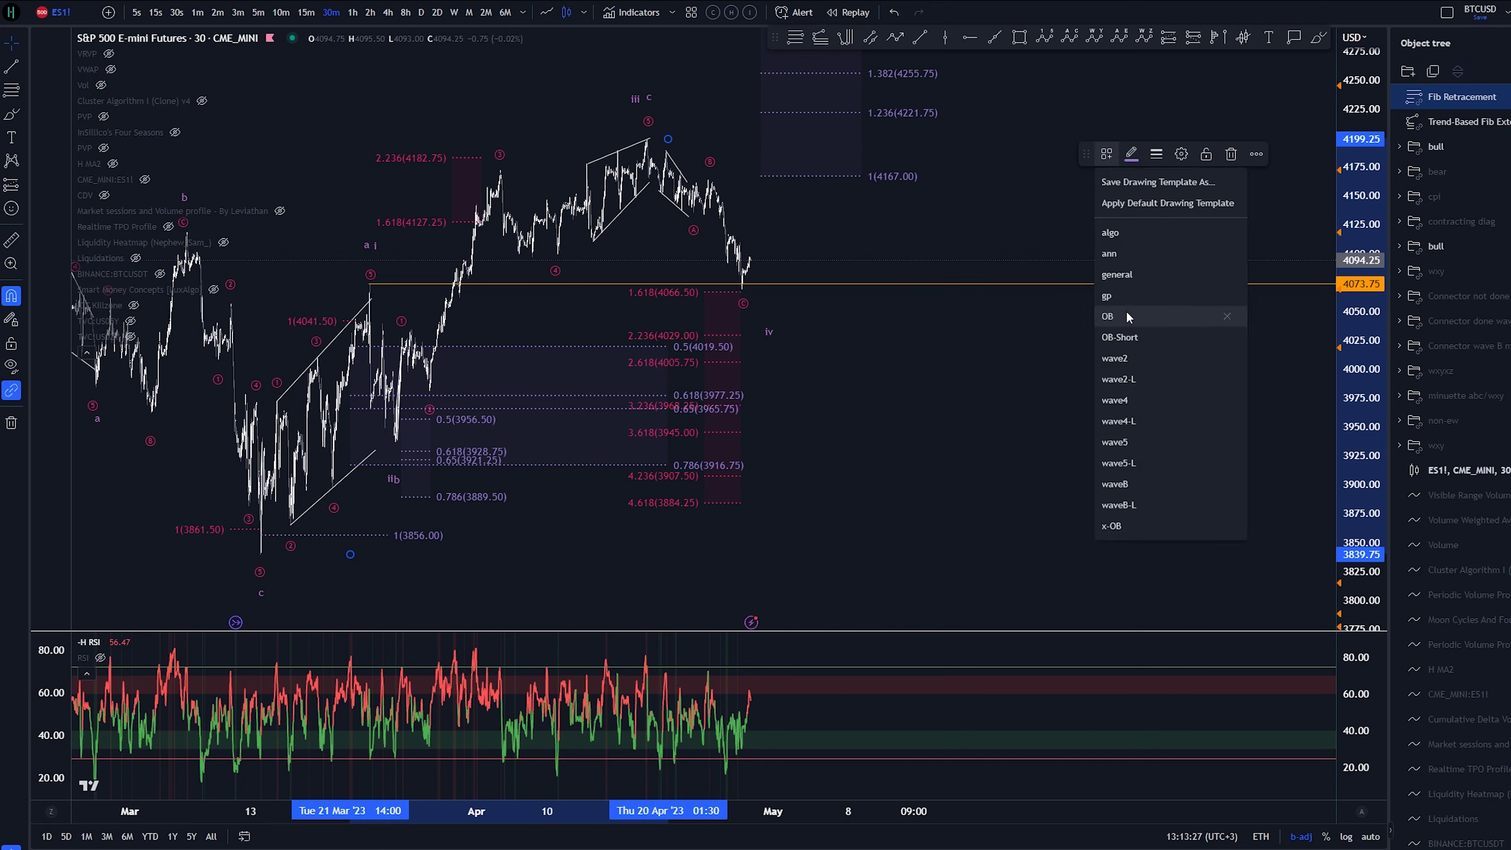
{"action": "left_click", "coordinate": [1121, 357]}
{"action": "left_click_drag", "start_coordinate": [617, 303], "coordinate": [1037, 327]}
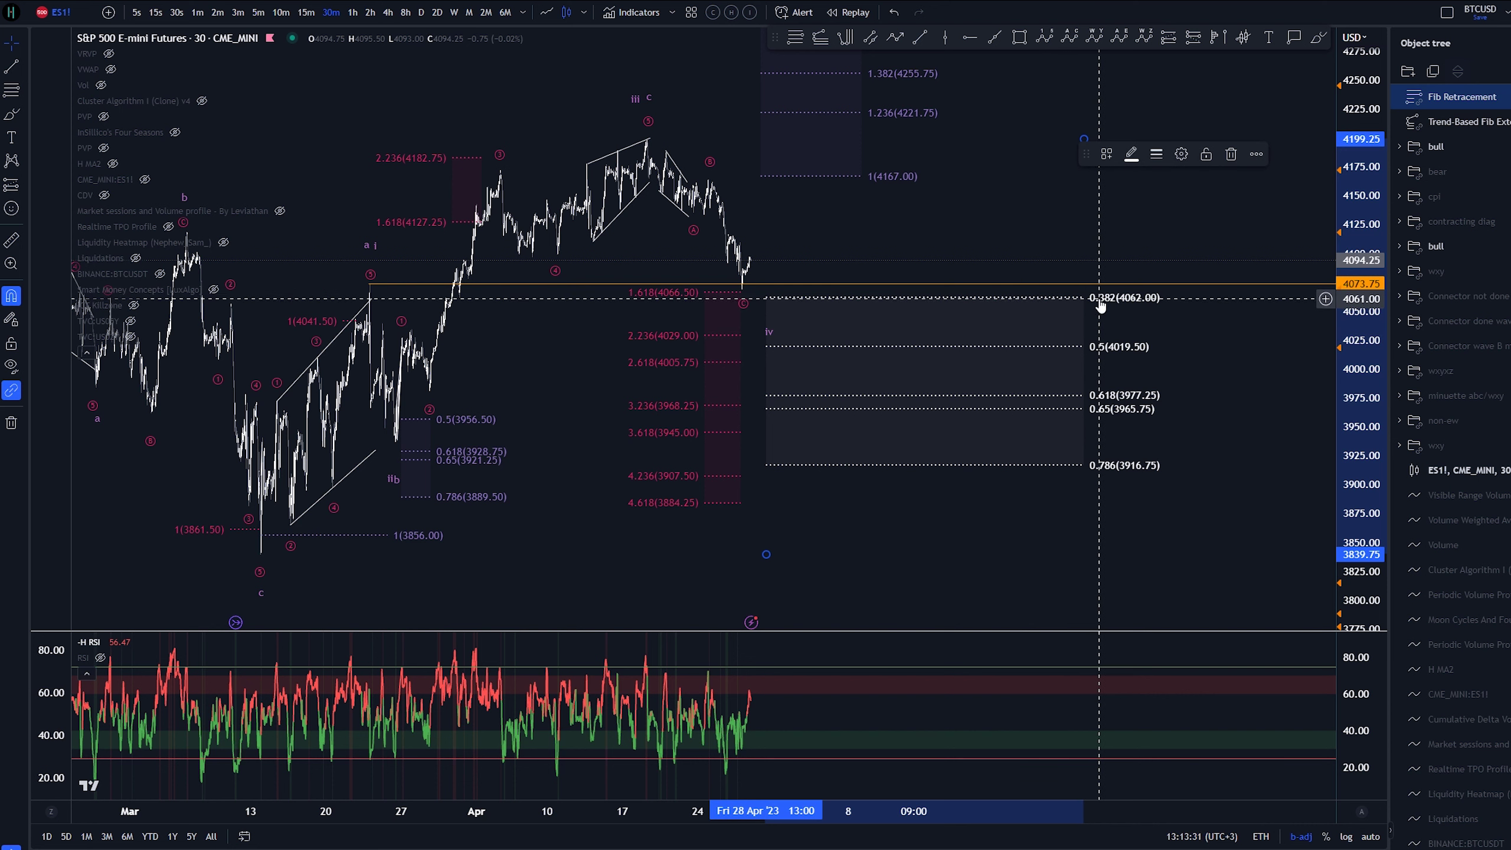
{"action": "left_click_drag", "start_coordinate": [1084, 138], "coordinate": [1080, 144]}
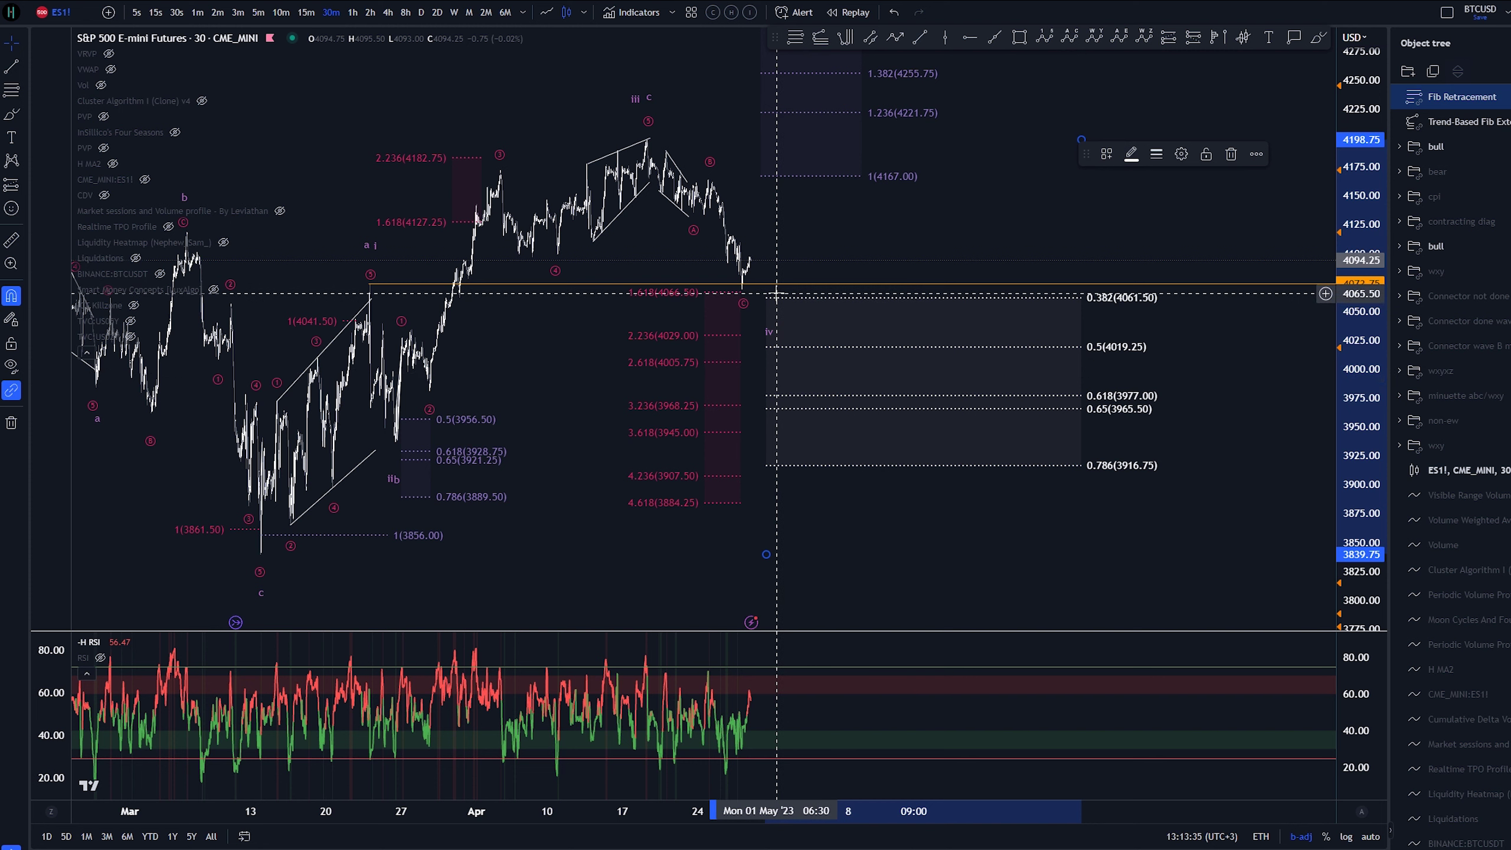
Step: Brush marks at the wave C low and beside the 0.382 level, plus an arrow rising to about 4193, undoing each
{"action": "key", "text": "alt+b"}
{"action": "left_click_drag", "start_coordinate": [745, 280], "coordinate": [766, 288]}
{"action": "key", "text": "ctrl+z"}
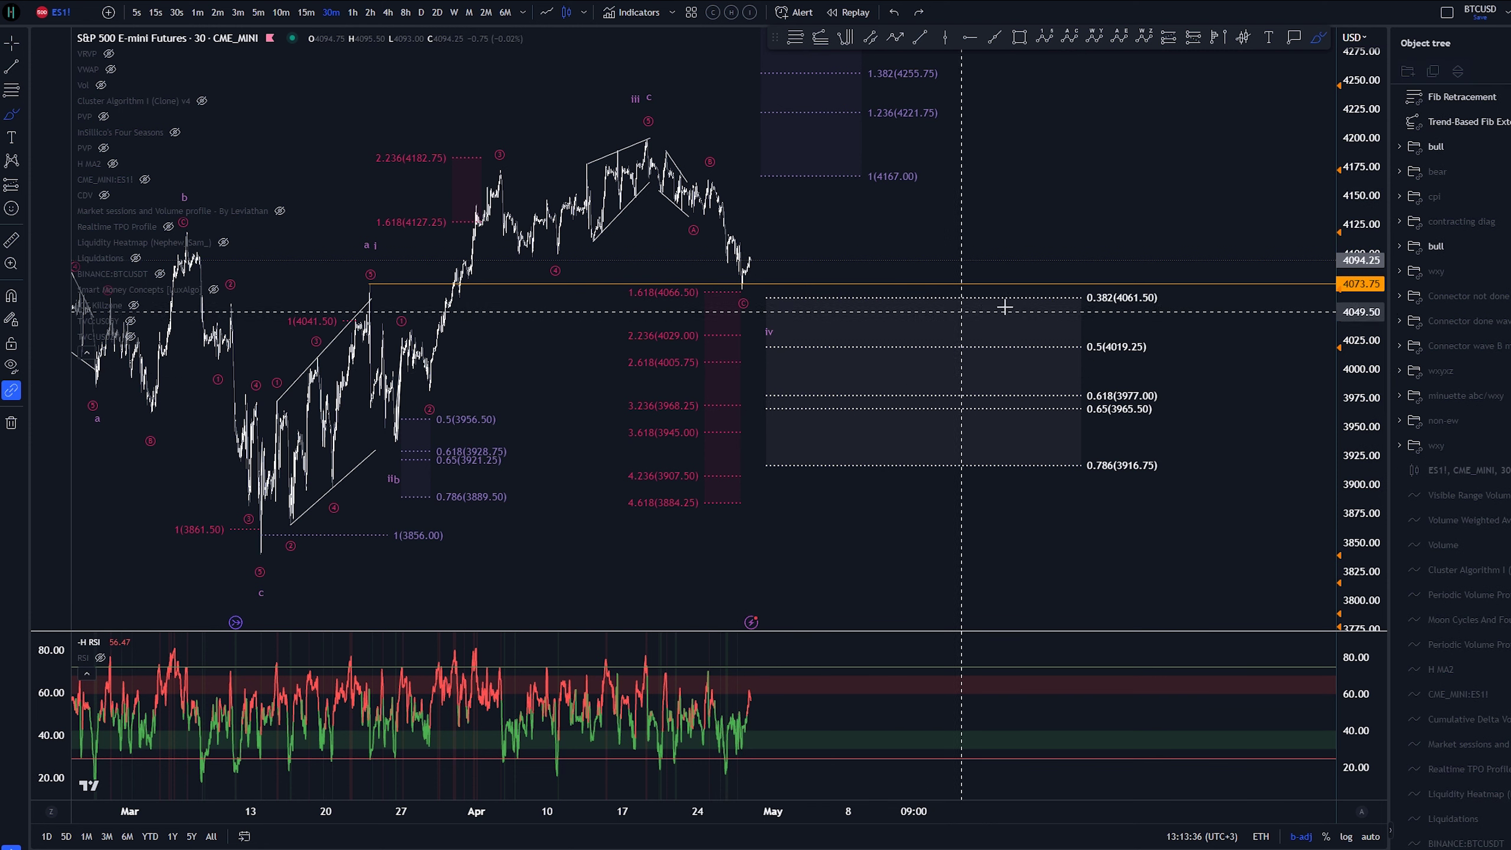
{"action": "left_click_drag", "start_coordinate": [1098, 309], "coordinate": [1174, 313]}
{"action": "key", "text": "ctrl+z"}
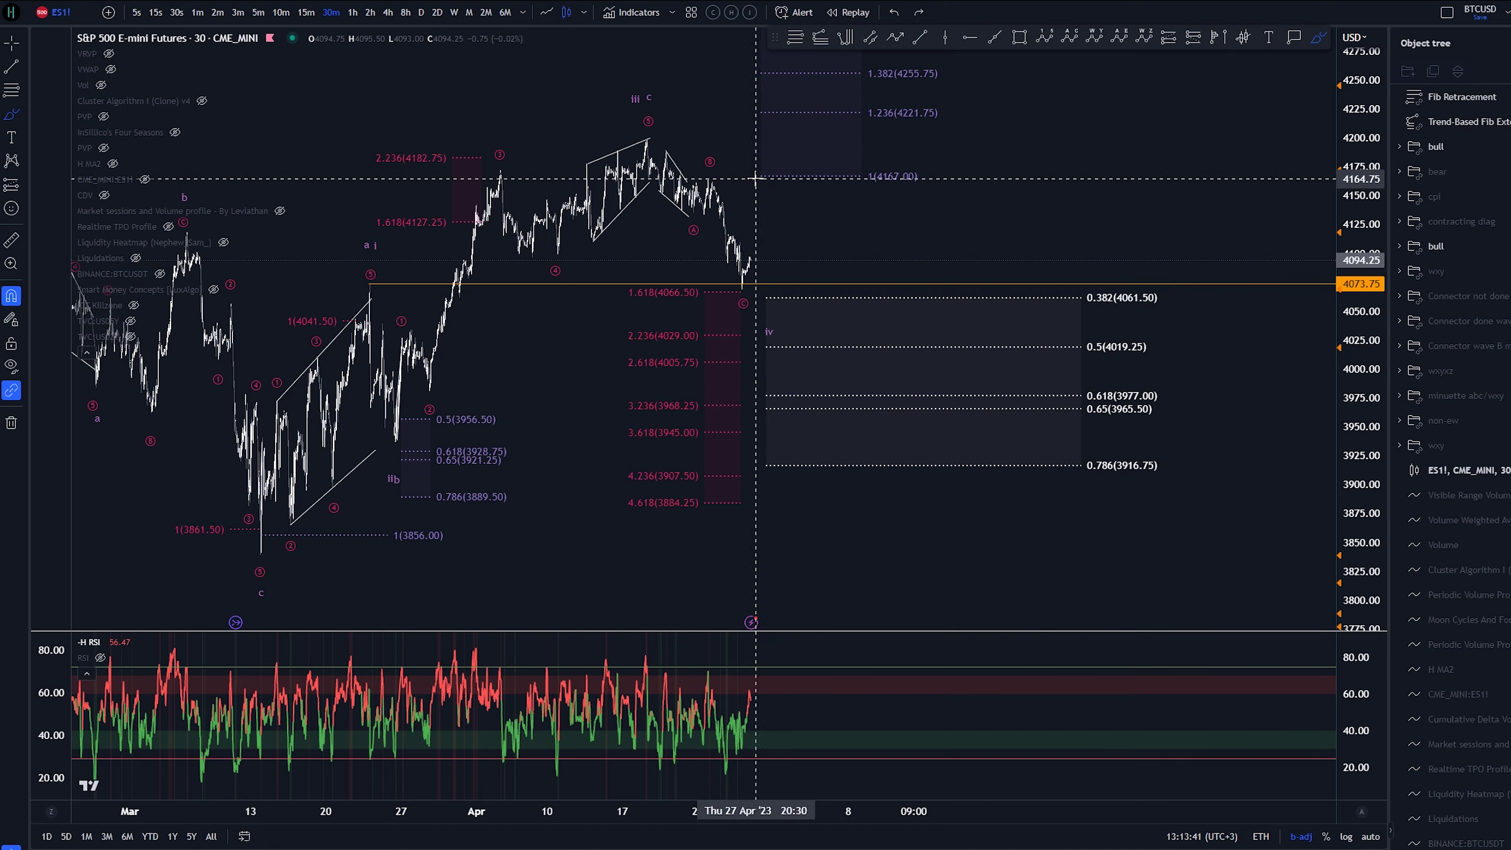
{"action": "left_click_drag", "start_coordinate": [814, 313], "coordinate": [952, 144]}
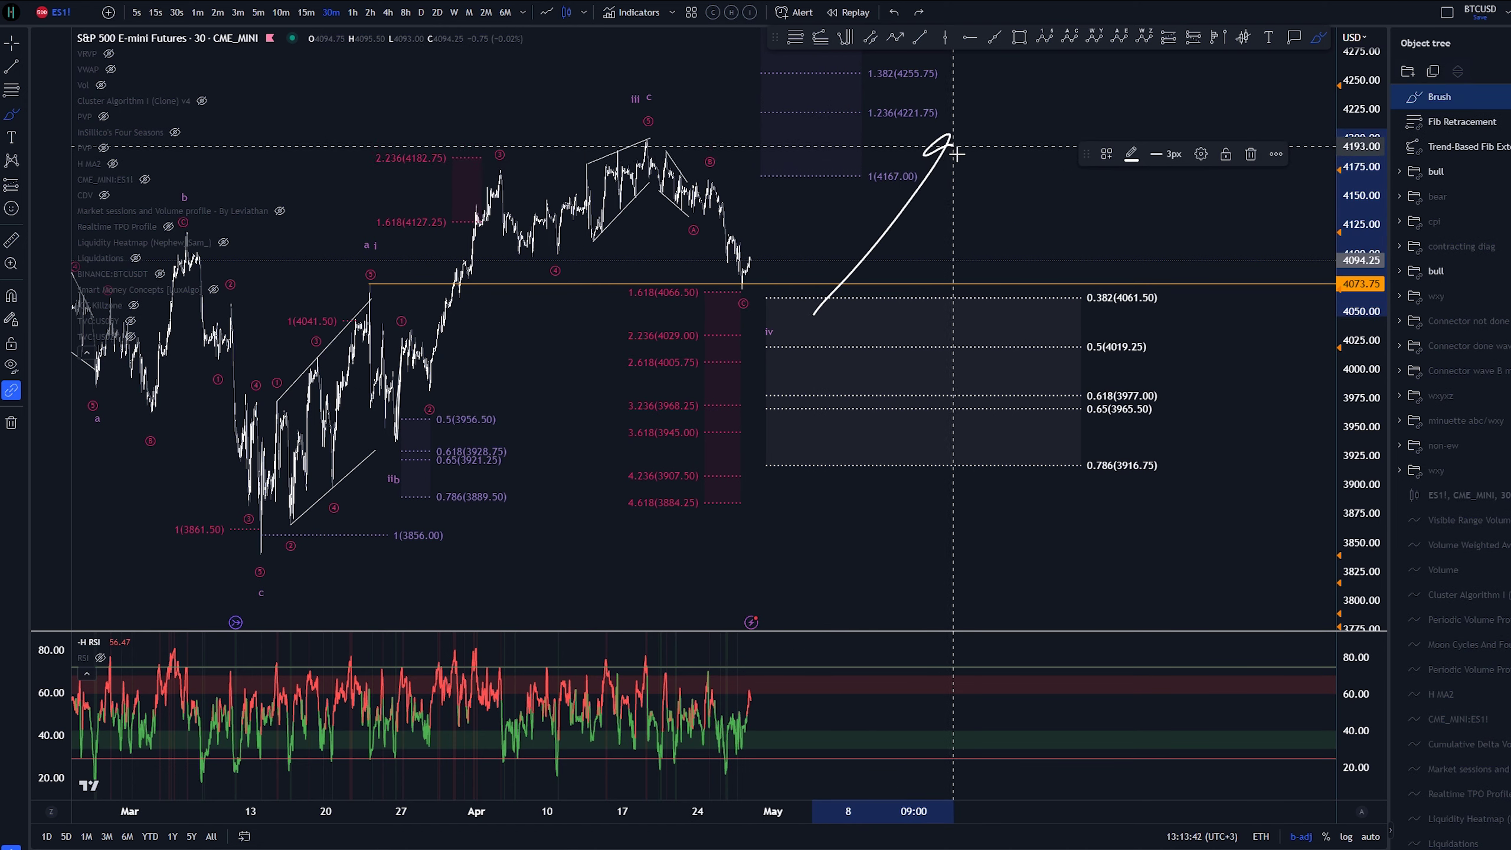
{"action": "key", "text": "ctrl+z"}
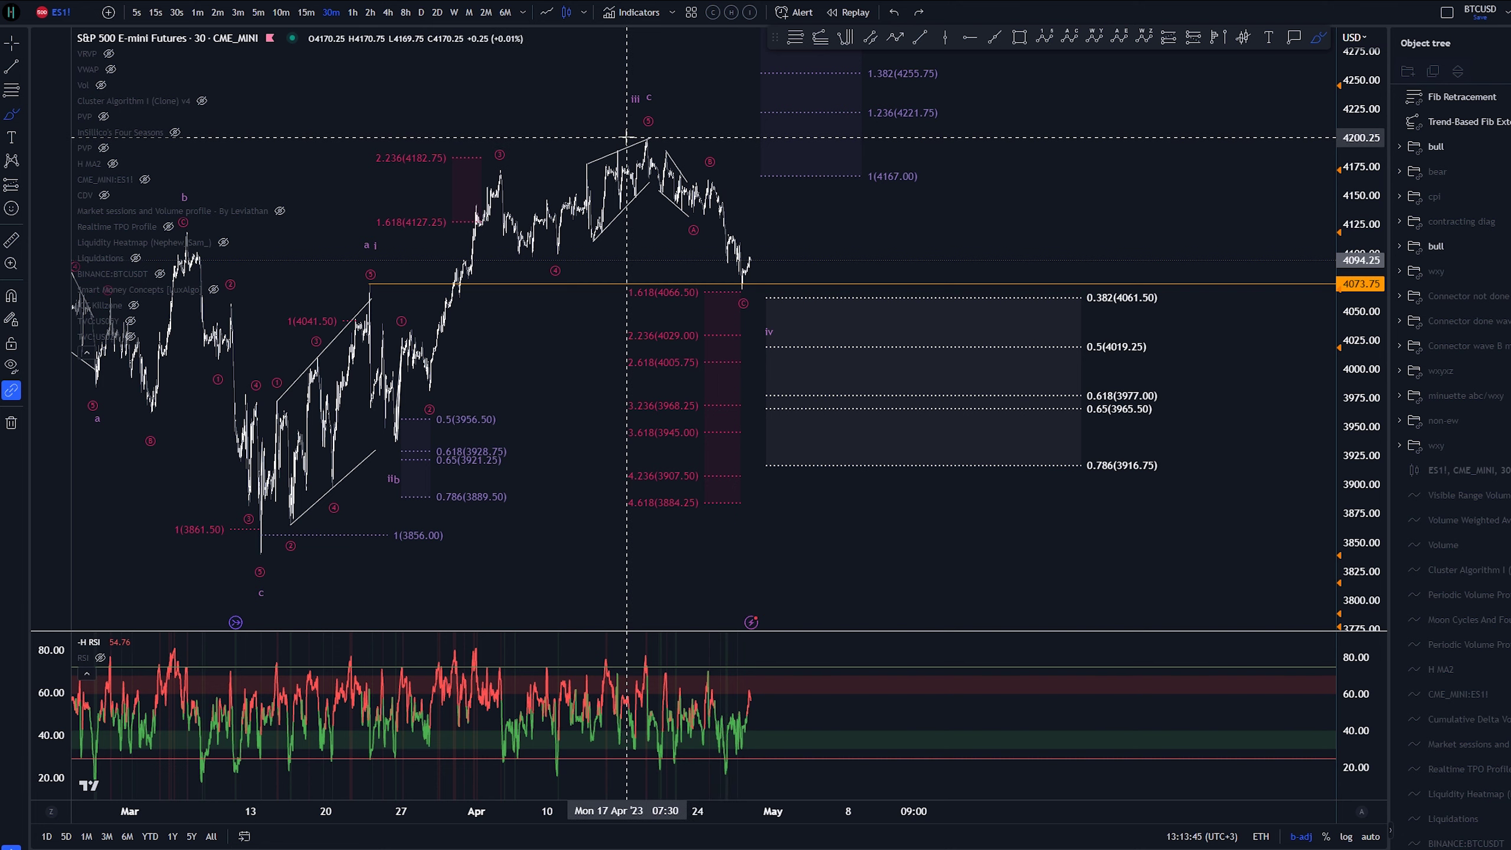
Step: Brush a sideways wave near 4140 and a drop from it to about 4035, and undo the strokes
{"action": "mouse_move", "coordinate": [770, 216]}
{"action": "left_mouse_down"}
{"action": "mouse_move", "coordinate": [875, 195]}
{"action": "mouse_move", "coordinate": [942, 327]}
{"action": "left_mouse_up"}
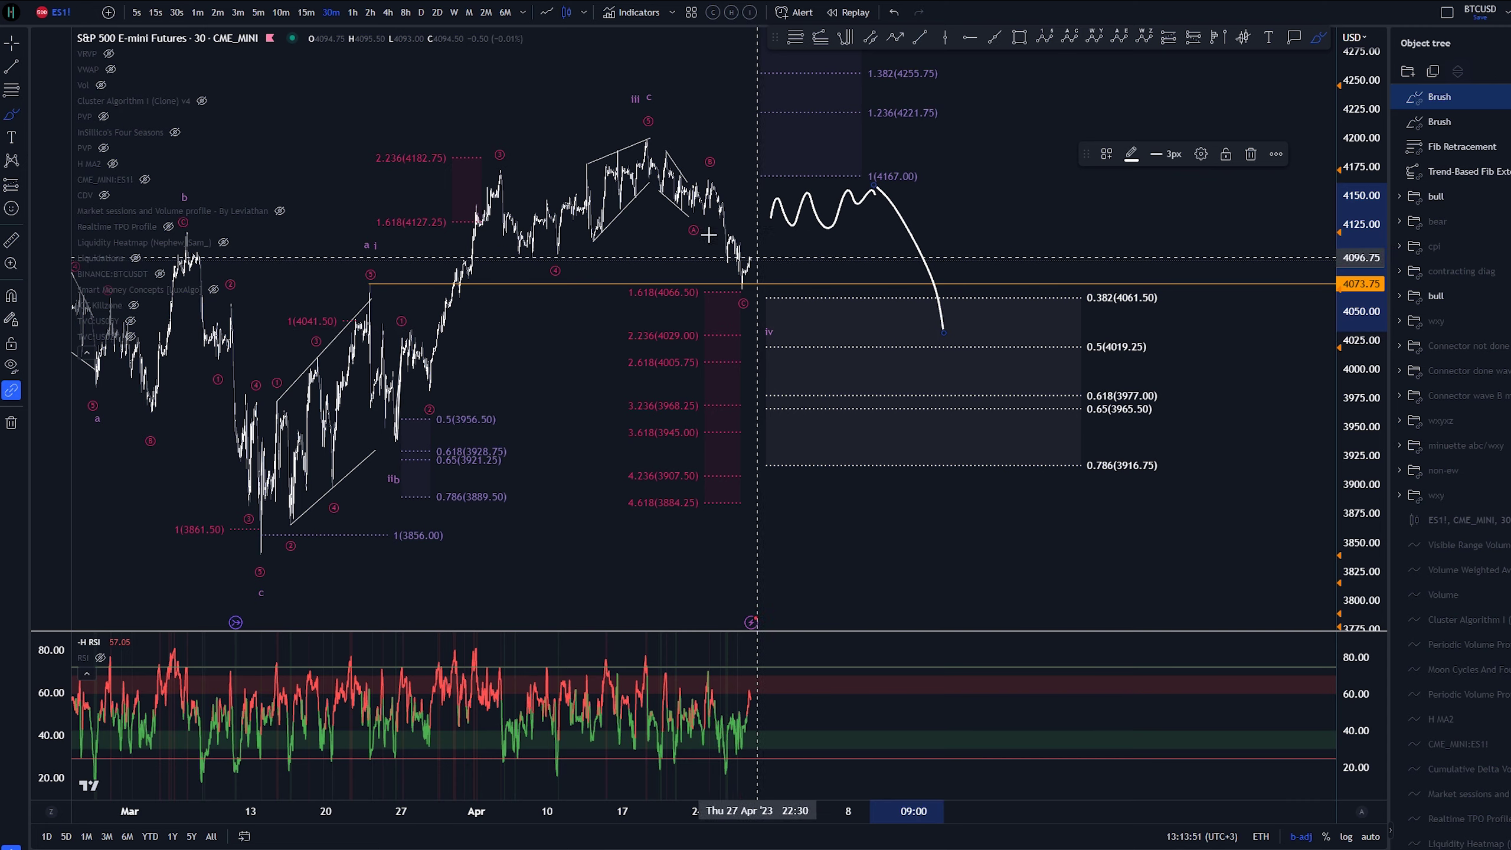
{"action": "mouse_move", "coordinate": [623, 127]}
{"action": "left_mouse_down"}
{"action": "mouse_move", "coordinate": [718, 223]}
{"action": "mouse_move", "coordinate": [945, 302]}
{"action": "left_mouse_up"}
{"action": "key", "text": "ctrl+z"}
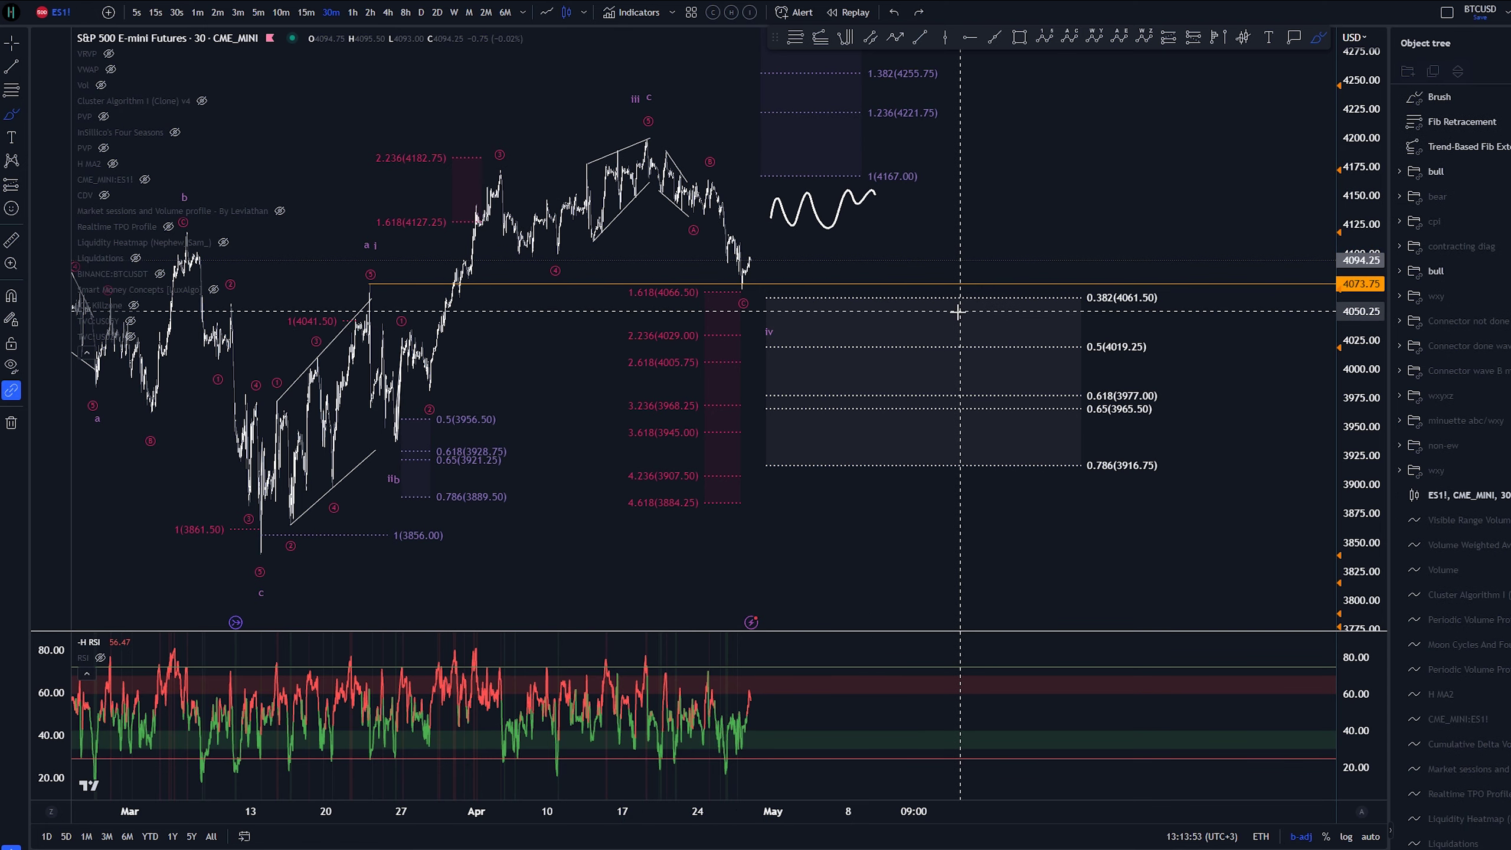
{"action": "key", "text": "ctrl+z"}
{"action": "key", "text": "ctrl+z"}
Step: Brush a three-wave correction from the April peak to about 4022 and a rising arrow below the price bars, undoing both
{"action": "mouse_move", "coordinate": [661, 140]}
{"action": "left_mouse_down"}
{"action": "mouse_move", "coordinate": [724, 211]}
{"action": "mouse_move", "coordinate": [958, 326]}
{"action": "left_mouse_up"}
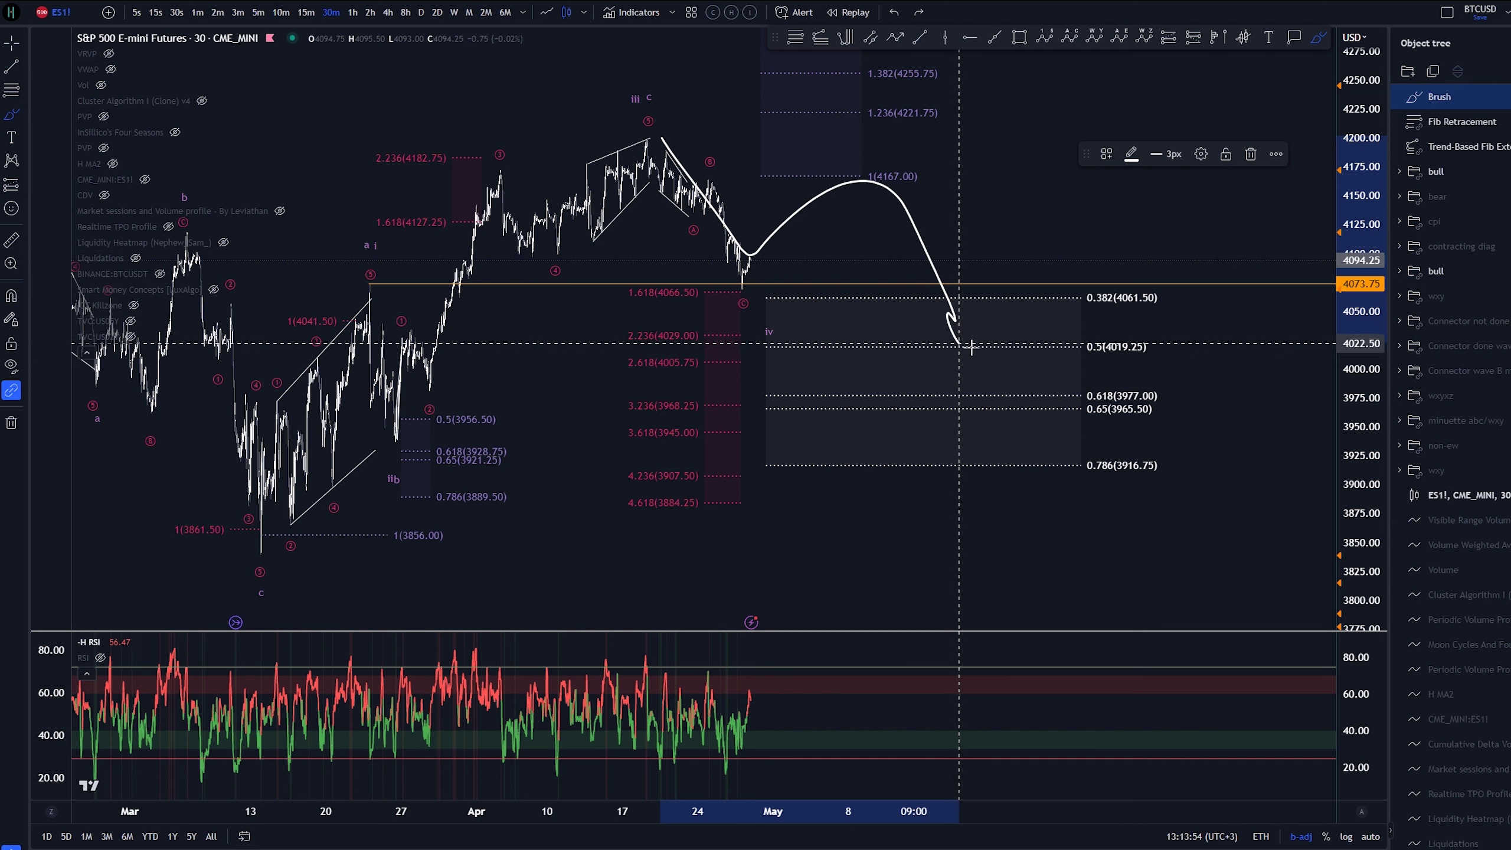
{"action": "key", "text": "ctrl+z"}
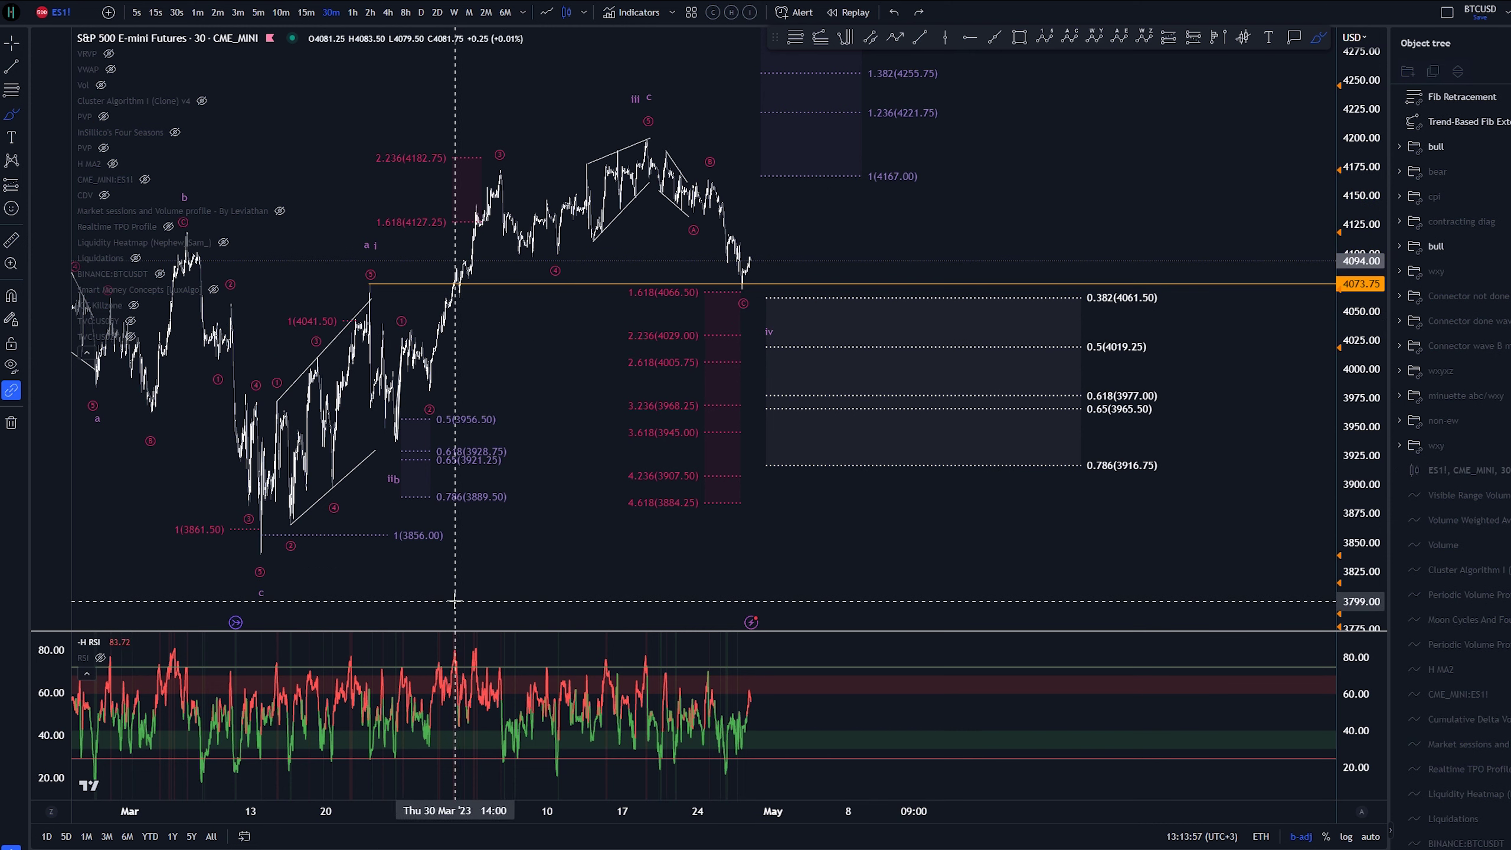
{"action": "mouse_move", "coordinate": [458, 600]}
{"action": "left_mouse_down"}
{"action": "mouse_move", "coordinate": [647, 439]}
{"action": "mouse_move", "coordinate": [669, 488]}
{"action": "left_mouse_up"}
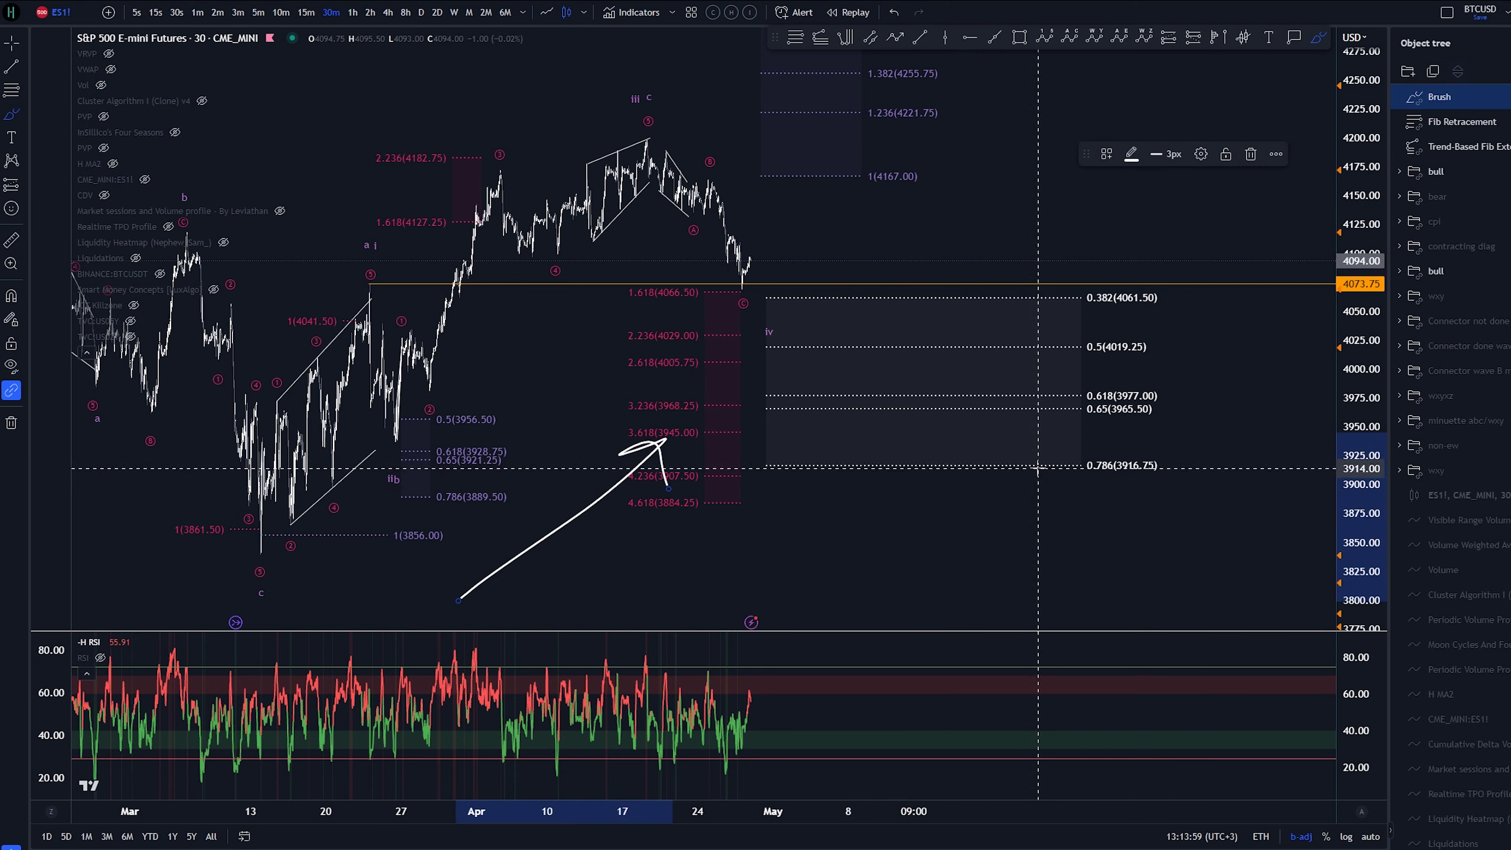
{"action": "key", "text": "ctrl+z"}
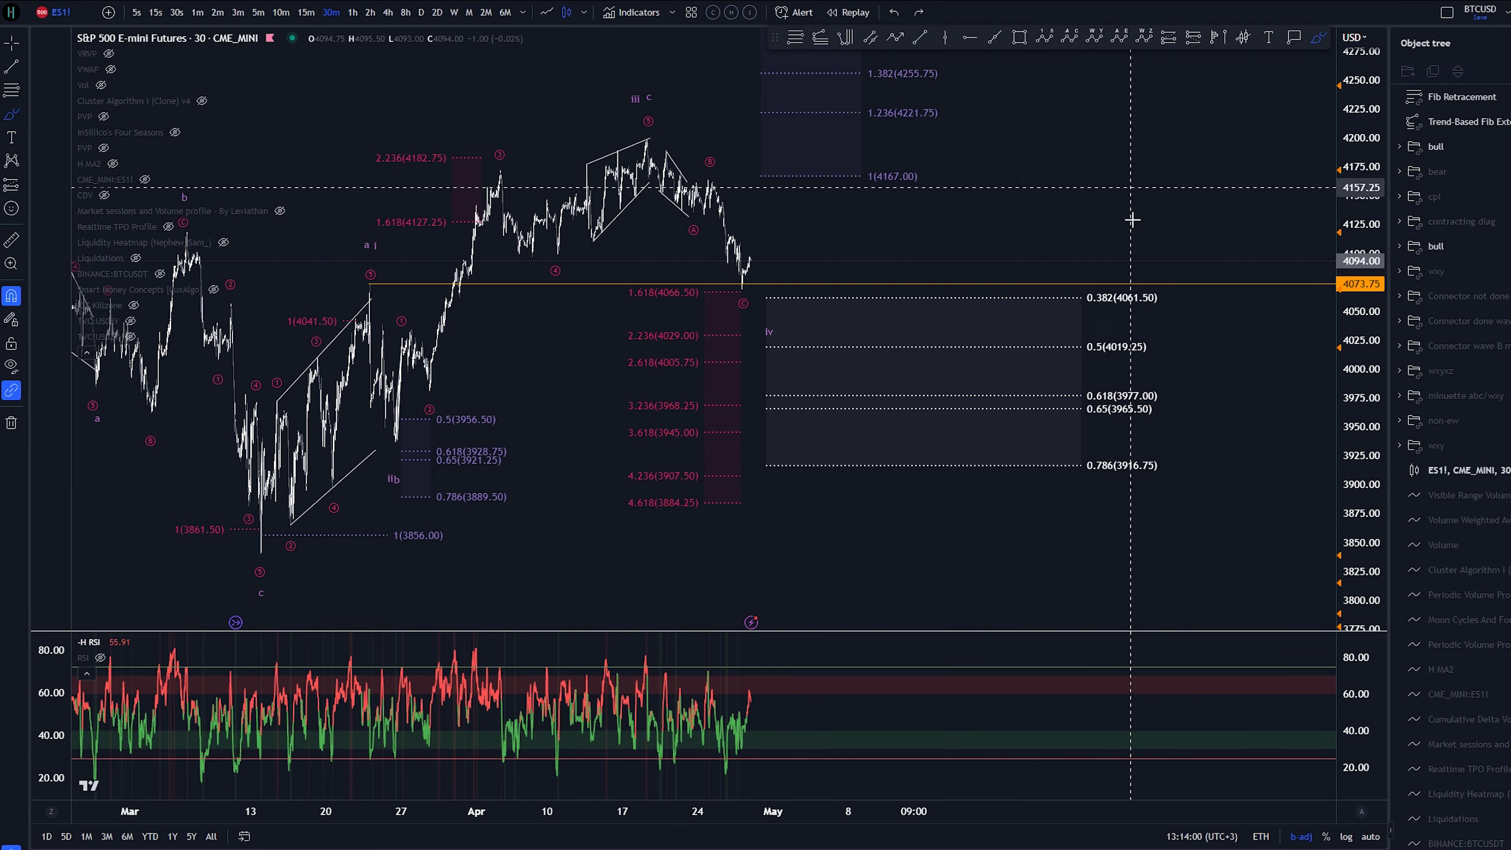
Step: Brush a small bounce and new low just below the 0.382 level from the wave C low, undoing each attempt
{"action": "mouse_move", "coordinate": [770, 248]}
{"action": "left_mouse_down"}
{"action": "mouse_move", "coordinate": [729, 283]}
{"action": "mouse_move", "coordinate": [768, 307]}
{"action": "mouse_move", "coordinate": [750, 253]}
{"action": "mouse_move", "coordinate": [767, 318]}
{"action": "left_mouse_up"}
{"action": "key", "text": "ctrl+z"}
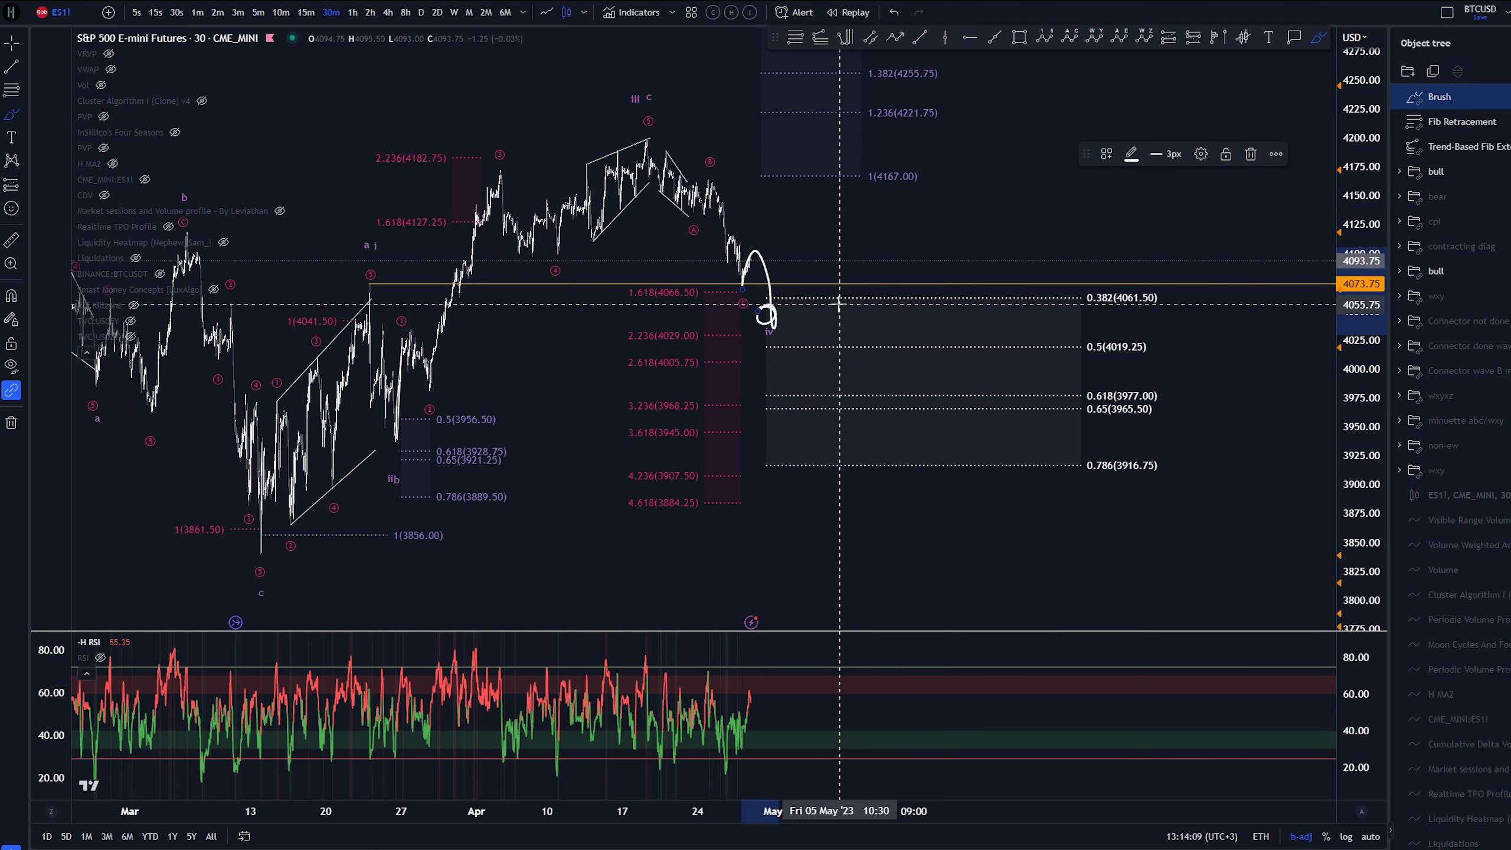
{"action": "key", "text": "ctrl+z"}
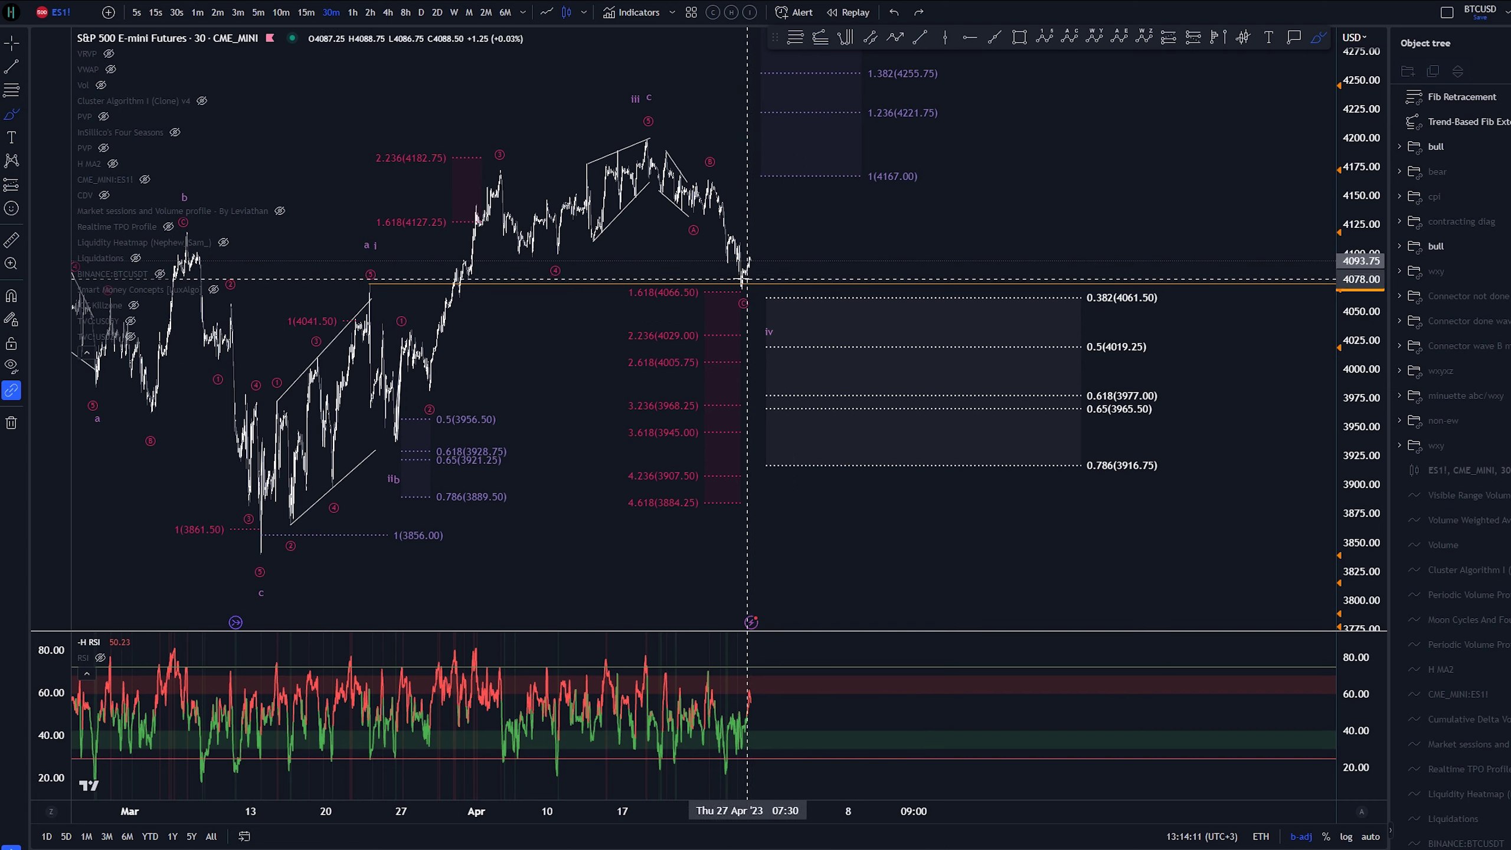
{"action": "left_click_drag", "start_coordinate": [743, 283], "coordinate": [788, 329]}
{"action": "key", "text": "ctrl+z"}
Step: Brush a zigzag from the April peak to about 4030, a rally to about 4163 and a stepped decline to about 3930, undoing all
{"action": "mouse_move", "coordinate": [634, 128]}
{"action": "left_mouse_down"}
{"action": "mouse_move", "coordinate": [701, 193]}
{"action": "mouse_move", "coordinate": [747, 295]}
{"action": "mouse_move", "coordinate": [787, 338]}
{"action": "left_mouse_up"}
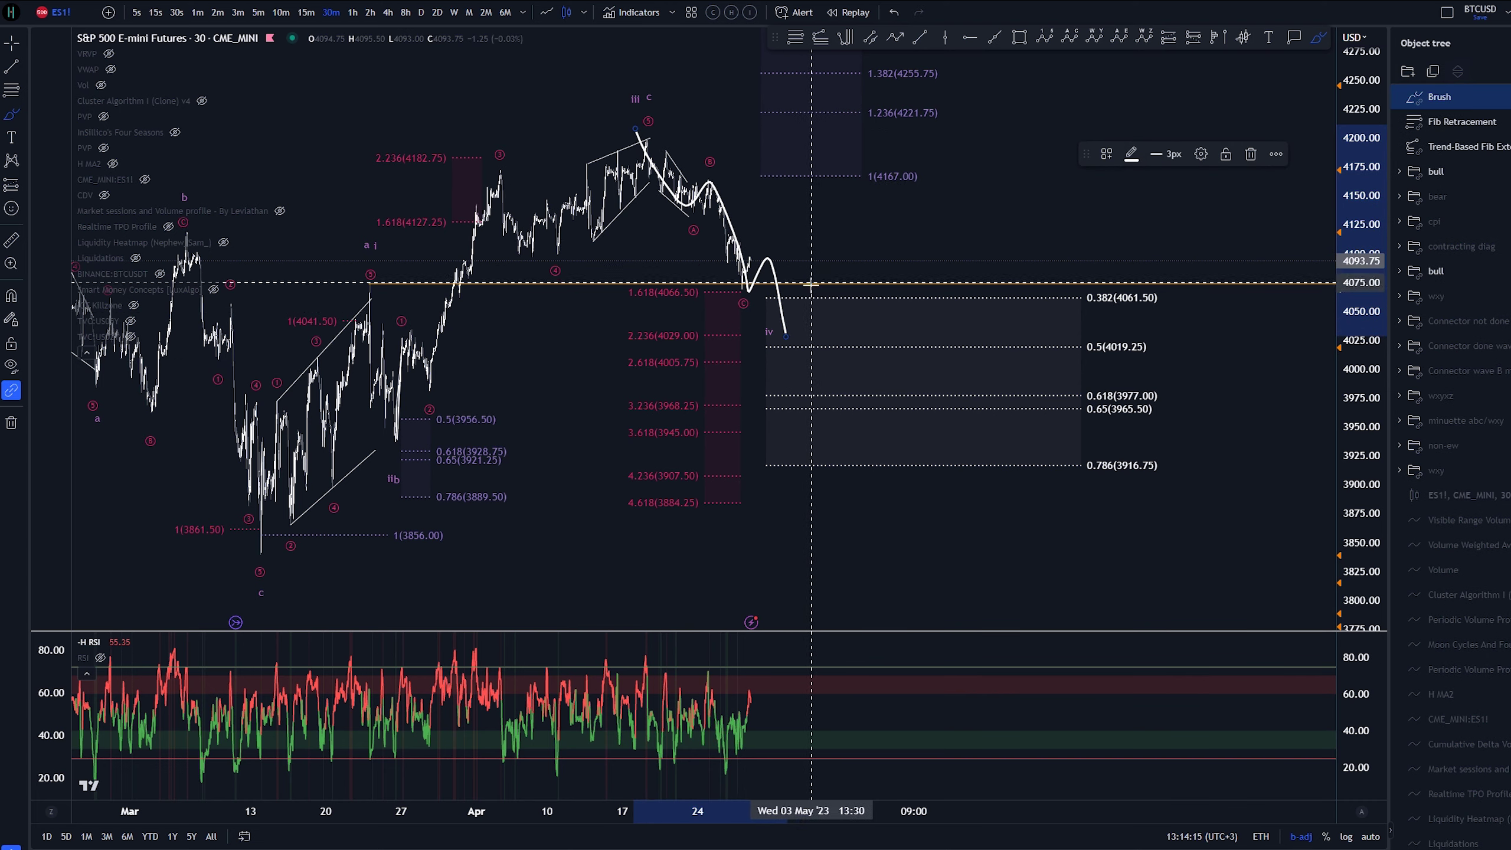
{"action": "mouse_move", "coordinate": [786, 337]}
{"action": "left_mouse_down"}
{"action": "mouse_move", "coordinate": [848, 270]}
{"action": "mouse_move", "coordinate": [868, 171]}
{"action": "mouse_move", "coordinate": [903, 308]}
{"action": "mouse_move", "coordinate": [984, 380]}
{"action": "mouse_move", "coordinate": [1005, 449]}
{"action": "left_mouse_up"}
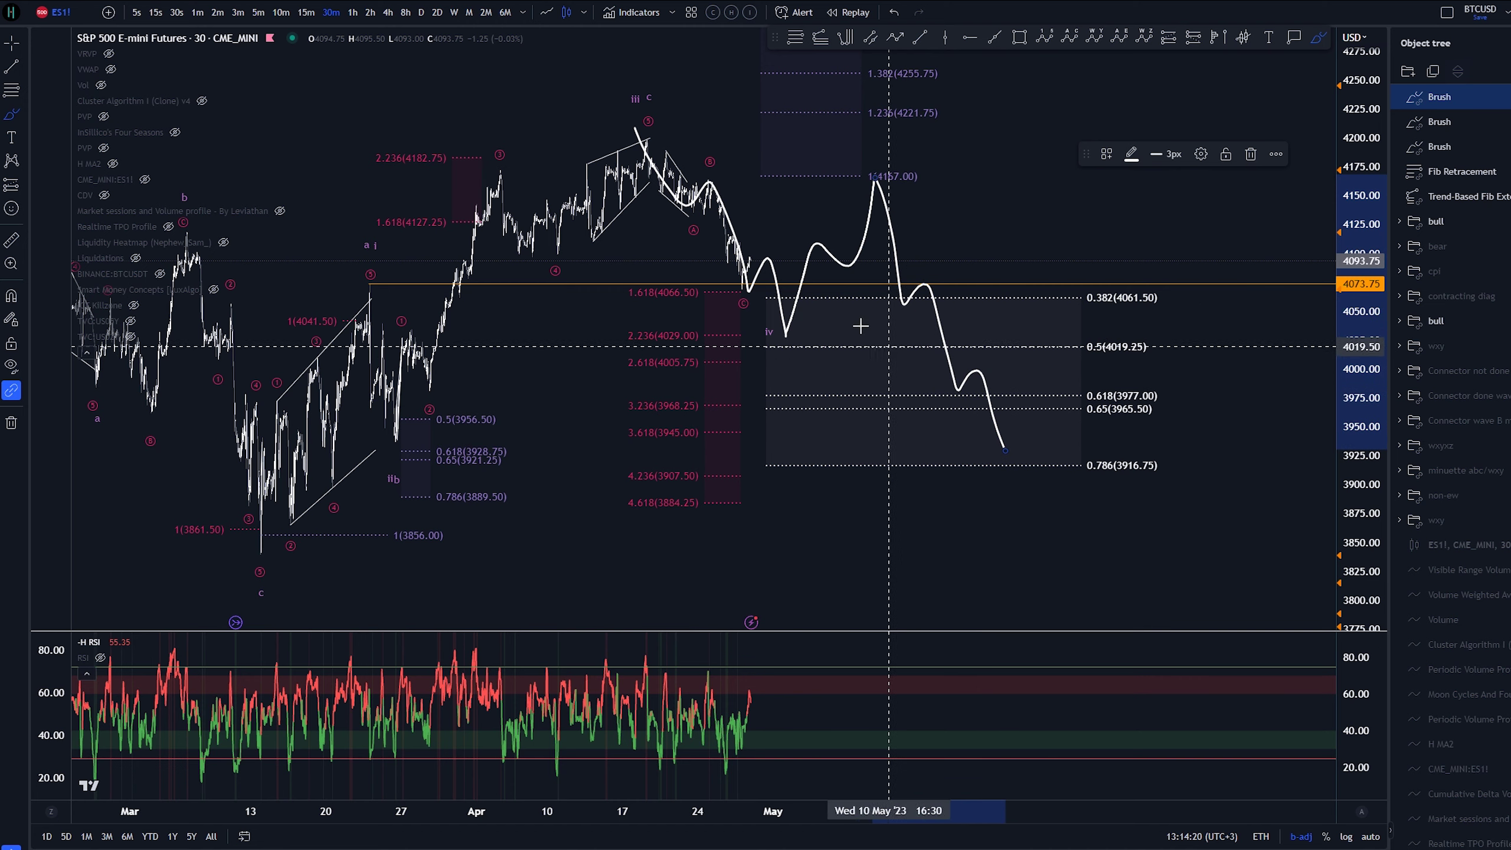
{"action": "key", "text": "ctrl+z"}
{"action": "key", "text": "ctrl+z"}
{"action": "key", "text": "ctrl+z"}
Step: Brush an expanded flat from the early April peak to about 4034 and the preceding rally from the March low, undoing them
{"action": "mouse_move", "coordinate": [498, 170]}
{"action": "left_mouse_down"}
{"action": "mouse_move", "coordinate": [526, 235]}
{"action": "mouse_move", "coordinate": [630, 184]}
{"action": "mouse_move", "coordinate": [651, 146]}
{"action": "left_mouse_up"}
{"action": "key", "text": "ctrl+z"}
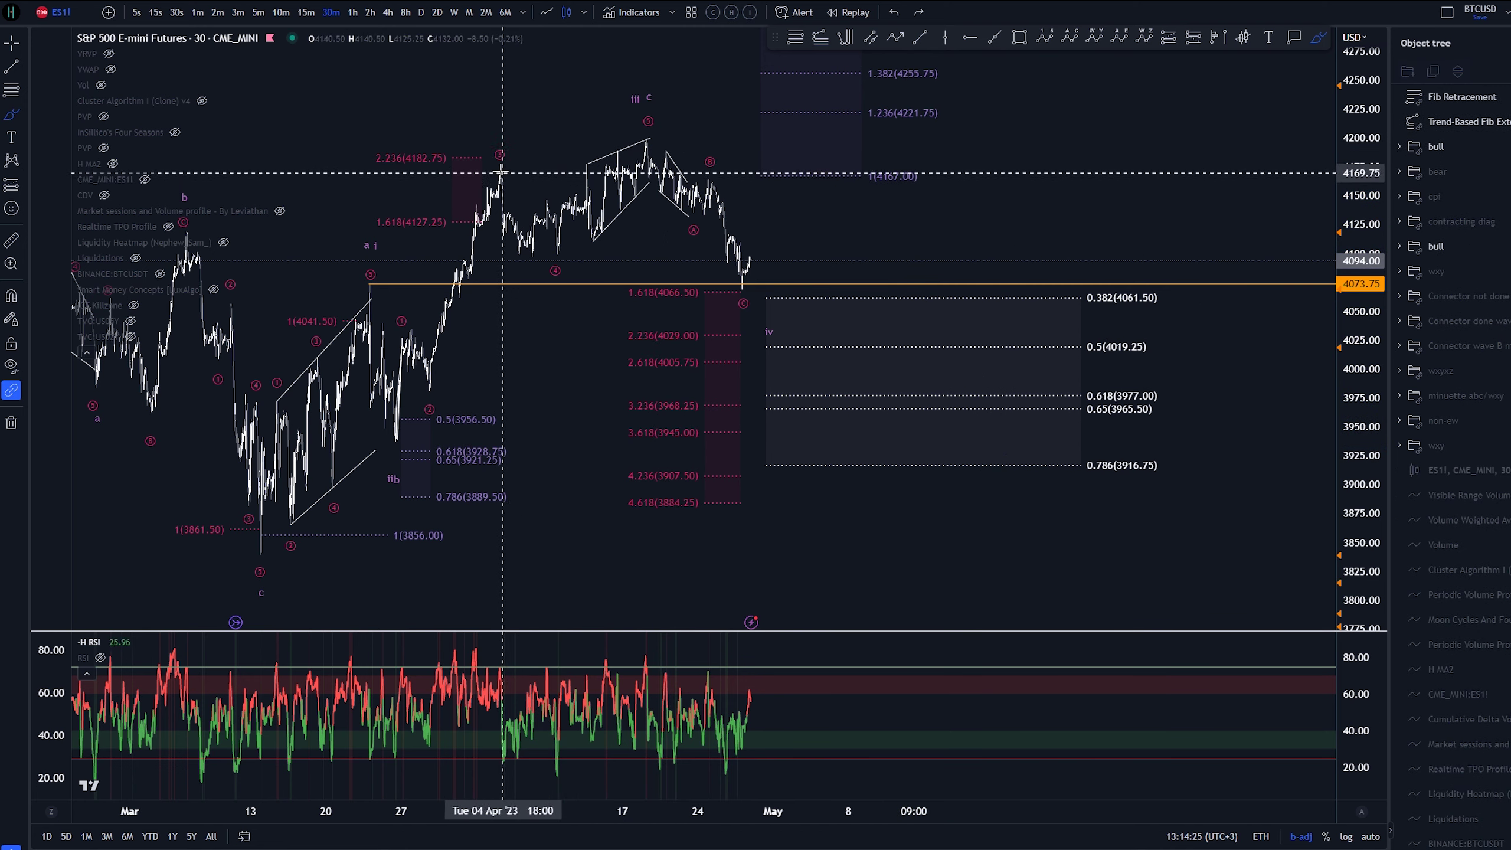
{"action": "mouse_move", "coordinate": [497, 172]}
{"action": "left_mouse_down"}
{"action": "mouse_move", "coordinate": [622, 185]}
{"action": "mouse_move", "coordinate": [701, 226]}
{"action": "mouse_move", "coordinate": [760, 329]}
{"action": "left_mouse_up"}
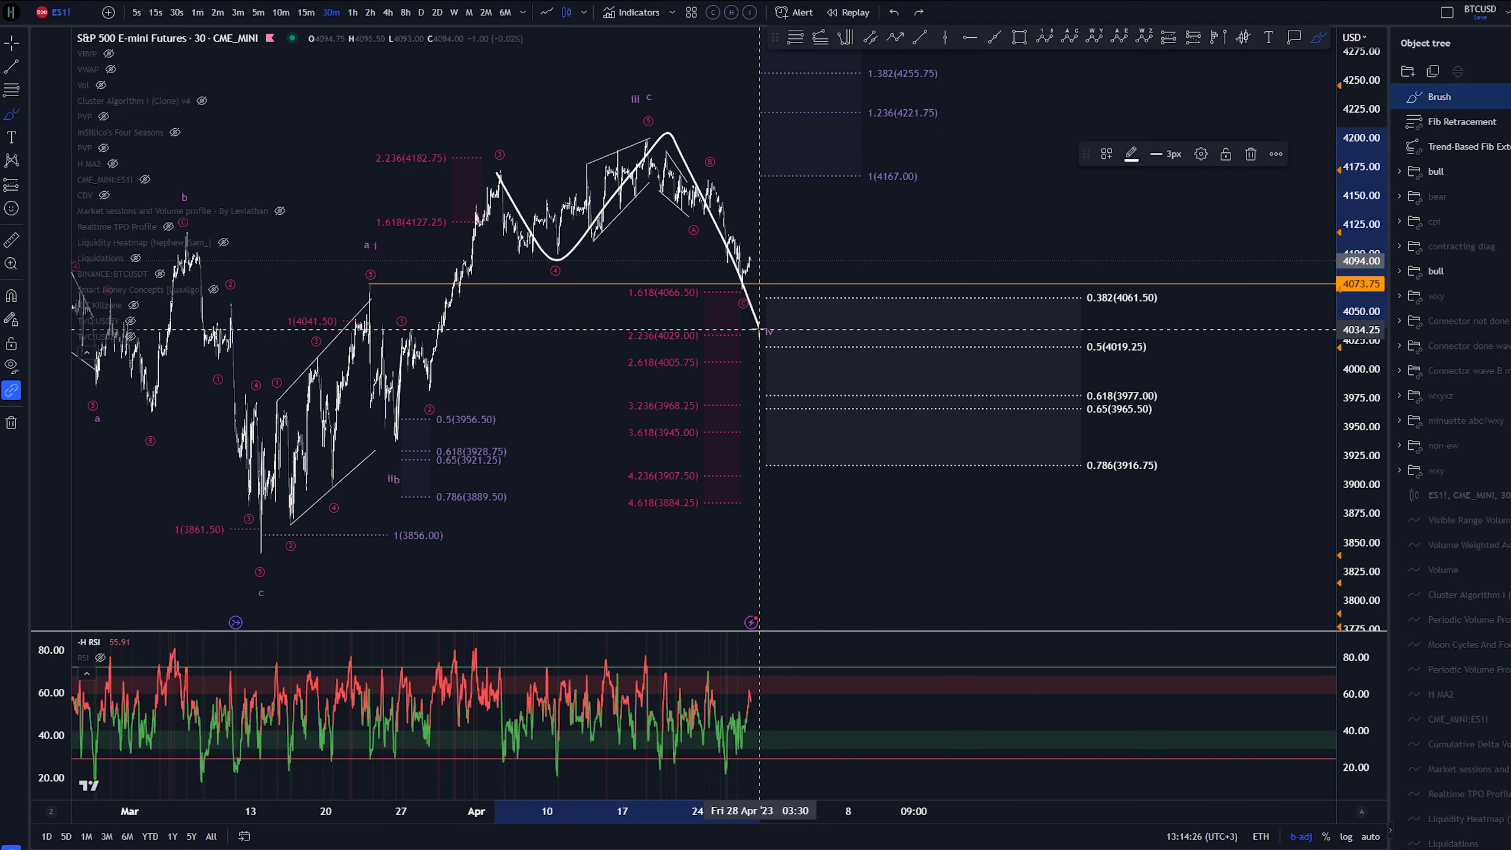
{"action": "mouse_move", "coordinate": [223, 576]}
{"action": "left_mouse_down"}
{"action": "mouse_move", "coordinate": [385, 262]}
{"action": "mouse_move", "coordinate": [500, 228]}
{"action": "left_mouse_up"}
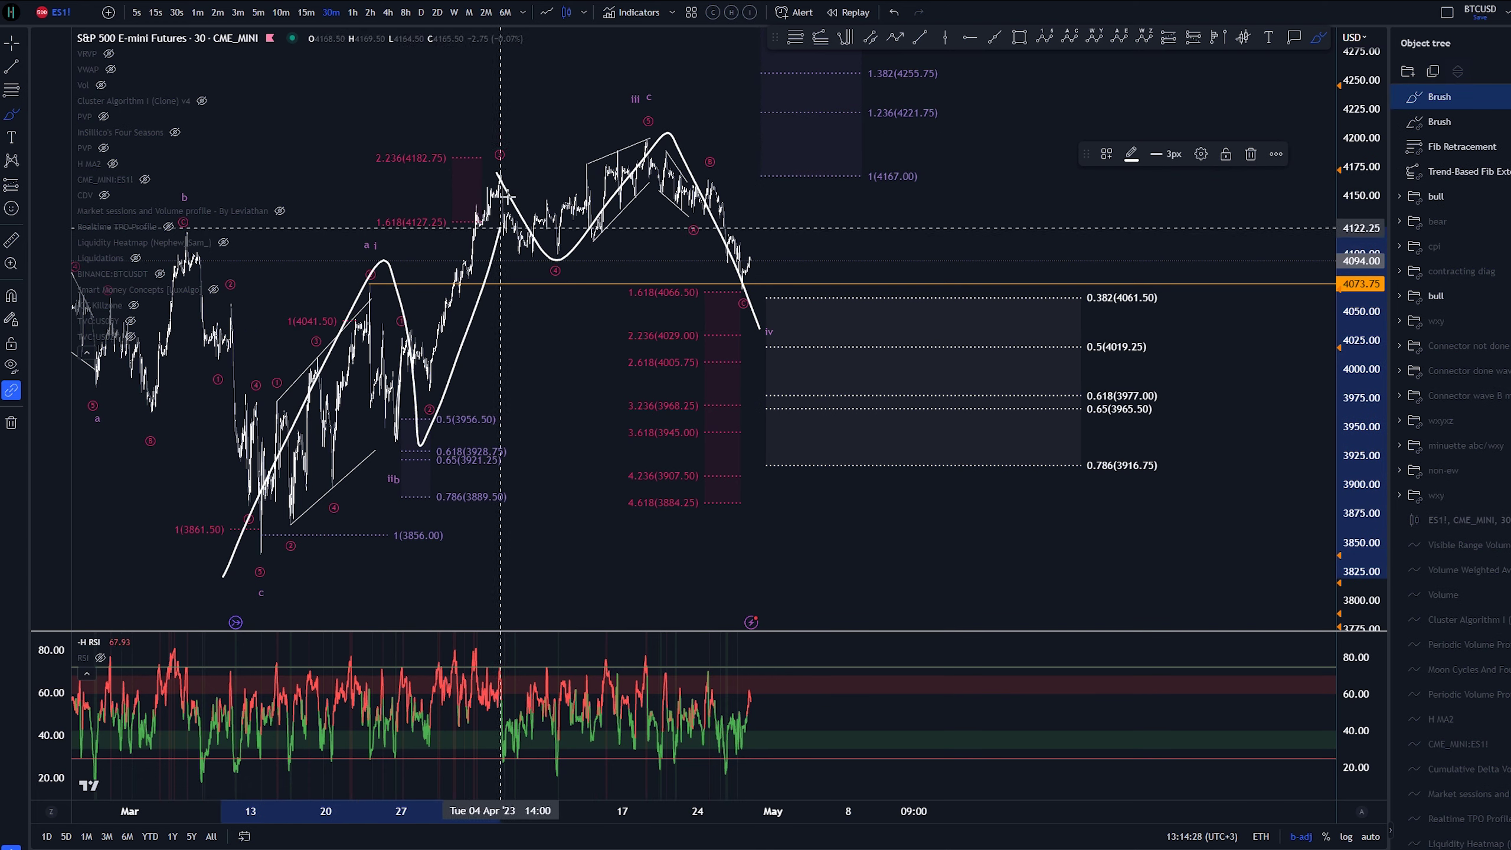
{"action": "key", "text": "ctrl+z"}
{"action": "key", "text": "ctrl+z"}
Step: Brush a rally arrow from wave iv to the 1.382 target and a decline from the April peak past the 0.5 level, undoing them
{"action": "mouse_move", "coordinate": [767, 326]}
{"action": "left_mouse_down"}
{"action": "mouse_move", "coordinate": [907, 84]}
{"action": "mouse_move", "coordinate": [939, 95]}
{"action": "left_mouse_up"}
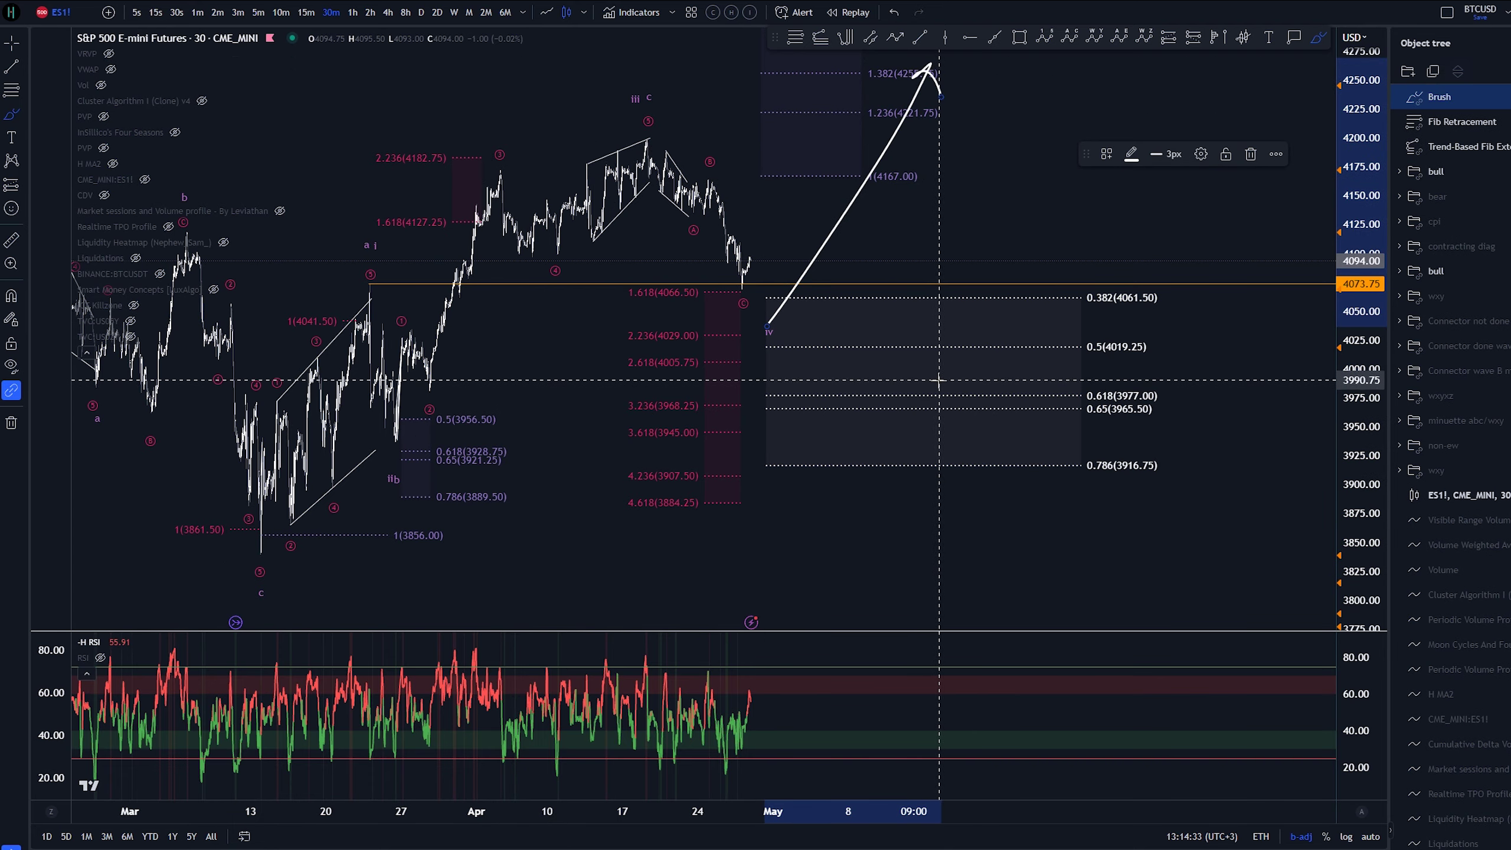
{"action": "key", "text": "ctrl+z"}
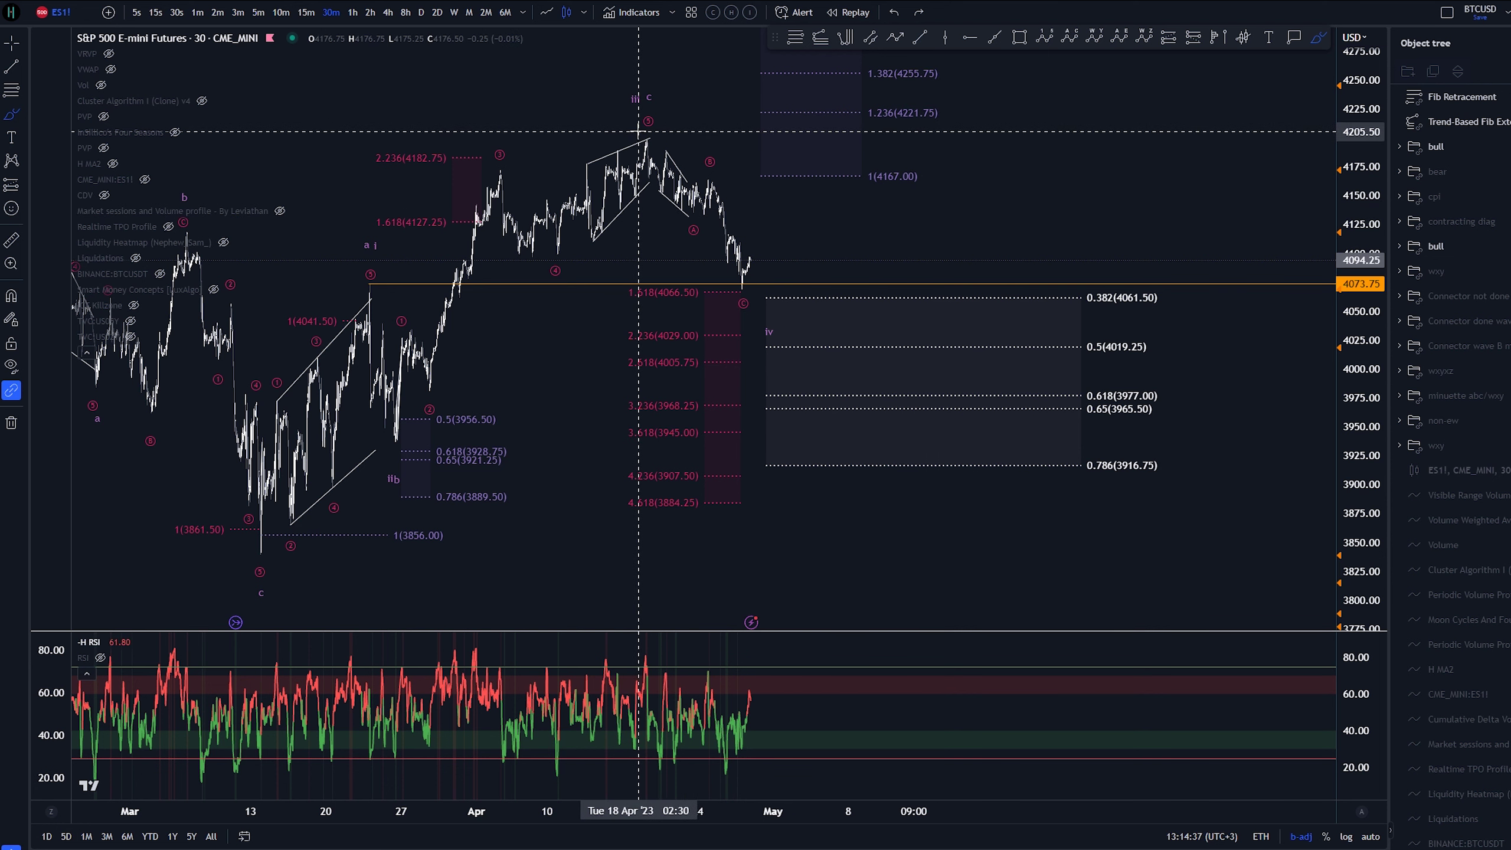
{"action": "left_click_drag", "start_coordinate": [645, 135], "coordinate": [780, 346]}
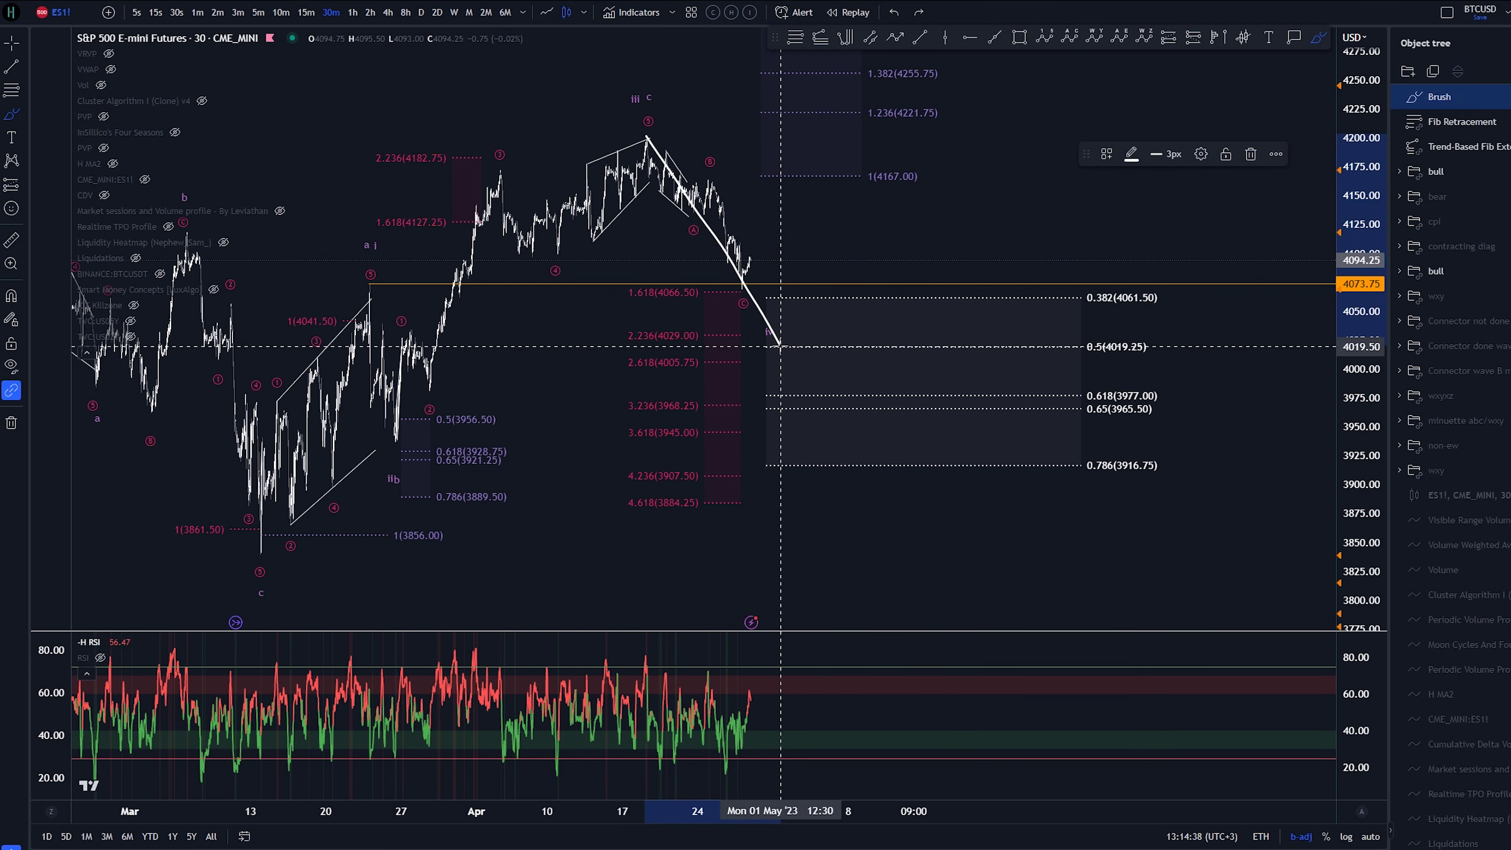
{"action": "mouse_move", "coordinate": [780, 346]}
{"action": "left_mouse_down"}
{"action": "mouse_move", "coordinate": [856, 225]}
{"action": "mouse_move", "coordinate": [945, 460]}
{"action": "left_mouse_up"}
{"action": "key", "text": "ctrl+z"}
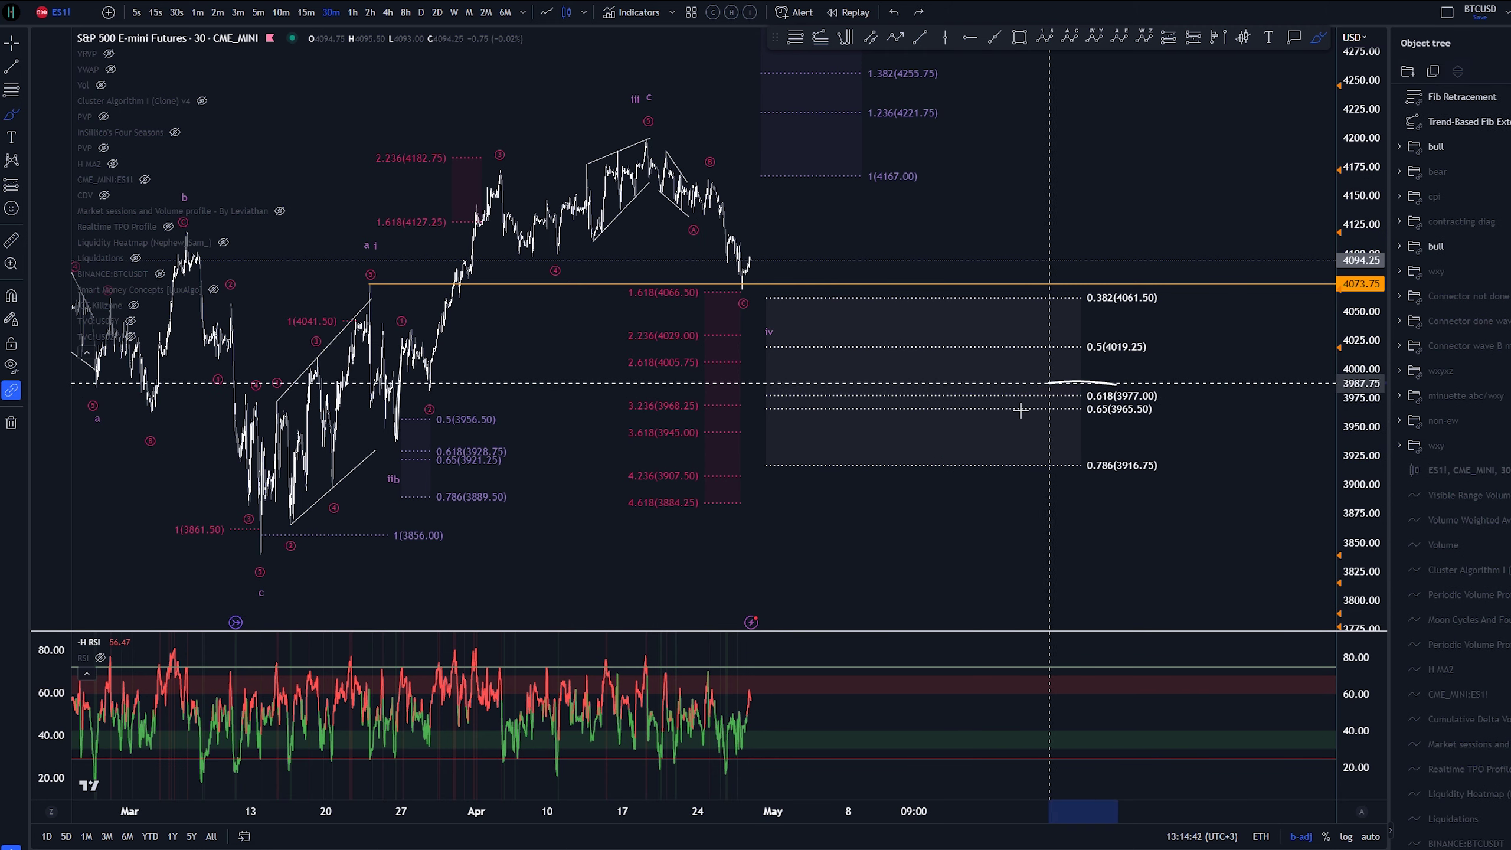
Step: Brush a line above the 0.618 level and a circle around the 0.618 and 0.65 levels, undoing both
{"action": "left_click_drag", "start_coordinate": [1026, 385], "coordinate": [1115, 384]}
{"action": "key", "text": "ctrl+z"}
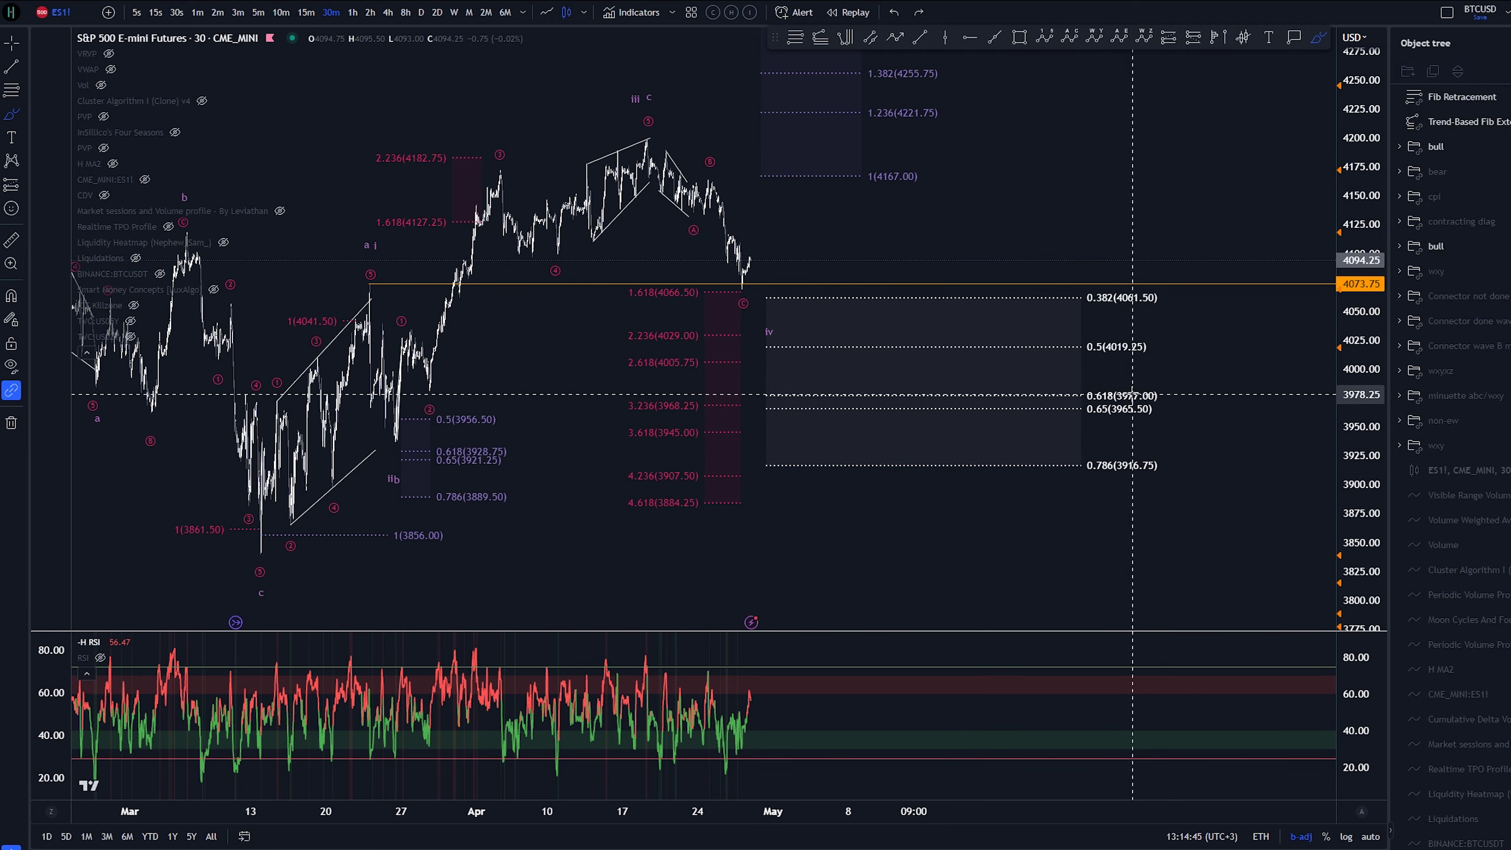
{"action": "left_click_drag", "start_coordinate": [1128, 370], "coordinate": [1114, 375]}
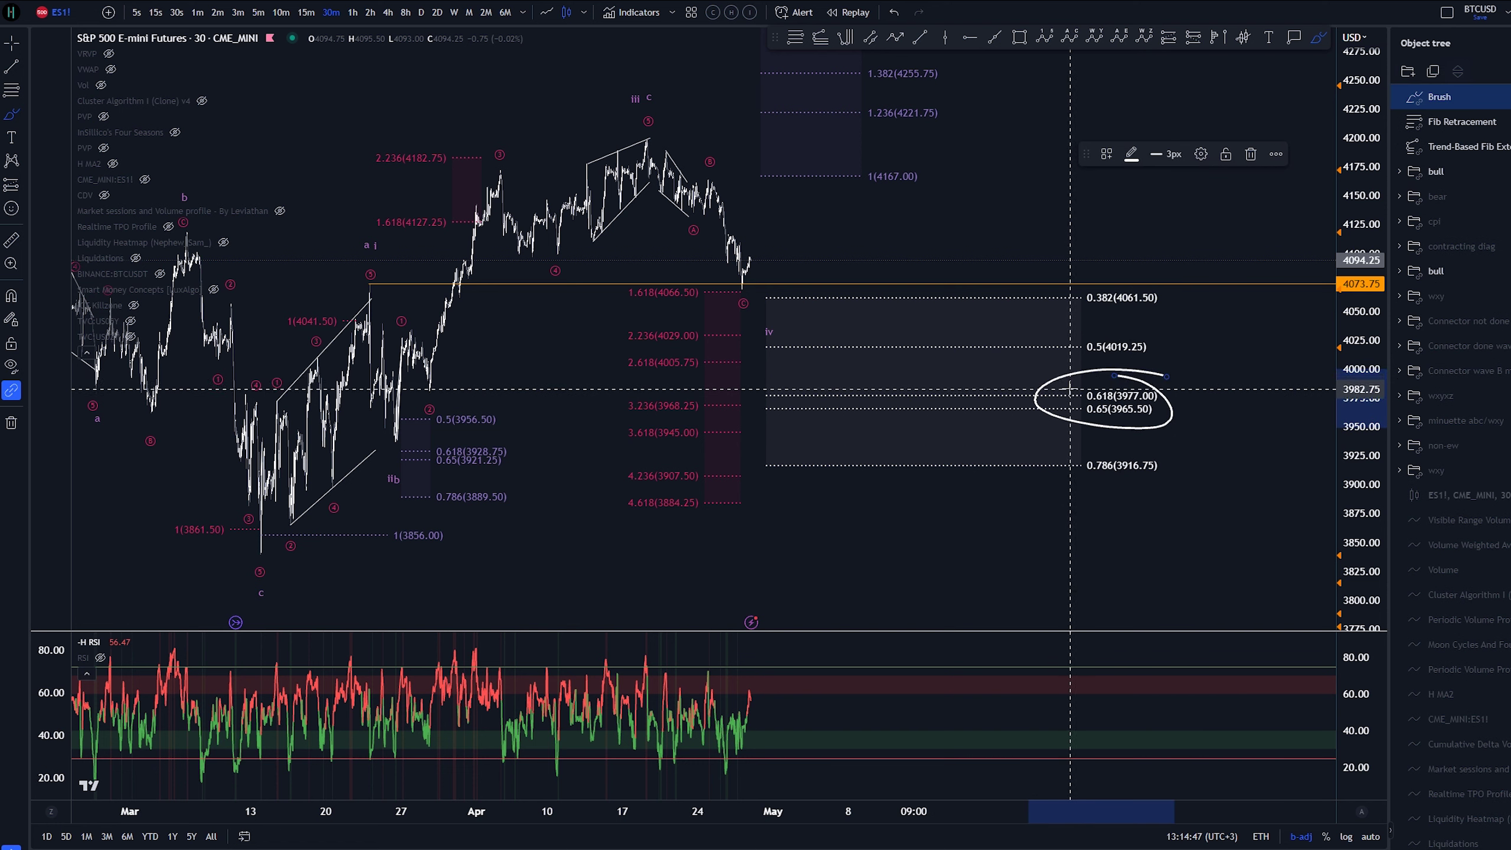
{"action": "key", "text": "ctrl+z"}
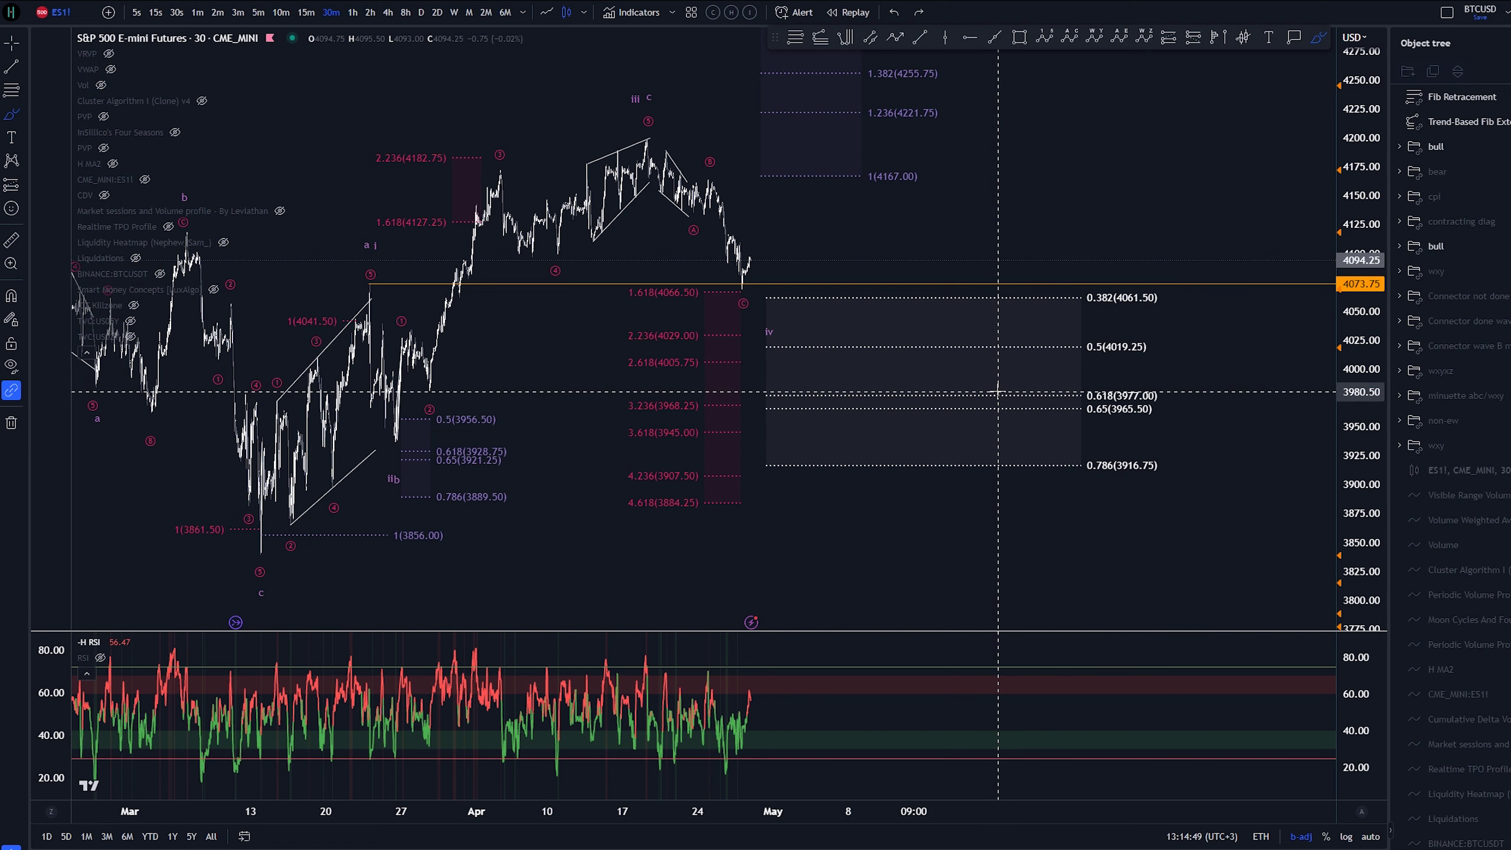